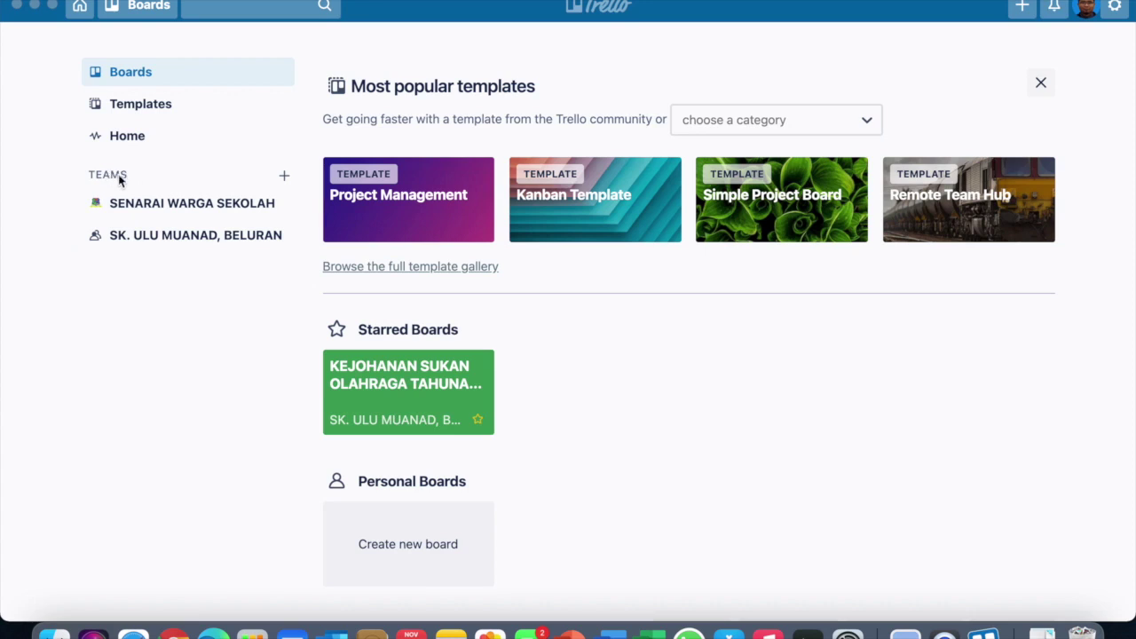
- Fill in a new team form with the name SEKOLAH KEBANGSAAN ULU TIRAM and the type Education, and discard it without creating the team
left_click(283, 176)
left_click(283, 176)
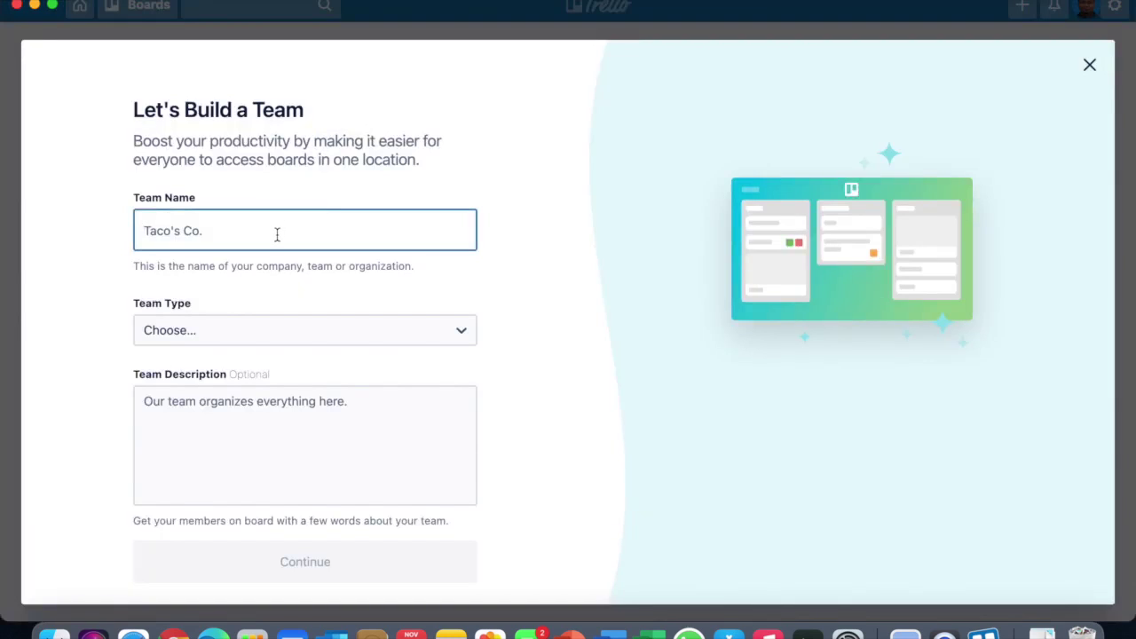
type("SEKOLAH KEBANGS")
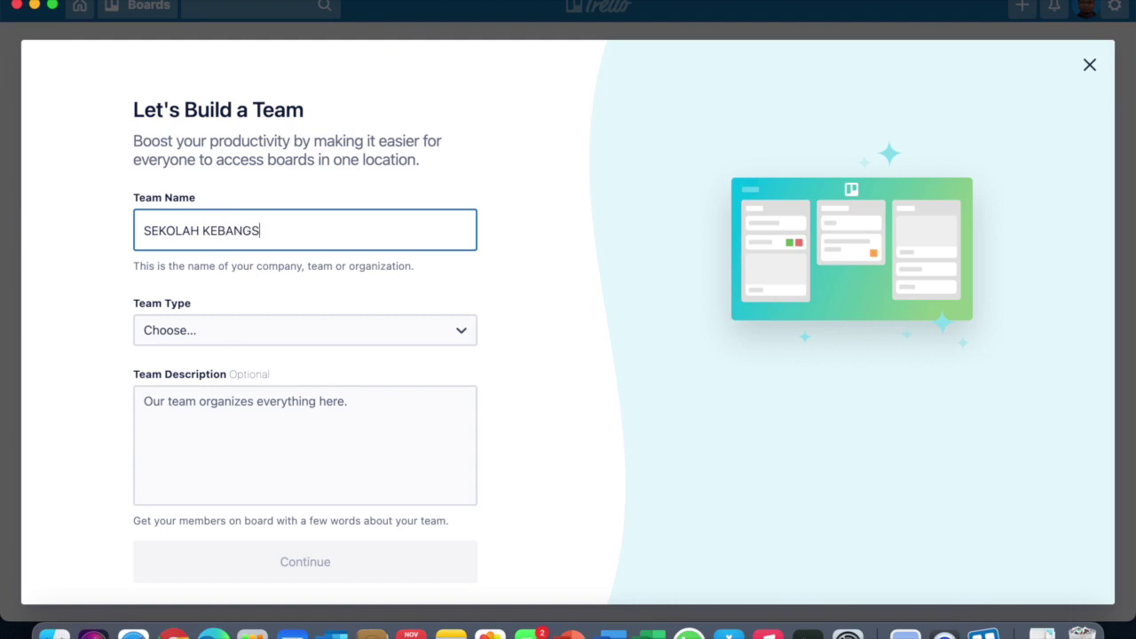
type("AAN ULU TIRAM")
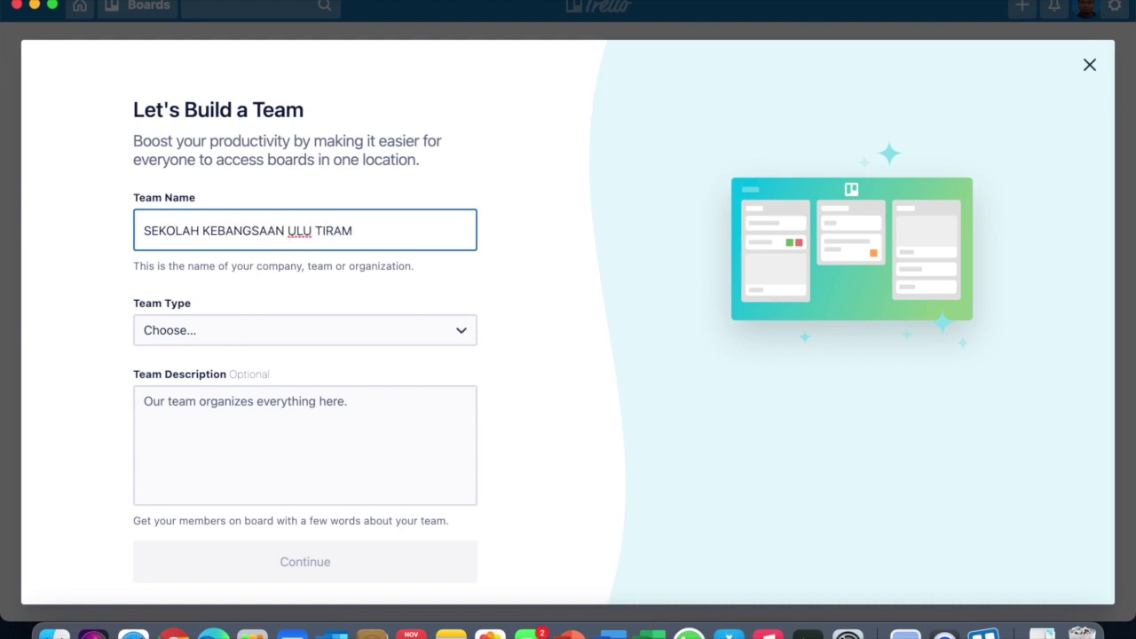
left_click(295, 331)
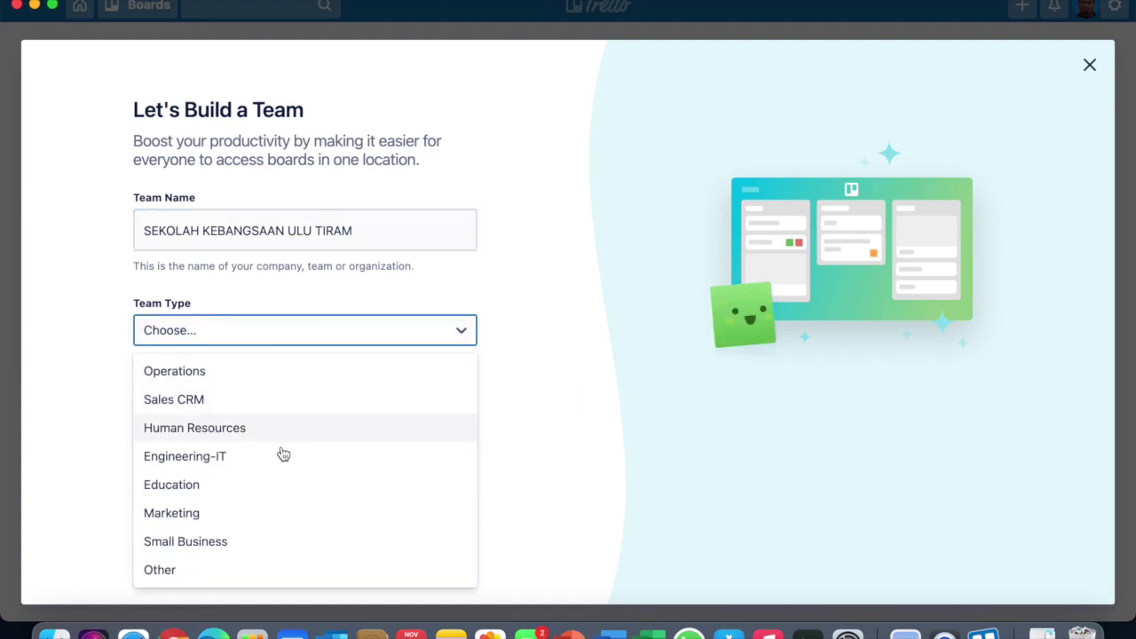
left_click(276, 484)
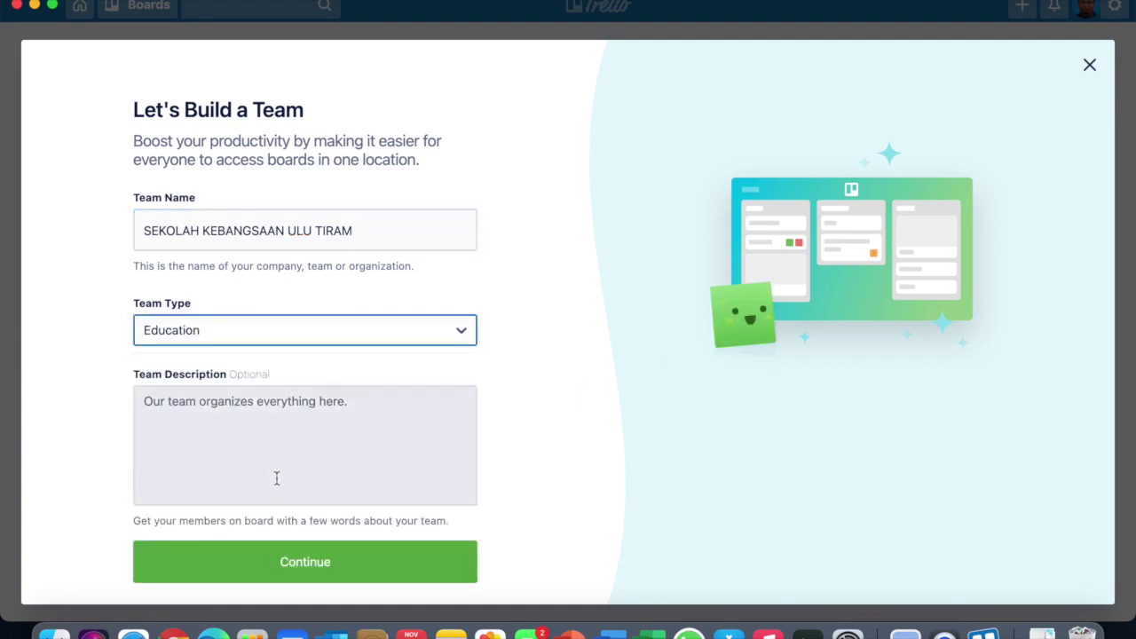
left_click(279, 448)
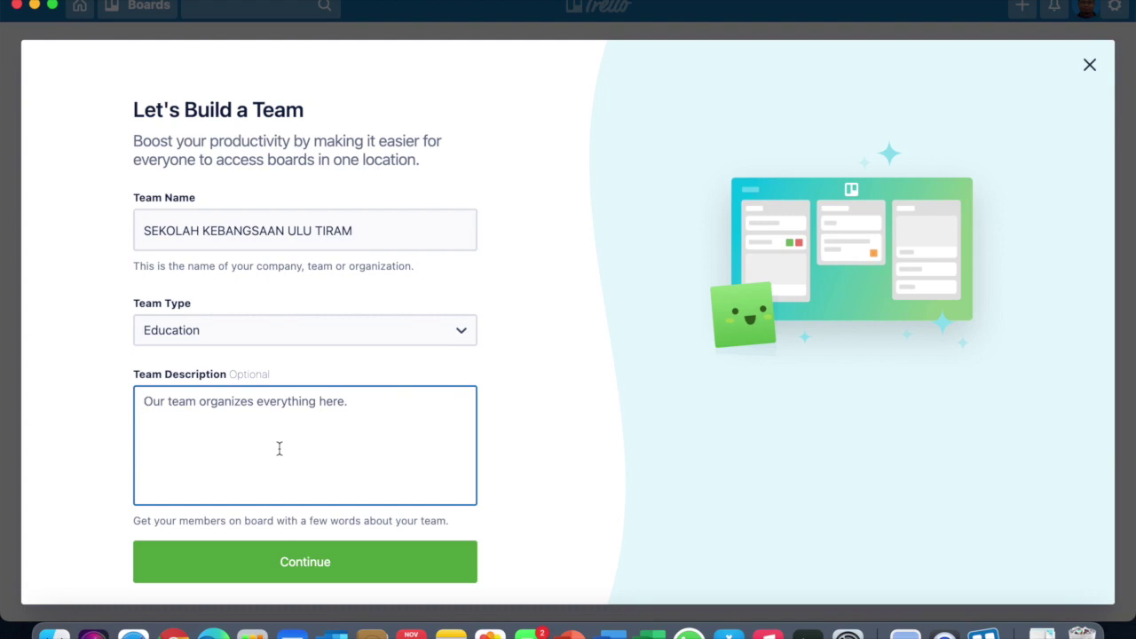
scroll(303, 400, "down", 1)
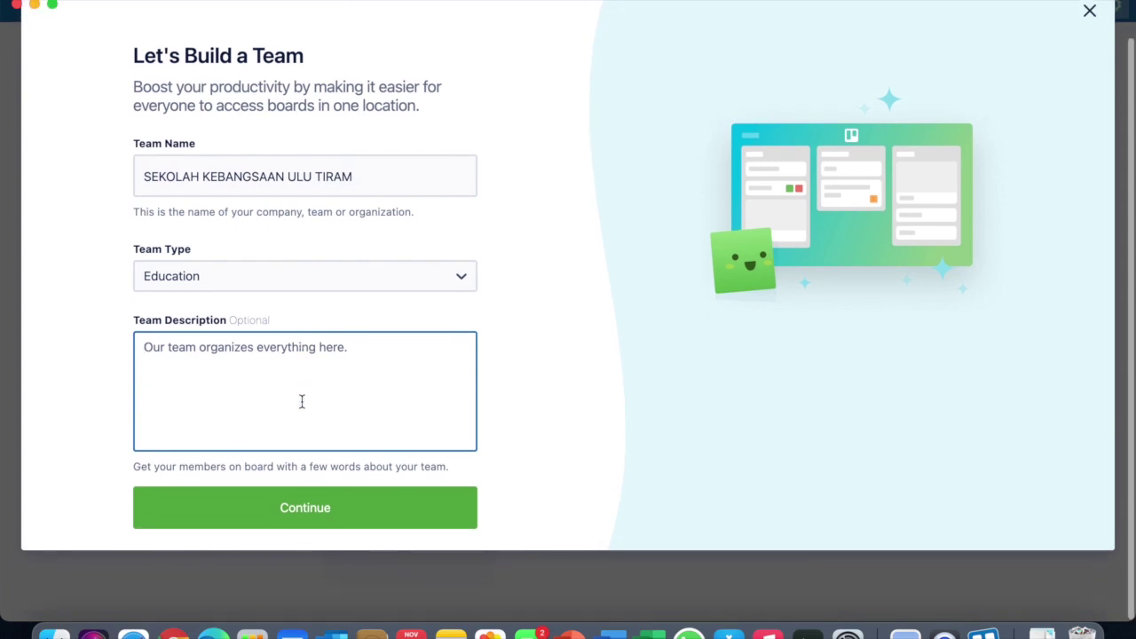
scroll(301, 400, "up", 1)
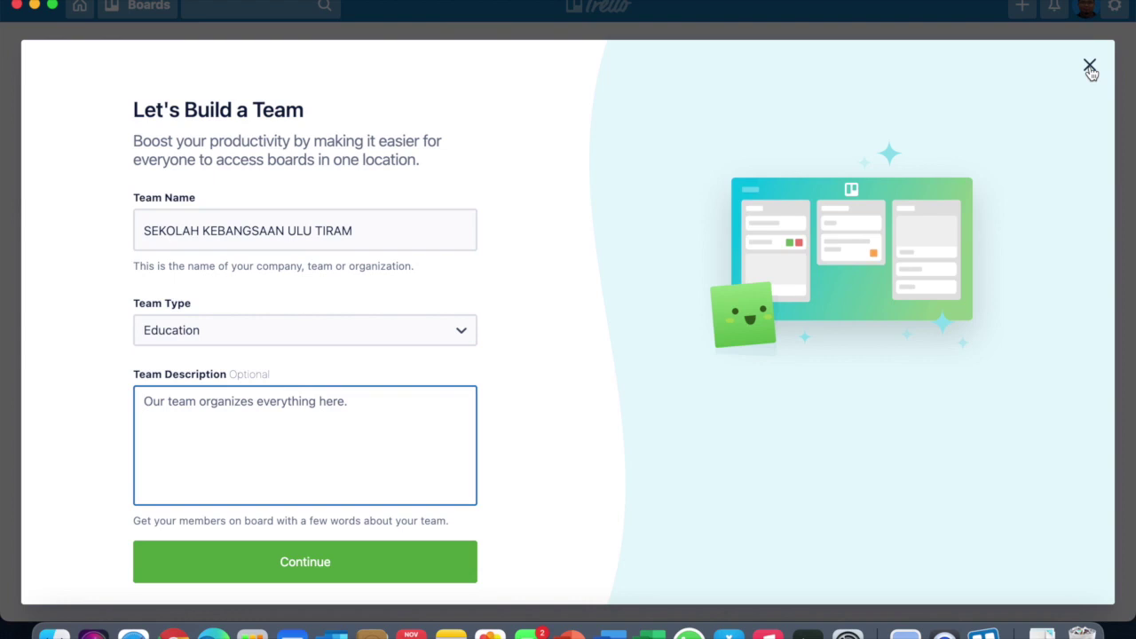
left_click(381, 232)
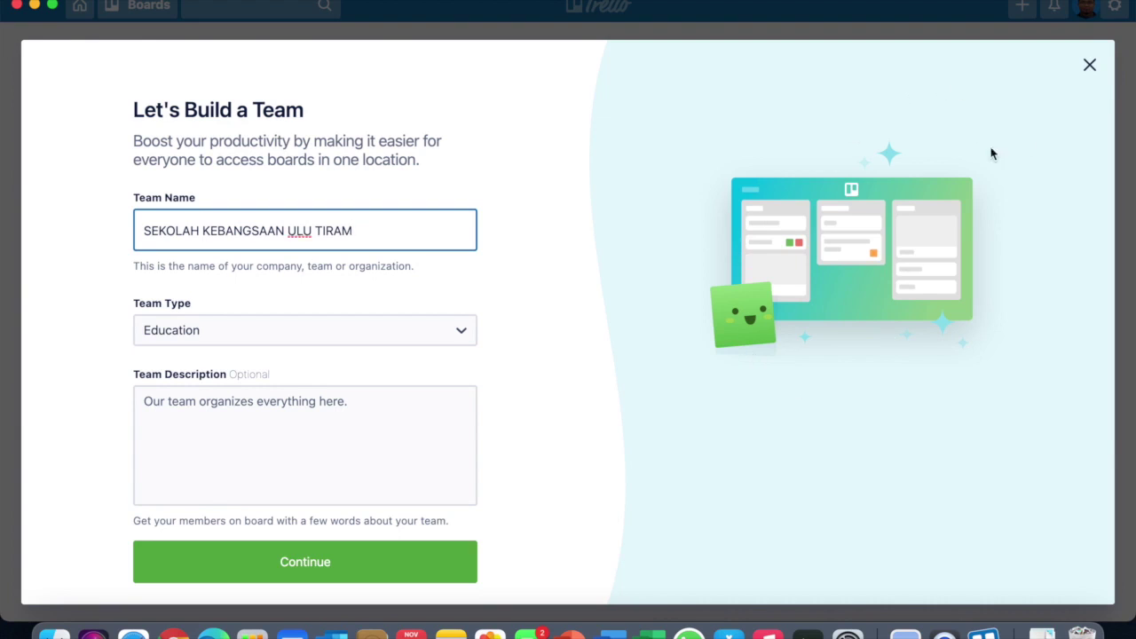
left_click(1090, 64)
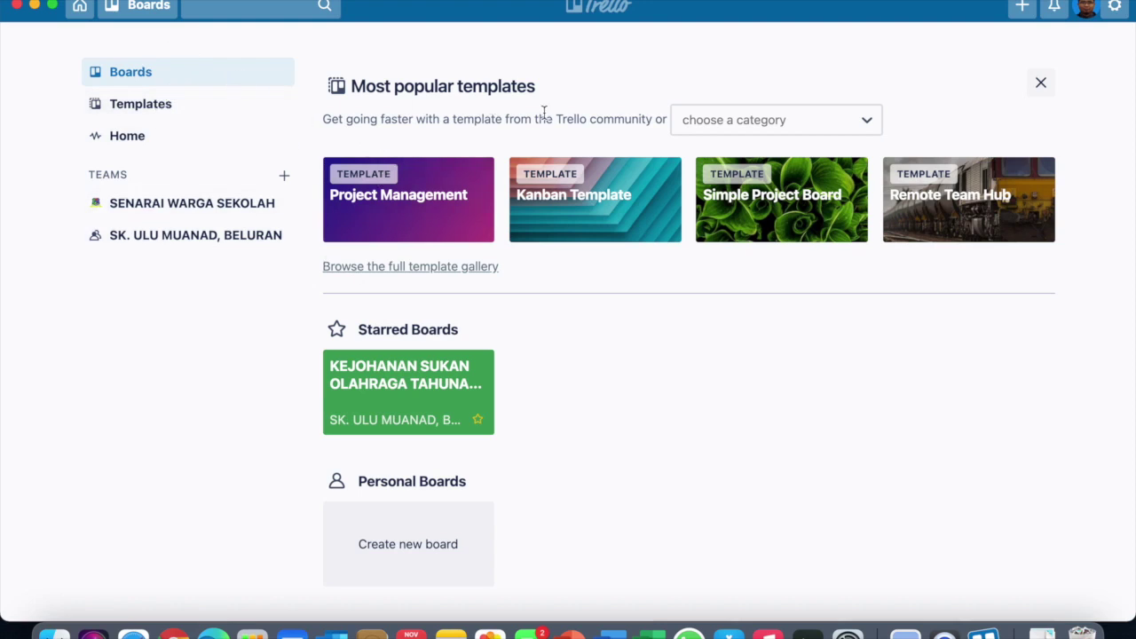
- Start a new board from Personal Boards and choose SK. ULU MUANAD, BELURAN as its team
scroll(543, 234, "down", 2)
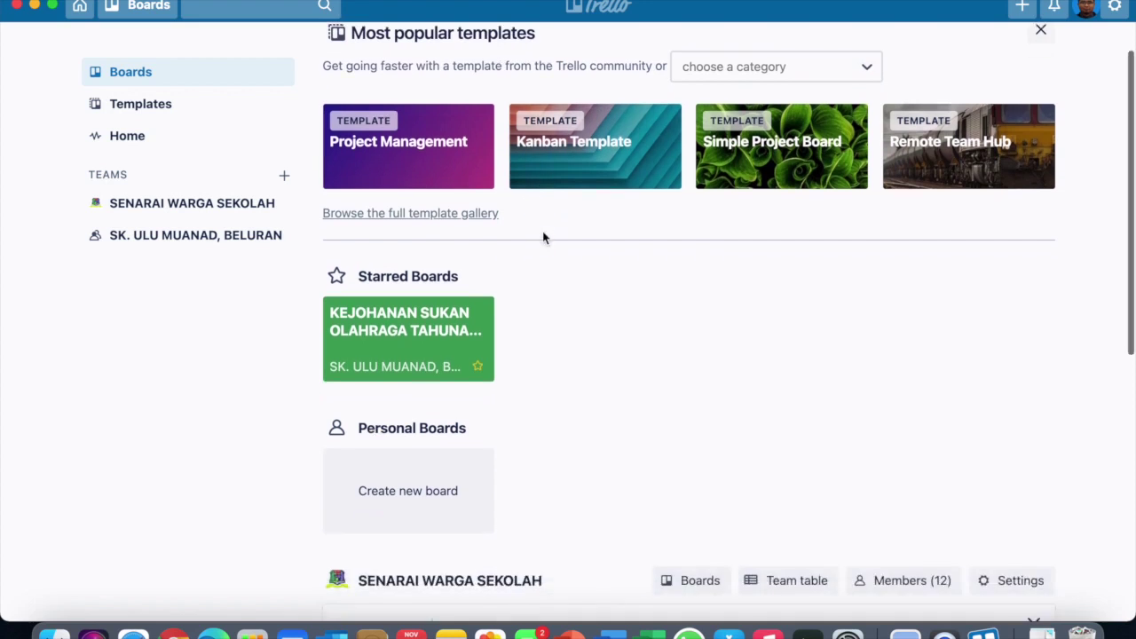
scroll(543, 238, "up", 2)
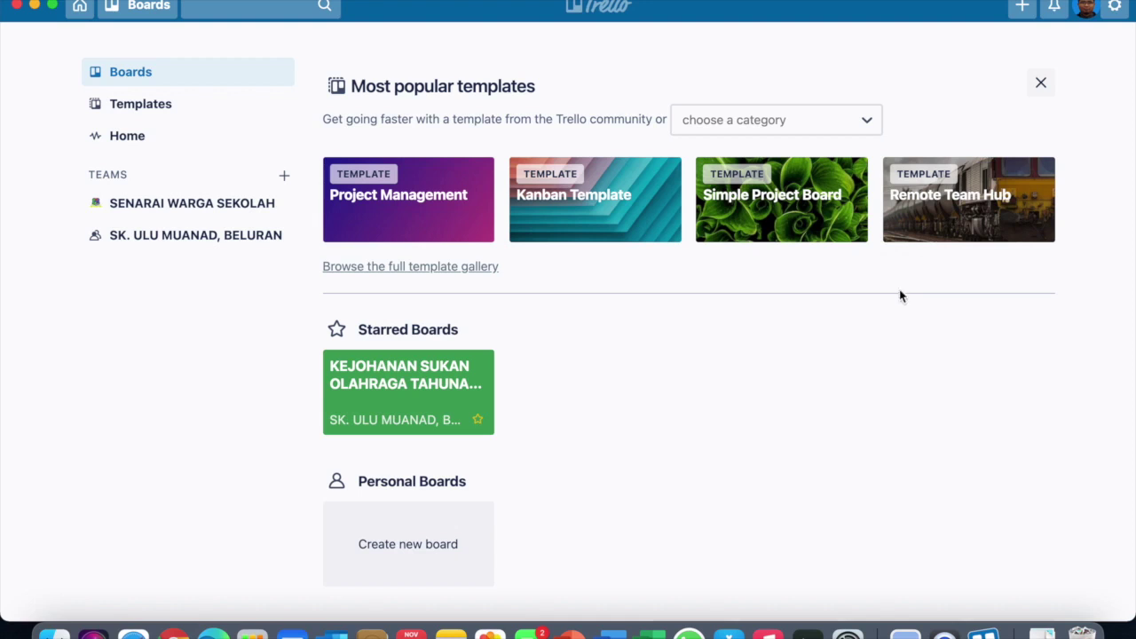
scroll(806, 393, "down", 4)
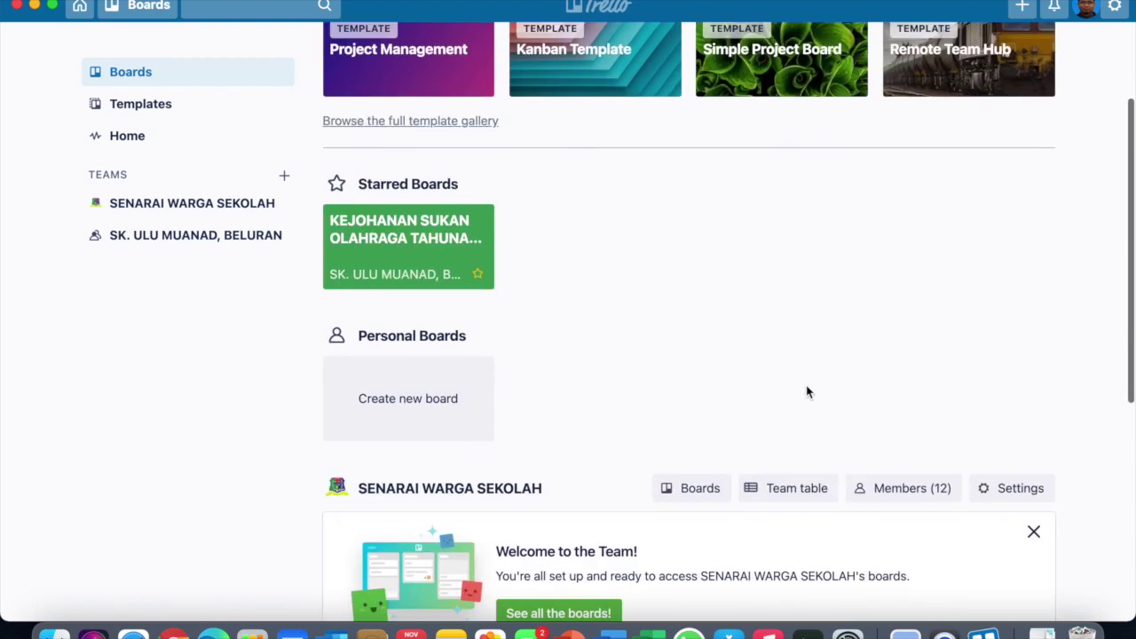
scroll(807, 393, "up", 1)
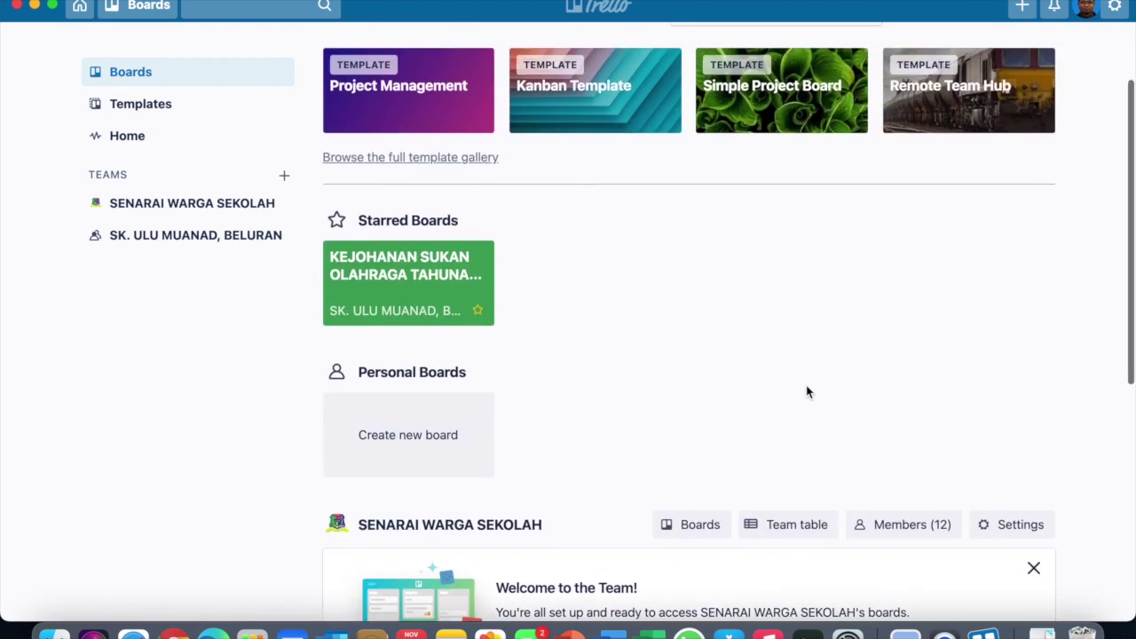
scroll(807, 393, "down", 1)
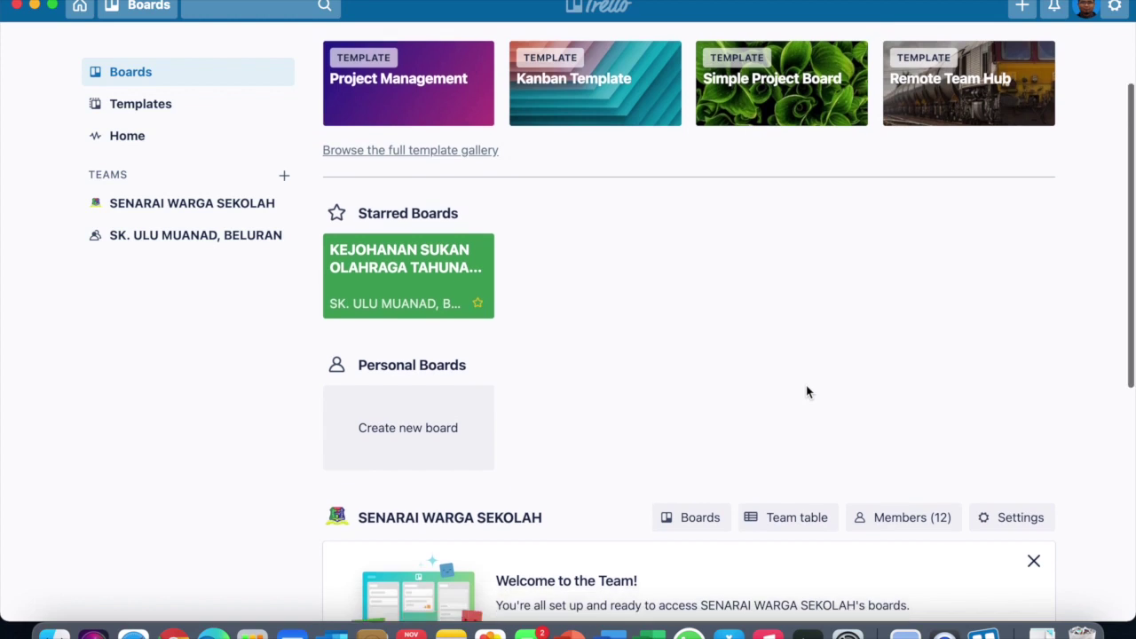
scroll(806, 393, "up", 1)
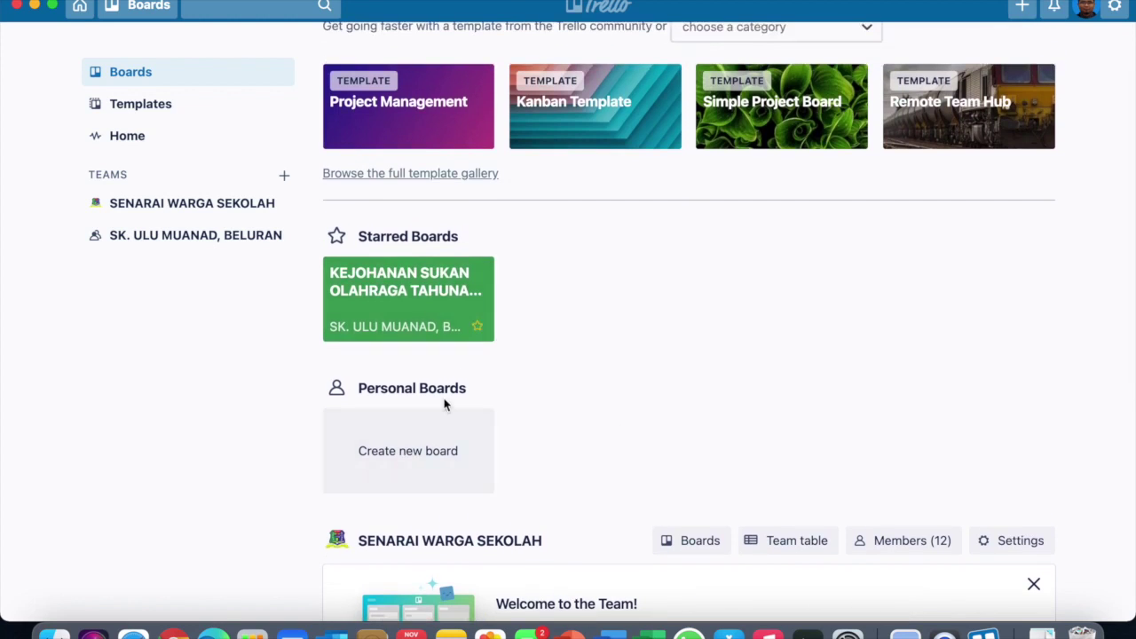
left_click(424, 470)
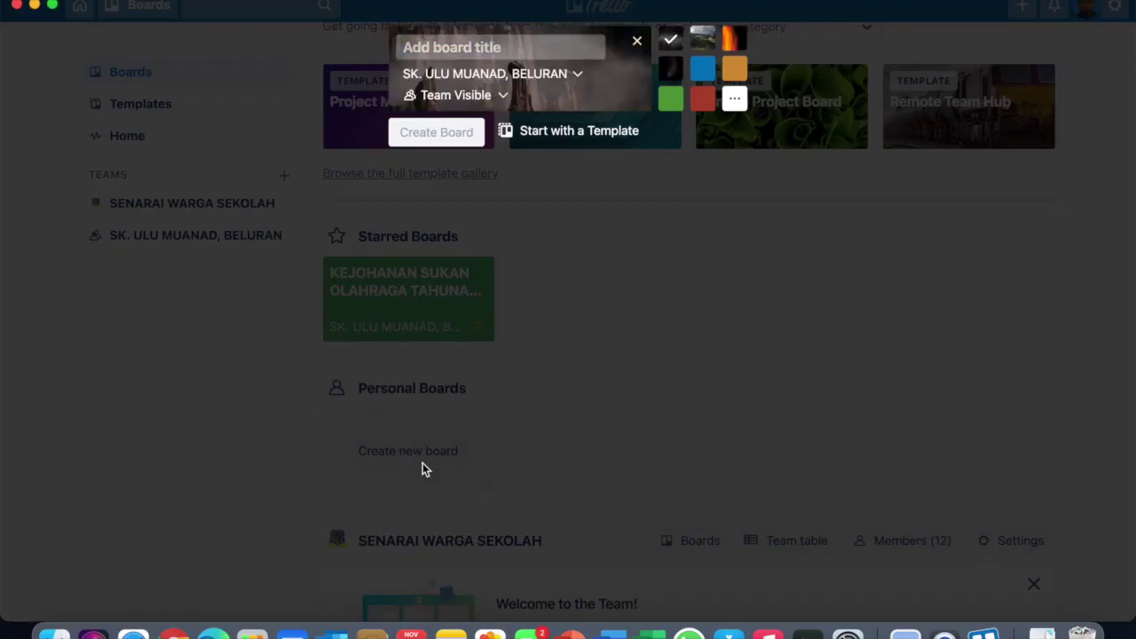
left_click(562, 74)
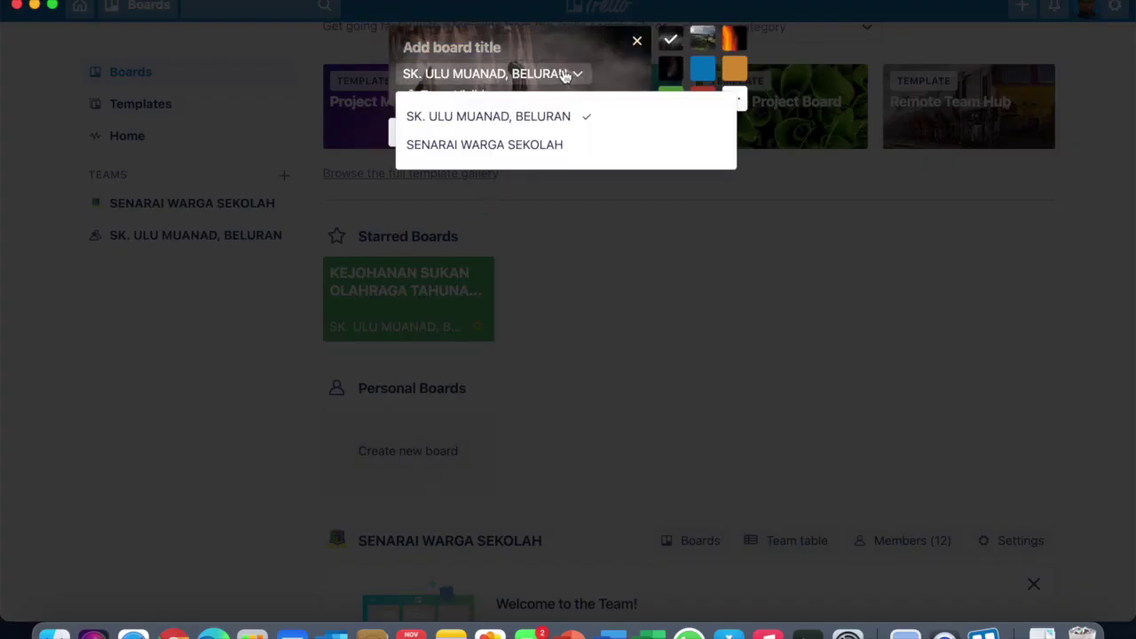
left_click(560, 121)
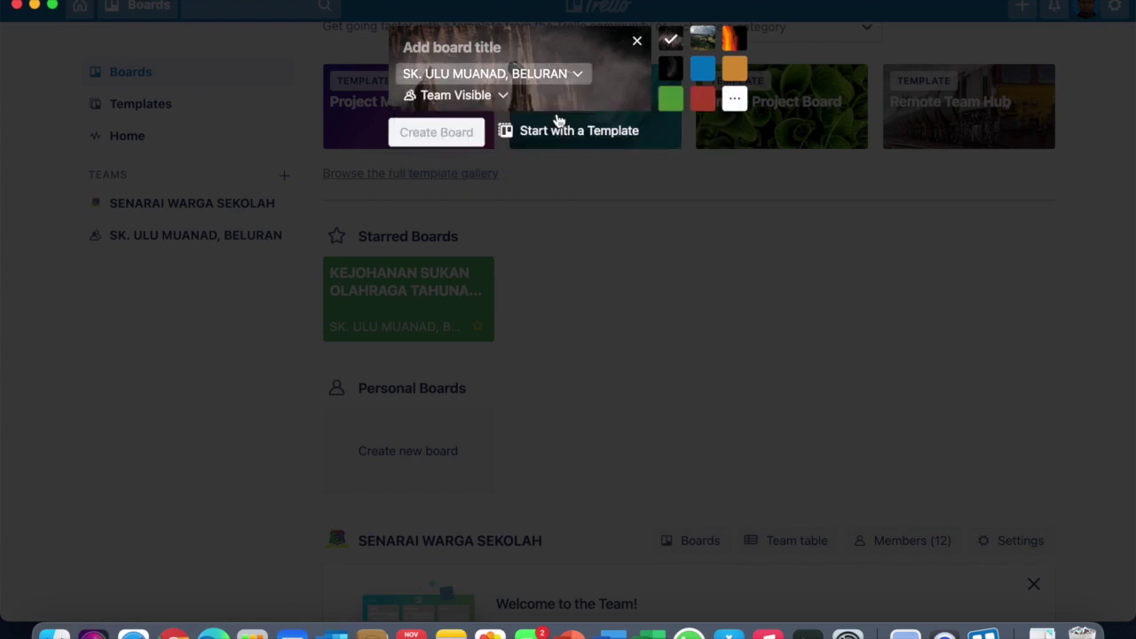
- Title the new board PROGRAM KELAS TAMBAHAN TAHUN 6 and keep its visibility as Team Visible
left_click(508, 49)
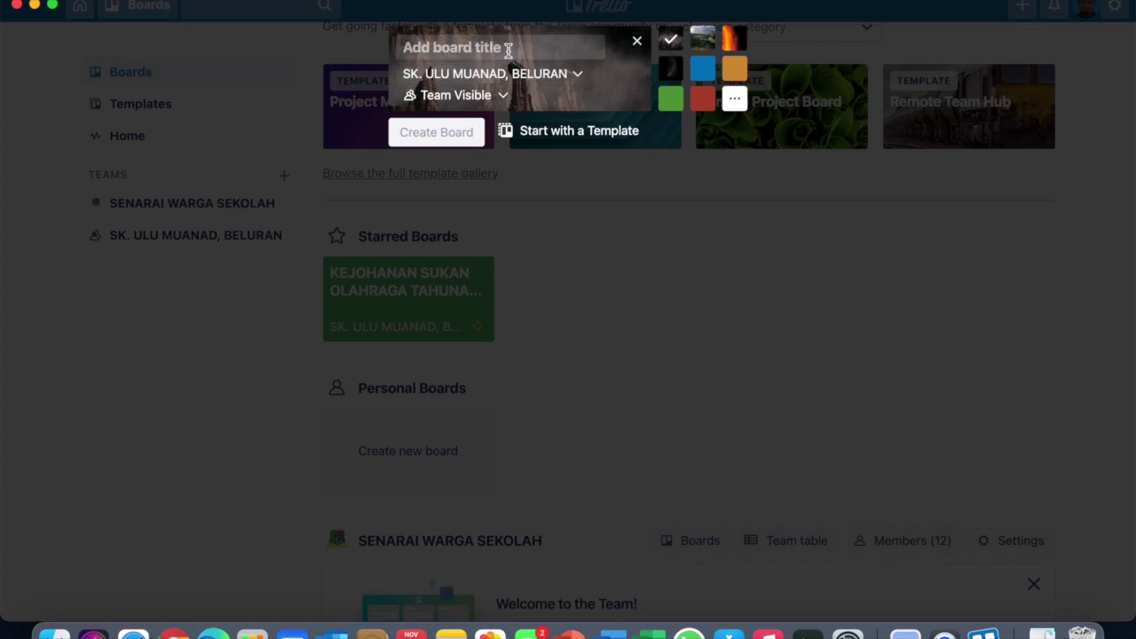
type("KE")
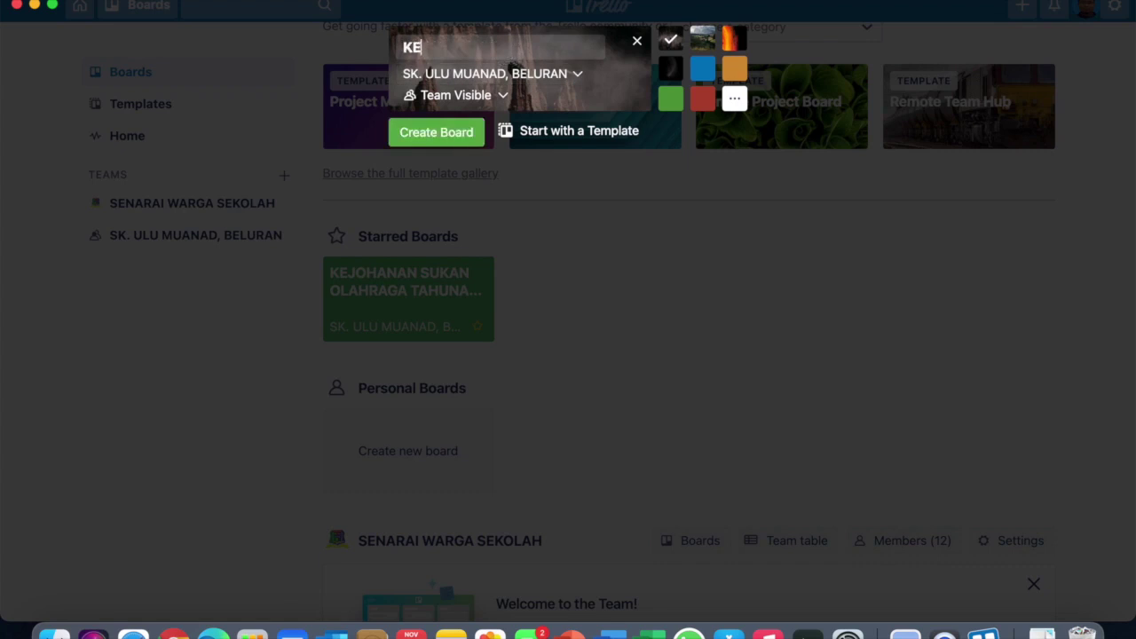
key("BackSpace")
key("BackSpace")
type("PROGRAM KELA")
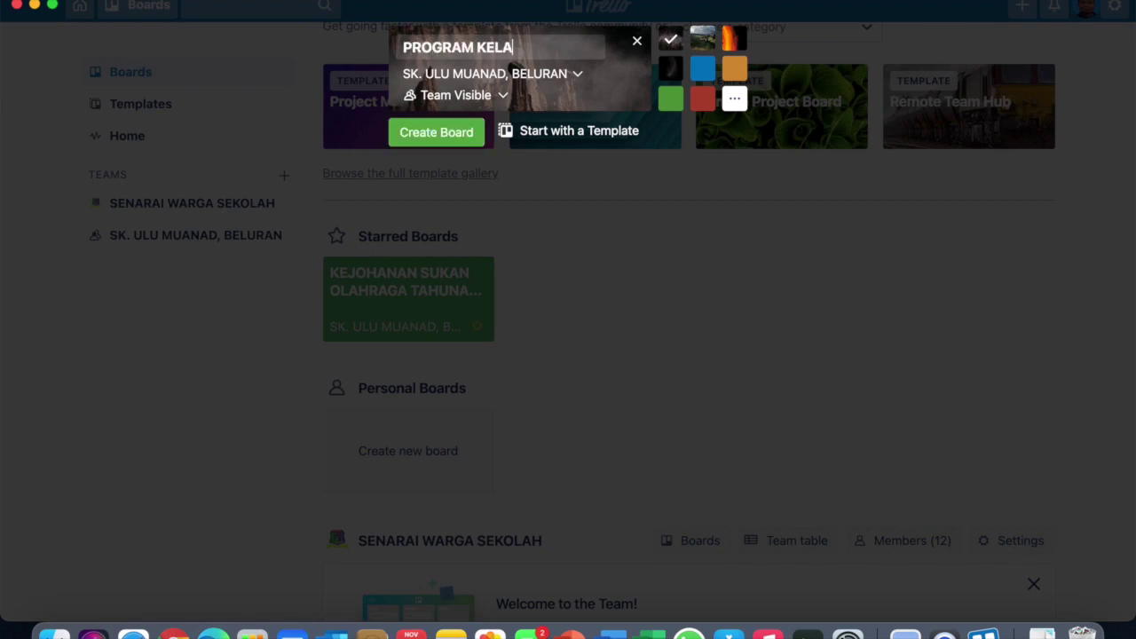
type("S TAMBAHAN")
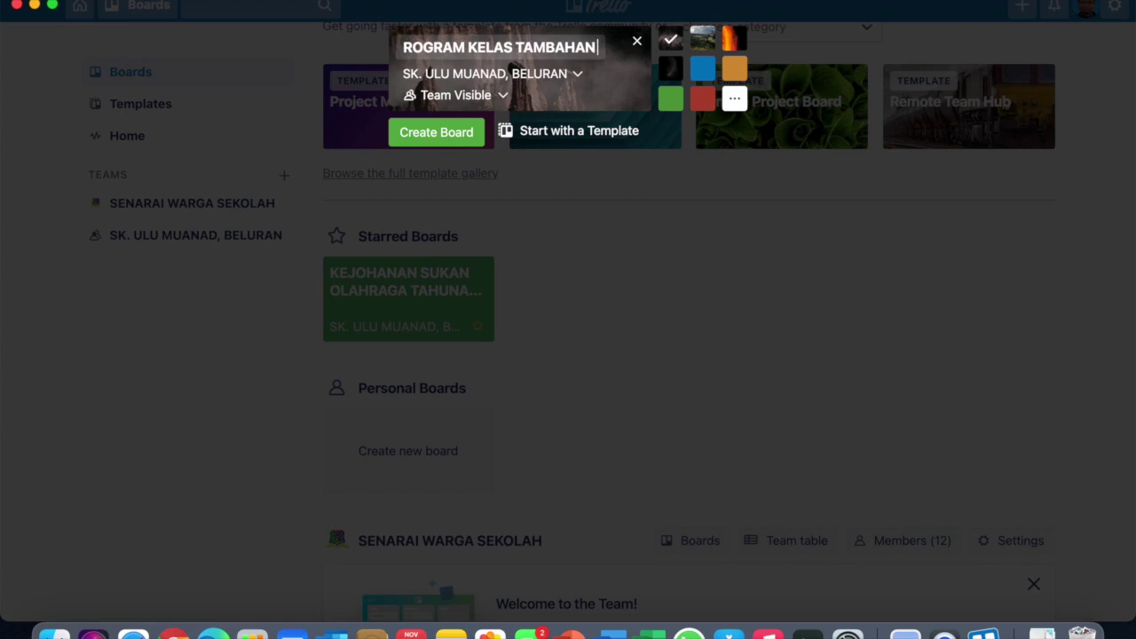
type(" TAHUN 6")
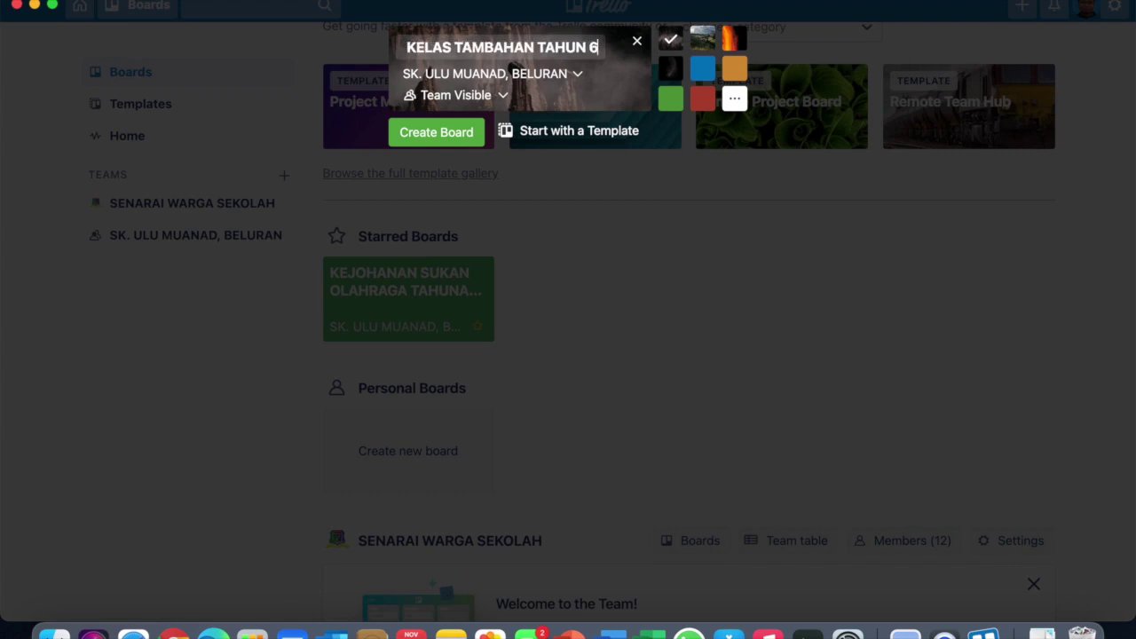
left_click(490, 96)
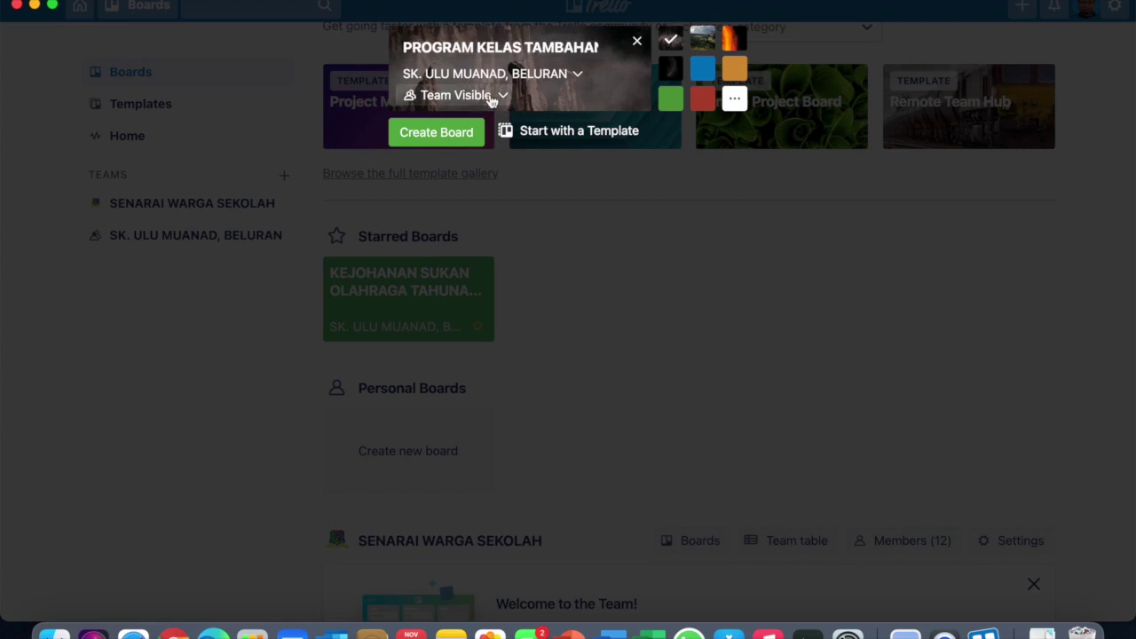
left_click(497, 192)
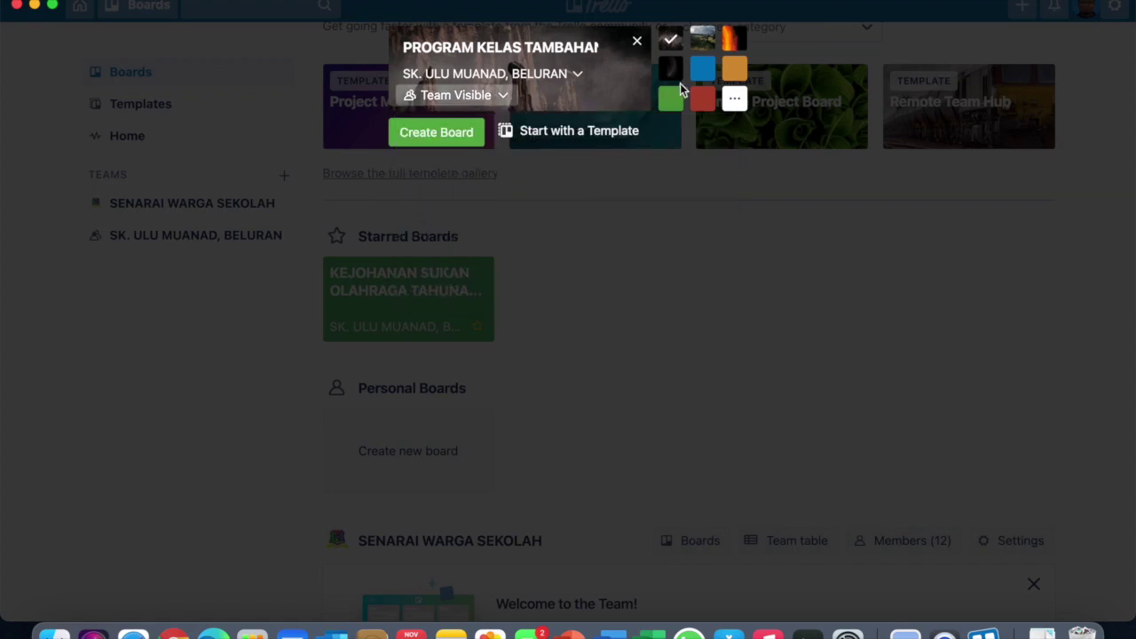
- Give the new board a purple background from the full color selection and create the board
left_click(738, 105)
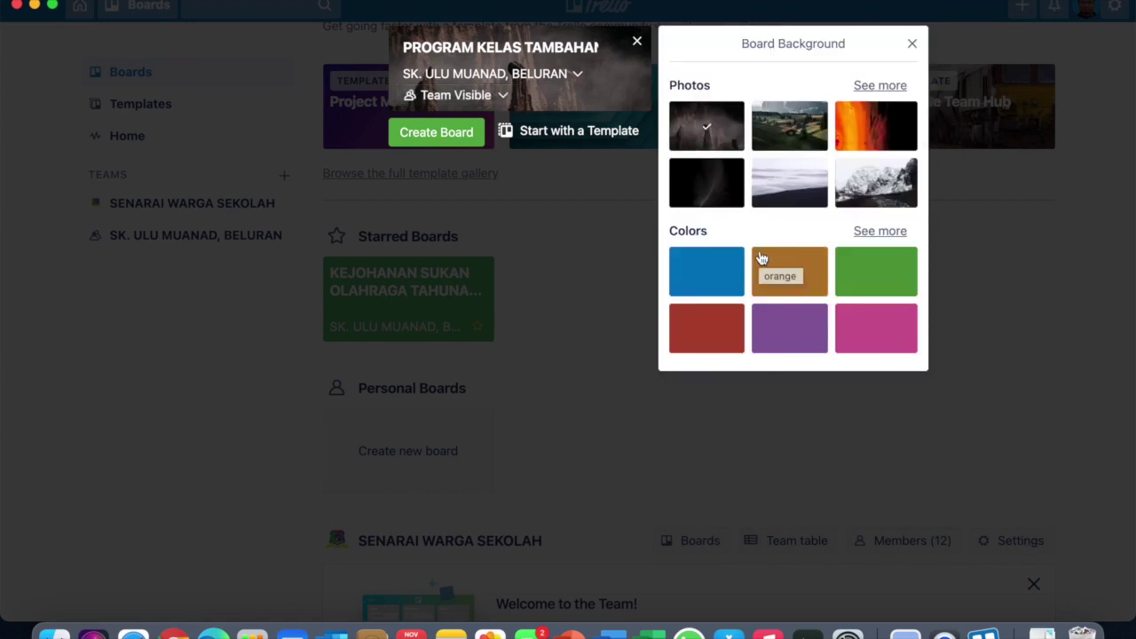
left_click(866, 234)
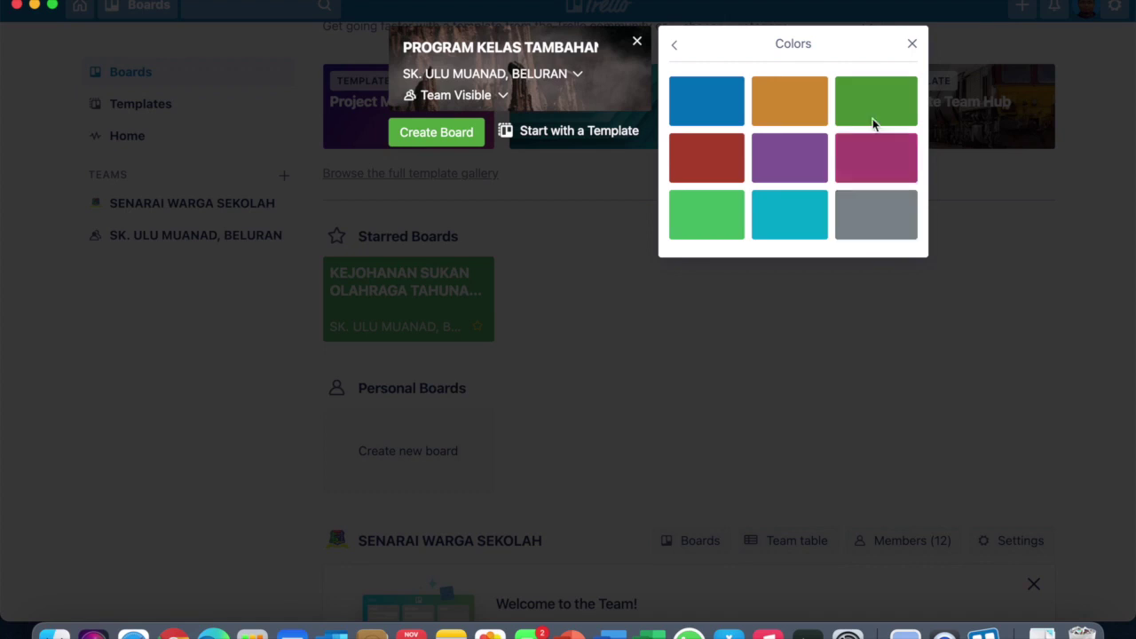
left_click(783, 159)
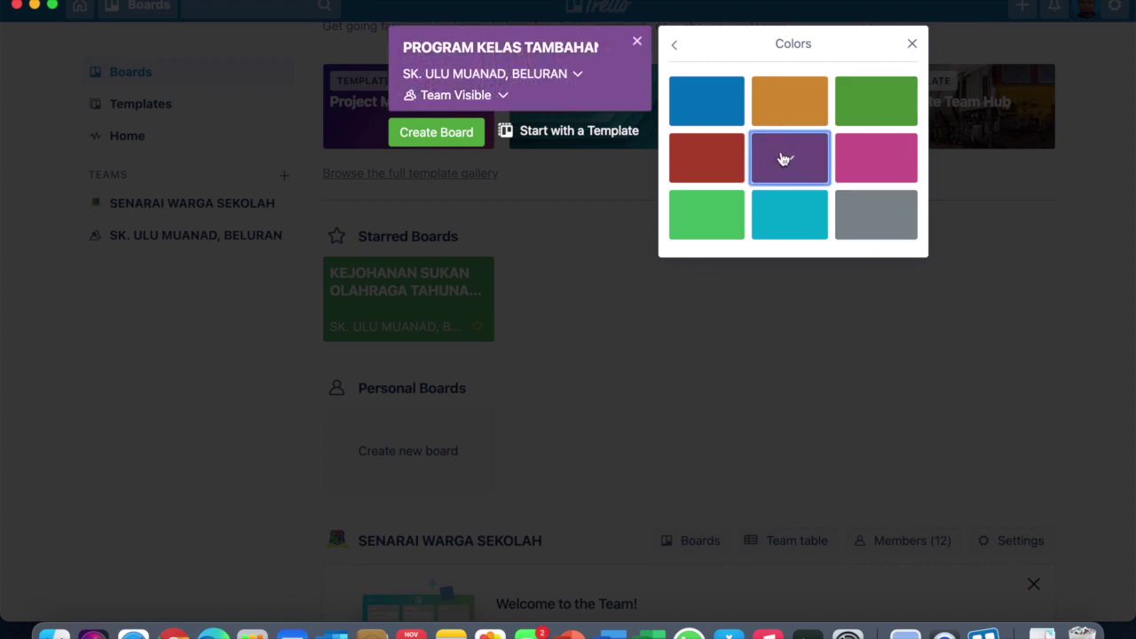
left_click(913, 45)
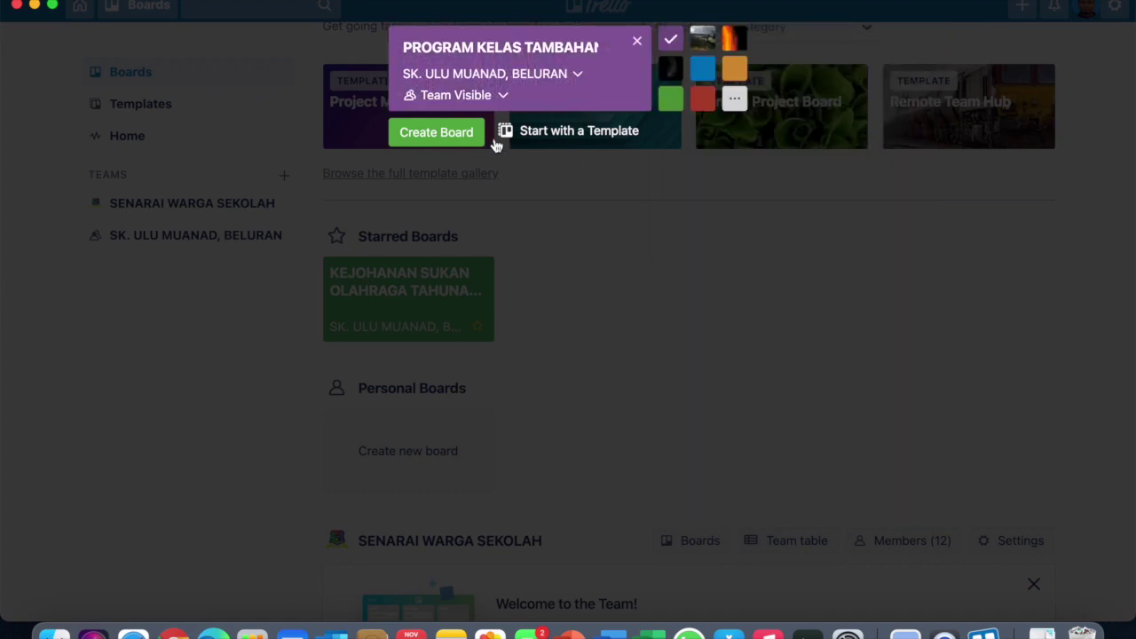
left_click(456, 133)
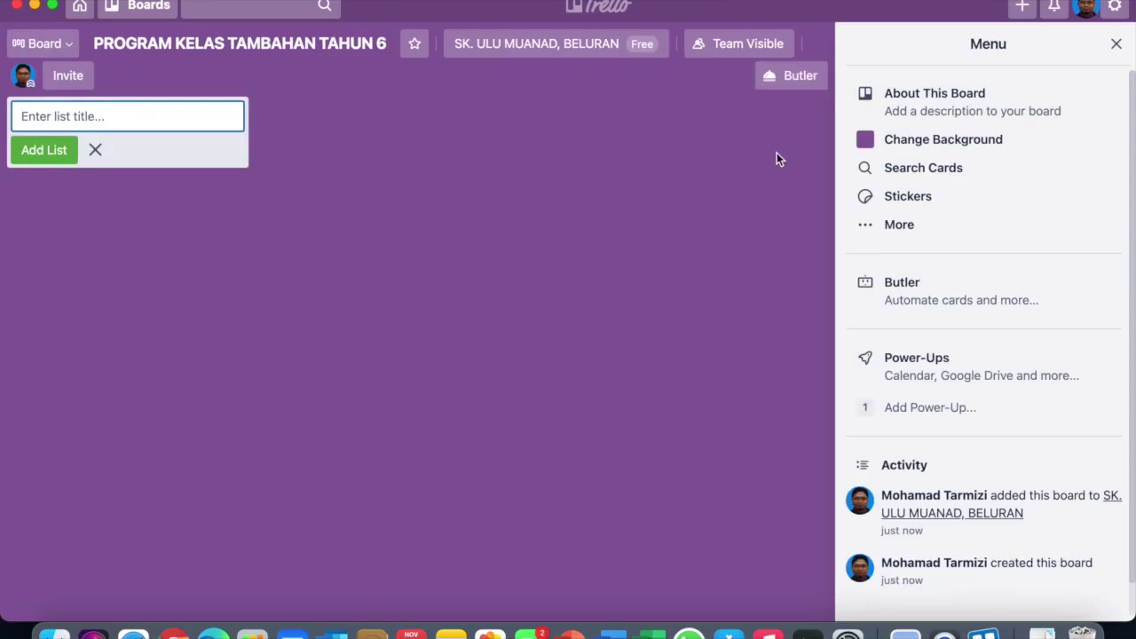
- Look through the new board's menu and close it
scroll(1042, 225, "down", 1)
scroll(1043, 225, "up", 1)
left_click(1116, 44)
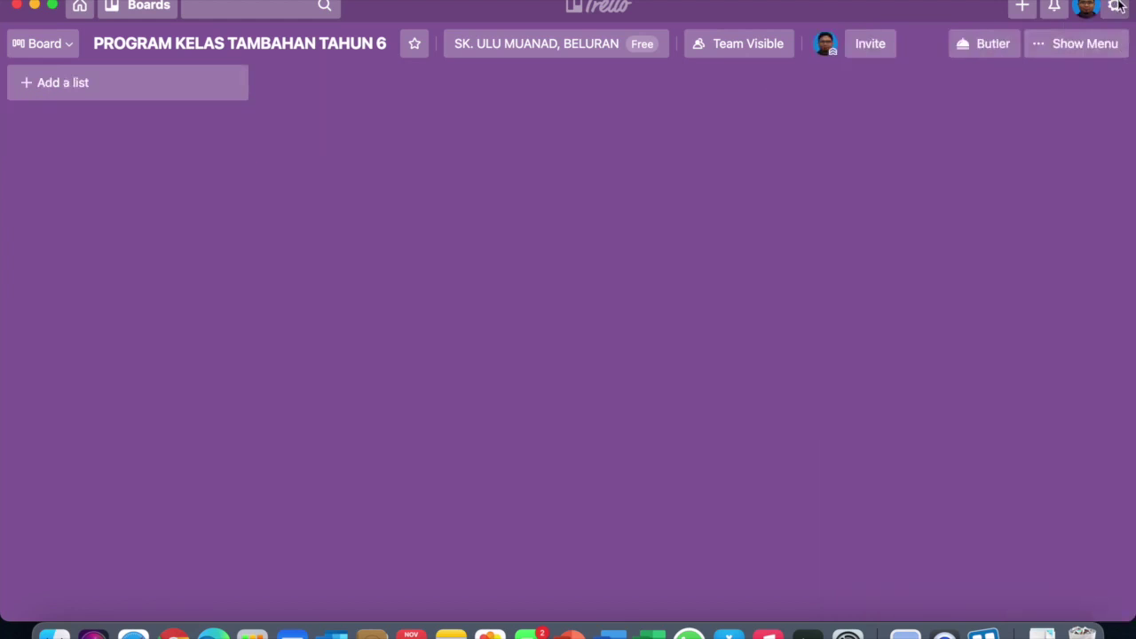
- View the app preferences and the notifications list, closing each one again
left_click(1115, 6)
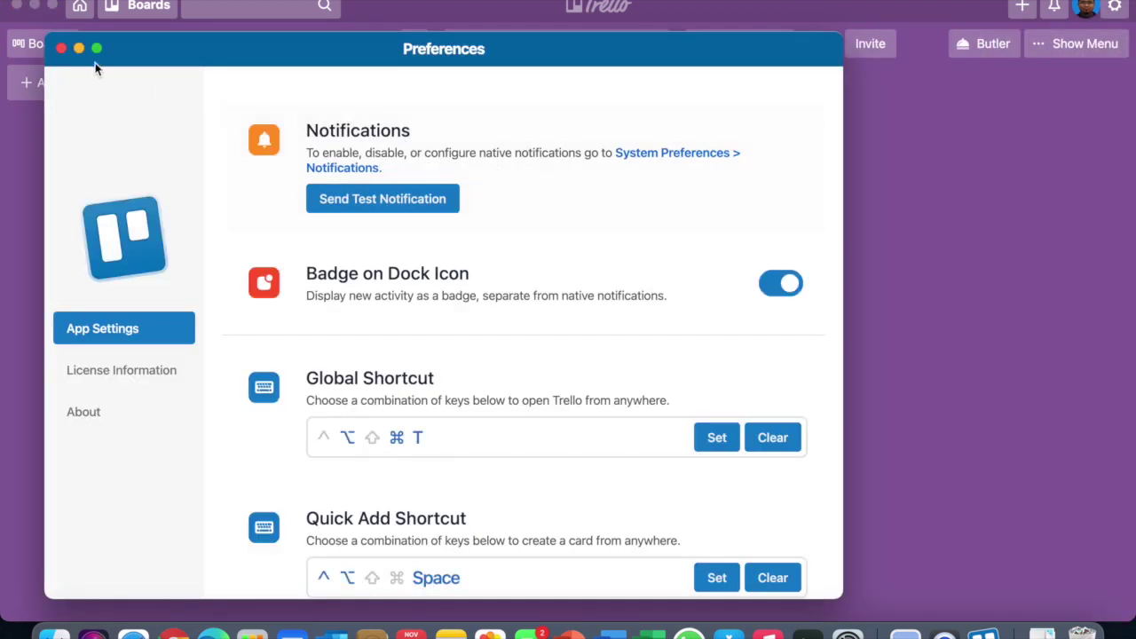
left_click(61, 50)
left_click(1051, 9)
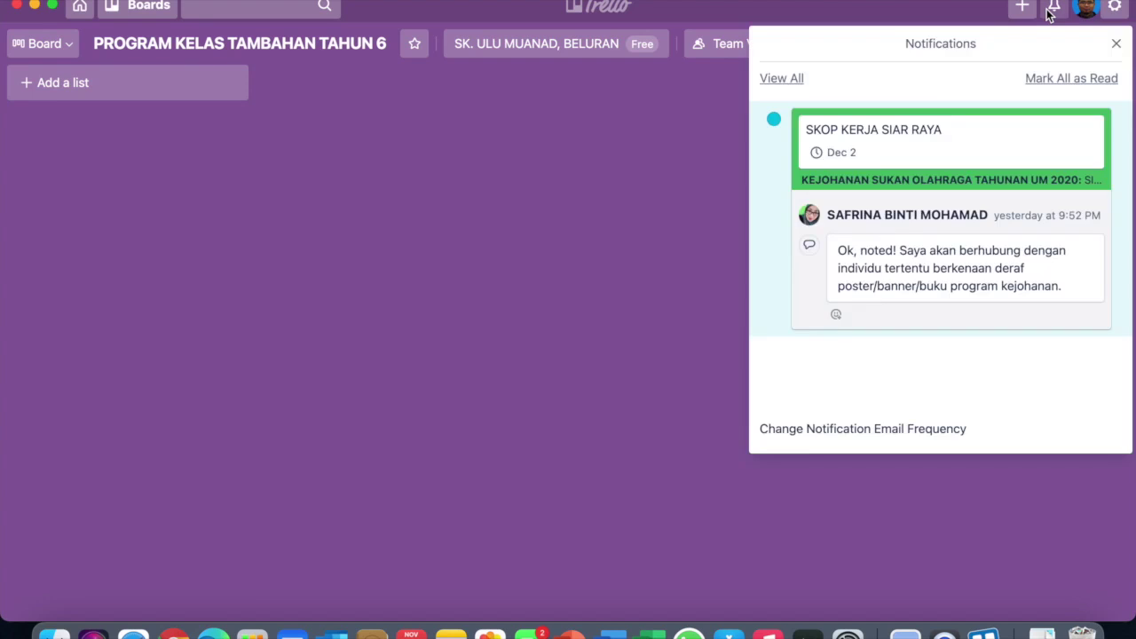
left_click(1050, 9)
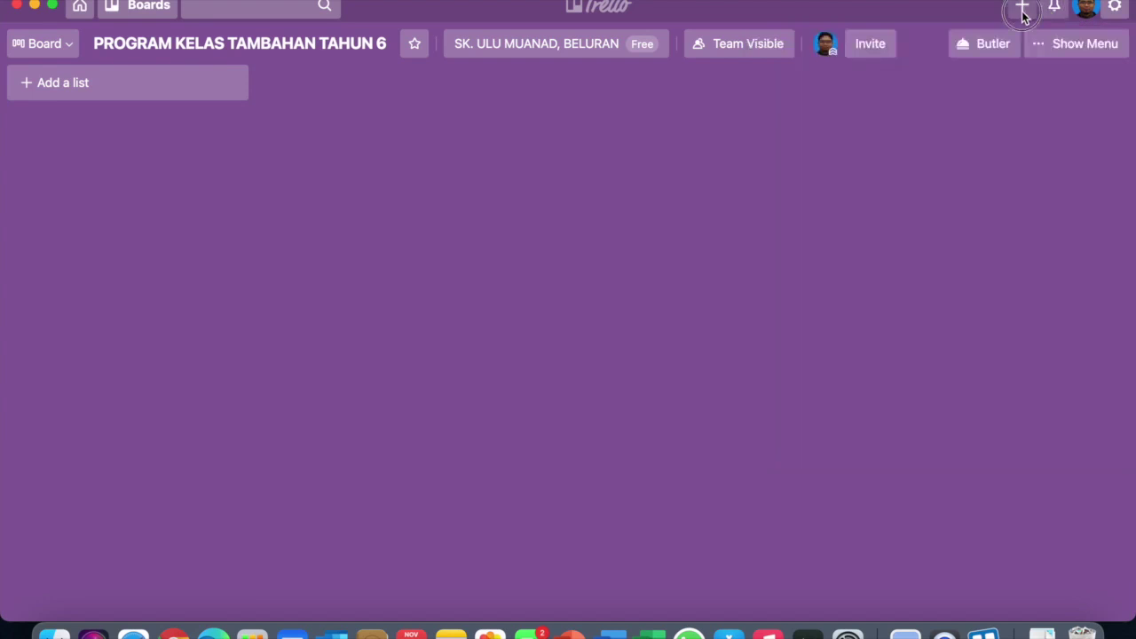
- View the options for creating boards and teams and the notifications list, closing each one again
left_click(1022, 11)
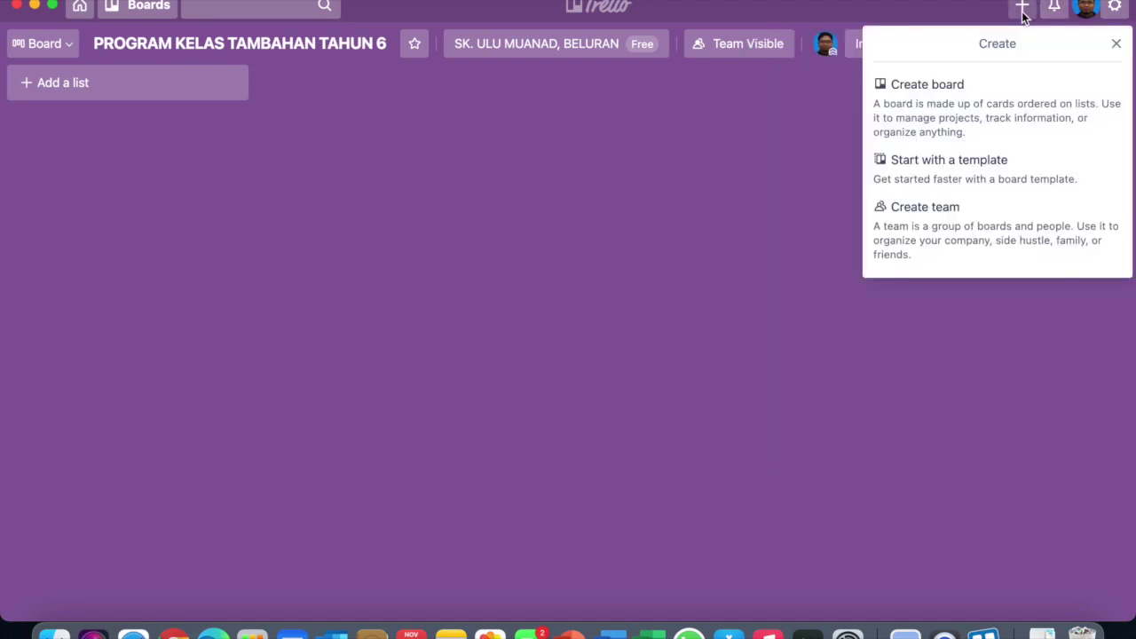
left_click(1022, 11)
left_click(1022, 9)
left_click(1025, 7)
left_click(1053, 7)
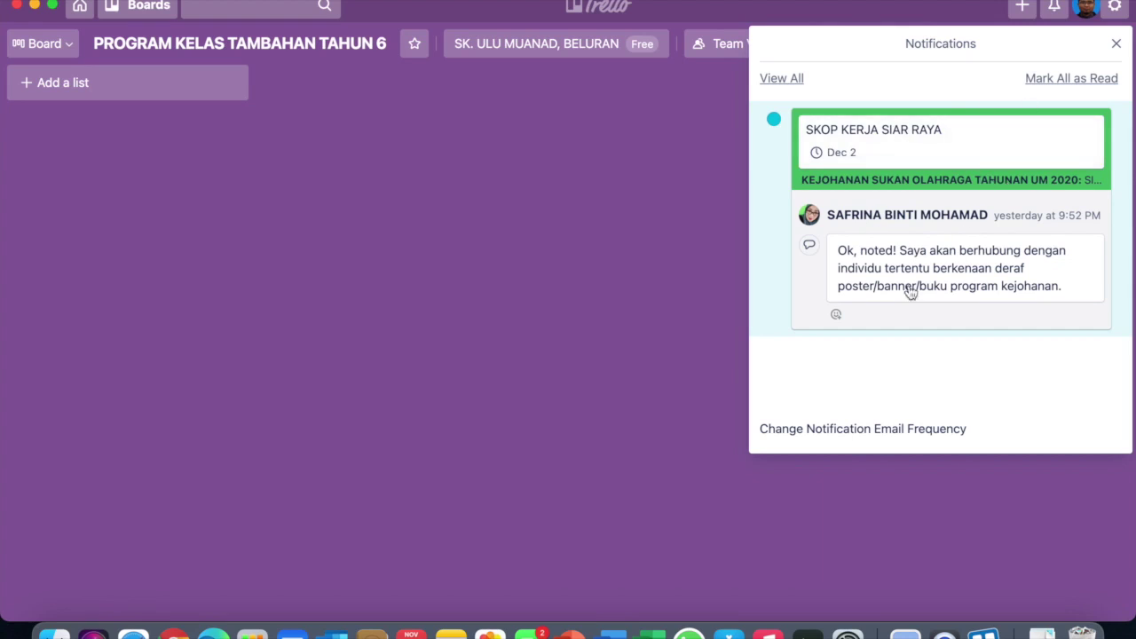
left_click(1053, 8)
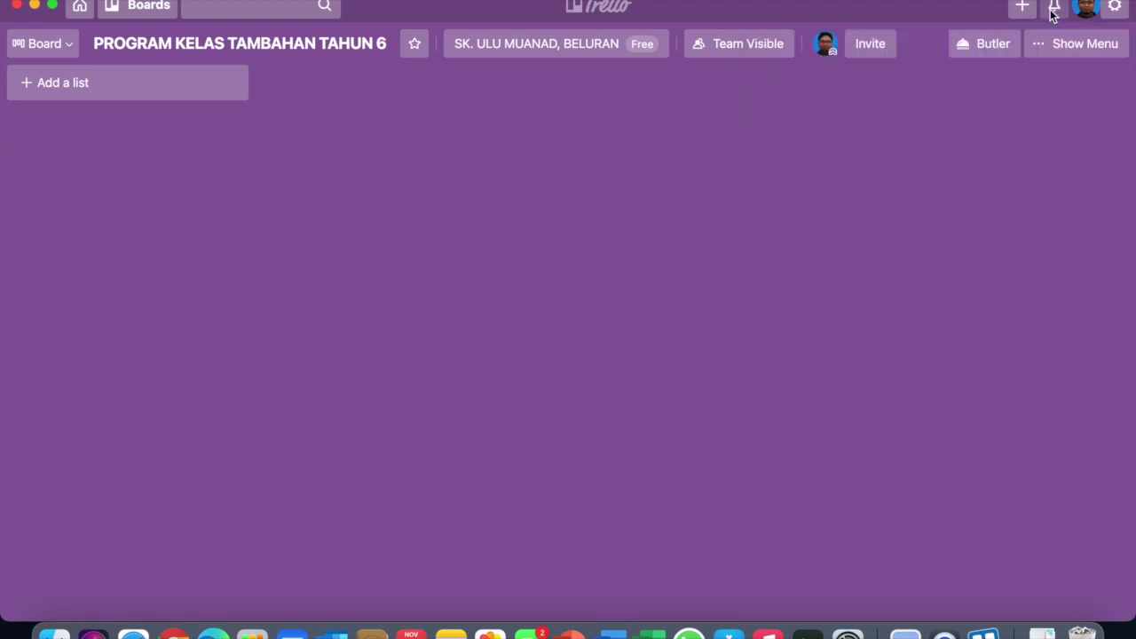
- Review the board menu's entries from the board description down to the activity log and close it
left_click(1091, 46)
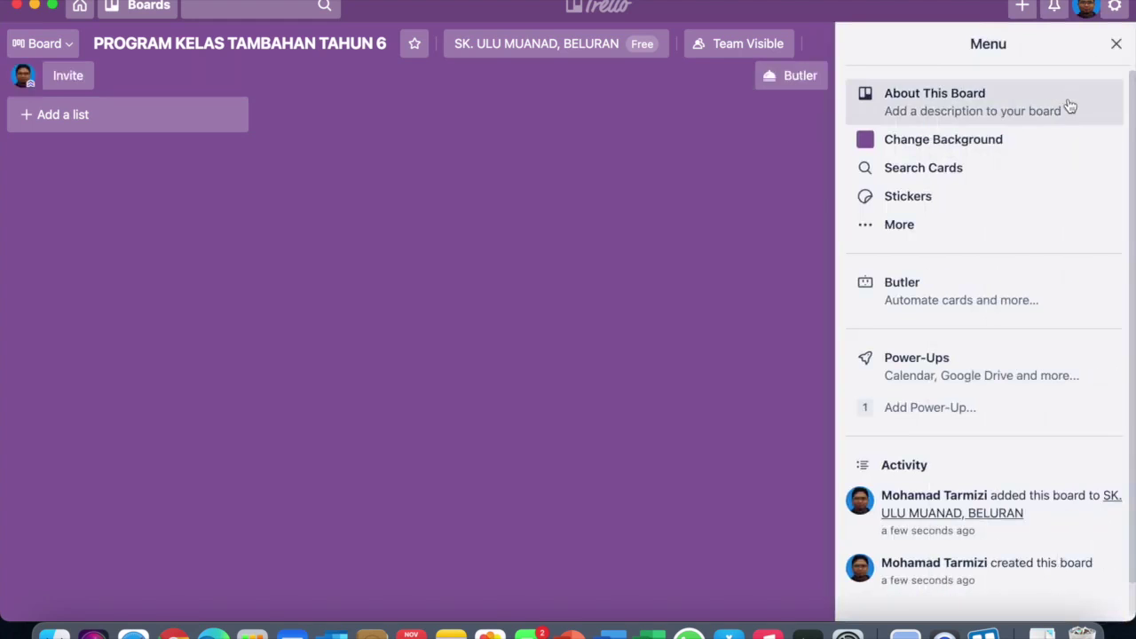
scroll(1057, 369, "down", 2)
scroll(998, 496, "up", 2)
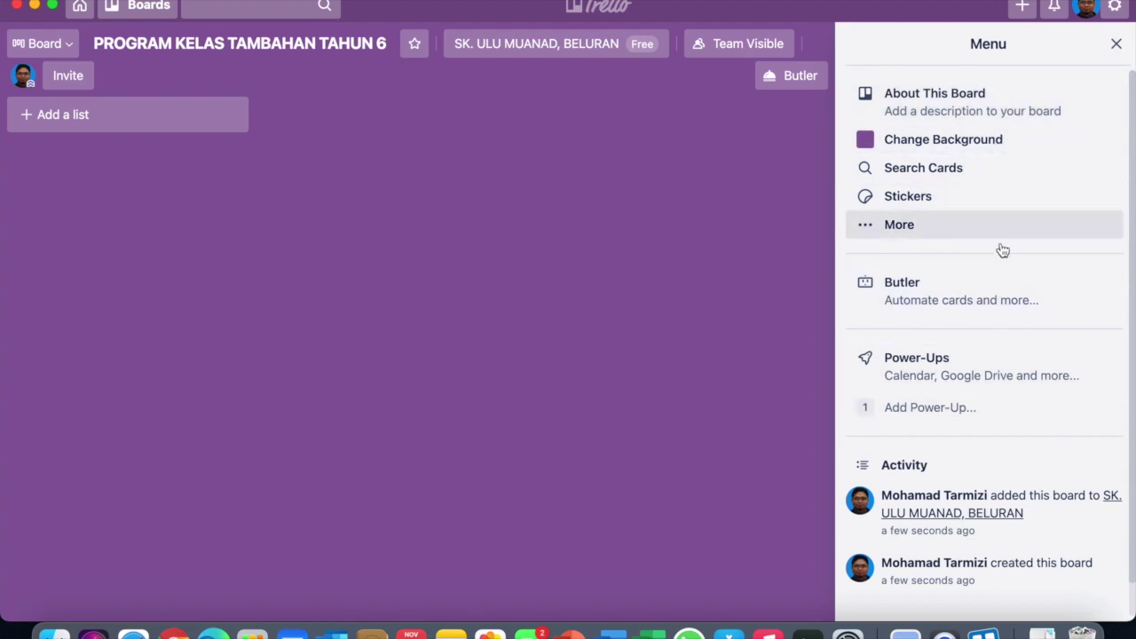
left_click(1115, 44)
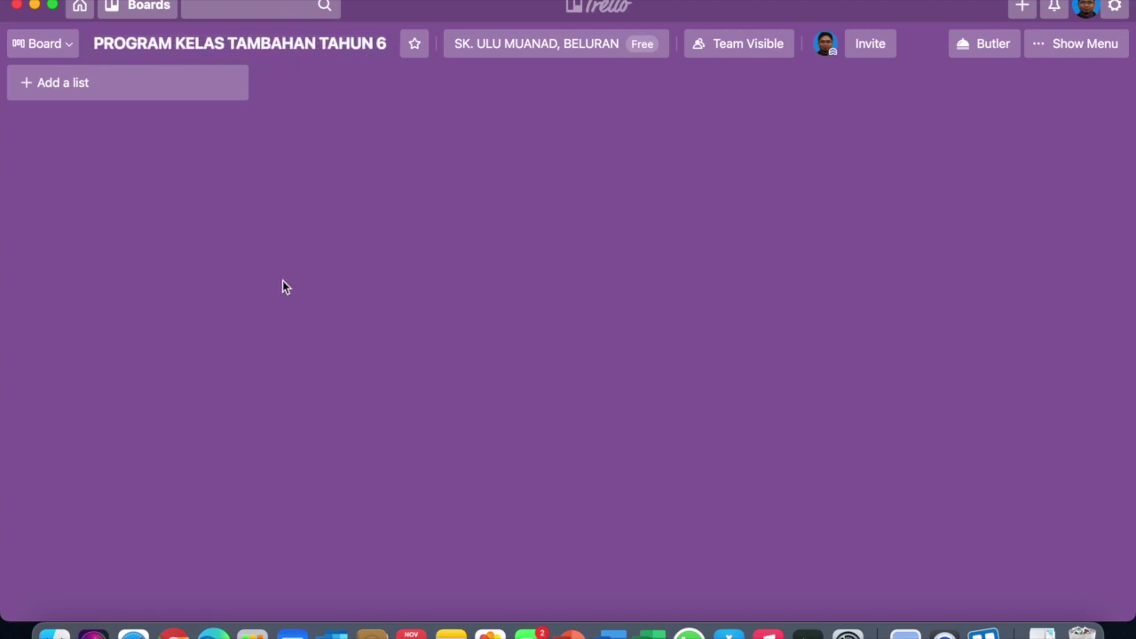
- Star the board, and create and copy a link that invites people to join as board members
left_click(422, 53)
left_click(858, 53)
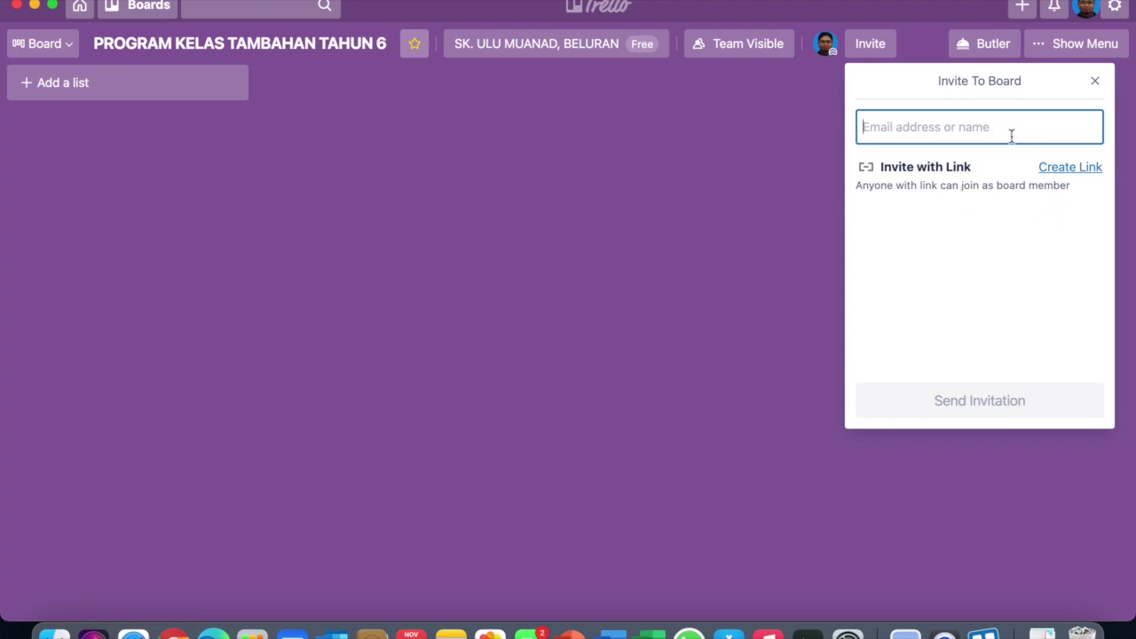
left_click(1074, 173)
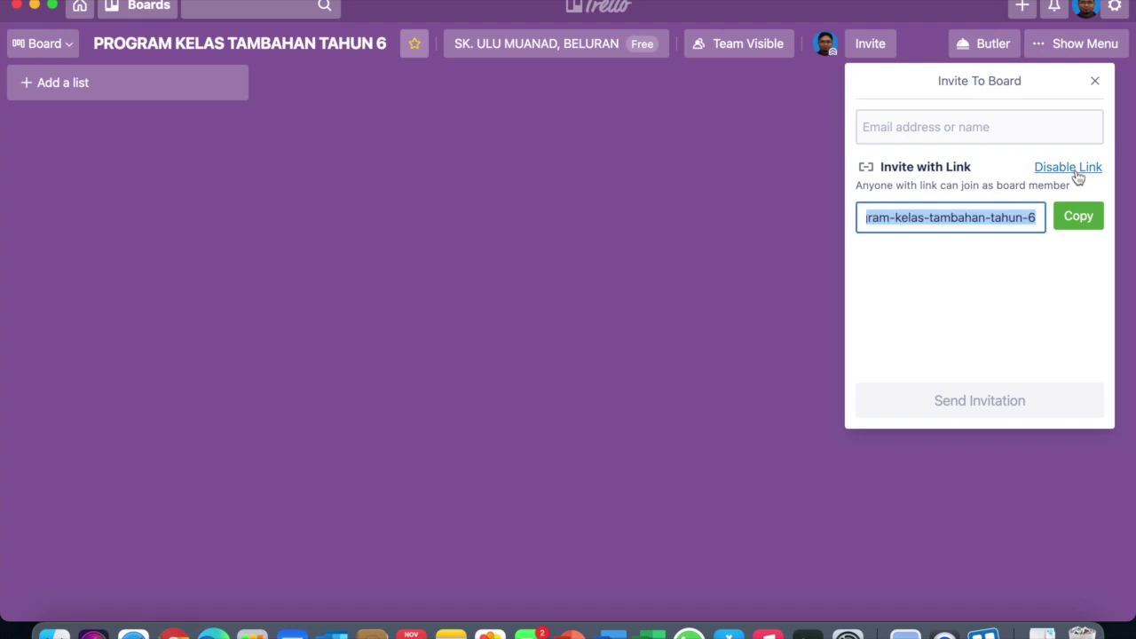
left_click(1075, 220)
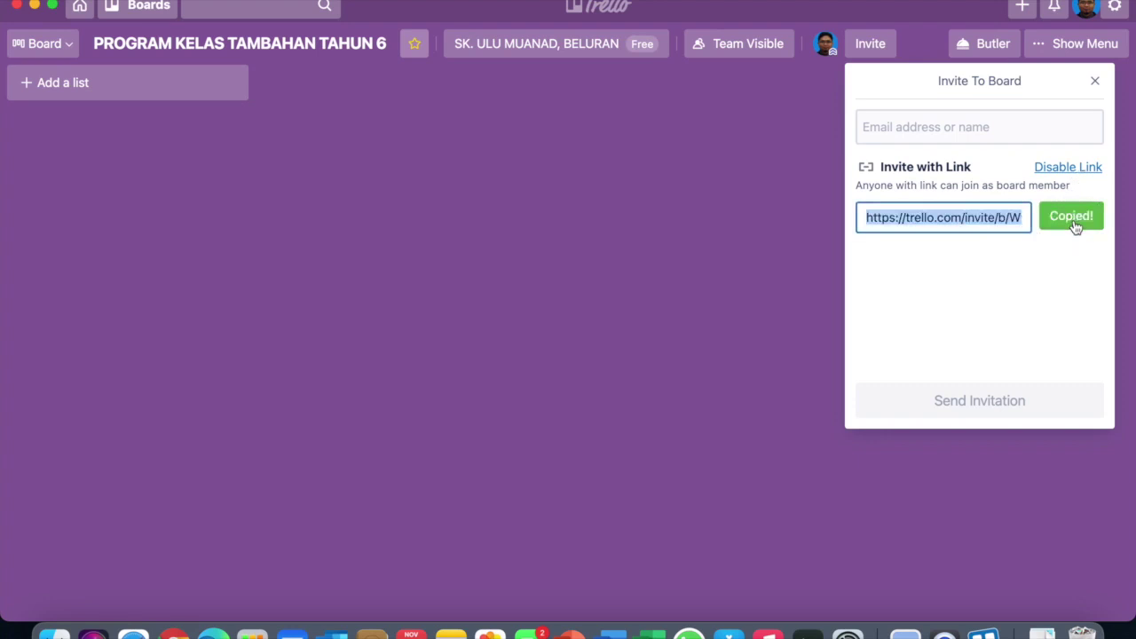
left_click(1100, 82)
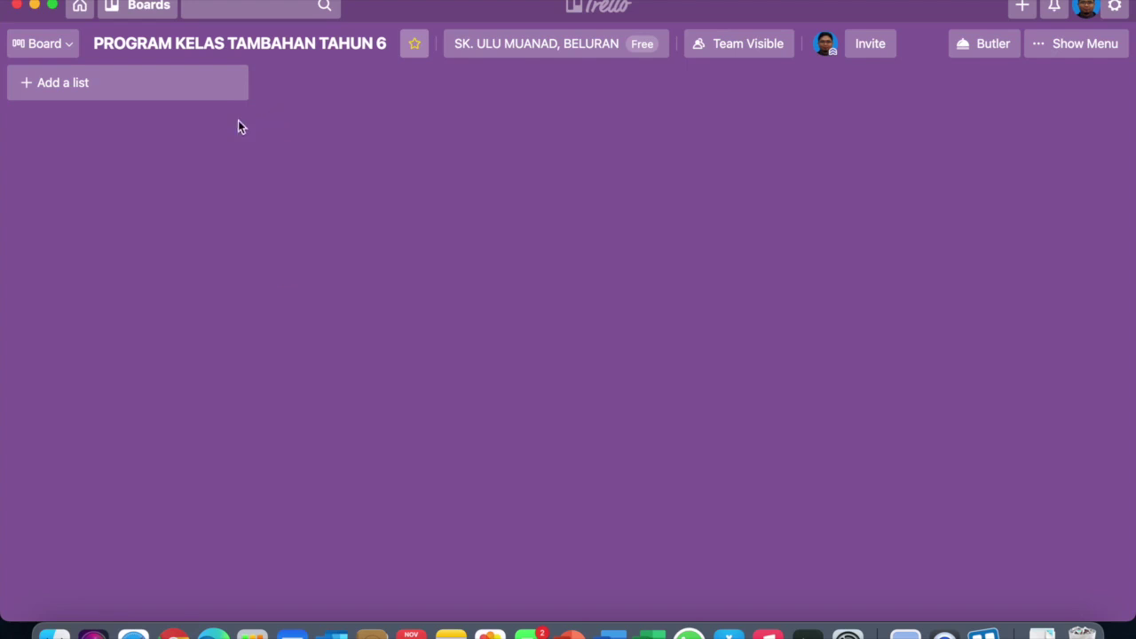
- Add a list titled INFO to the board and view its available list actions
left_click(219, 89)
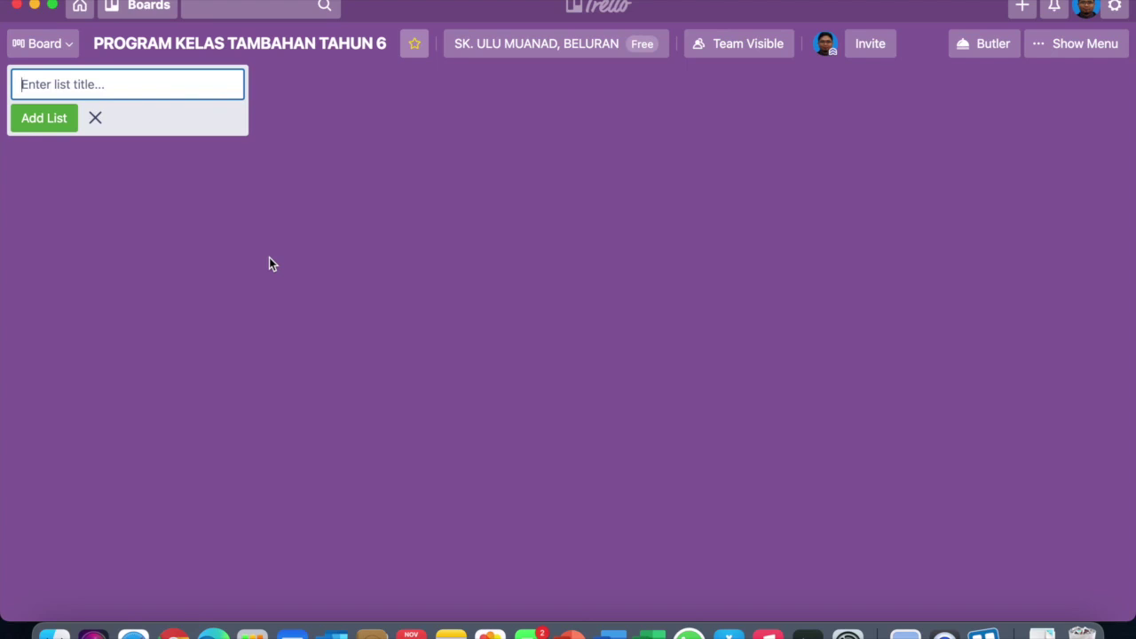
type("INFO")
left_click(59, 123)
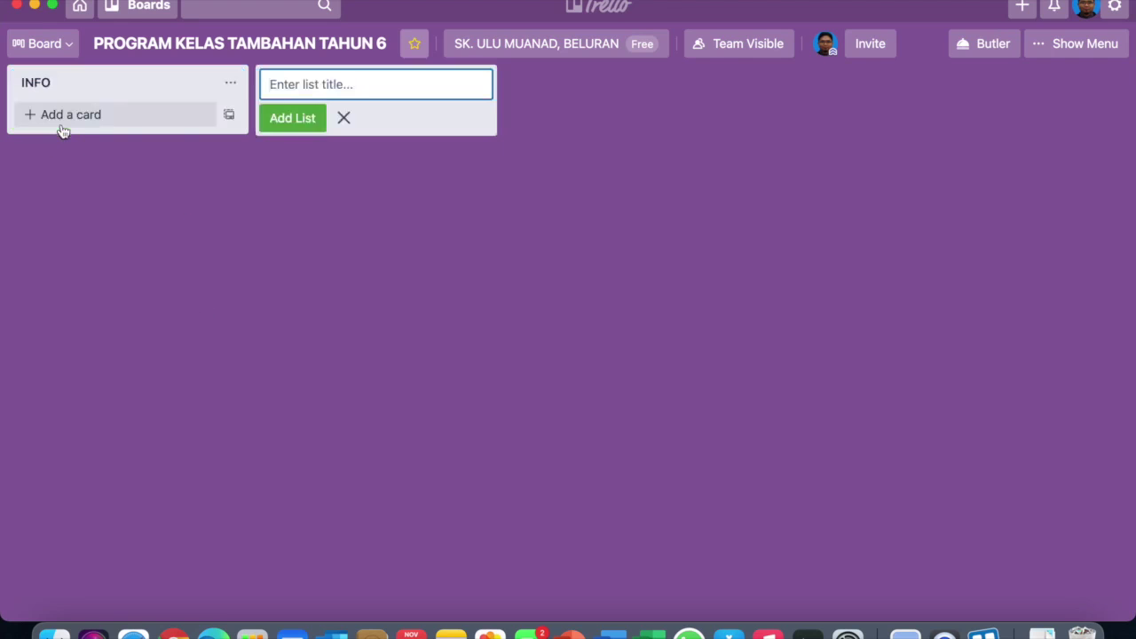
left_click(230, 83)
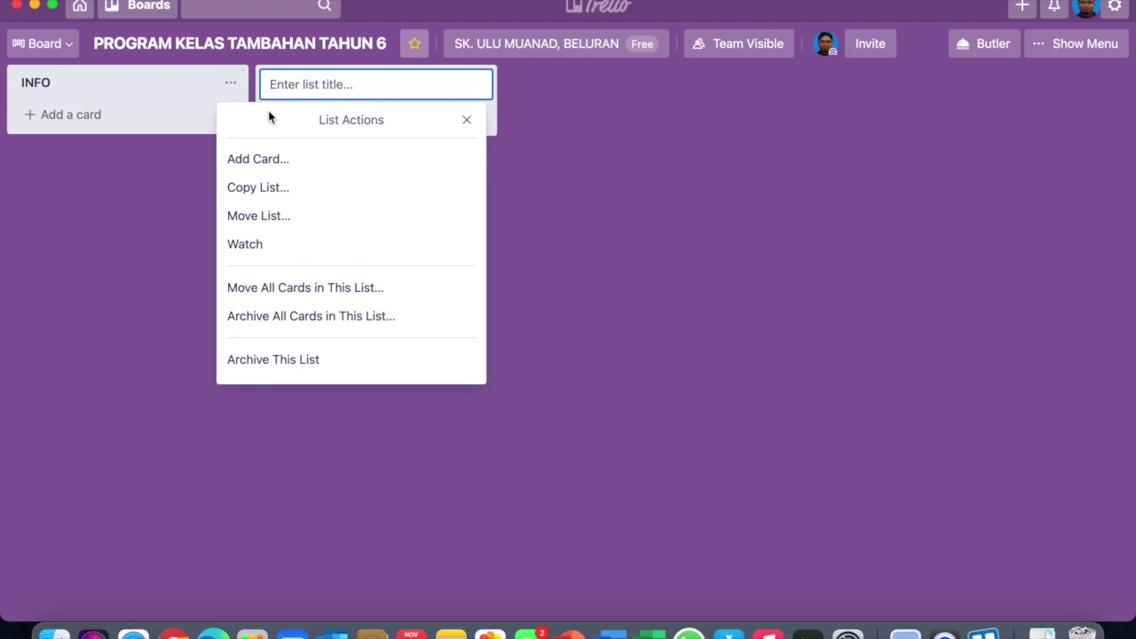
left_click(156, 143)
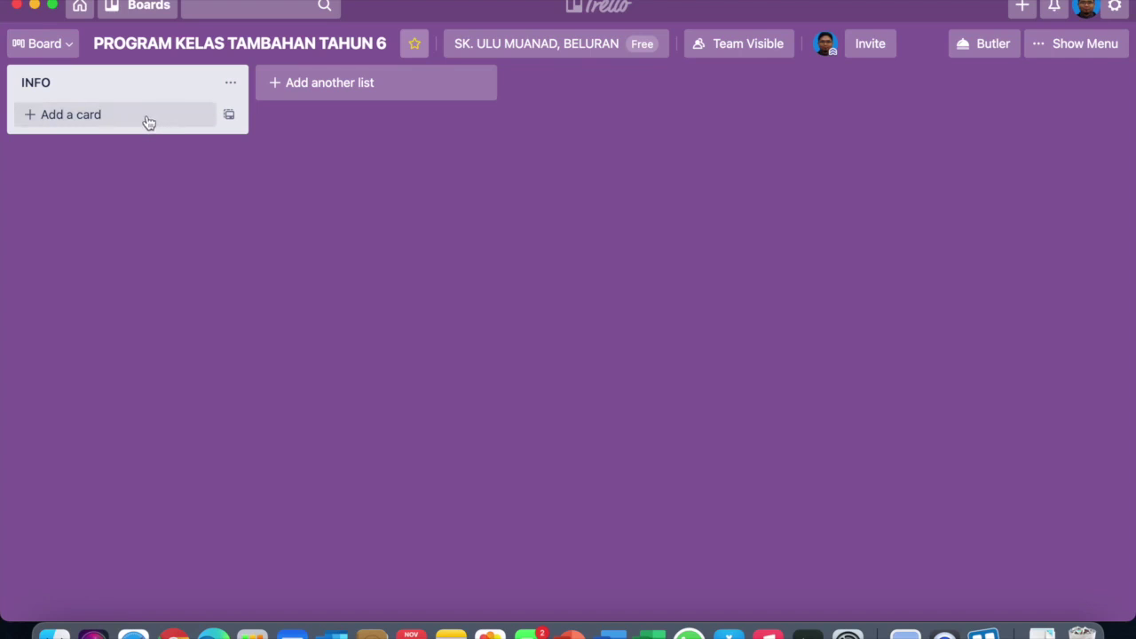
- Add a card titled TEMPAT to the INFO list
left_click(75, 120)
left_click(80, 125)
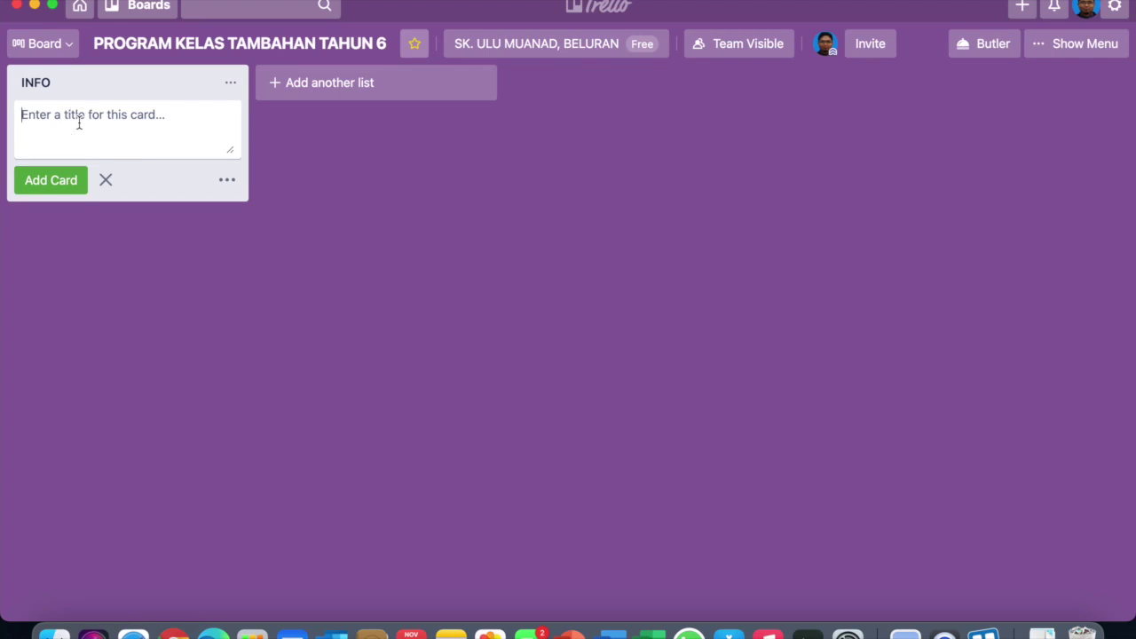
type("TEMPAT")
left_click(57, 181)
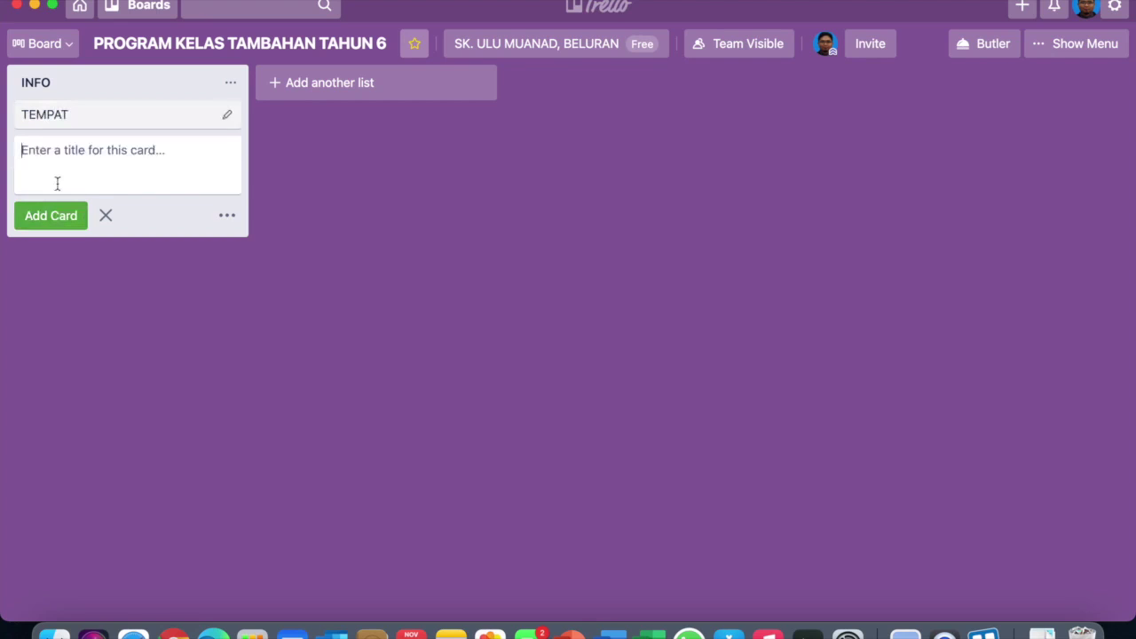
- Save the description "Kelas tambahan akan berlangsung di bangunan blok A." on the TEMPAT card and close the card
left_click(87, 114)
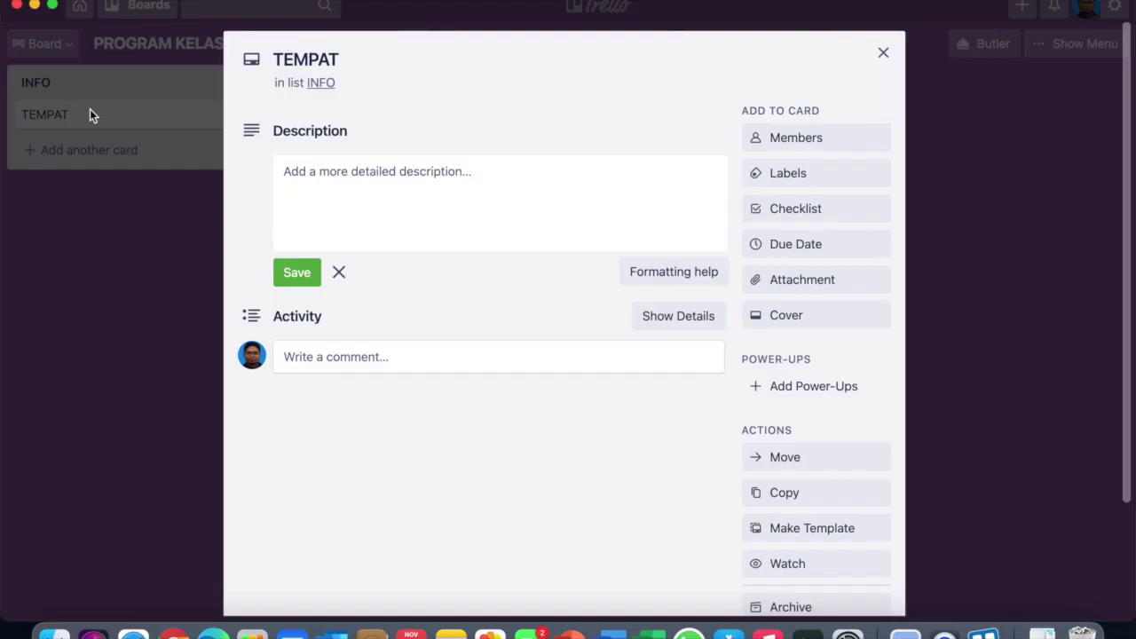
left_click(355, 200)
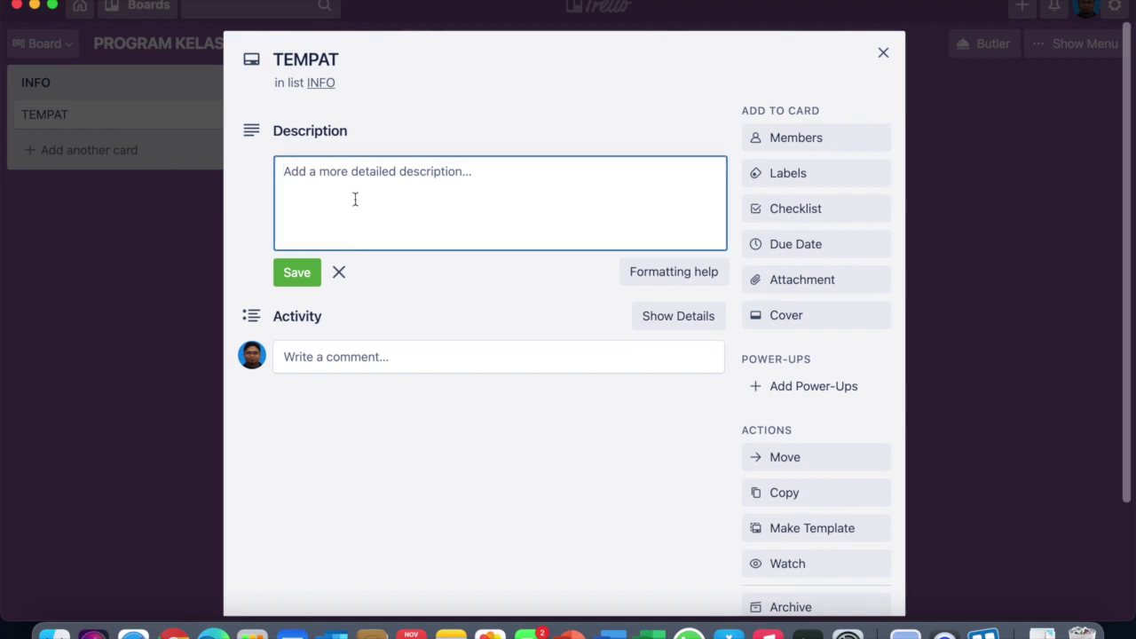
type("k")
key("BackSpace")
key("BackSpace")
key("BackSpace")
key("BackSpace")
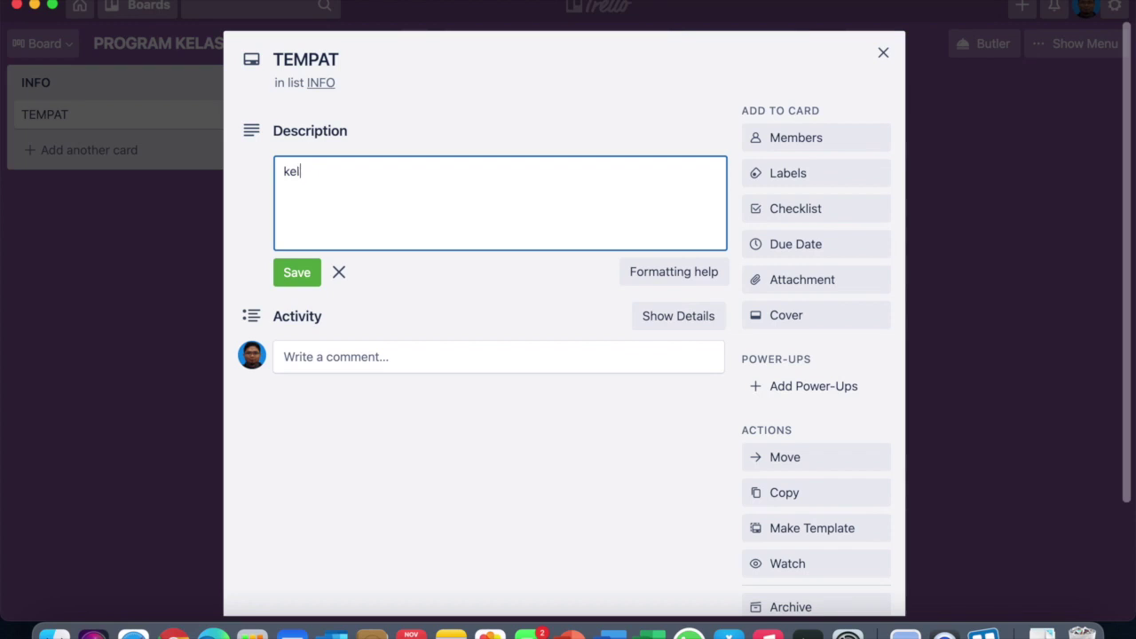
type("K")
type("e")
key("BackSpace")
type("elas tambahan akan")
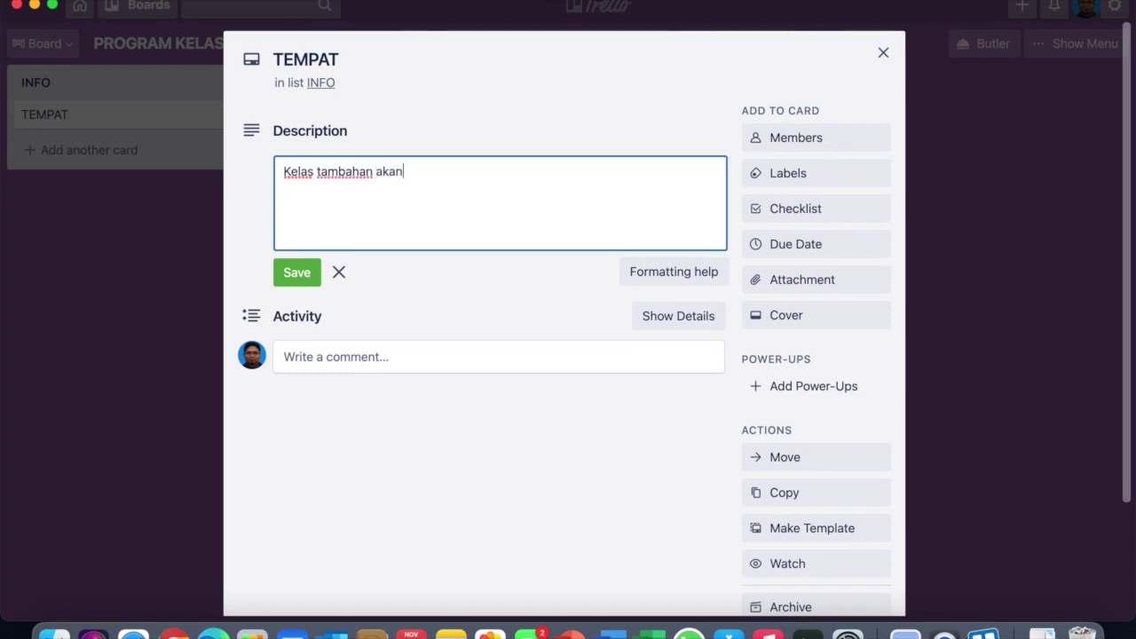
type(" berlangsung di")
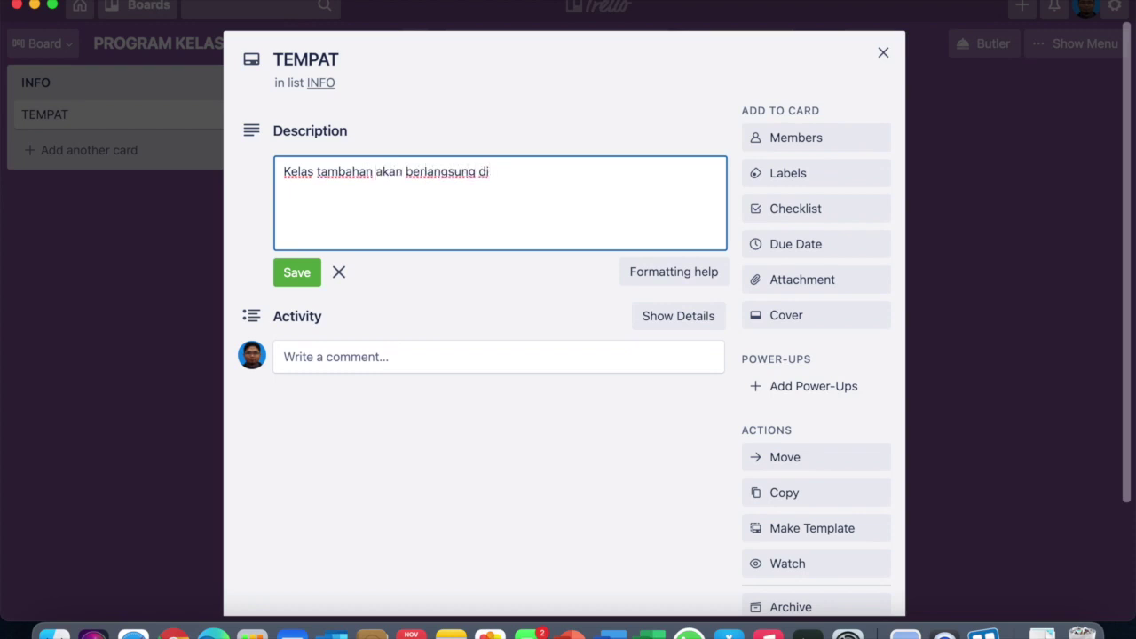
type(" bangunan blok A.")
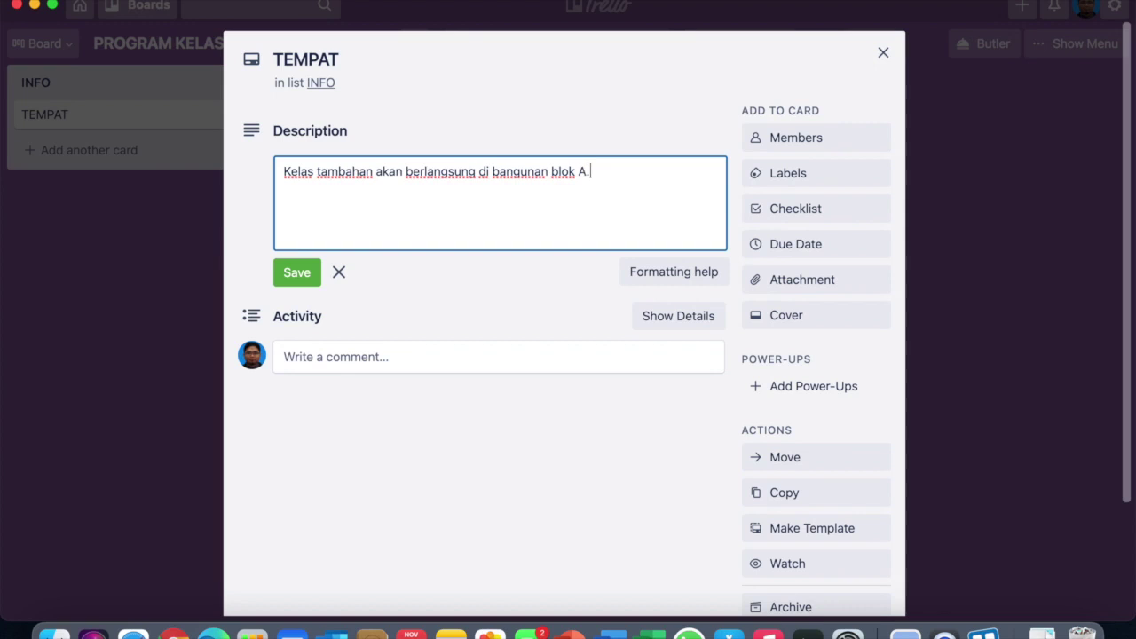
left_click(299, 277)
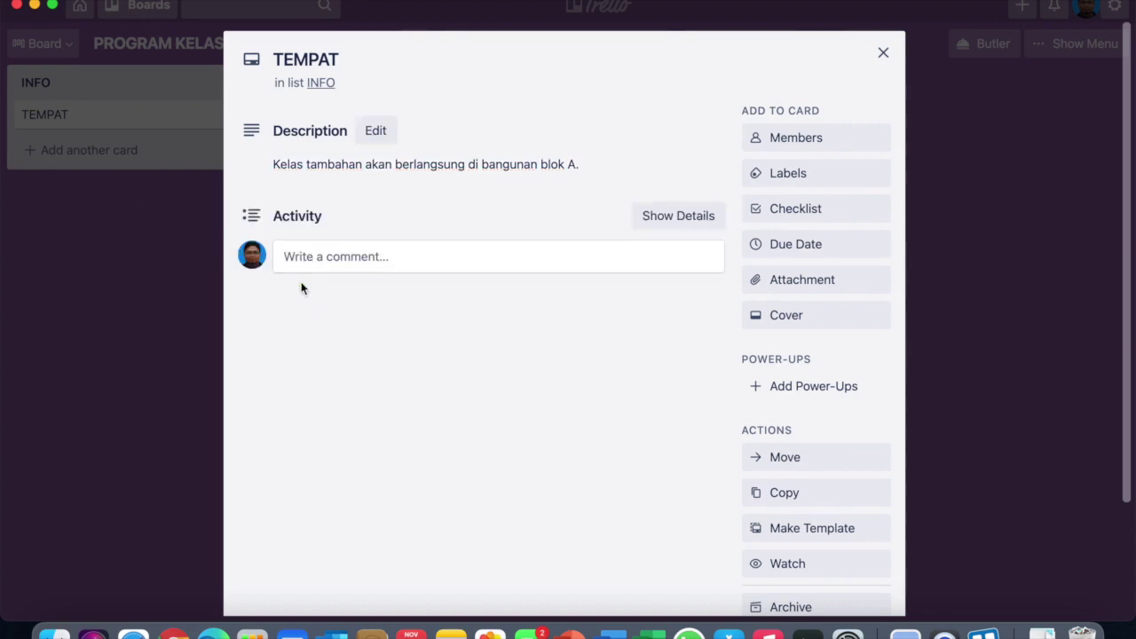
left_click(148, 354)
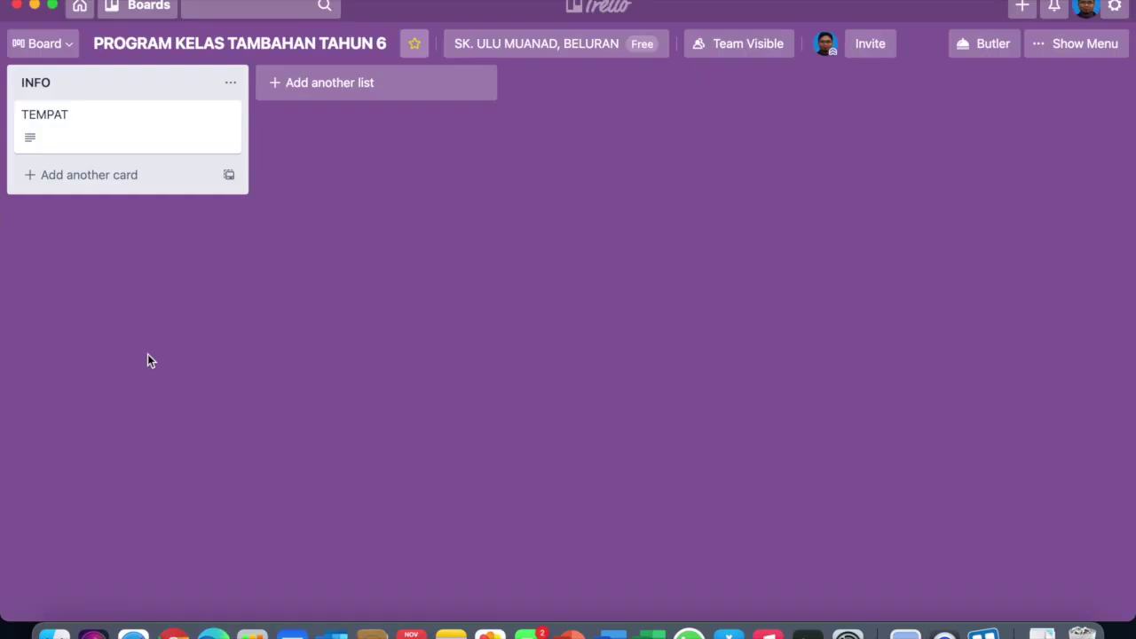
- Check the TEMPAT card's details and the INFO list's actions, closing both without changes
left_click(81, 135)
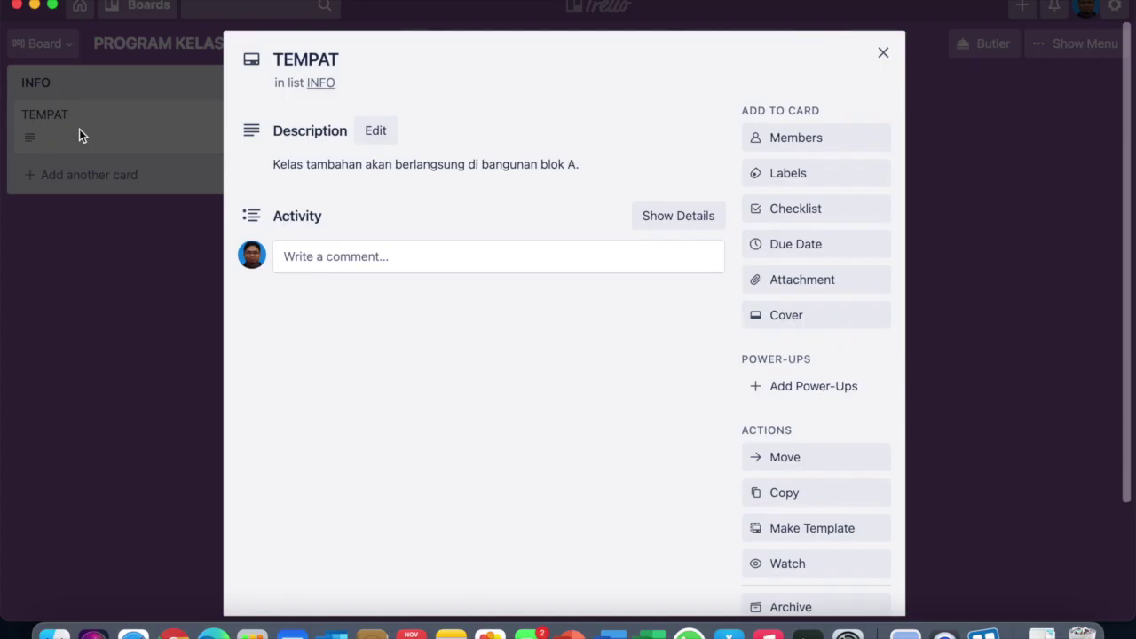
left_click(83, 274)
left_click(200, 81)
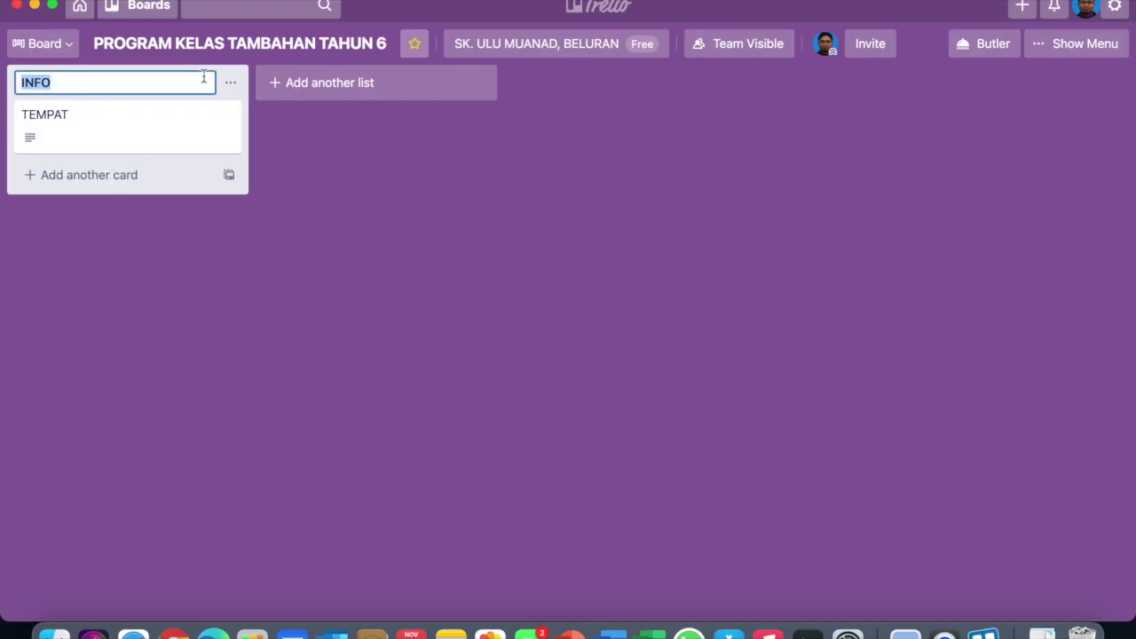
left_click(234, 84)
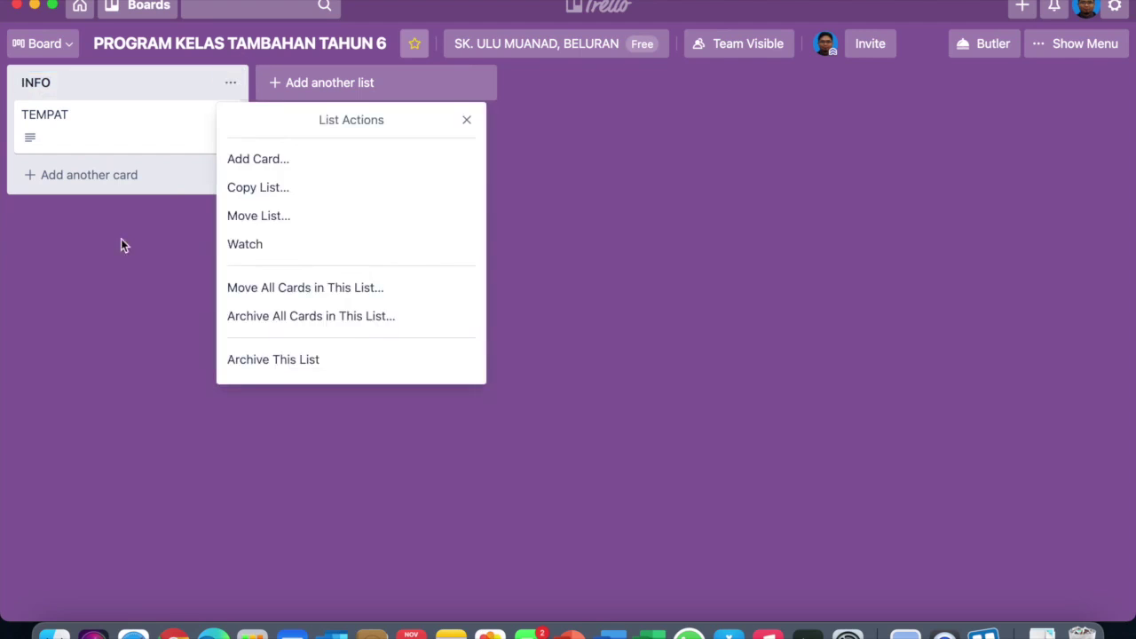
left_click(101, 268)
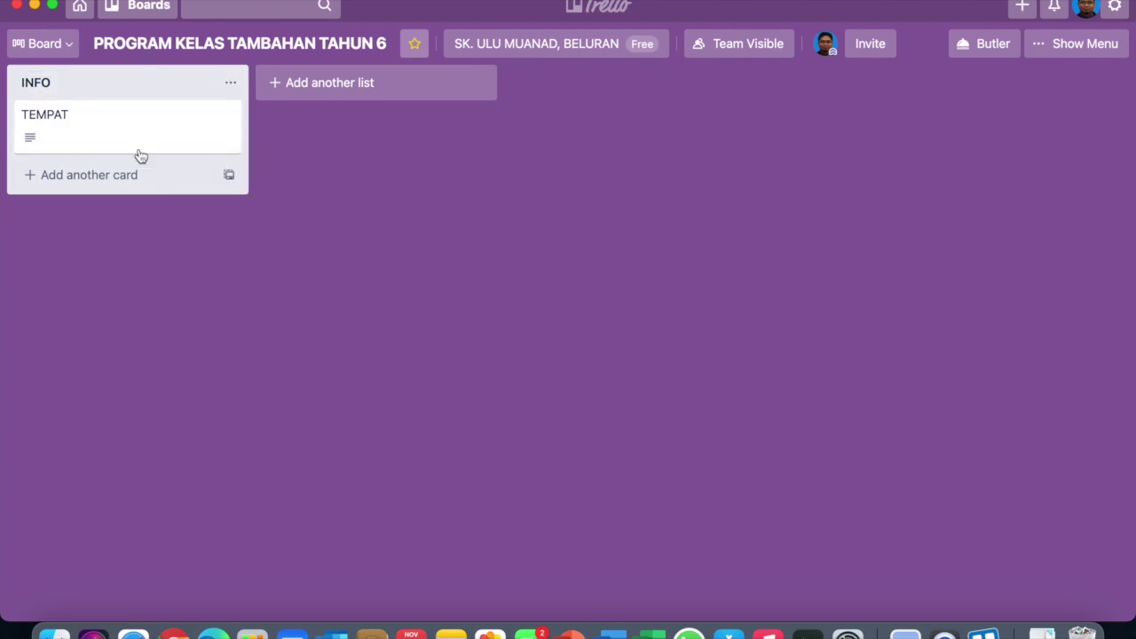
- Add two more cards, TARIKH and KERTAS KERJA, to the INFO list
left_click(89, 177)
type("TARIKH")
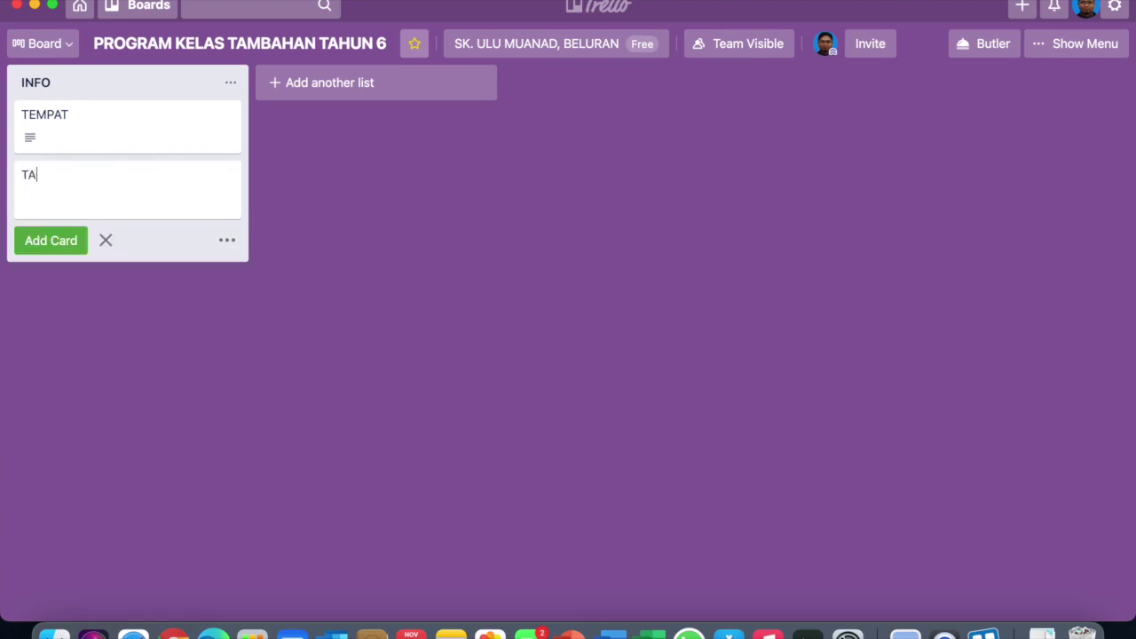
left_click(74, 233)
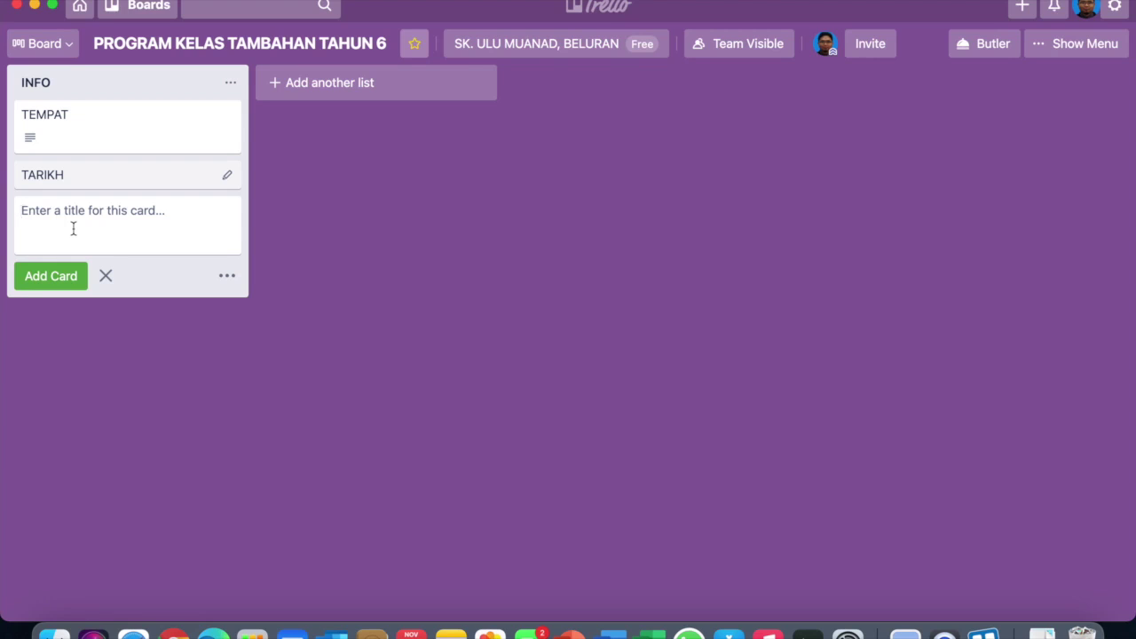
type("KERTA")
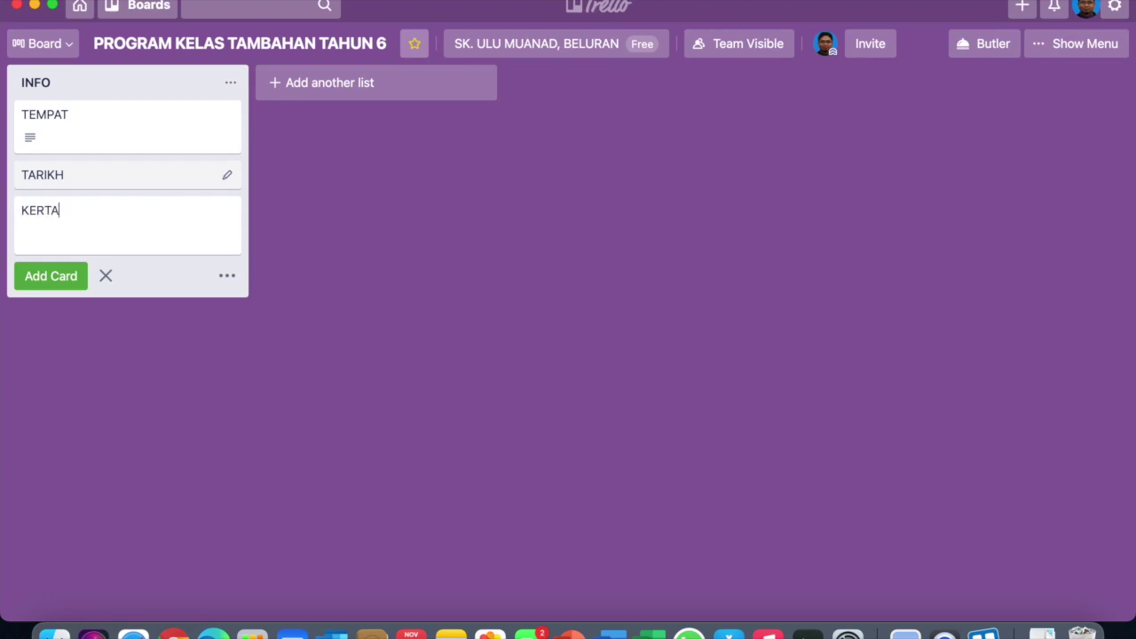
type("S KERJA")
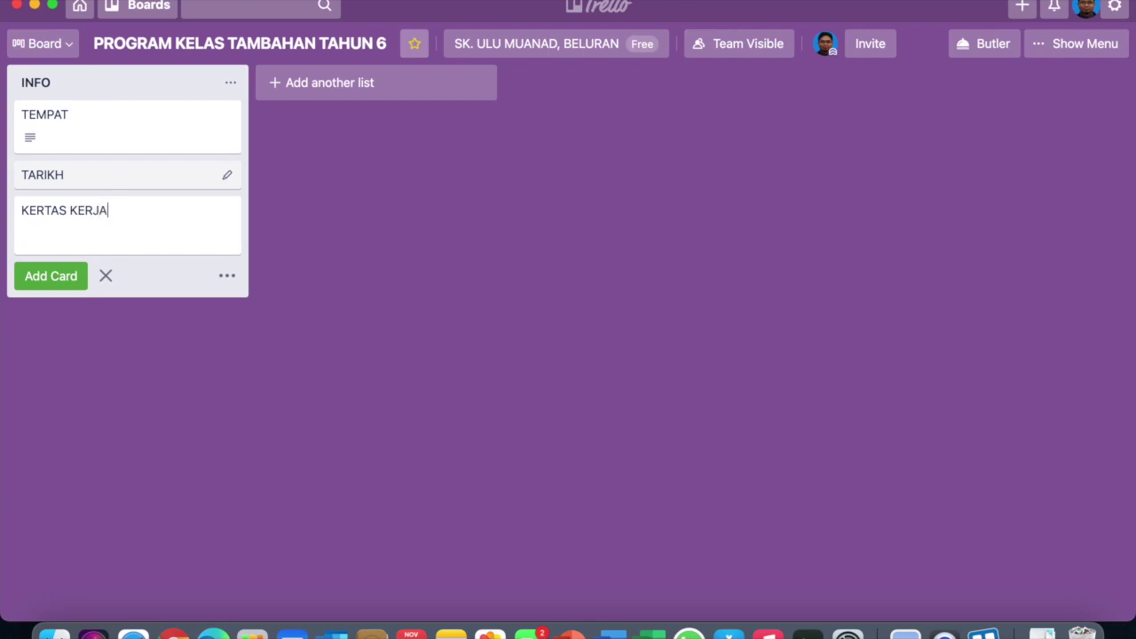
left_click(69, 285)
- Review the available attachment sources on the KERTAS KERJA card and close the card without attaching anything
left_click(100, 216)
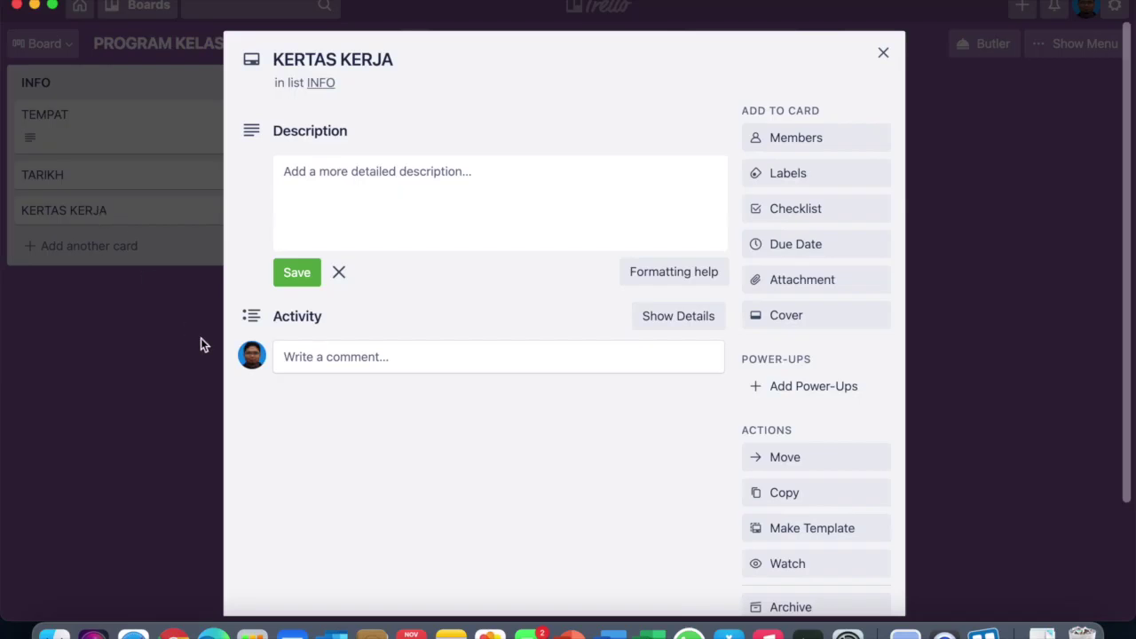
left_click(388, 188)
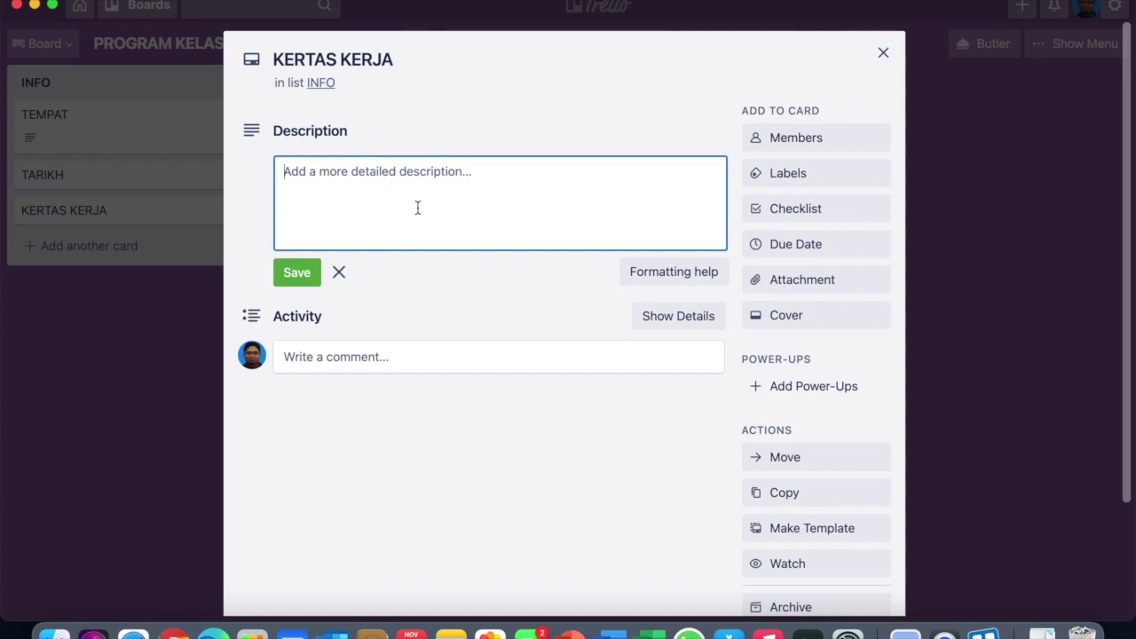
left_click(773, 279)
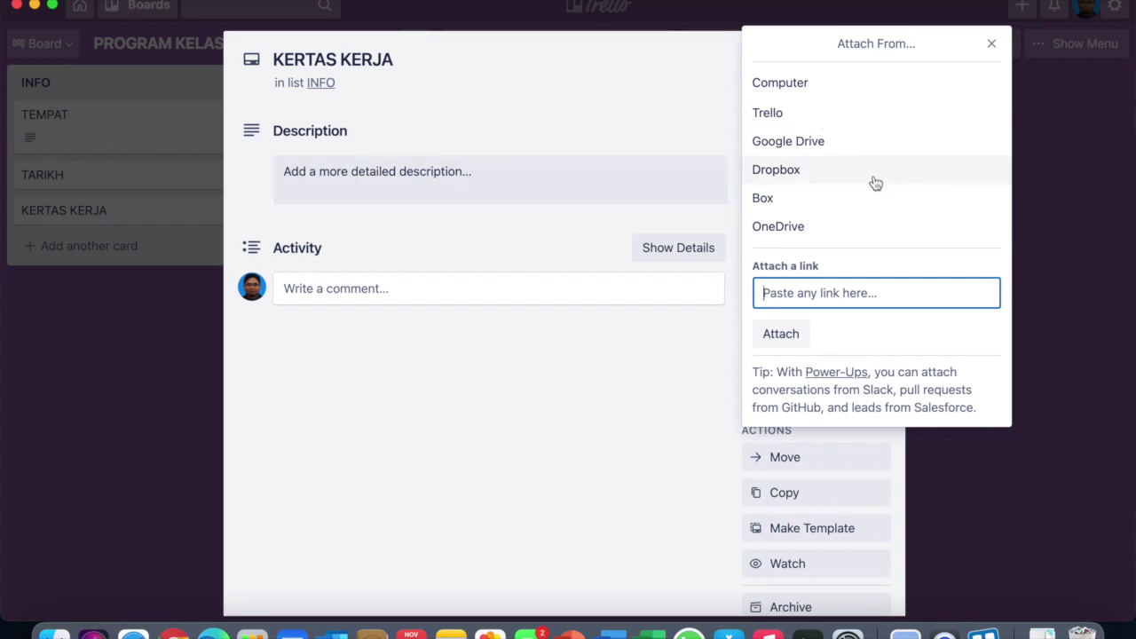
left_click(991, 43)
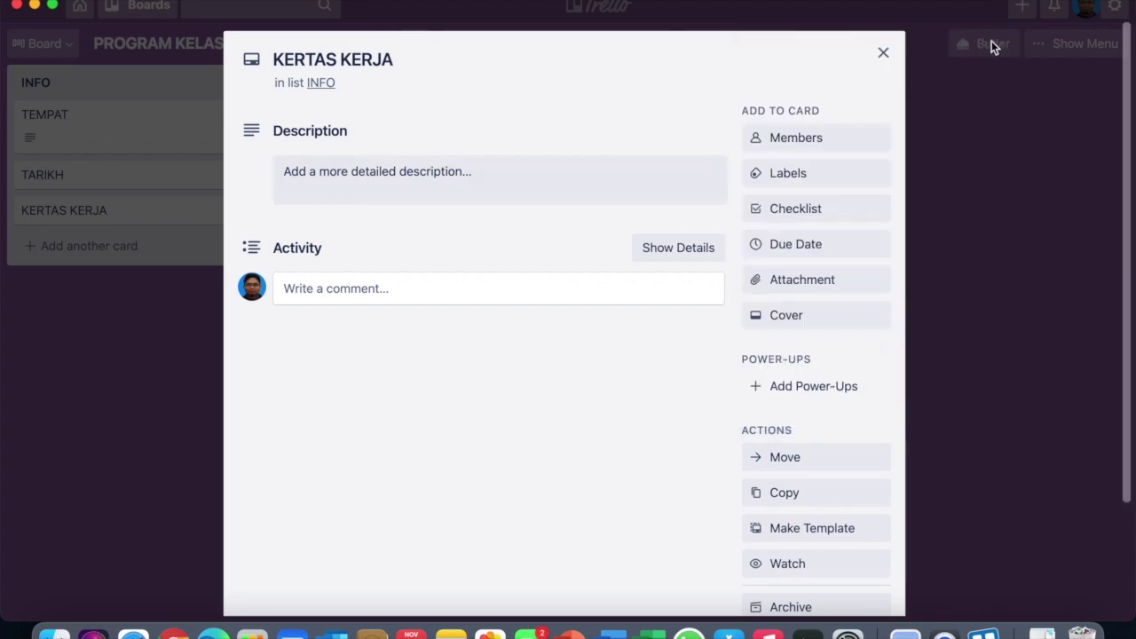
left_click(883, 52)
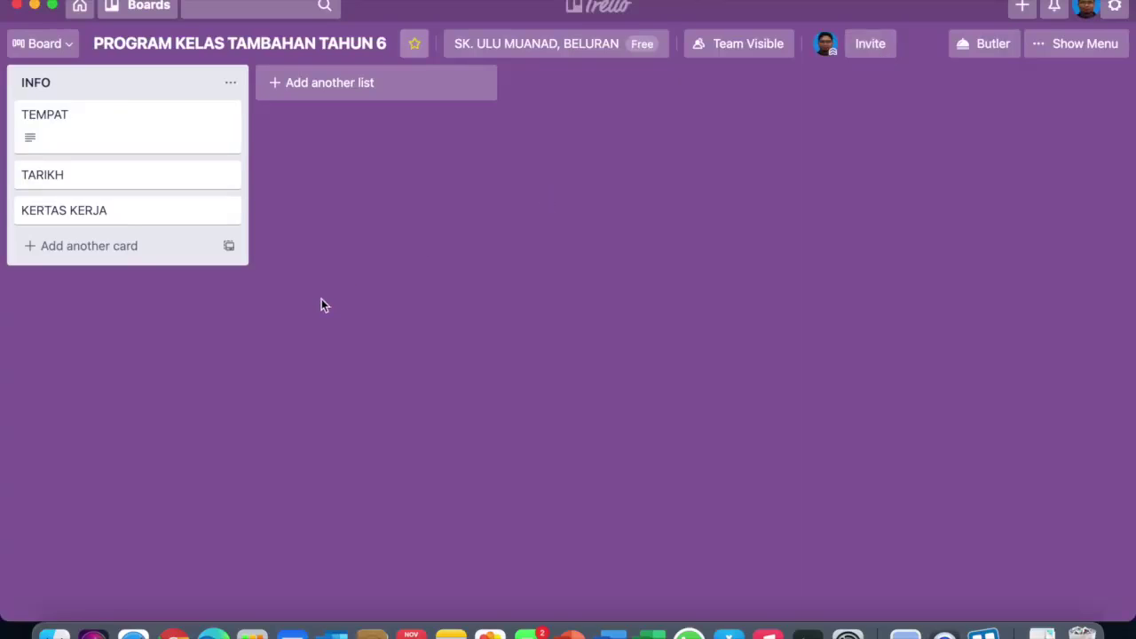
left_click(229, 84)
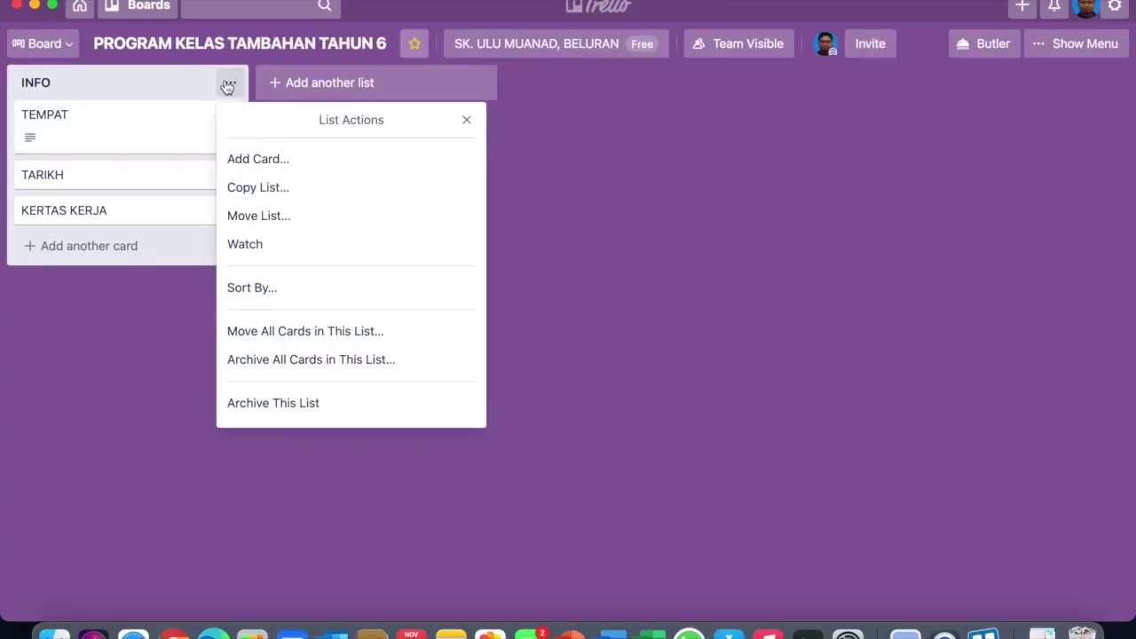
left_click(173, 80)
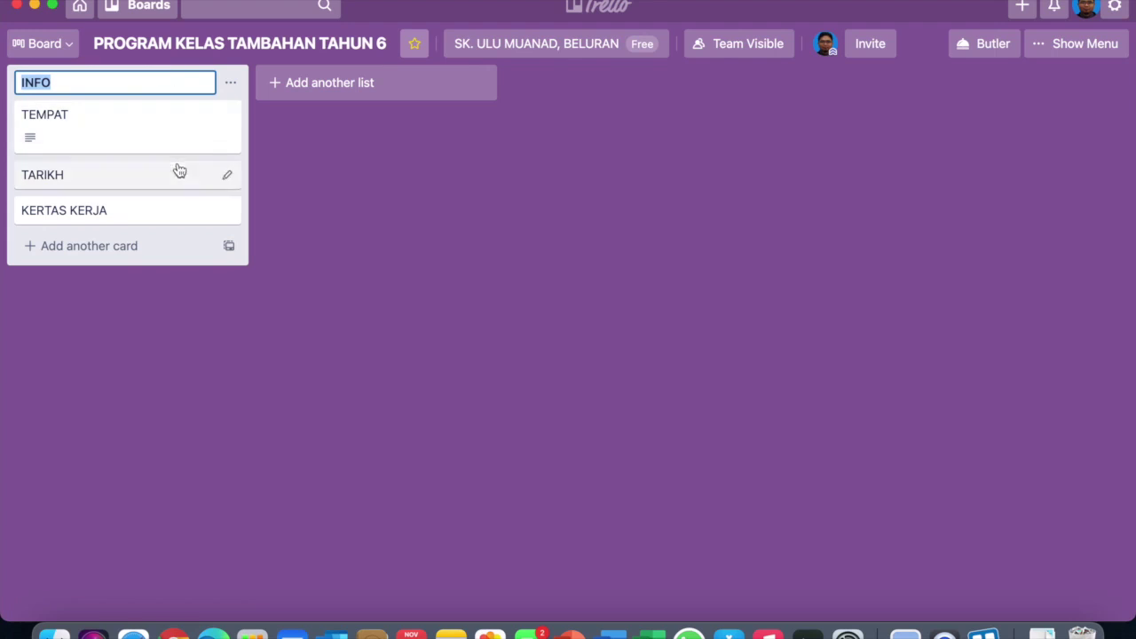
left_click(254, 131)
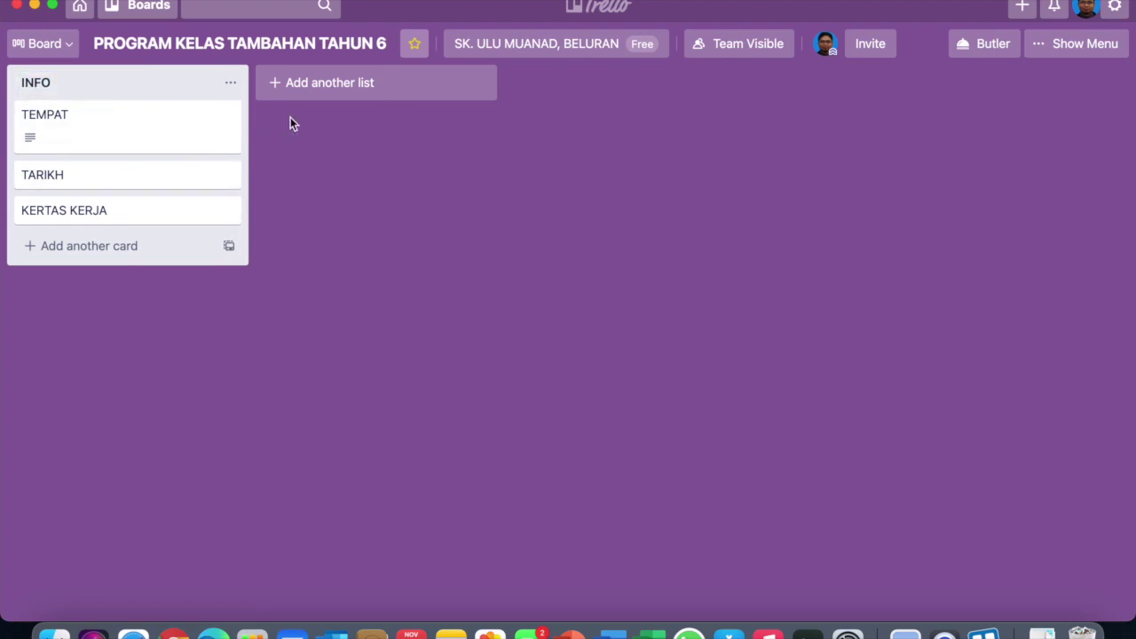
- Add a second list titled PENYELARAS PROGRAM to the board and leave list entry
left_click(382, 91)
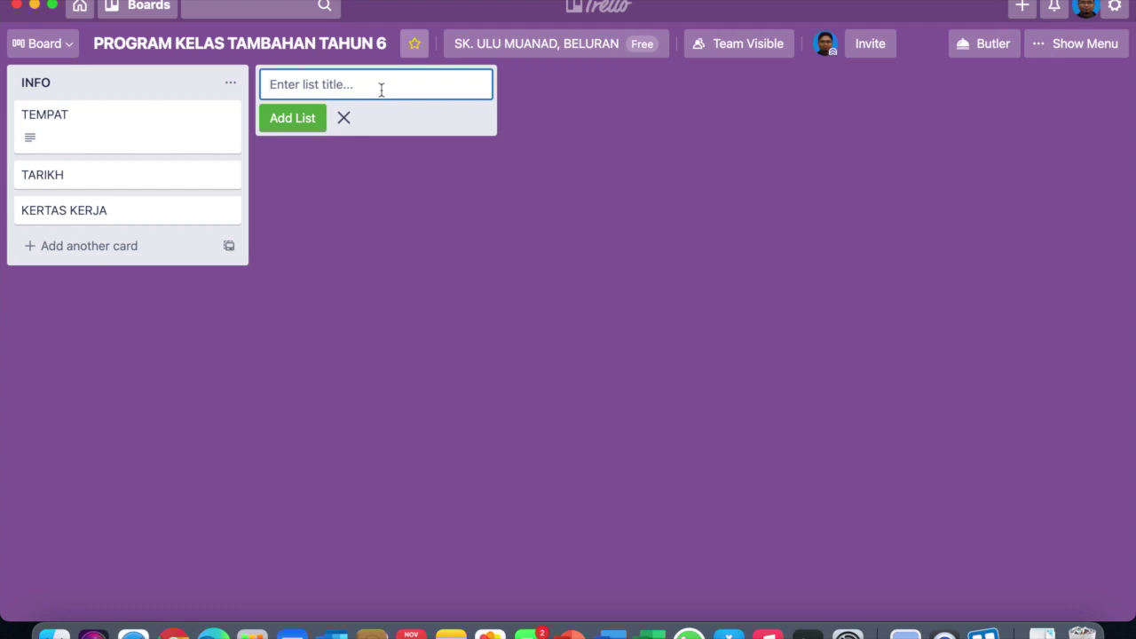
type("PENYELARAS PROGRAM")
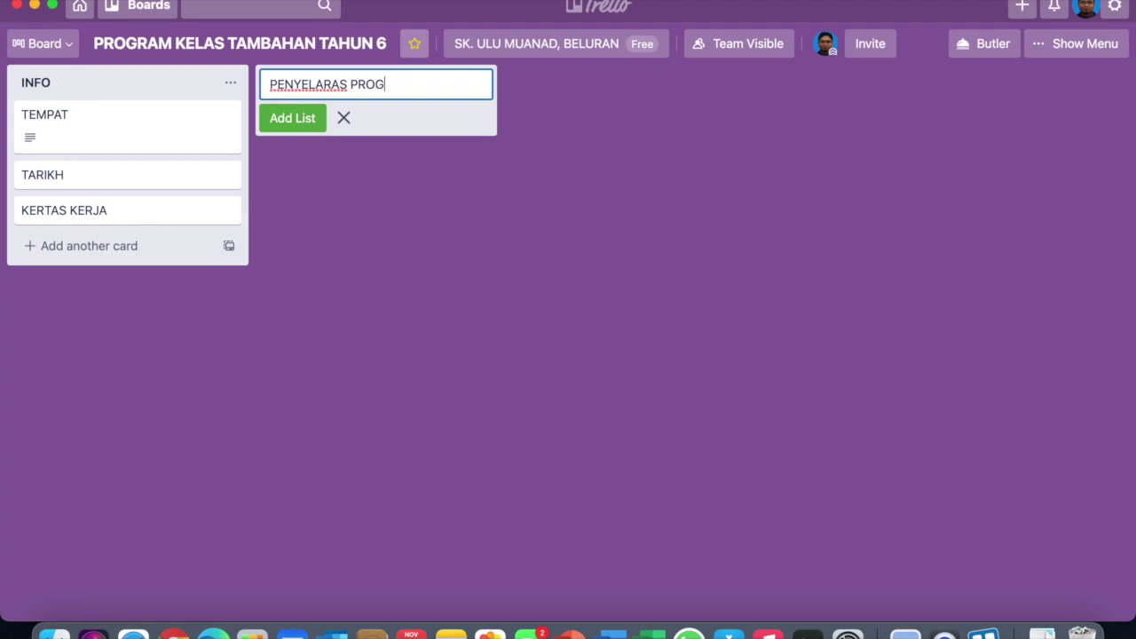
left_click(308, 127)
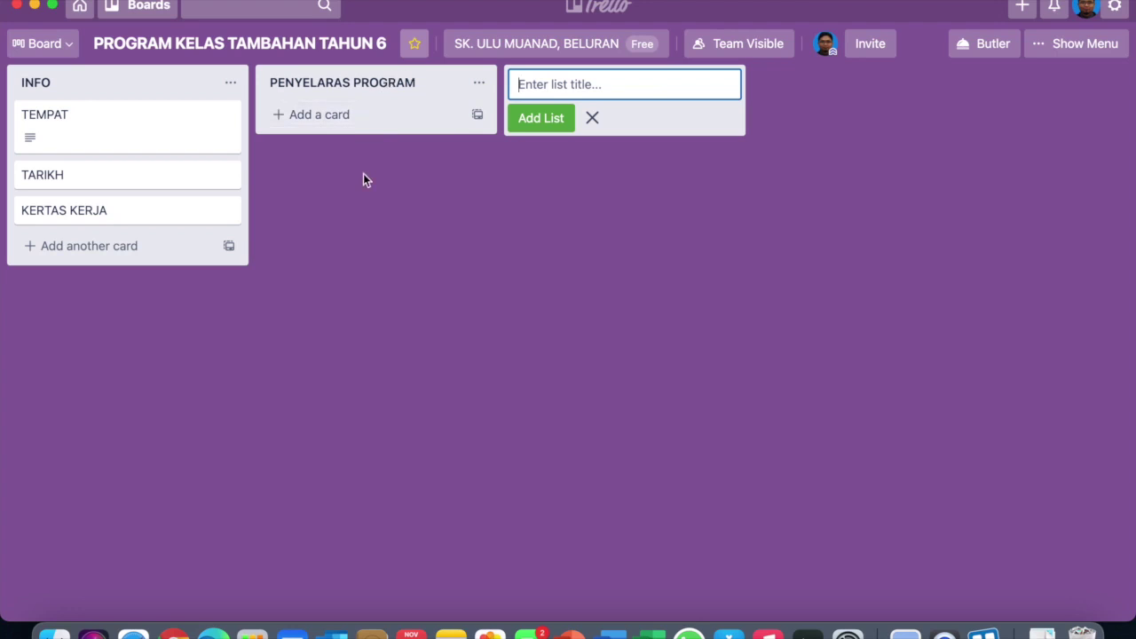
left_click(425, 92)
left_click(433, 114)
left_click(463, 220)
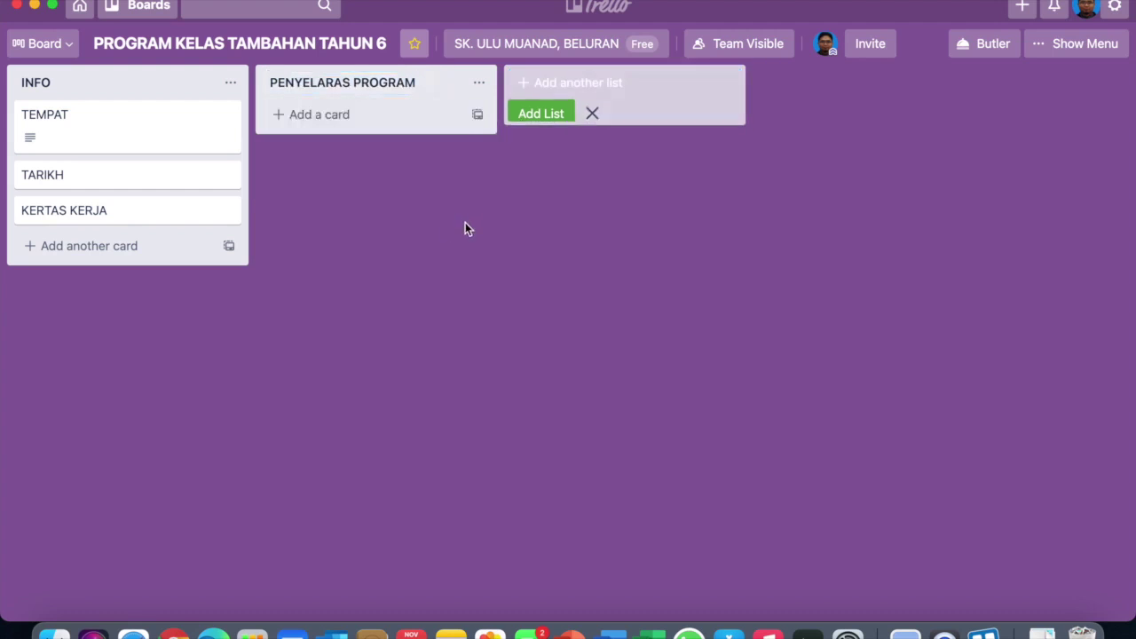
- Add a card titled SKOP KERJA PENYELARAS PROGRAM to the PENYELARAS PROGRAM list
left_click(478, 116)
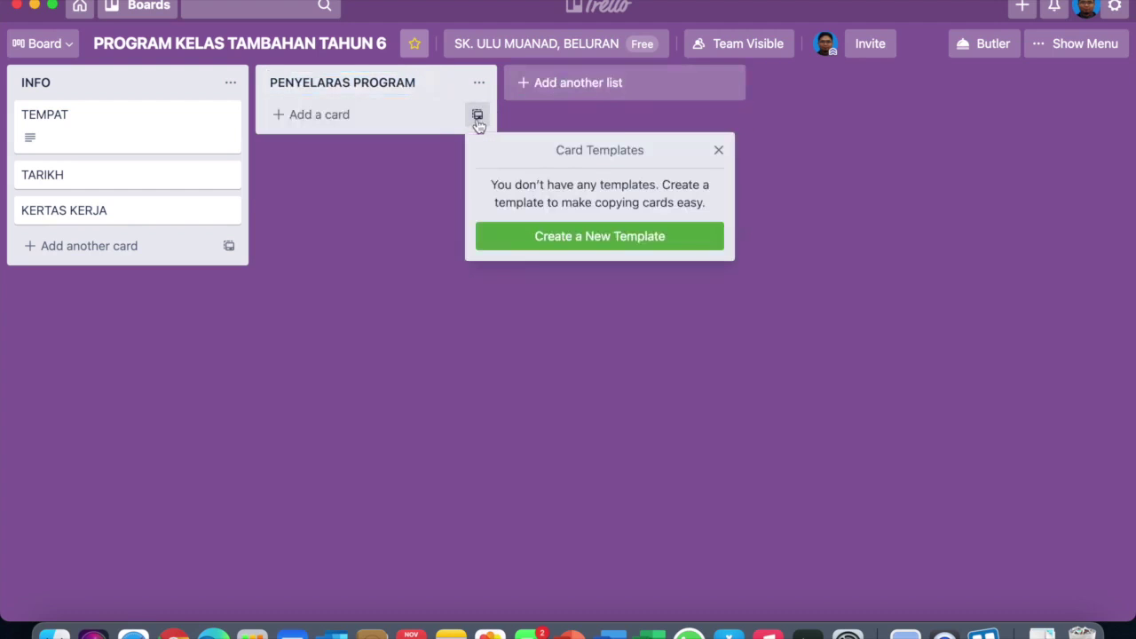
left_click(433, 142)
left_click(411, 115)
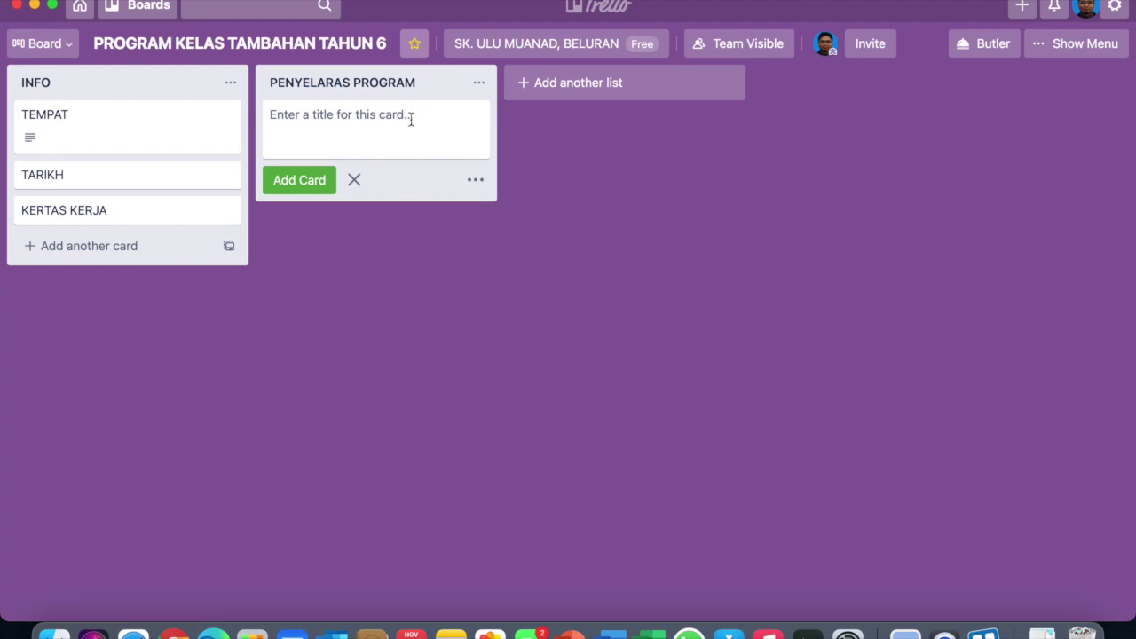
type("SKO ")
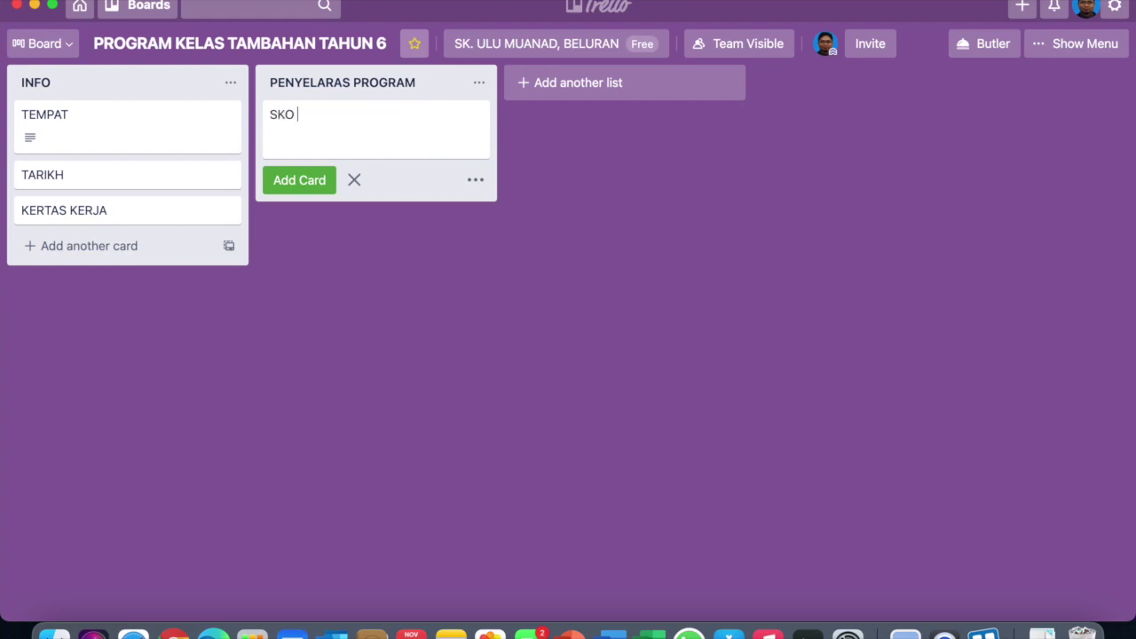
type("P KERJA PENYERLAR")
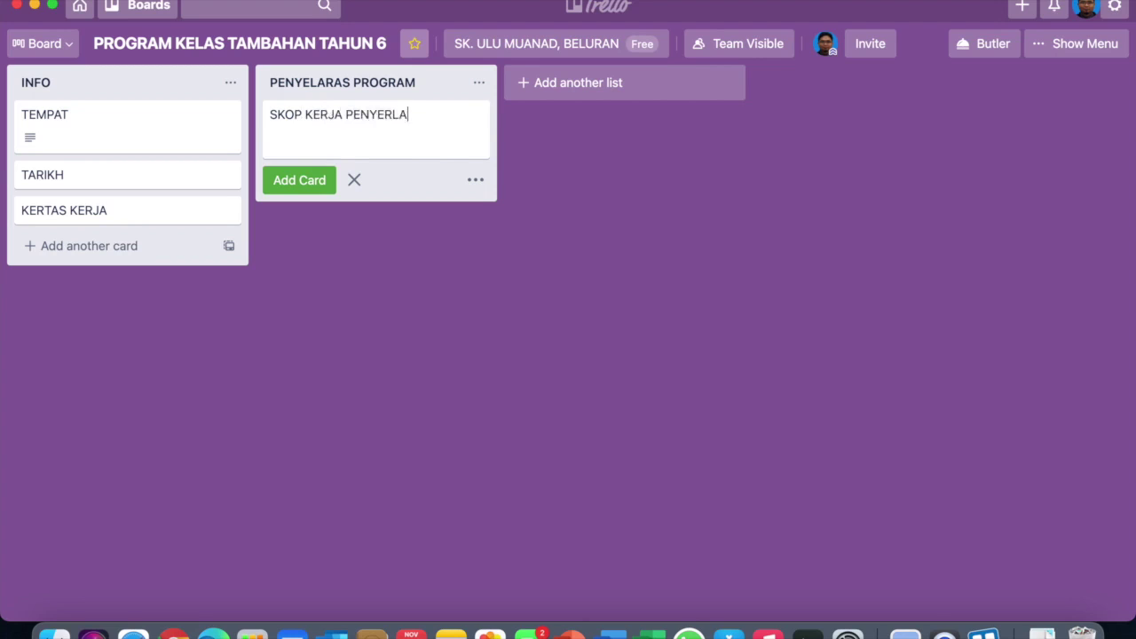
key("BackSpace")
key("BackSpace")
key("BackSpace")
key("BackSpace")
type("LARAS PROGRAM")
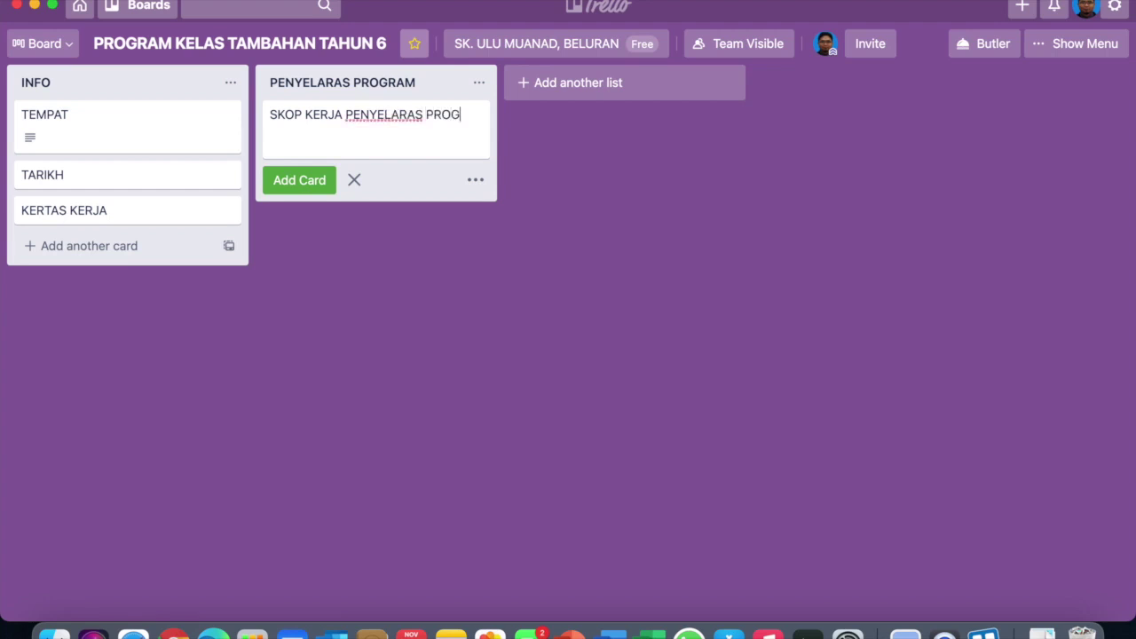
left_click(311, 193)
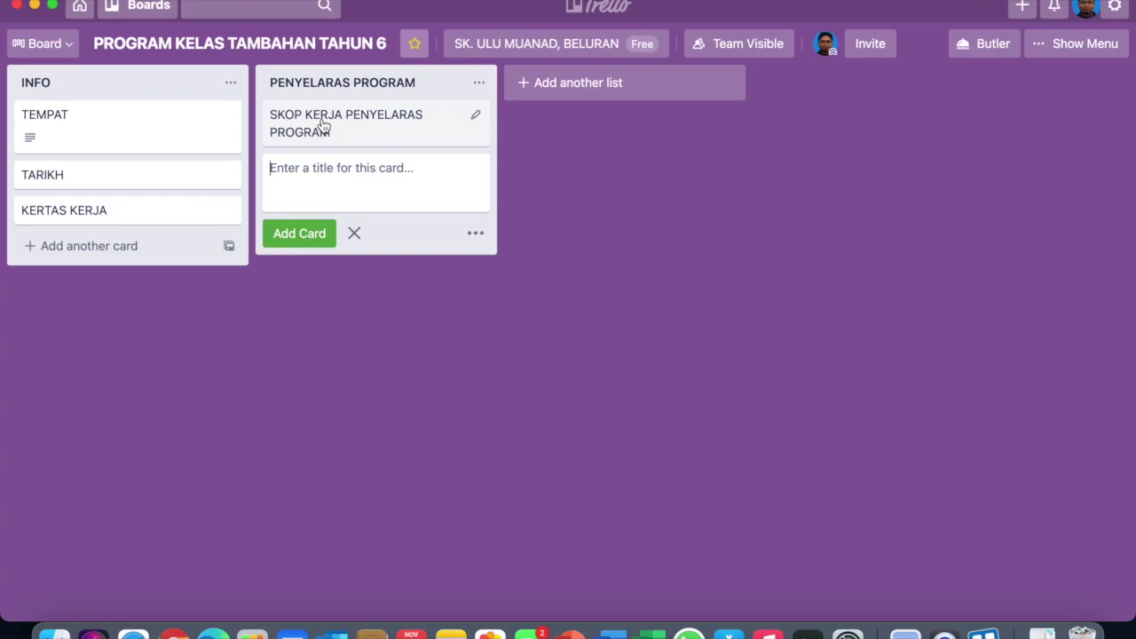
- Give the SKOP KERJA PENYELARAS PROGRAM card a yellow cover in the full-card size and close the card
left_click(480, 117)
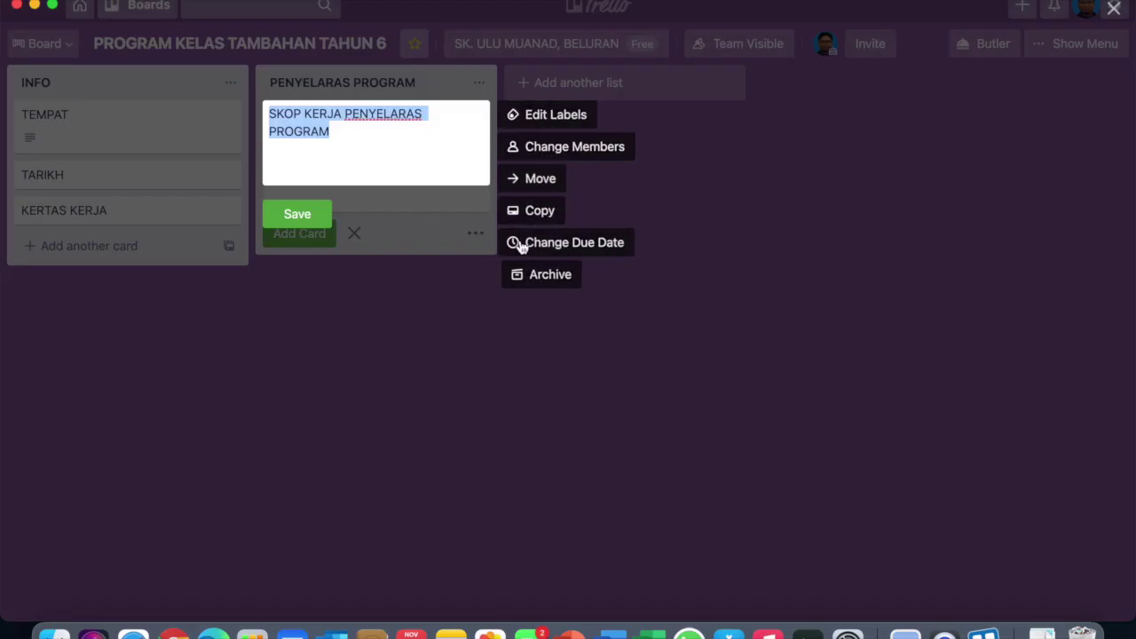
left_click(452, 246)
left_click(421, 126)
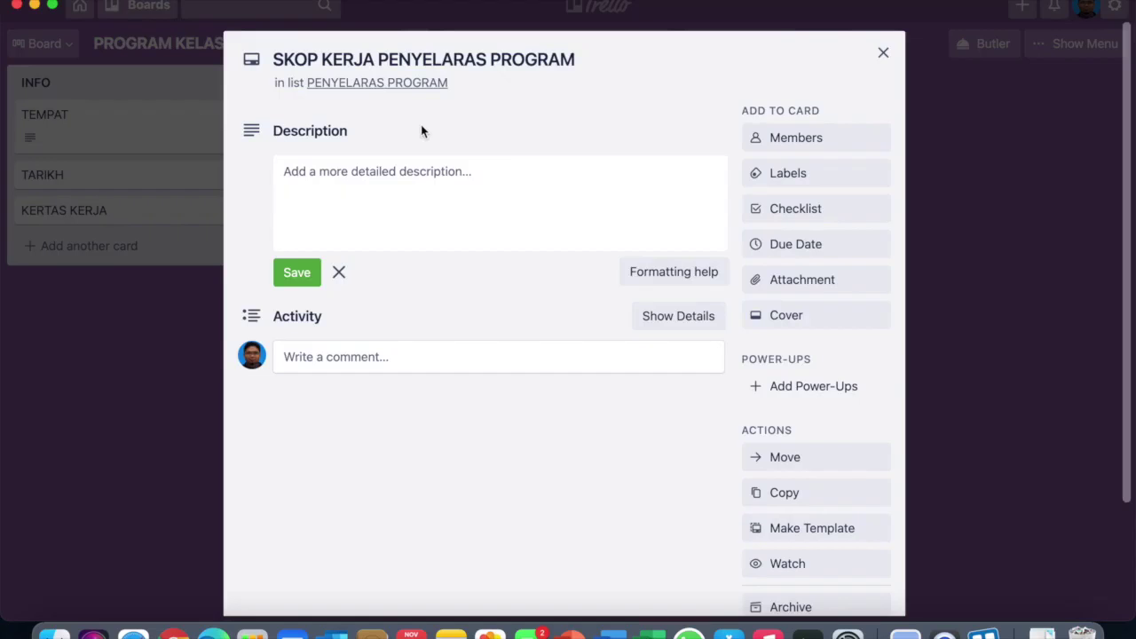
left_click(810, 321)
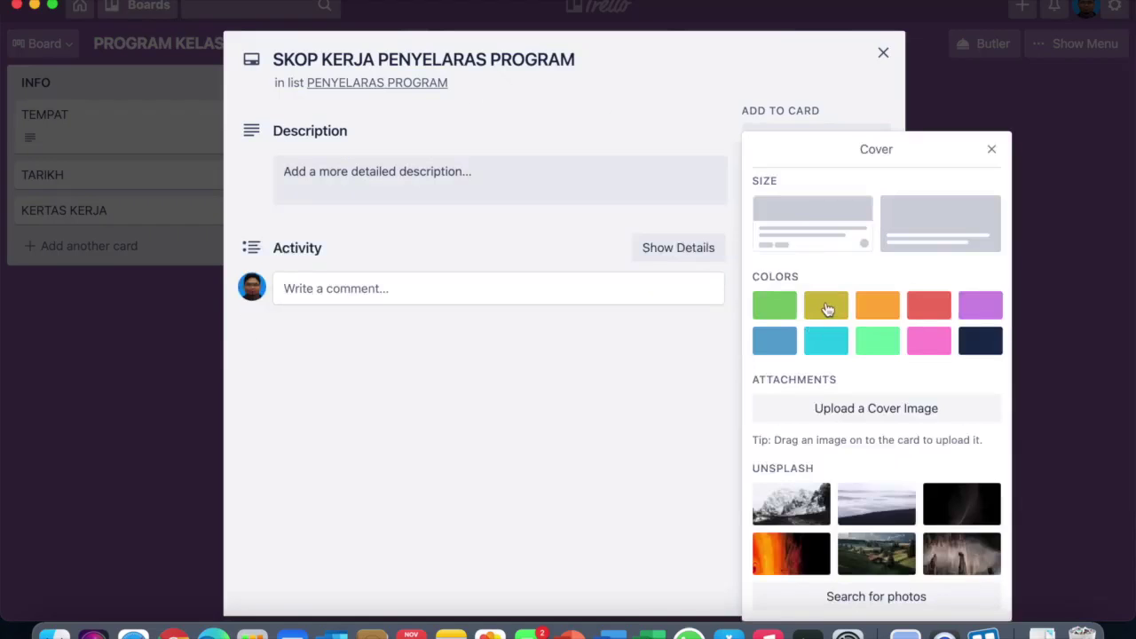
left_click(823, 306)
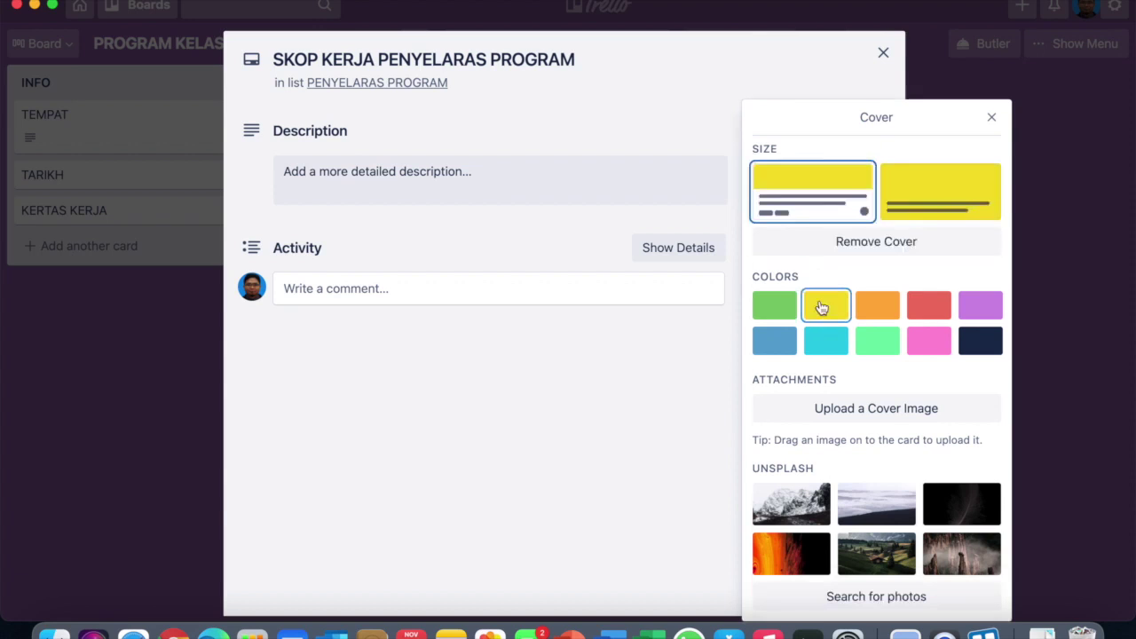
left_click(903, 190)
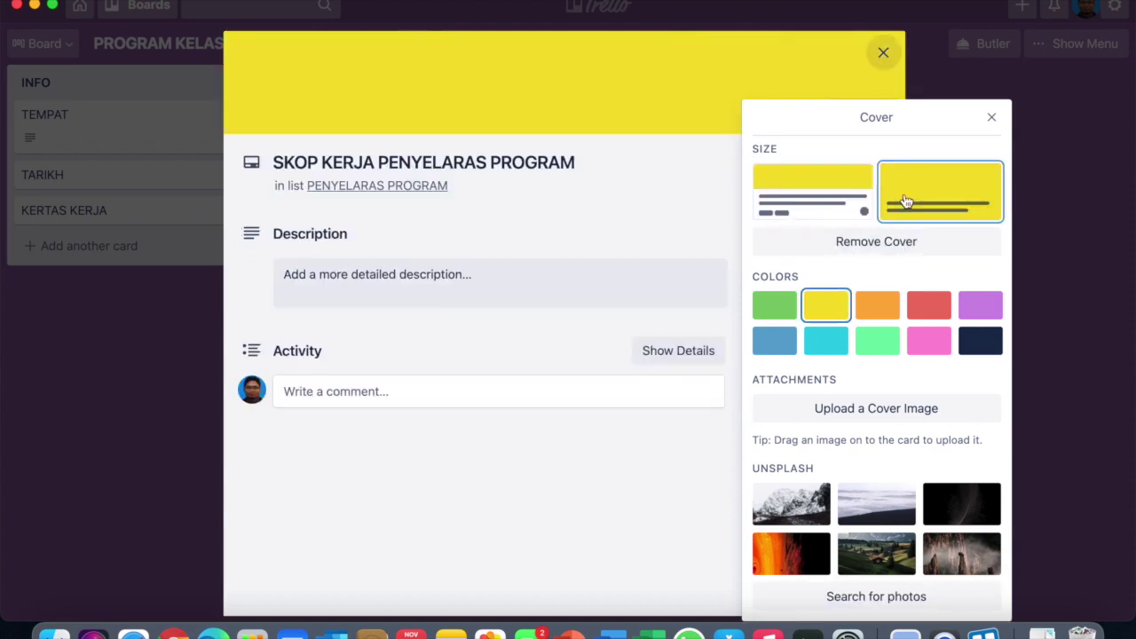
left_click(843, 209)
left_click(943, 199)
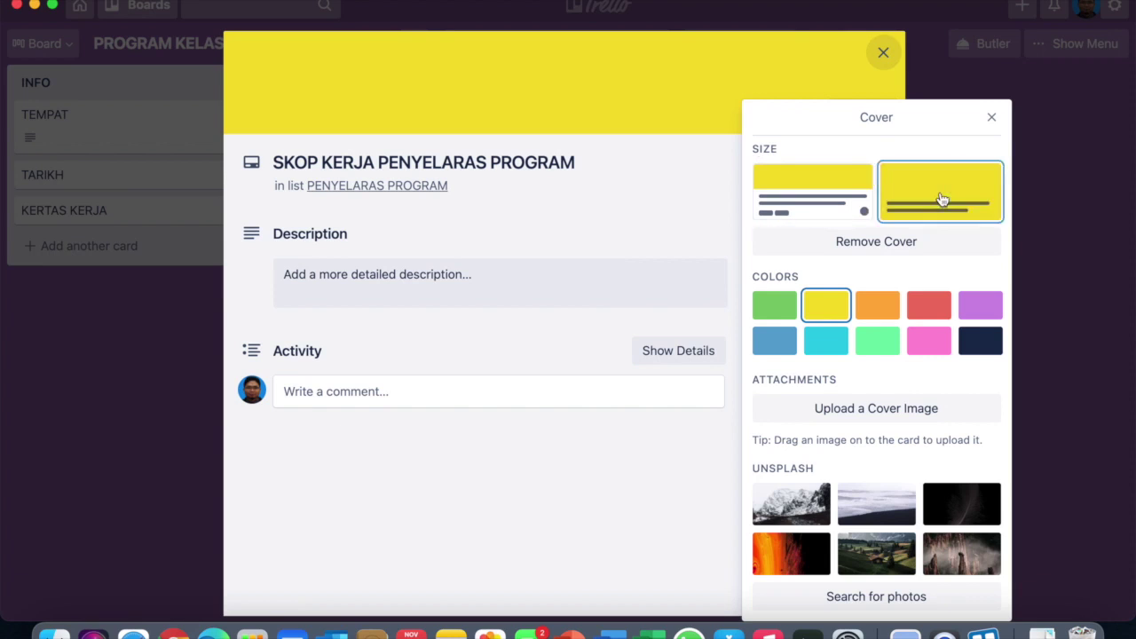
left_click(990, 119)
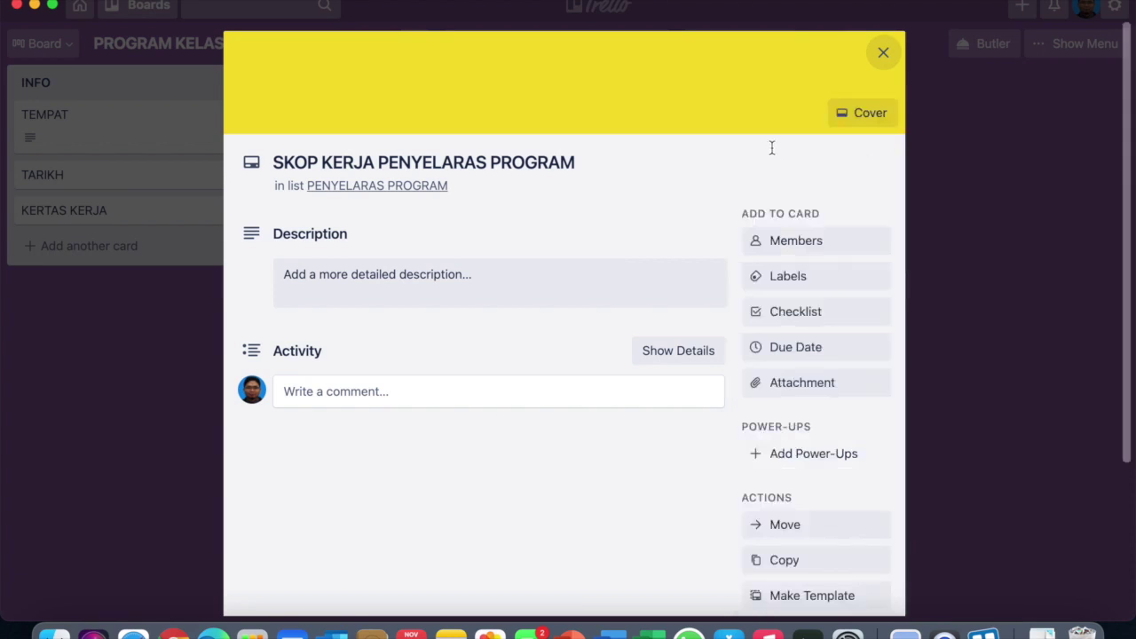
left_click(883, 51)
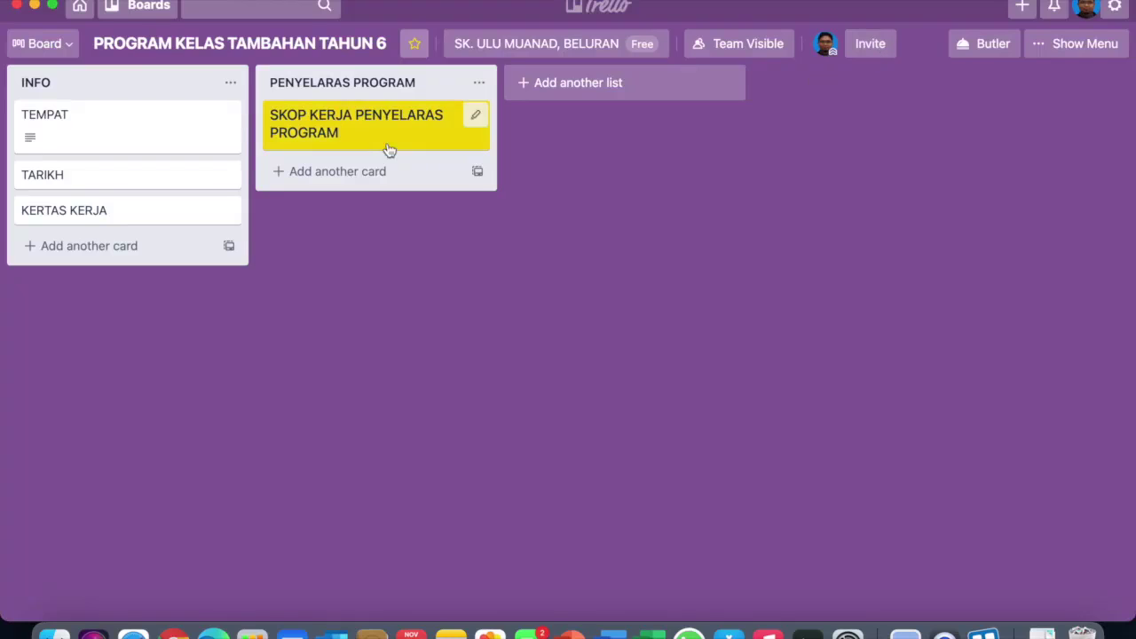
- Add a checklist titled SENARAI TUGASAN to the SKOP KERJA PENYELARAS PROGRAM card
left_click(414, 130)
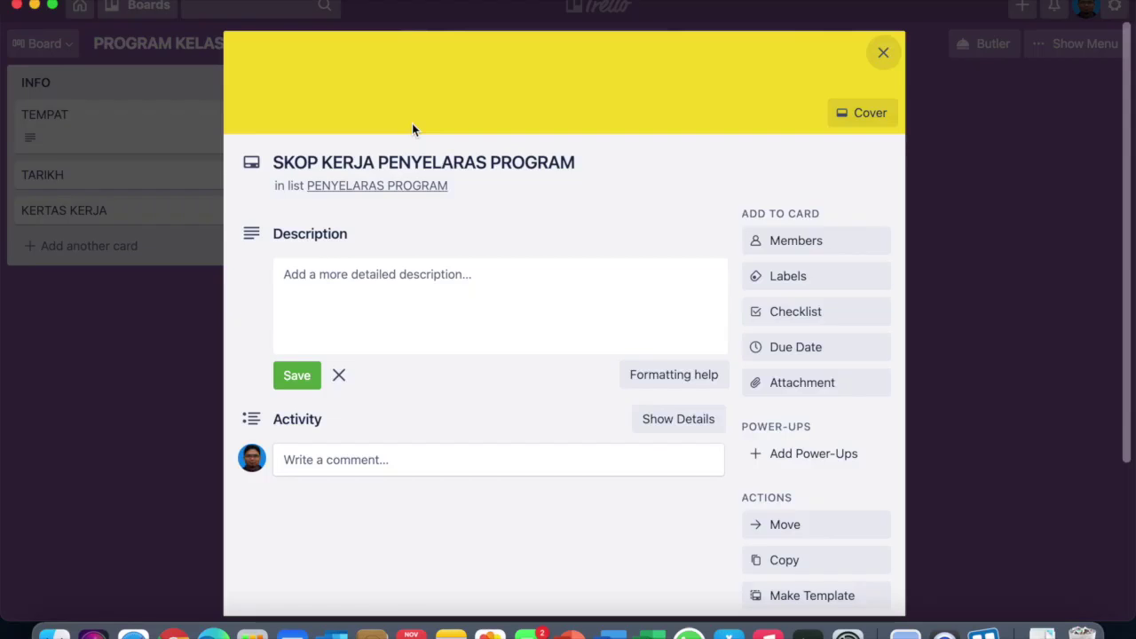
left_click(604, 291)
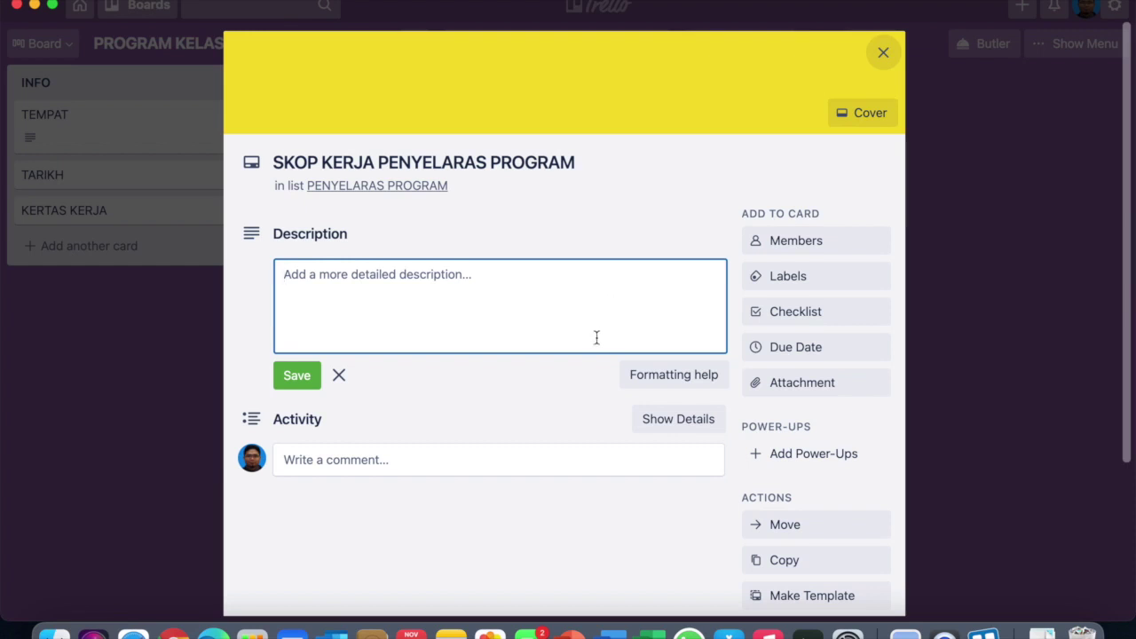
scroll(596, 341, "down", 3)
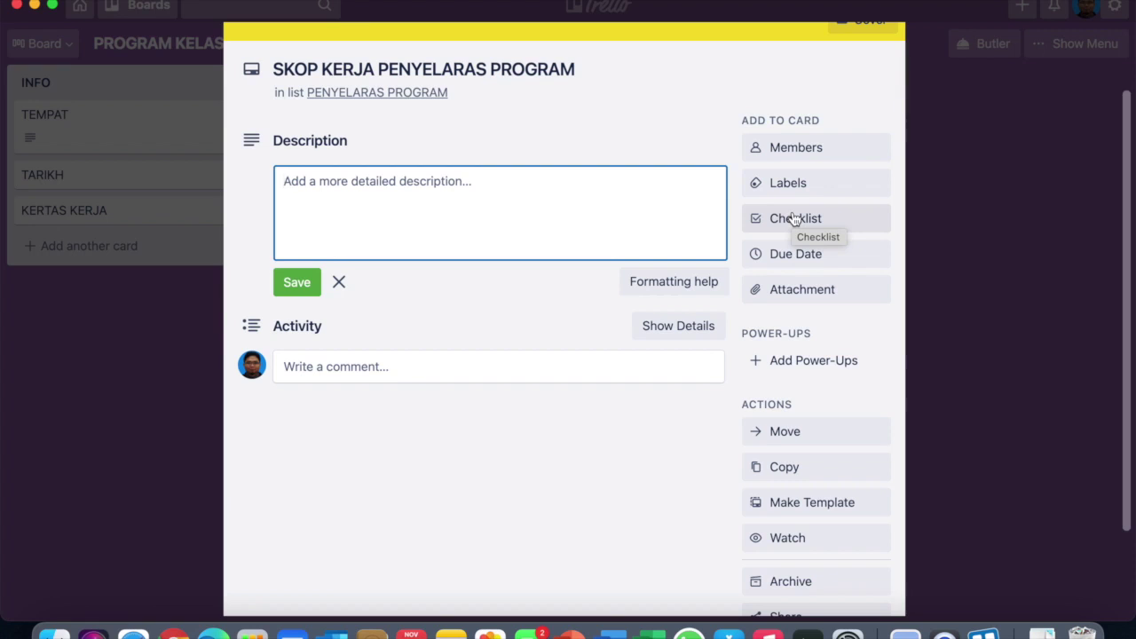
left_click(794, 219)
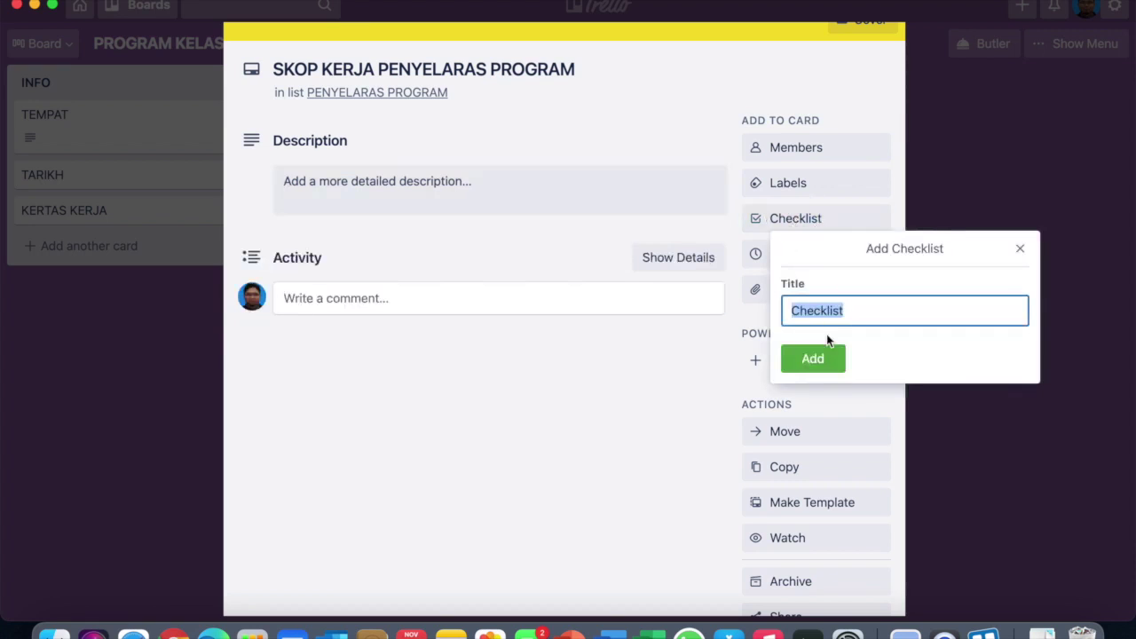
left_click(844, 312)
left_click_drag(862, 312, 730, 314)
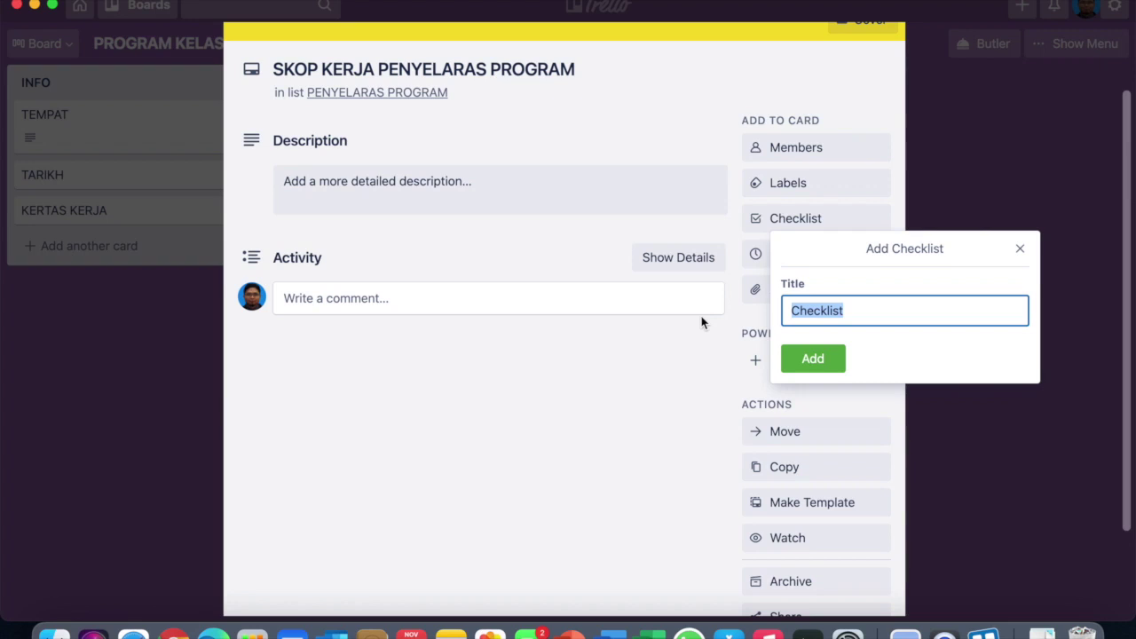
type("SENARAI TUGASAN")
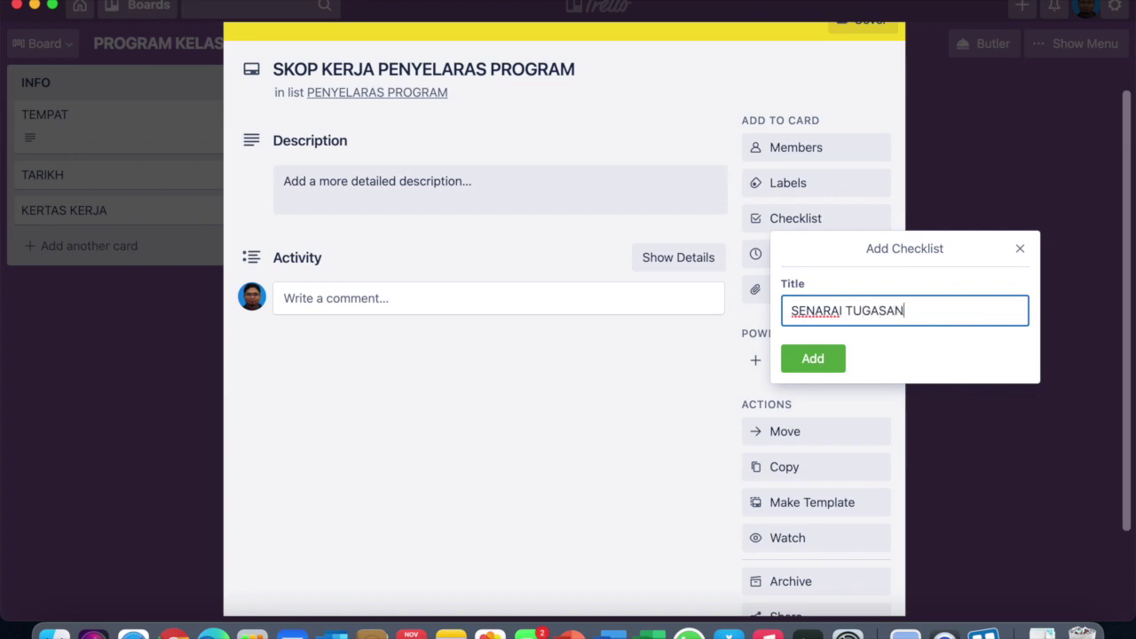
left_click(817, 360)
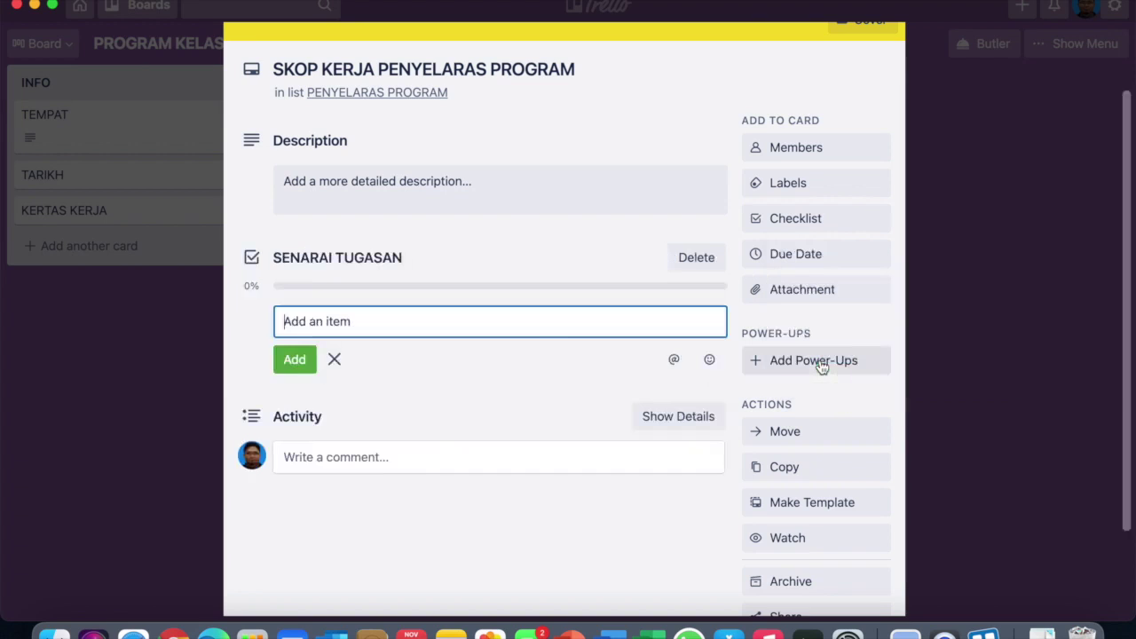
- Add the item "Sediakan kertas kerja." to the SENARAI TUGASAN checklist
left_click(538, 330)
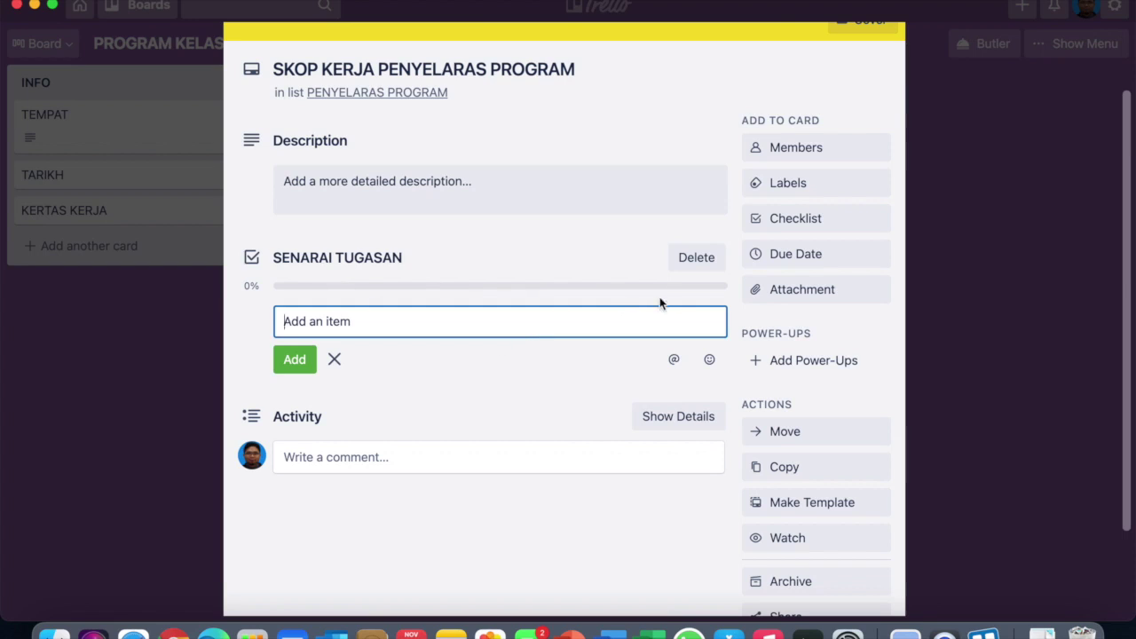
left_click(335, 326)
type("sedi")
key("BackSpace")
key("BackSpace")
type("Sediakan kerta")
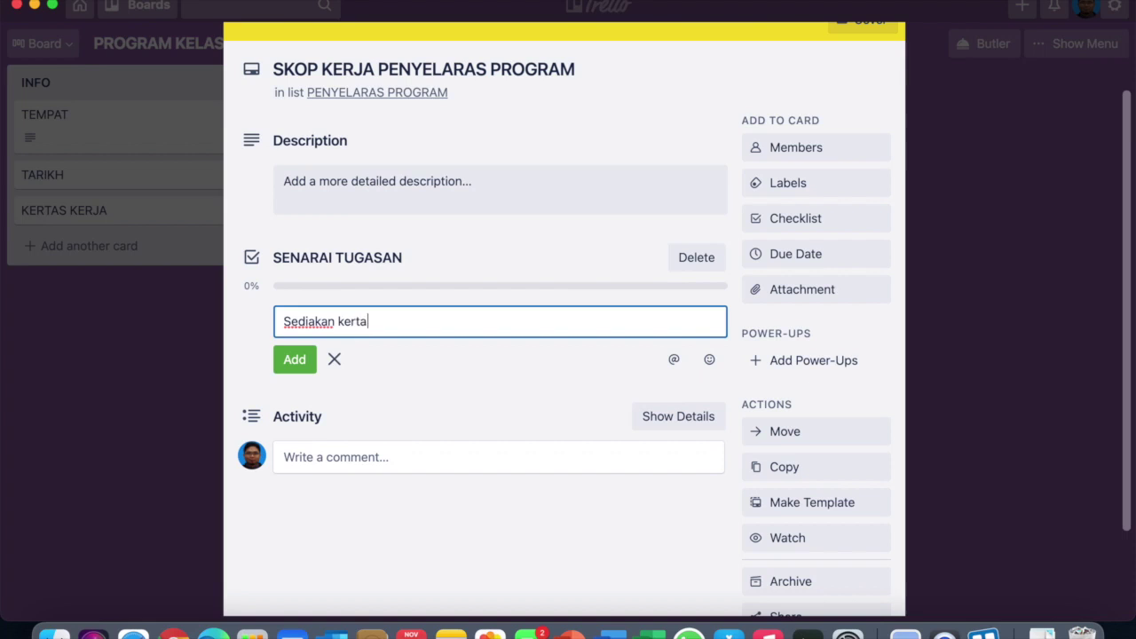
type("s kerja.")
left_click(302, 372)
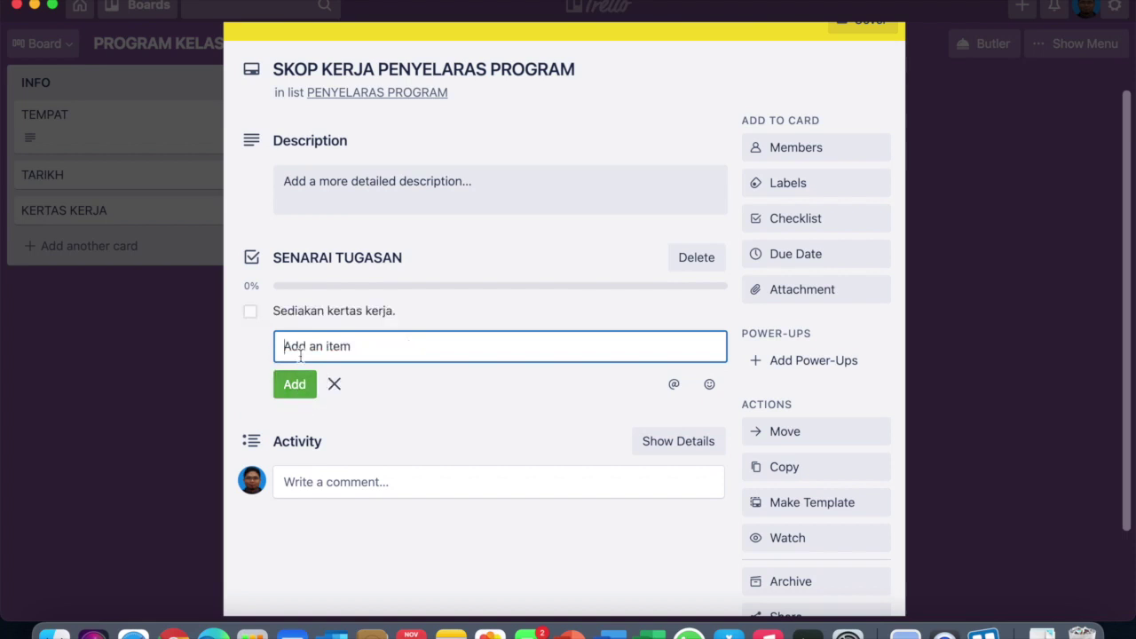
- Add the item "Pengagihan tugasan kepada jawatan kuasa." to the SENARAI TUGASAN checklist
scroll(300, 354, "down", 2)
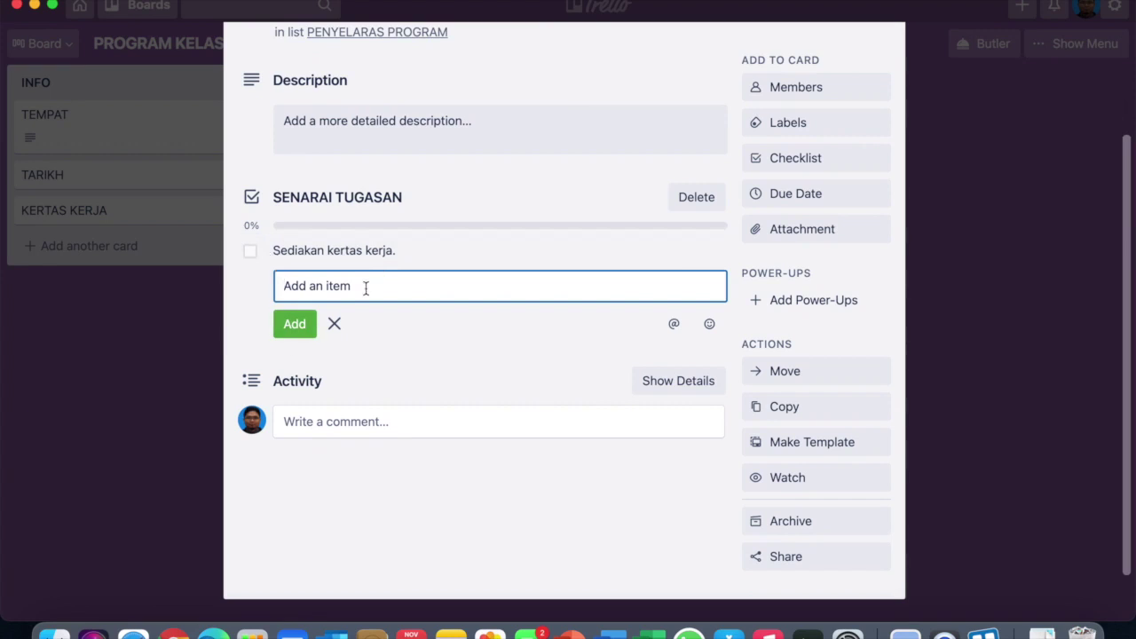
type("Pengagihan")
key("BackSpace")
key("BackSpace")
key("BackSpace")
key("BackSpace")
key("BackSpace")
key("BackSpace")
key("BackSpace")
key("BackSpace")
key("BackSpace")
key("BackSpace")
type("Pengagihan tugasan kepada ")
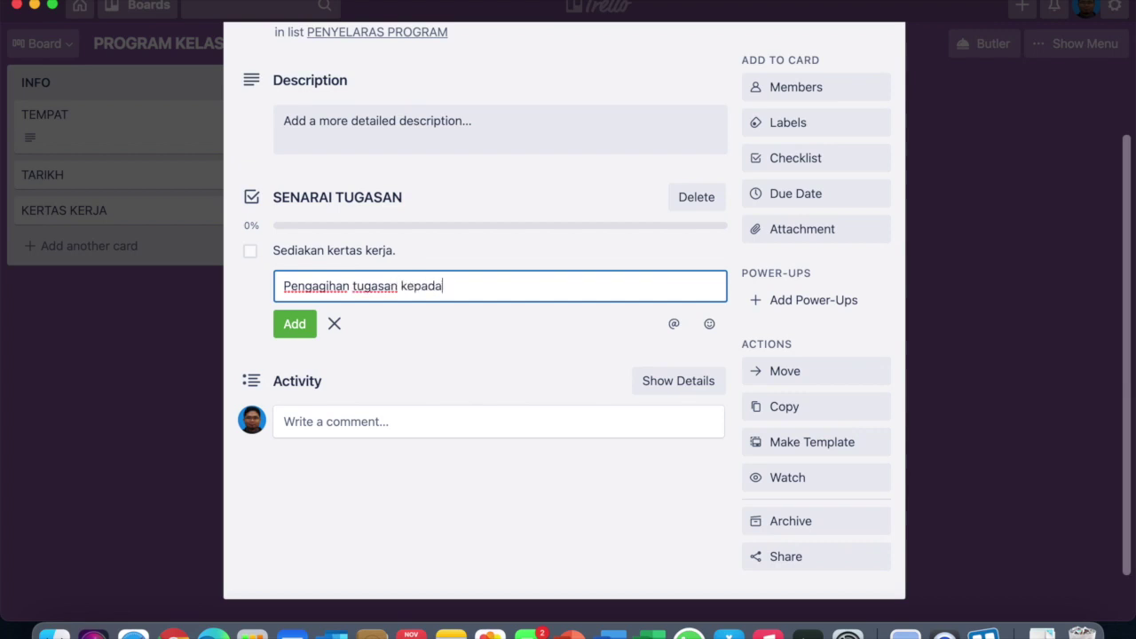
type("jawatan kuasa.")
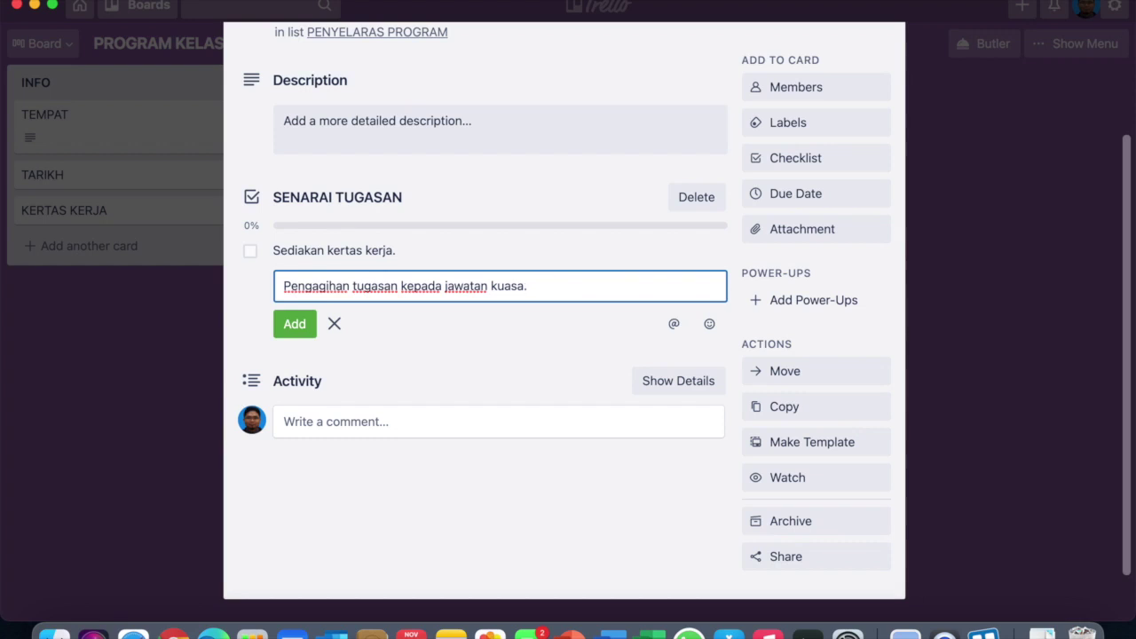
left_click(294, 326)
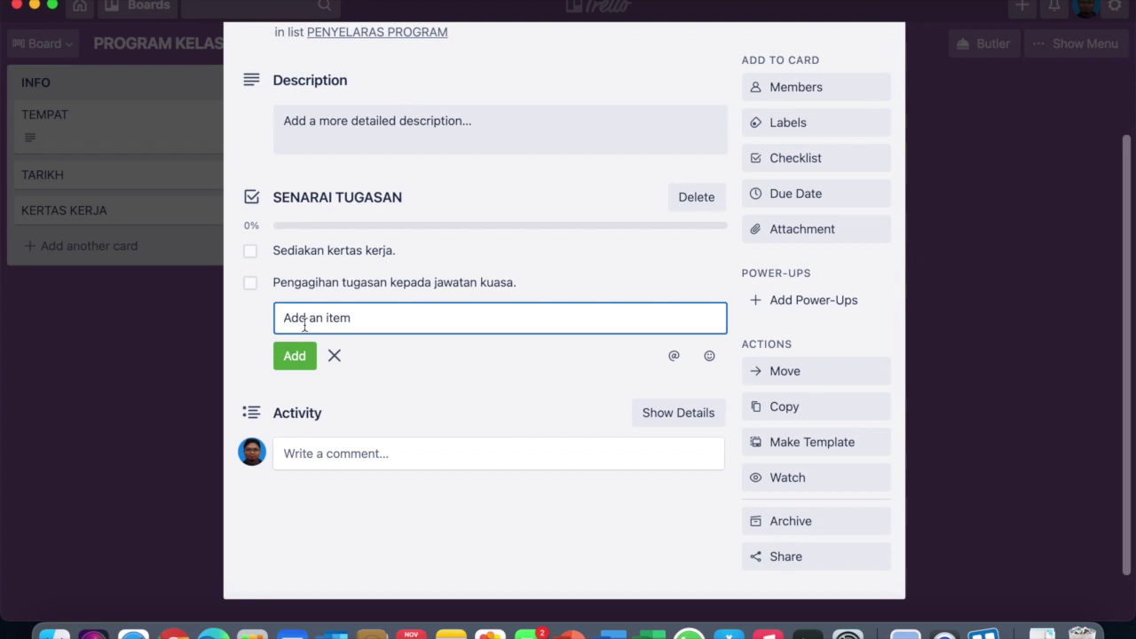
- Add the item "merancang jadual kelas tambahan." to the SENARAI TUGASAN checklist
type("merancang jadual ke")
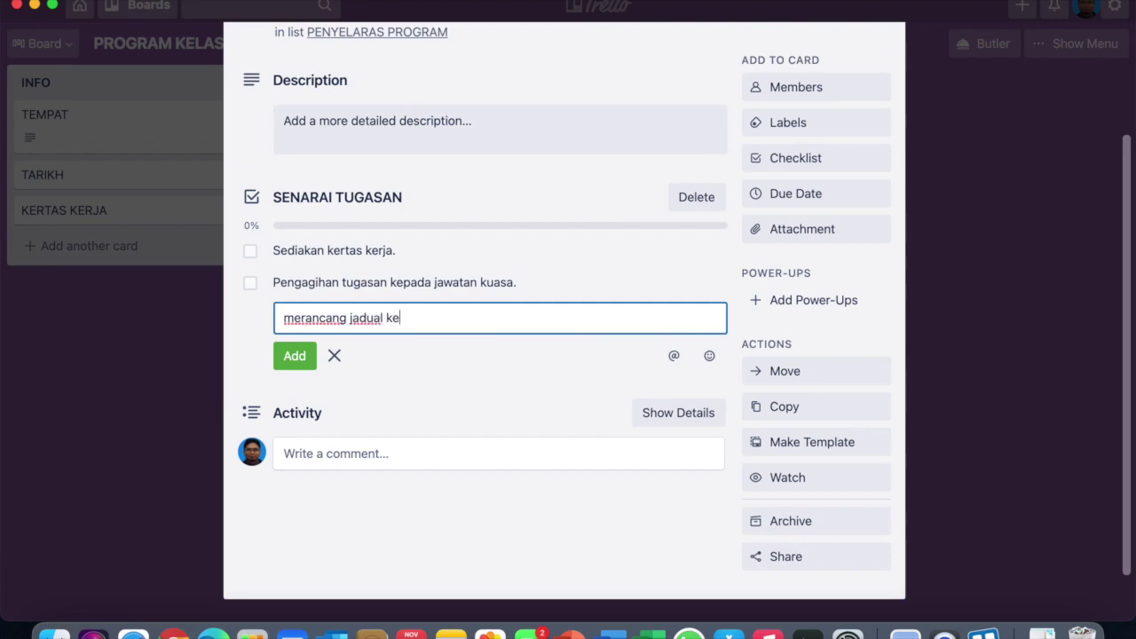
type("las tambahan.")
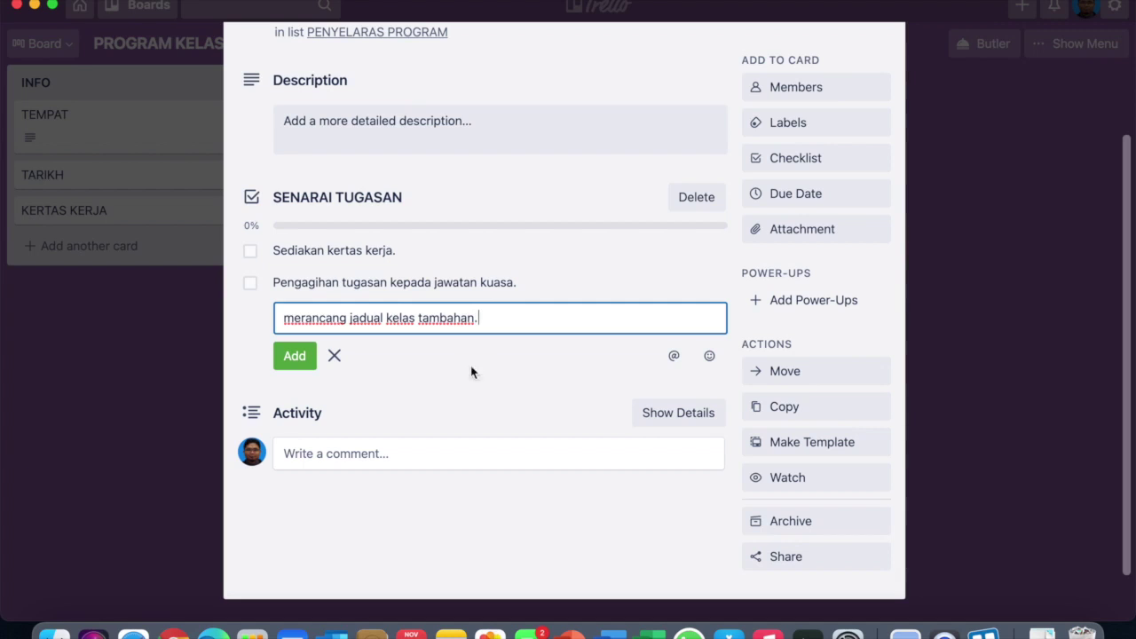
left_click(299, 347)
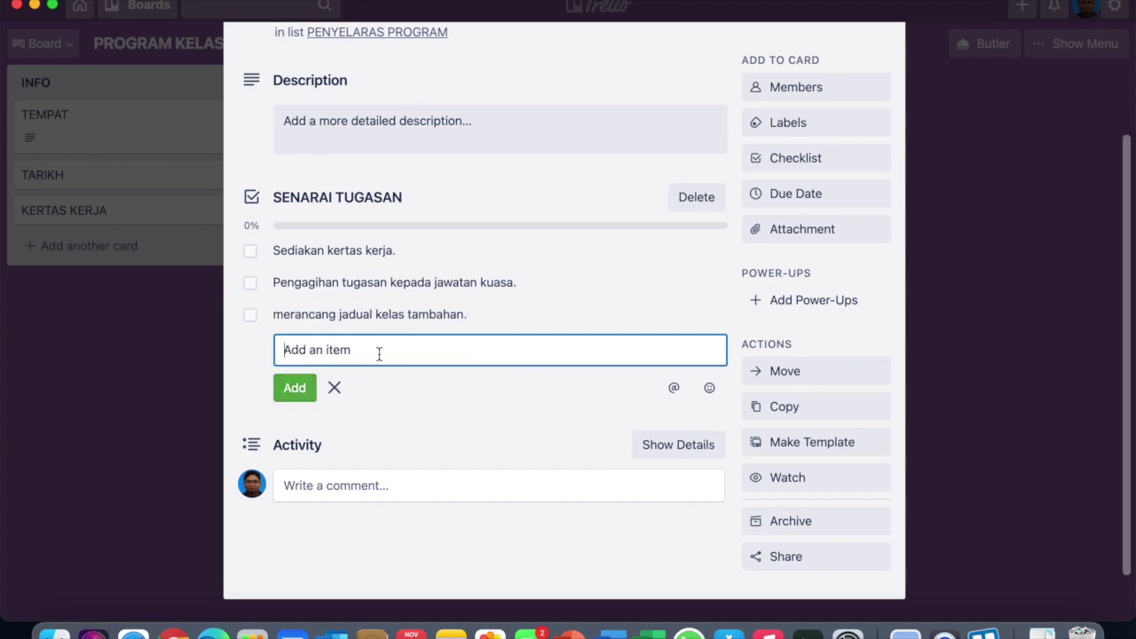
- Add the item "memantau perkembangan jawatankuasa." to the SENARAI TUGASAN checklist
type("meman")
type("tau ")
type("prek")
type("kemab")
key("BackSpace")
key("BackSpace")
type("bangan jawatankuasa.")
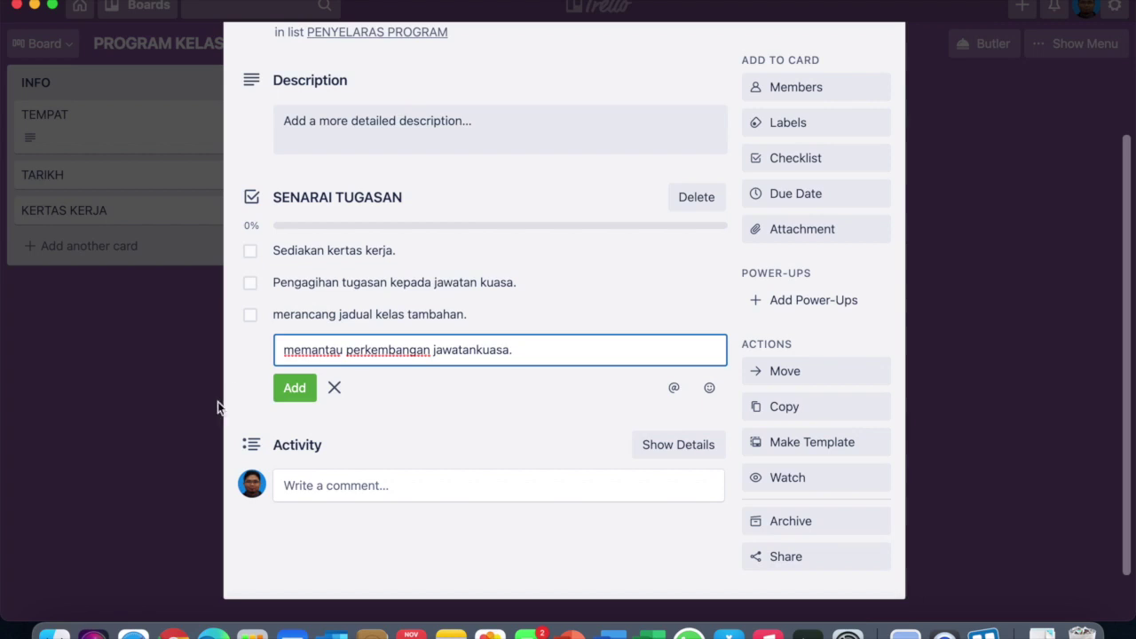
left_click(295, 390)
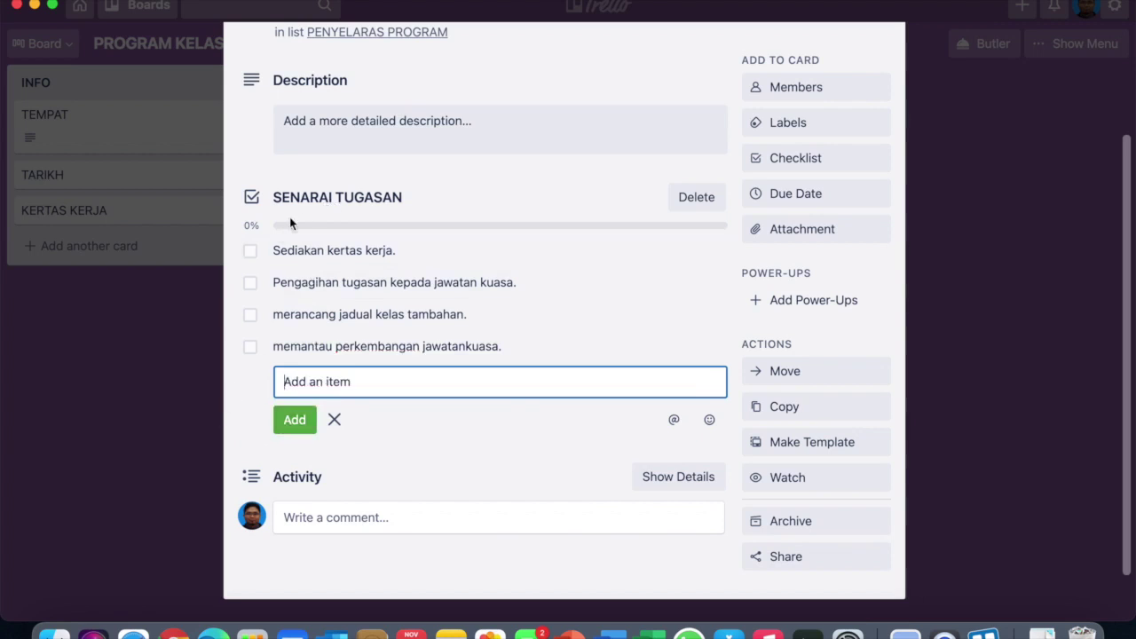
- Mark the first three SENARAI TUGASAN items as complete, leaving only the memantau perkembangan item open
left_click(251, 257)
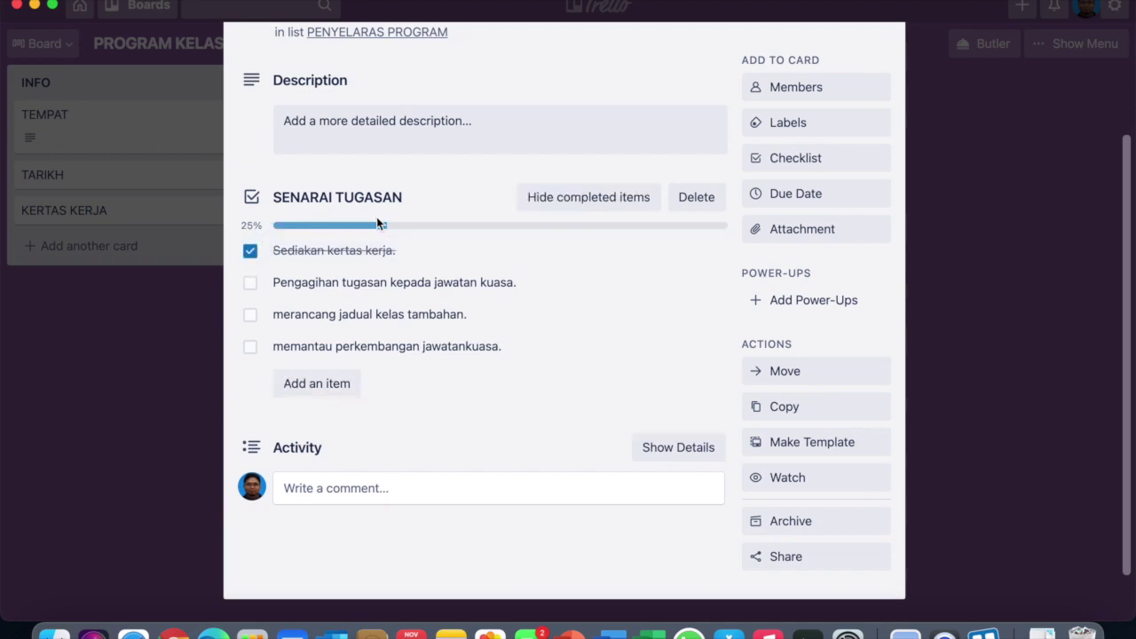
left_click(252, 283)
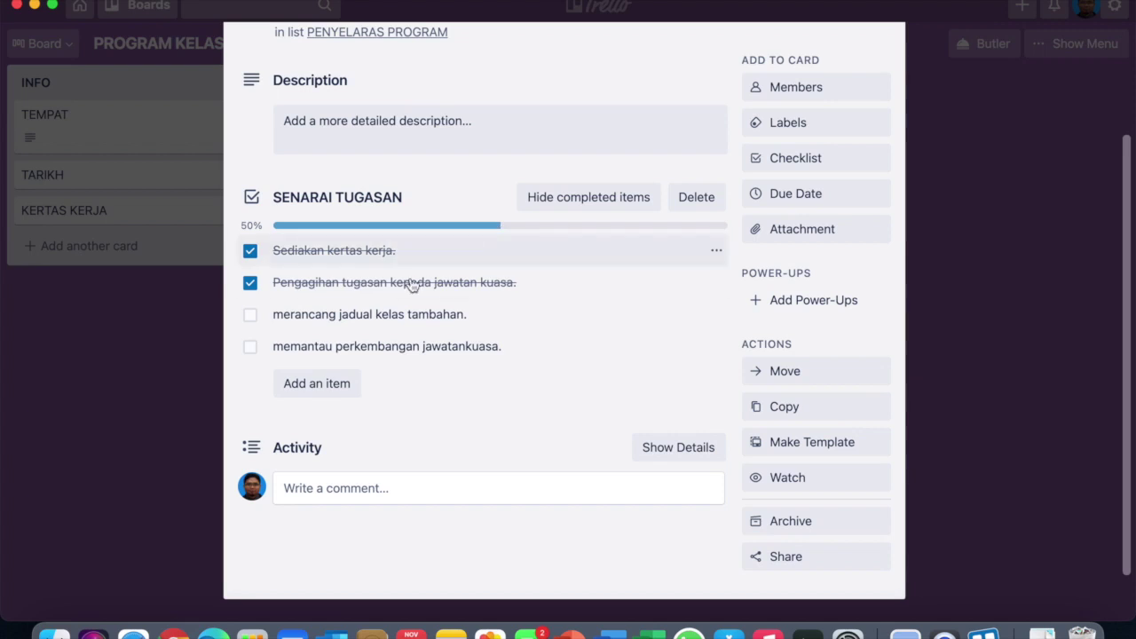
left_click(250, 321)
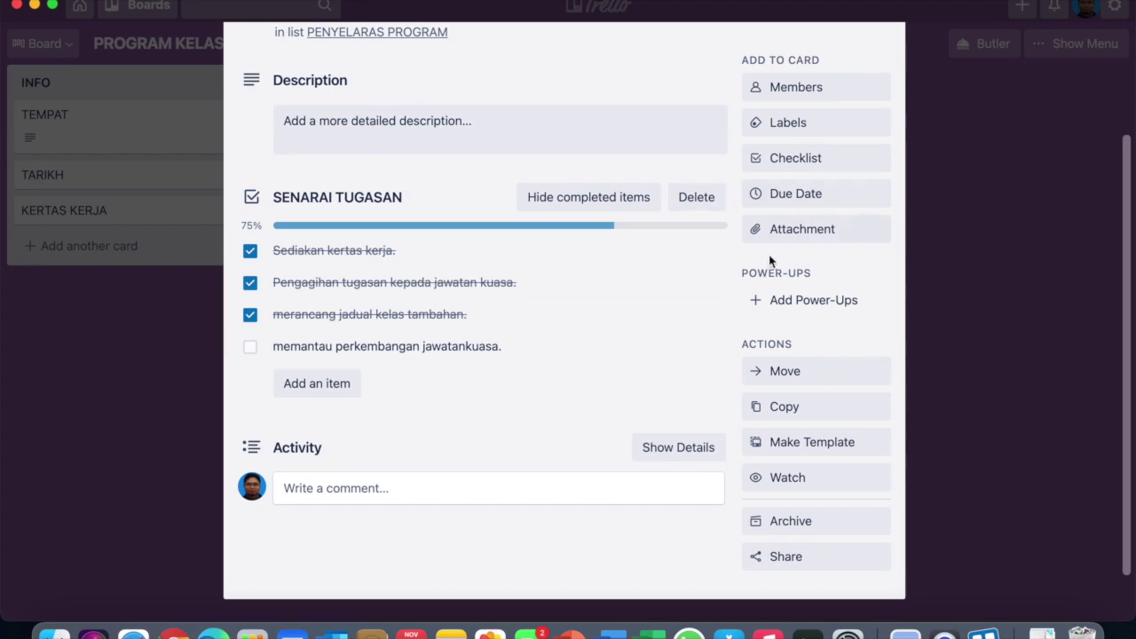
- Set the card's due date to 1/28/2021 at 3:31 pm and save it
left_click(814, 195)
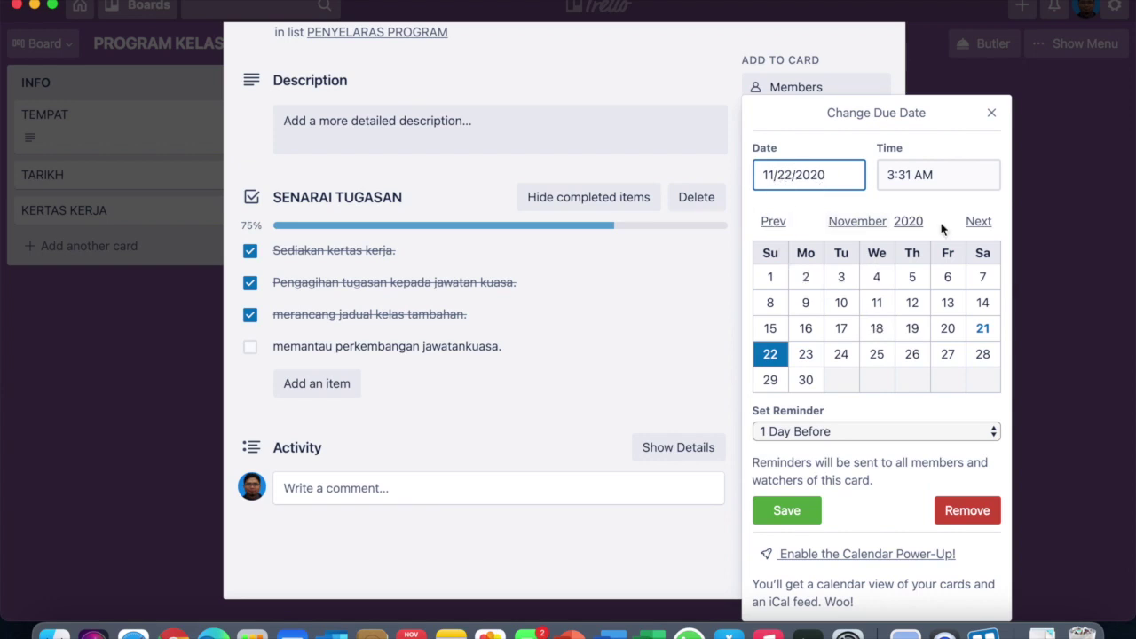
left_click(979, 221)
left_click(981, 221)
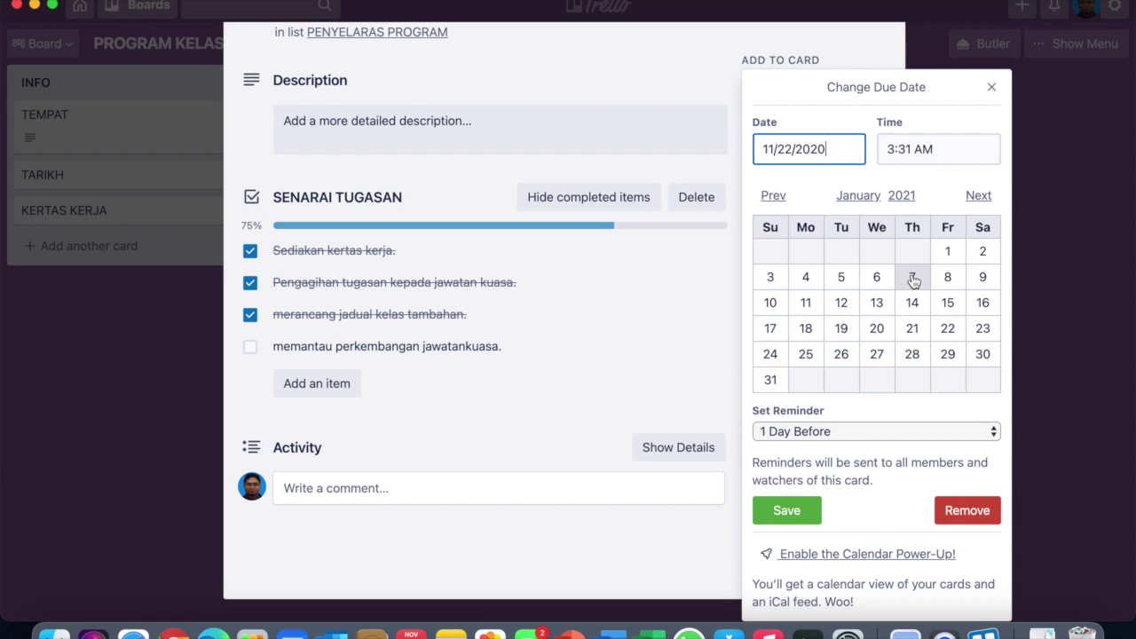
left_click(919, 364)
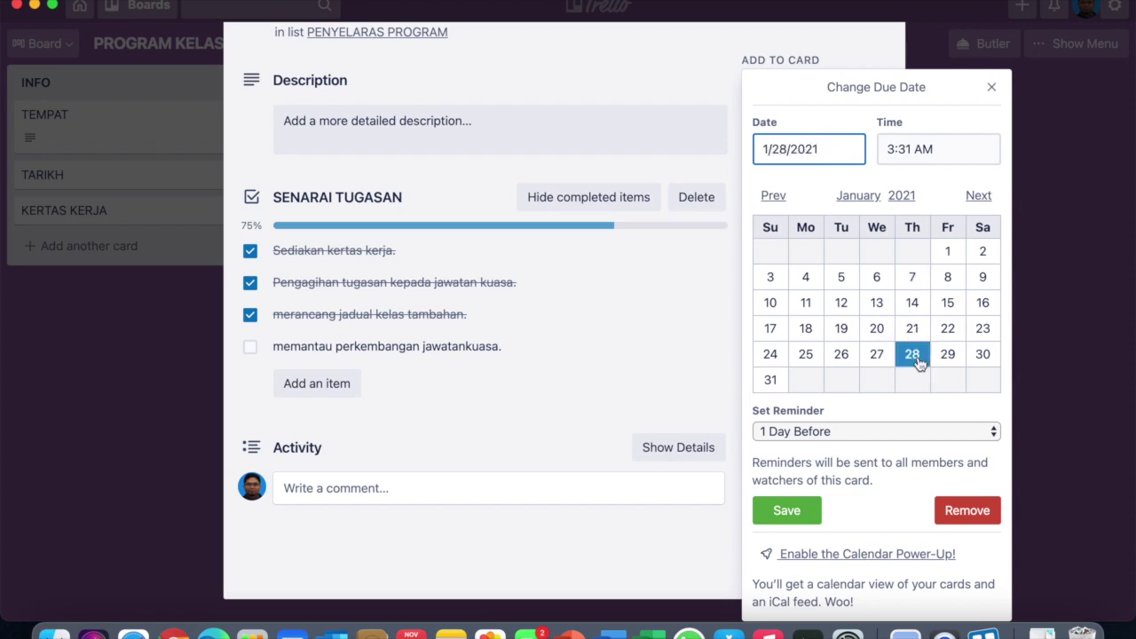
left_click(916, 148)
left_click(917, 148)
double_click(919, 148)
type("pm")
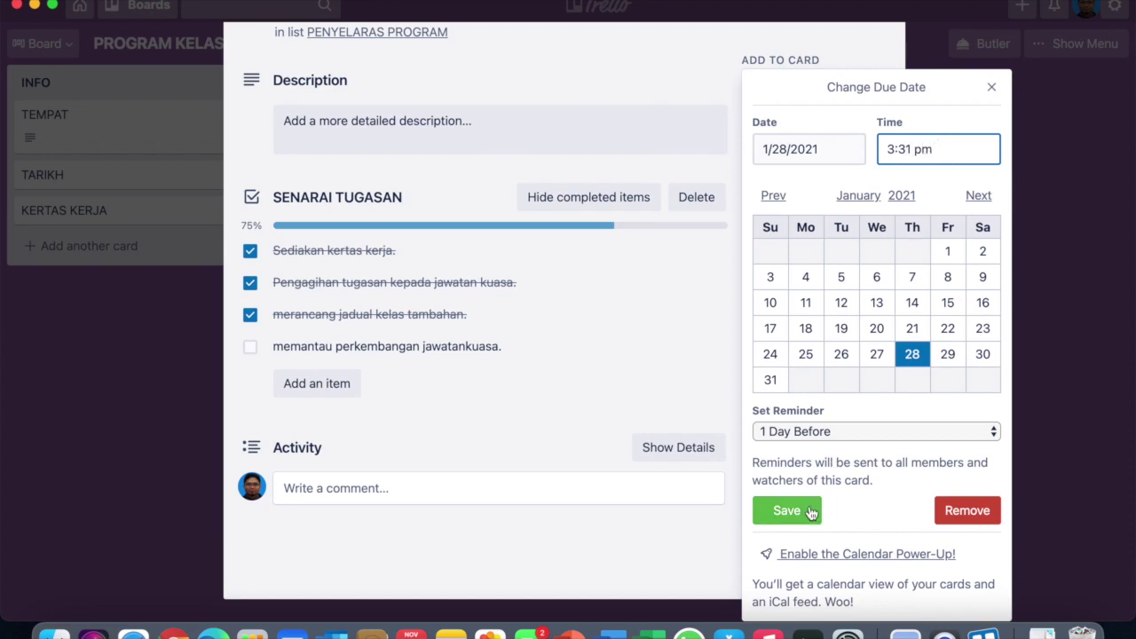
left_click(782, 511)
- Review the SKOP KERJA PENYELARAS PROGRAM card's due date settings, checklist progress and available card options
scroll(597, 127, "up", 3)
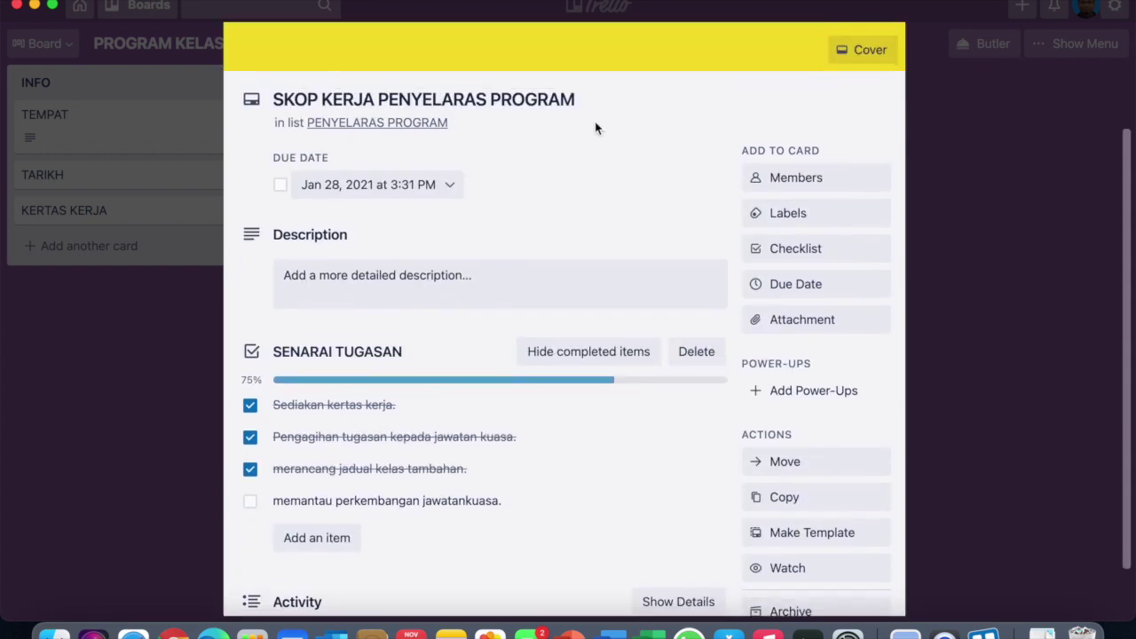
left_click(445, 210)
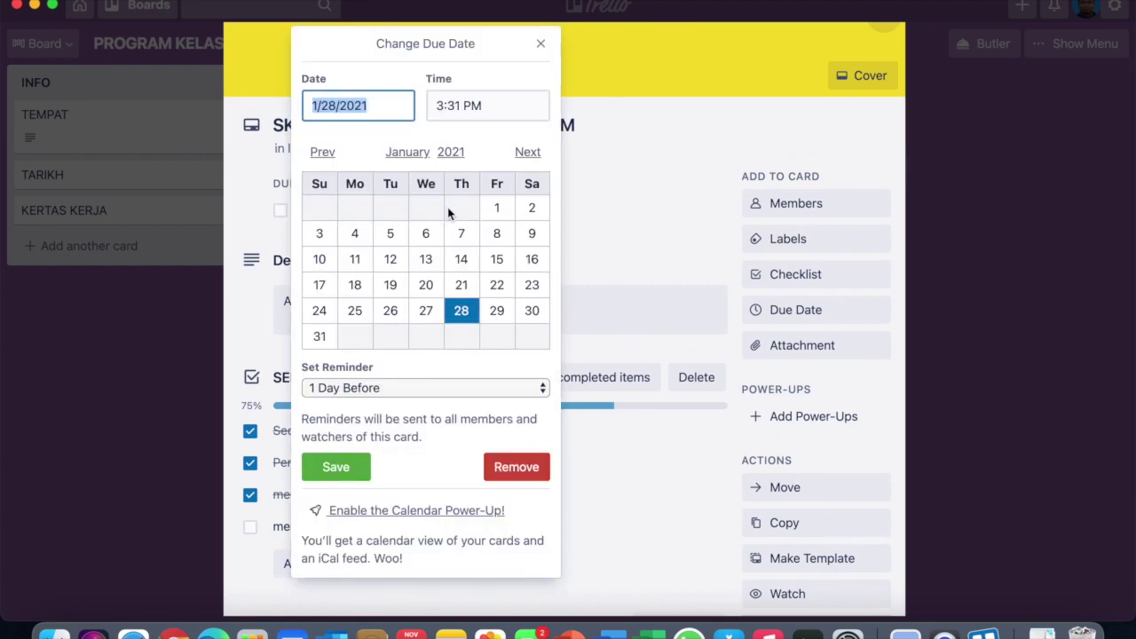
left_click(584, 246)
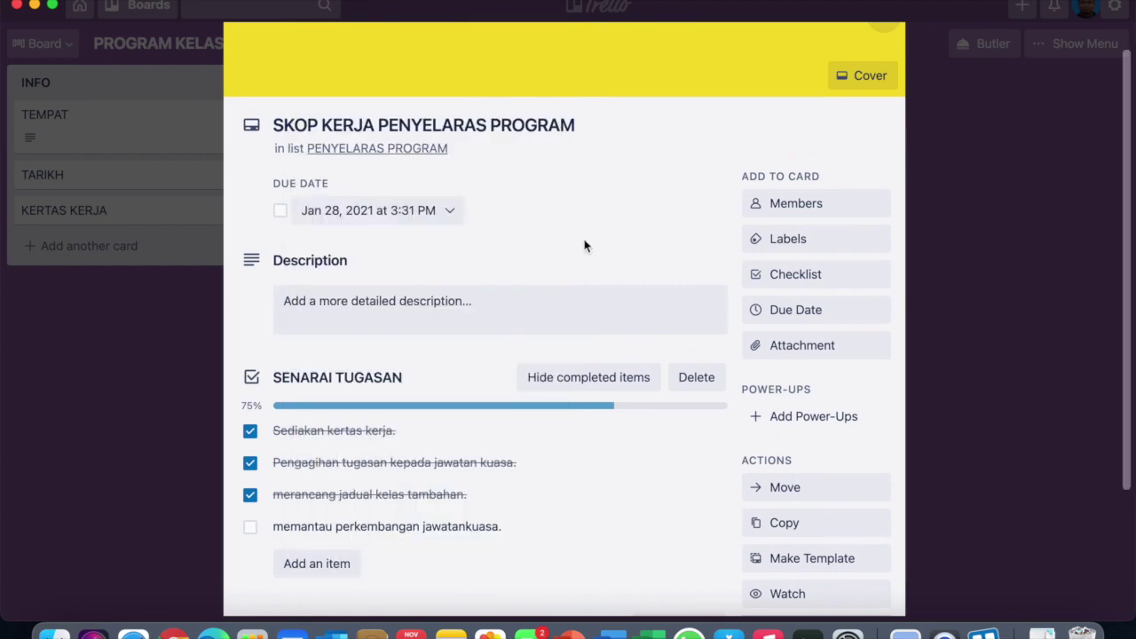
scroll(584, 245, "down", 3)
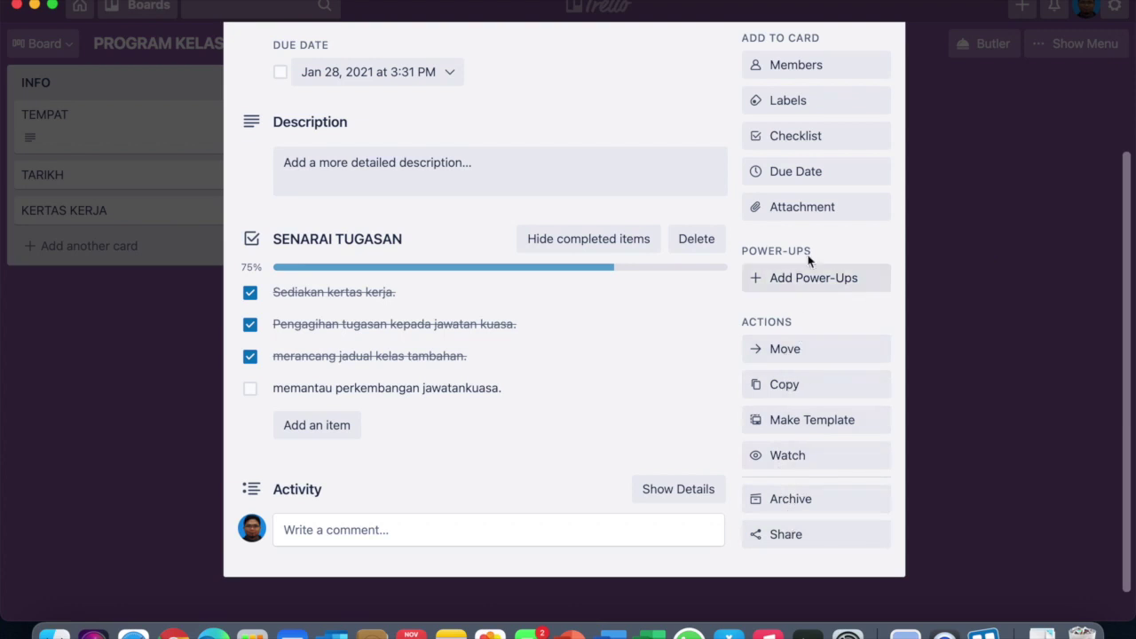
scroll(805, 269, "up", 1)
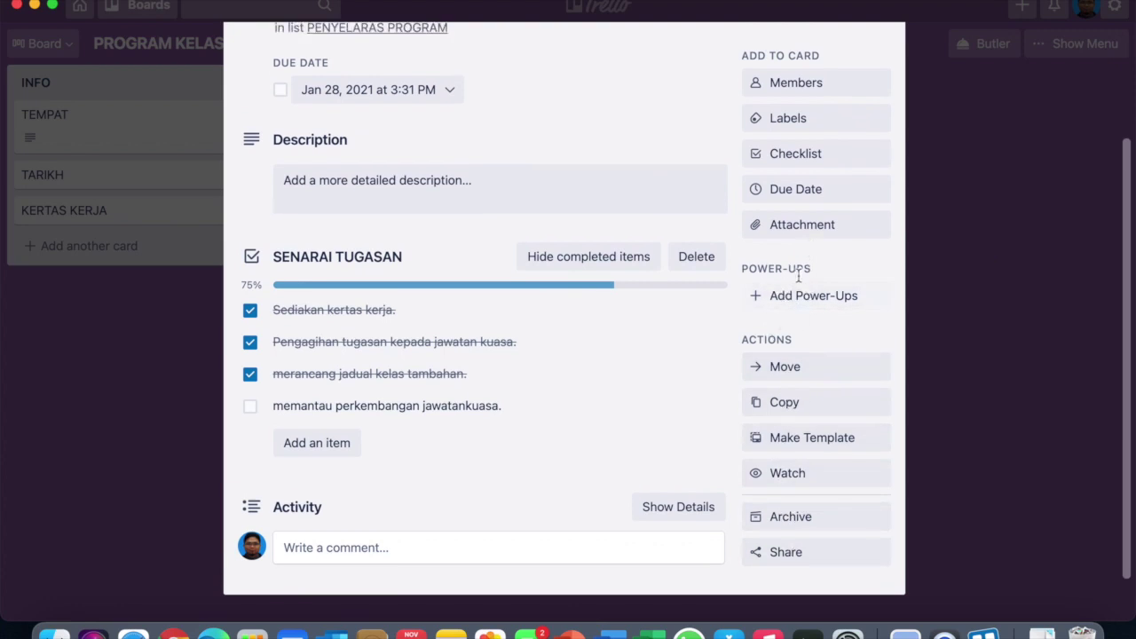
scroll(803, 279, "up", 2)
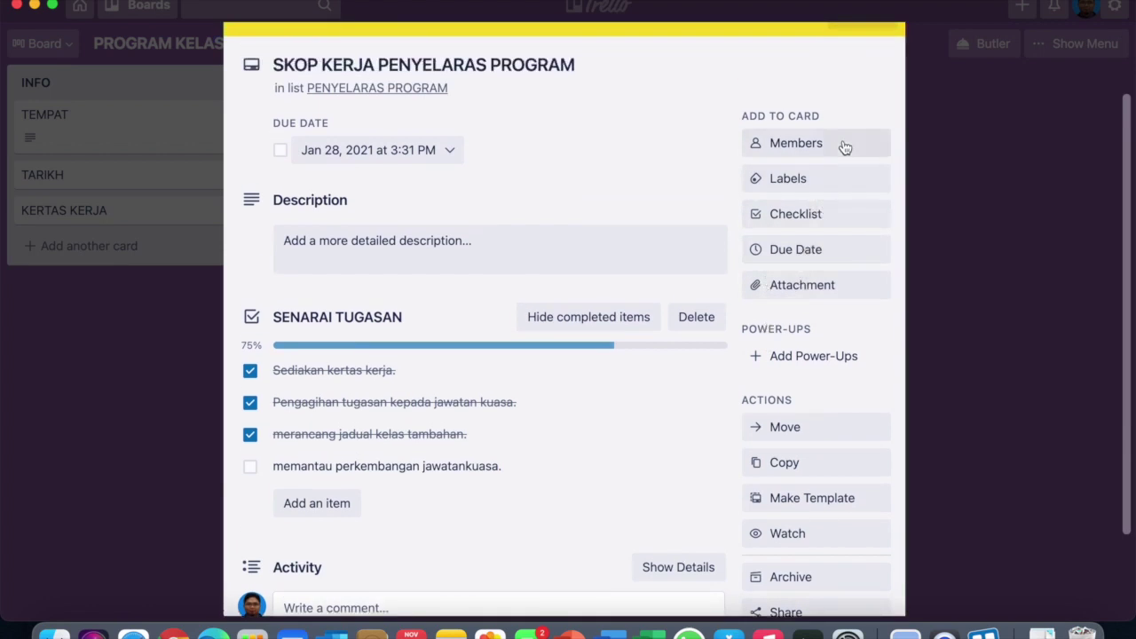
scroll(754, 213, "up", 3)
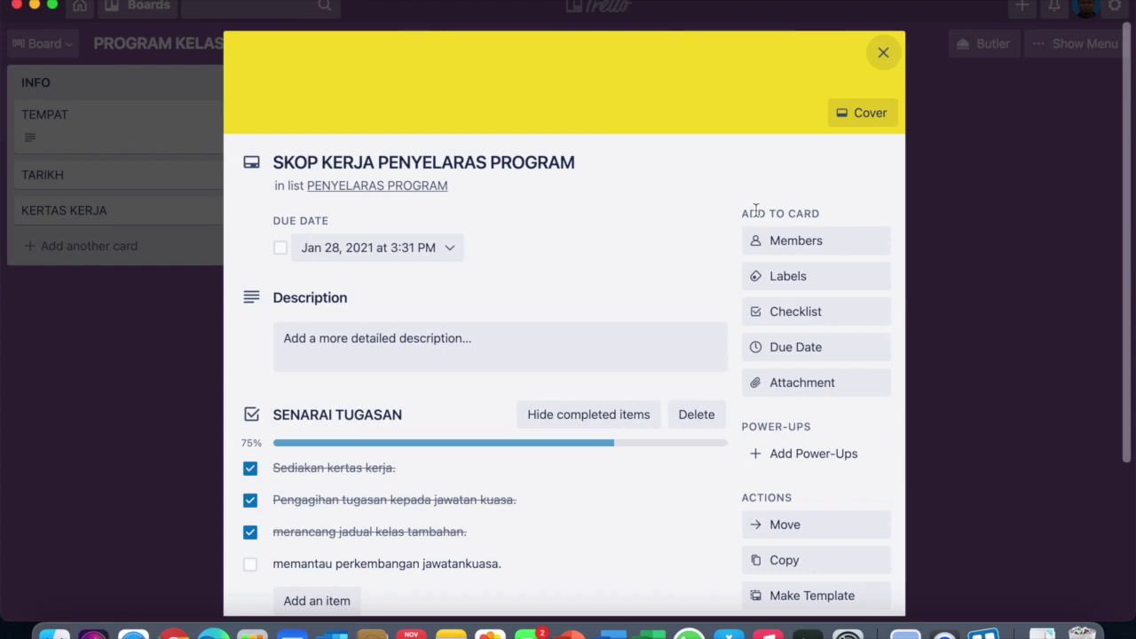
scroll(615, 417, "down", 3)
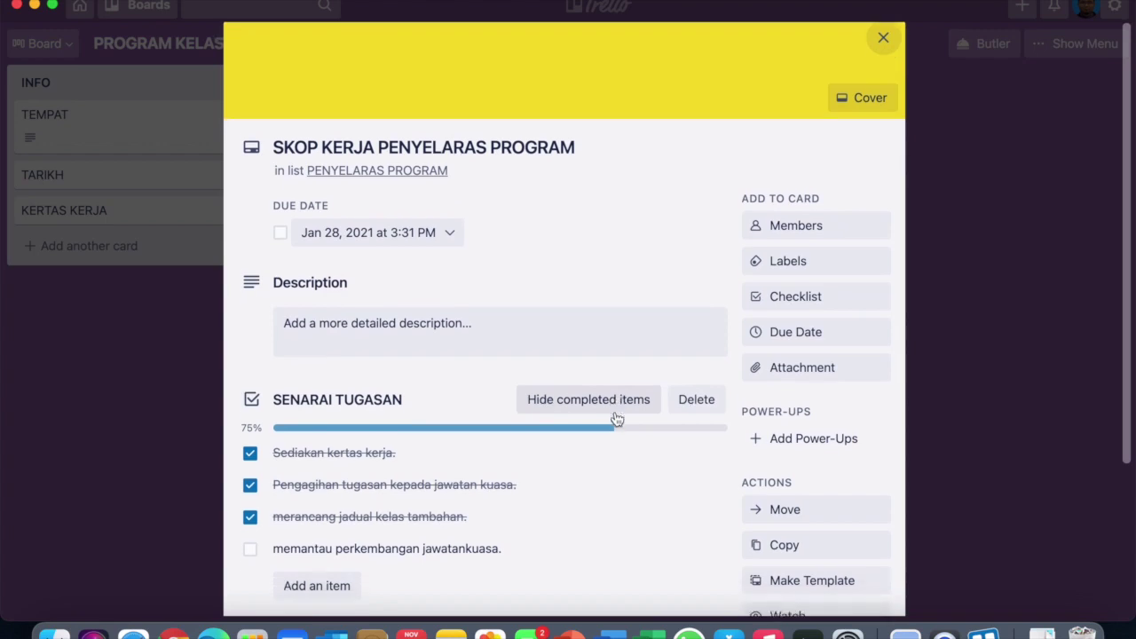
scroll(616, 354, "up", 3)
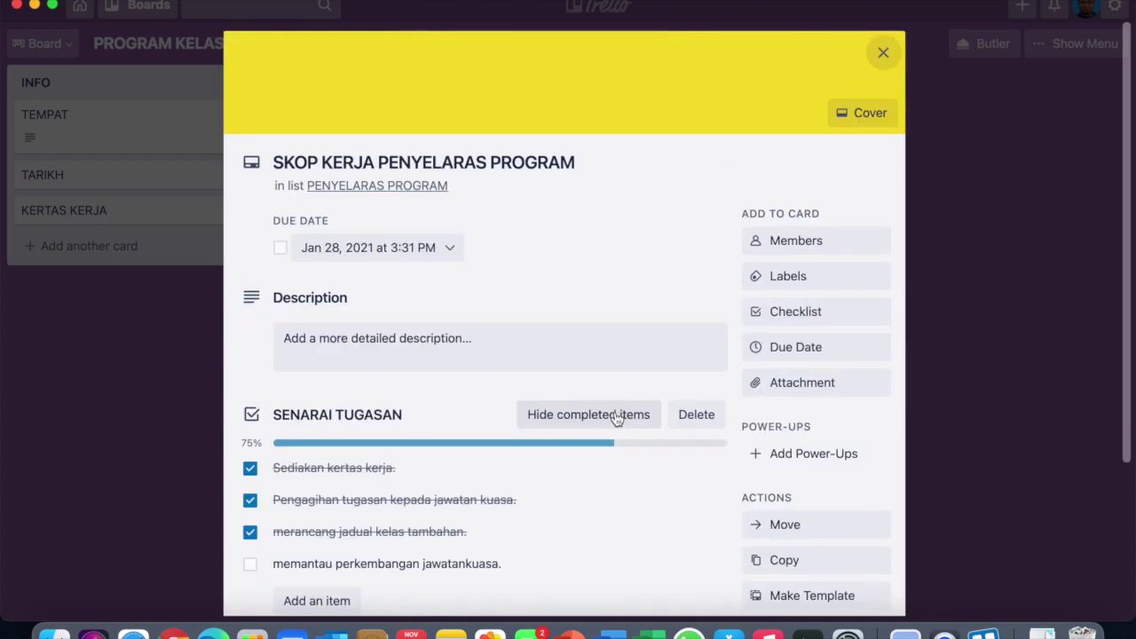
- Close the card and add a third list titled BENDAHARI to the board
left_click(886, 51)
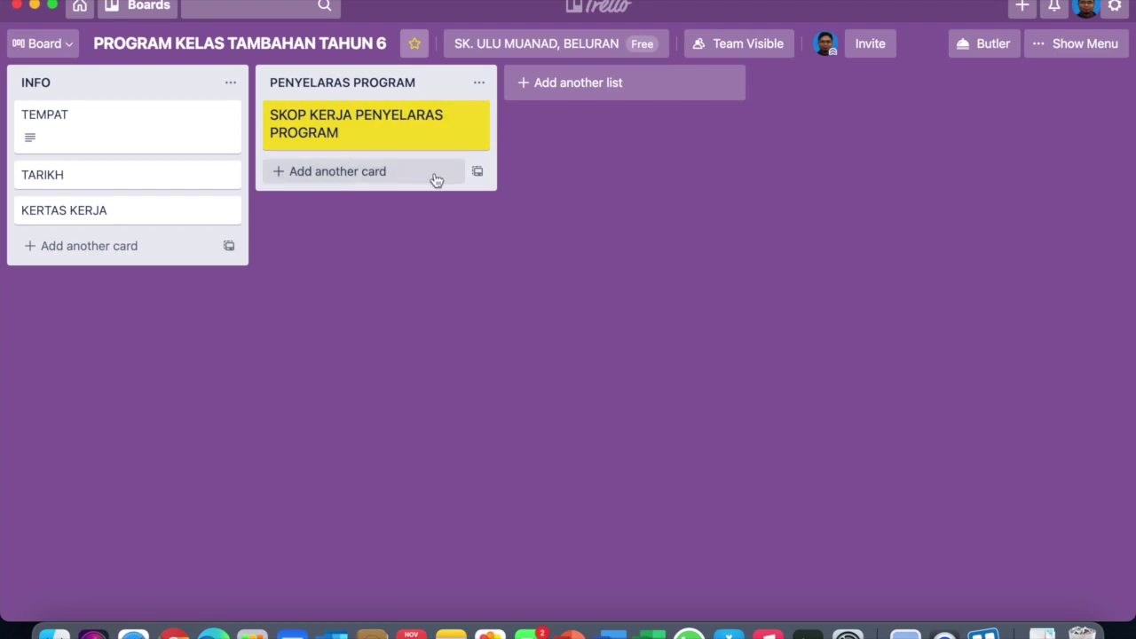
left_click(641, 83)
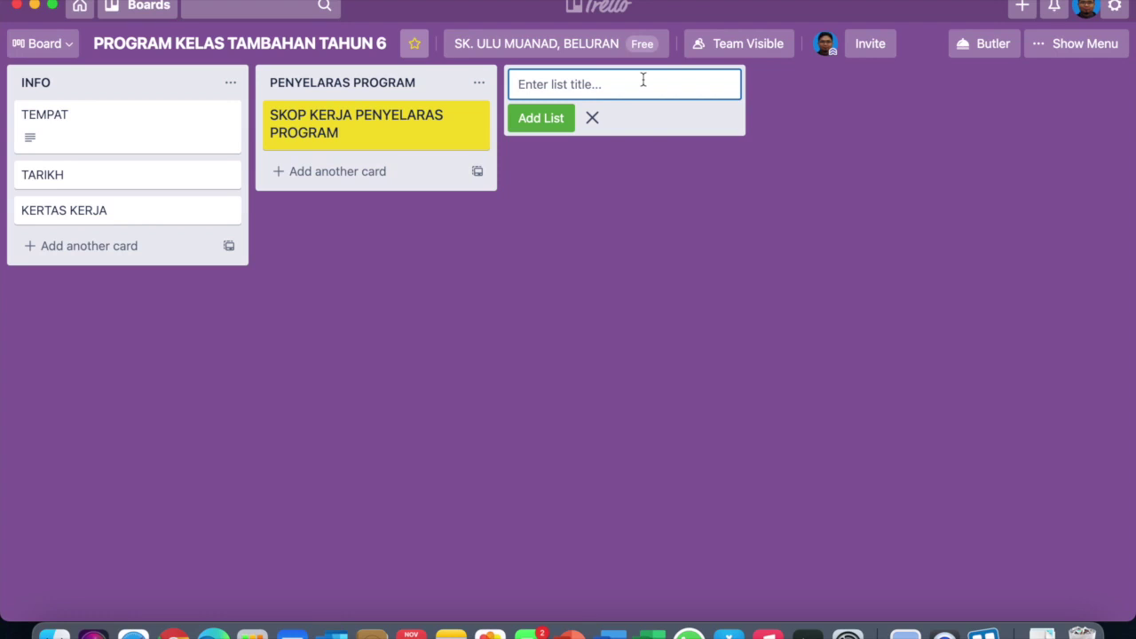
type("BENDAHARI")
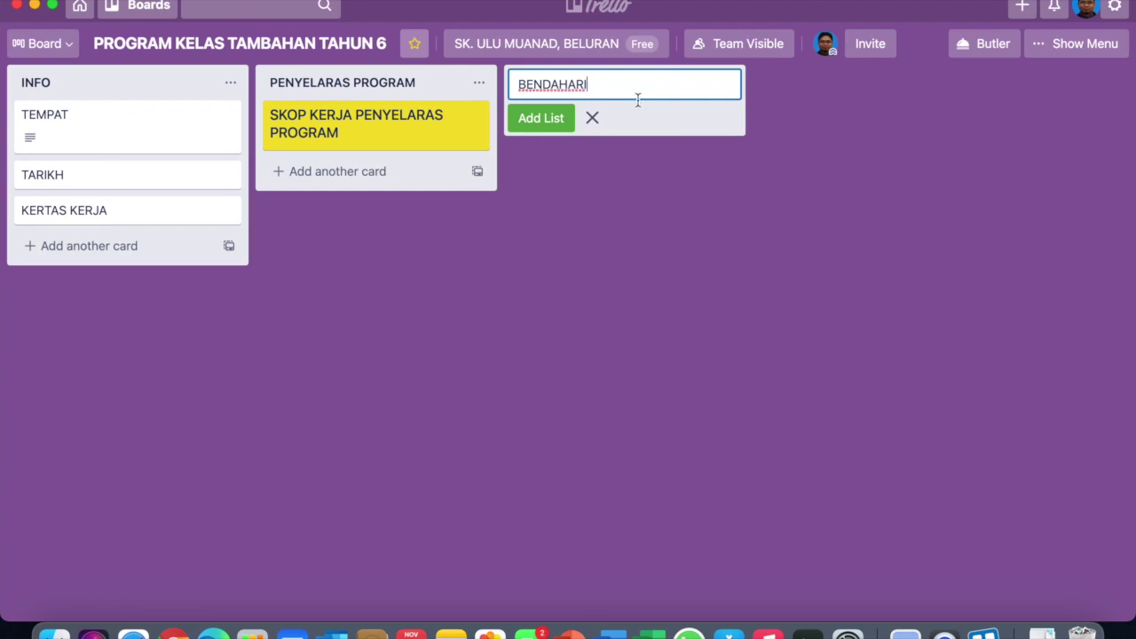
left_click(541, 118)
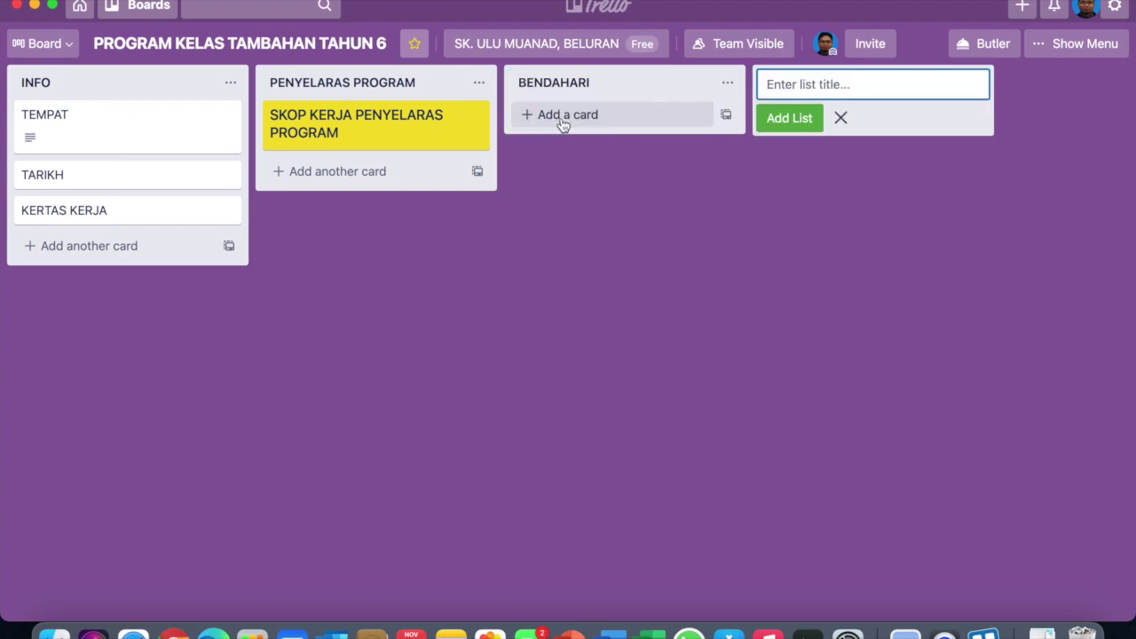
- Add a card titled SKOP KERJA BENDAHARI to the BENDAHARI list
left_click(591, 117)
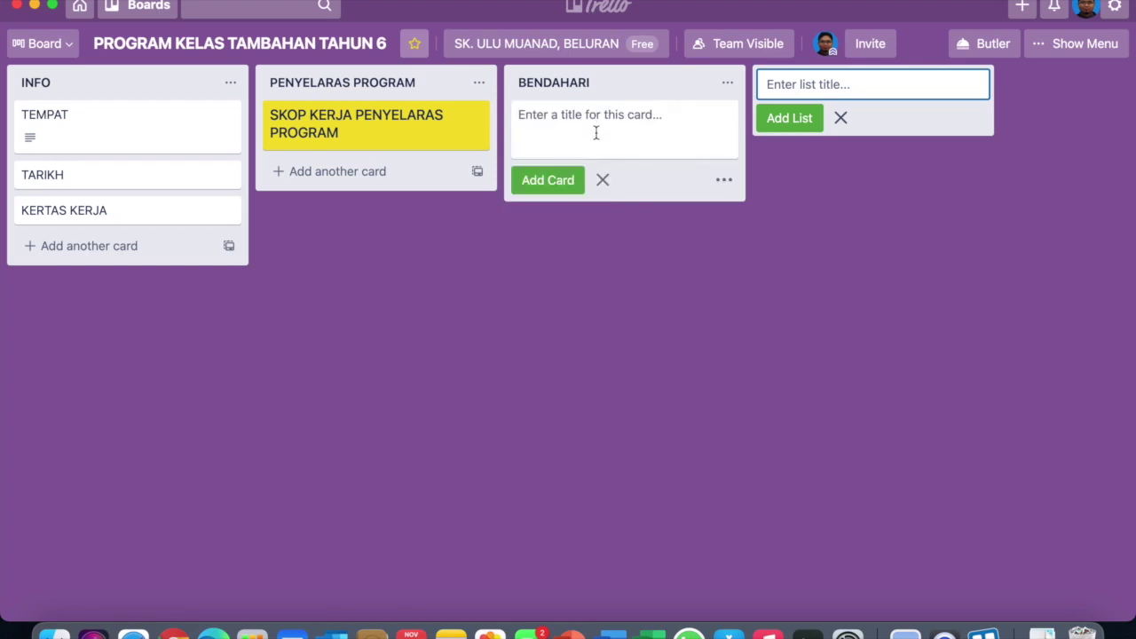
type("SKOP")
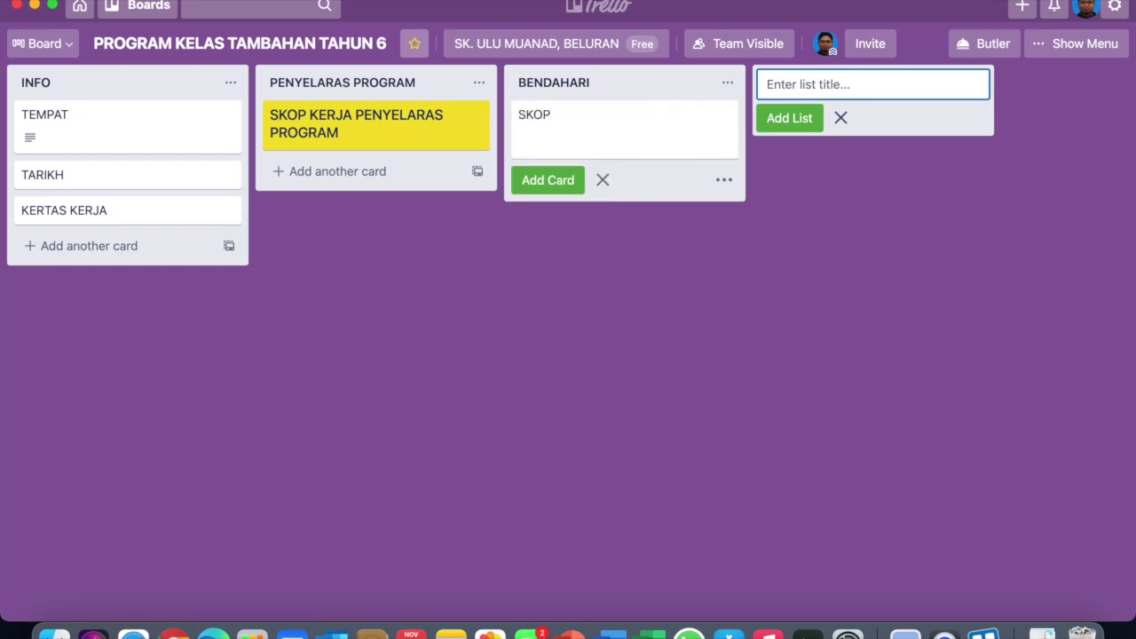
type(" KERJA BENDAHARI")
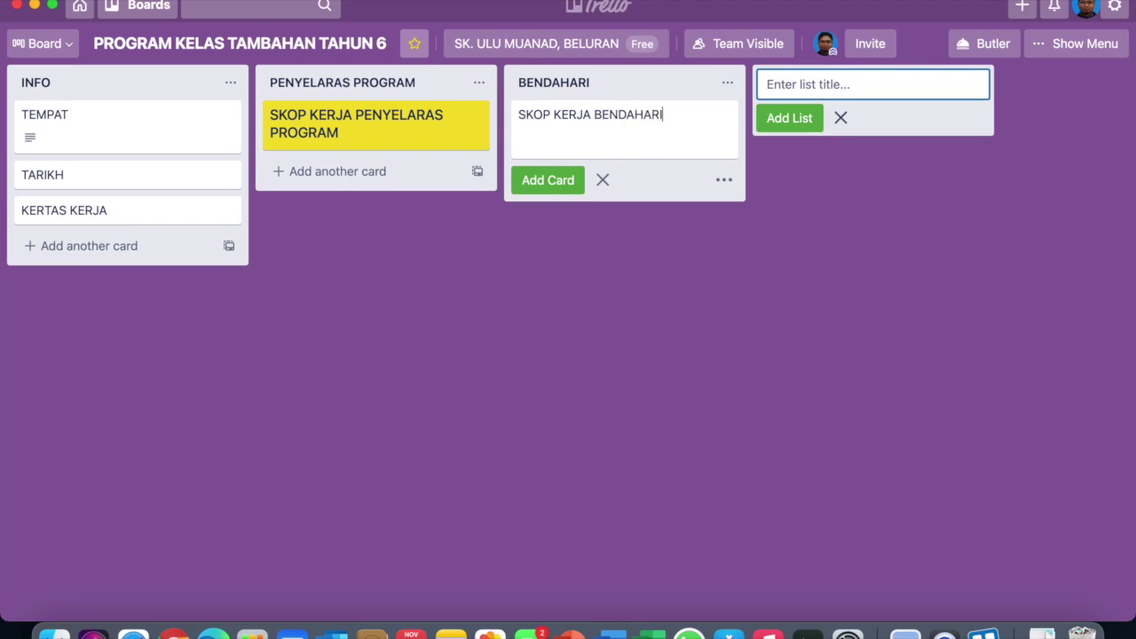
left_click(537, 182)
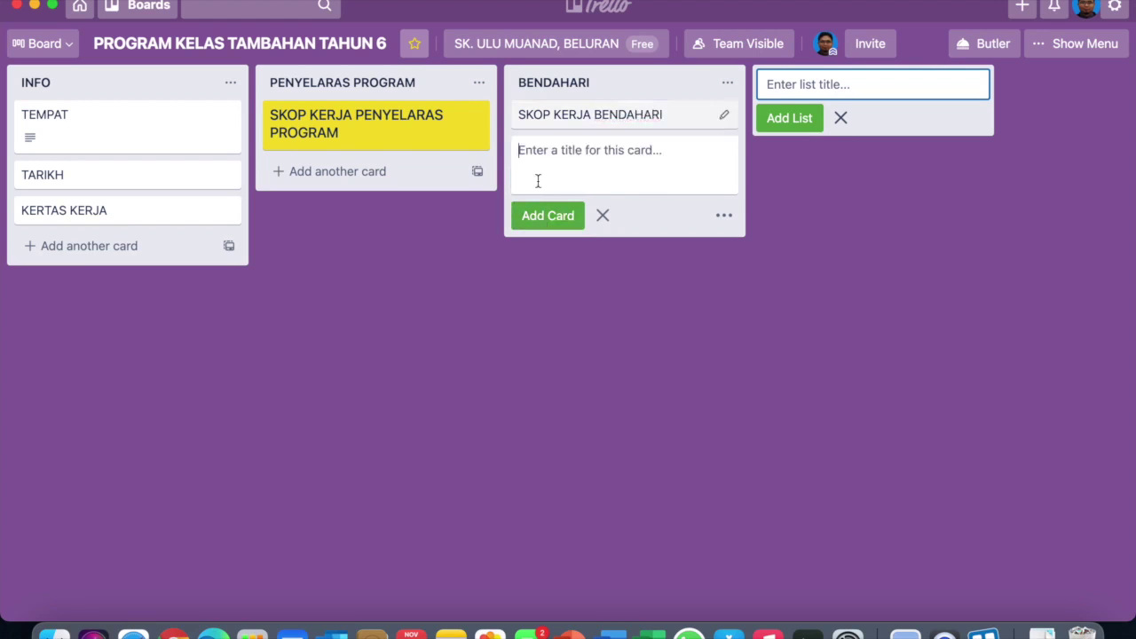
- Give the SKOP KERJA BENDAHARI card a light green cover in the full-card size
left_click(591, 124)
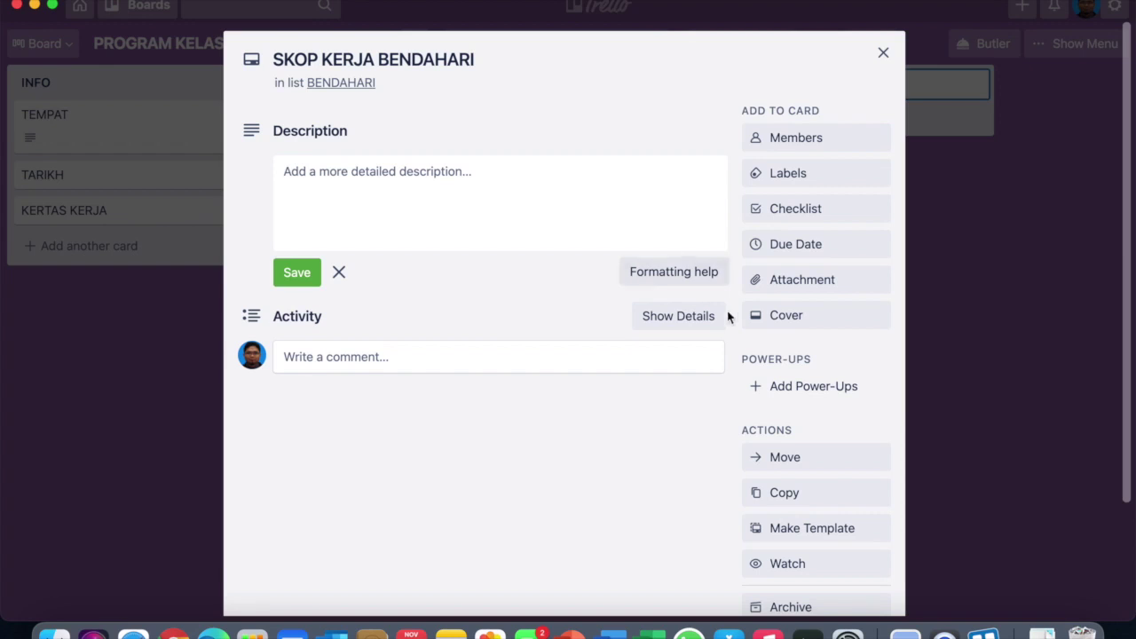
left_click(761, 321)
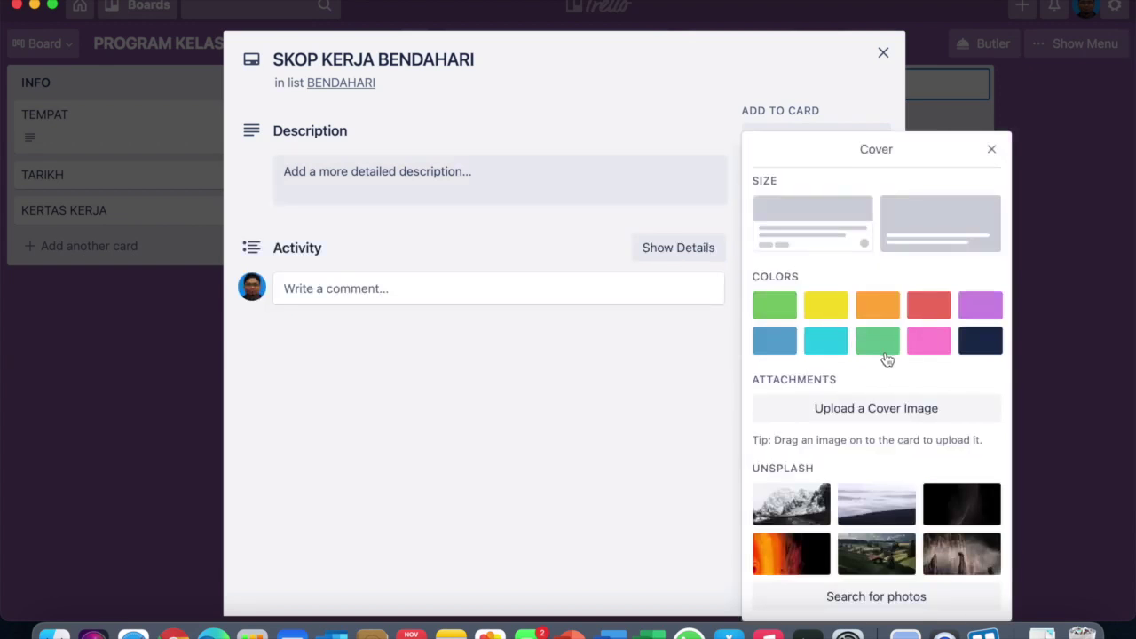
left_click(885, 353)
left_click(942, 191)
left_click(992, 116)
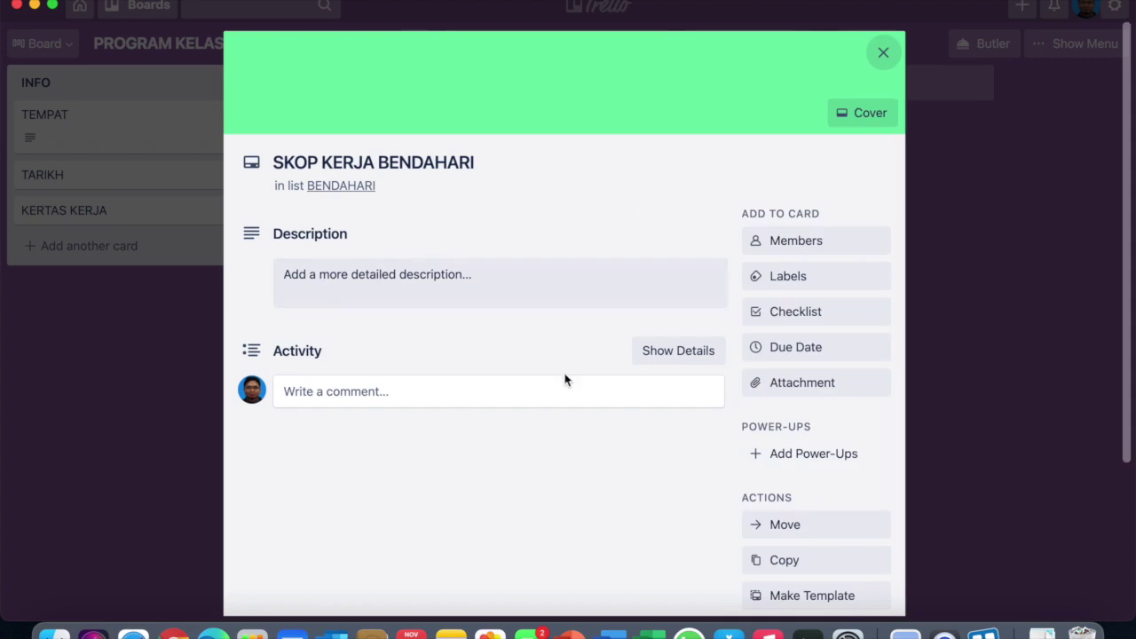
- Add a checklist titled SENARAI TUGASAN BENDAHARI to the card without copying items from another checklist
left_click(775, 313)
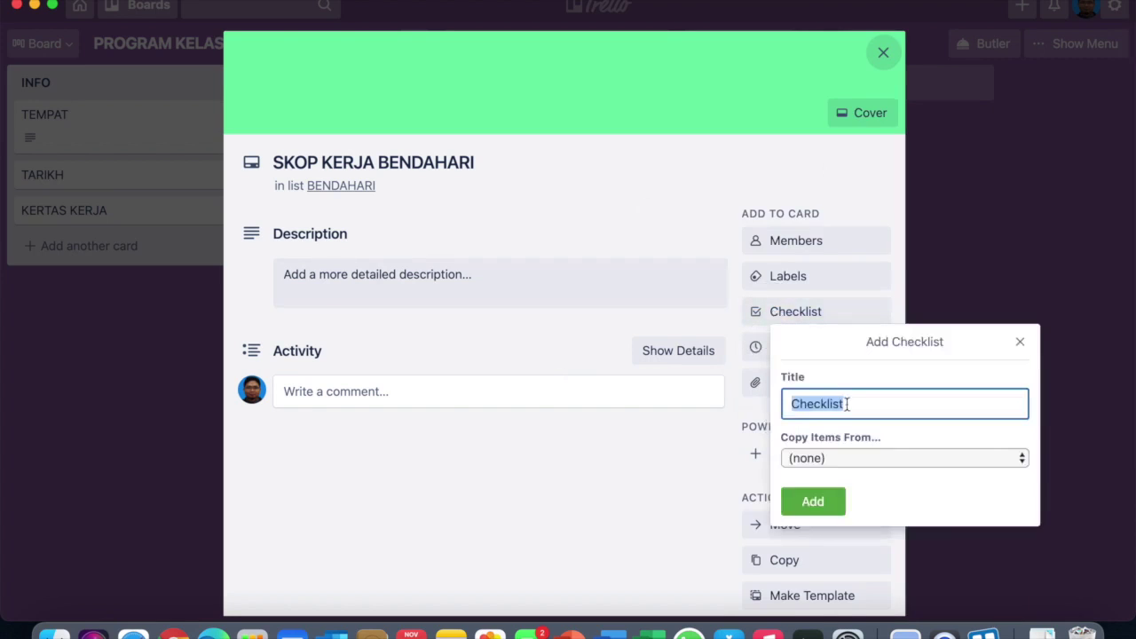
left_click(818, 456)
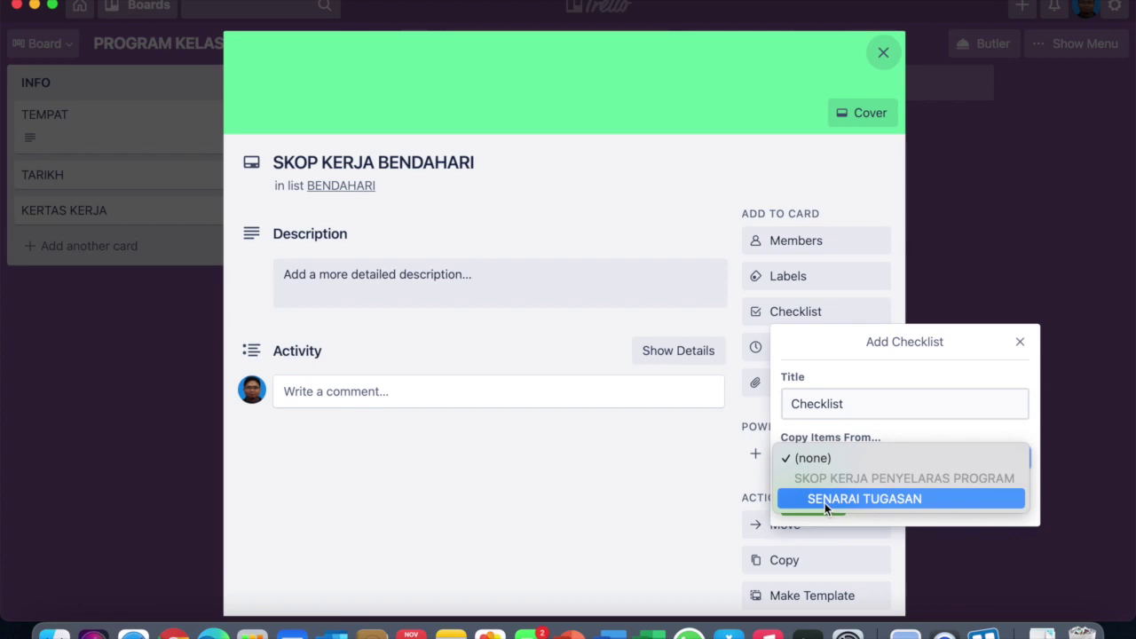
left_click(849, 457)
double_click(858, 401)
left_click_drag(858, 401, 743, 404)
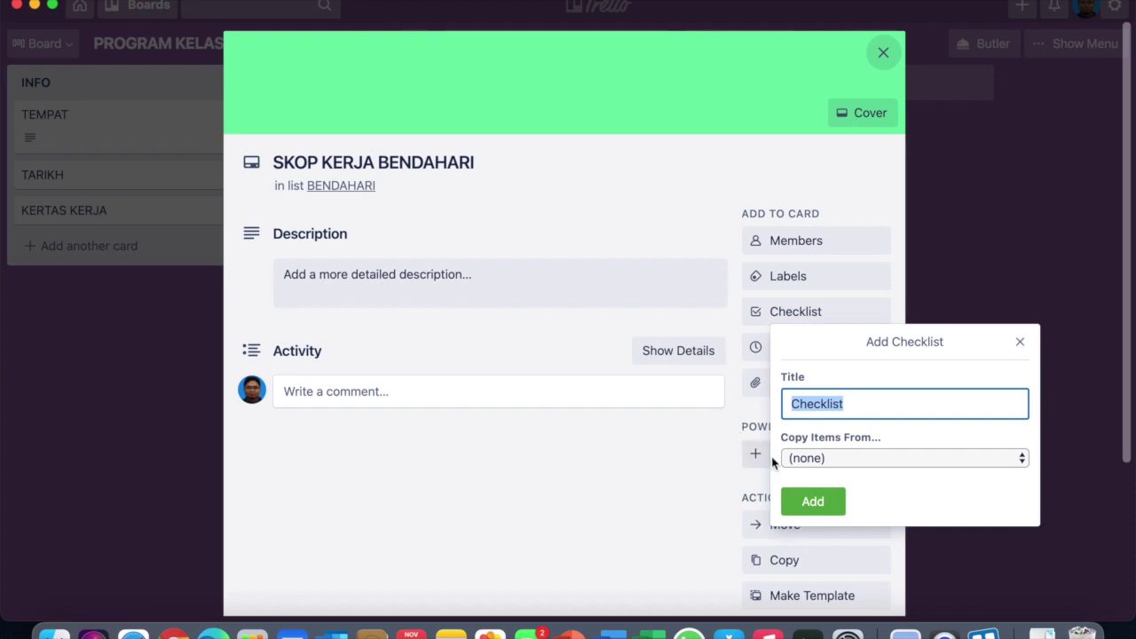
left_click(802, 458)
left_click(843, 404)
left_click_drag(843, 404, 724, 403)
type("S")
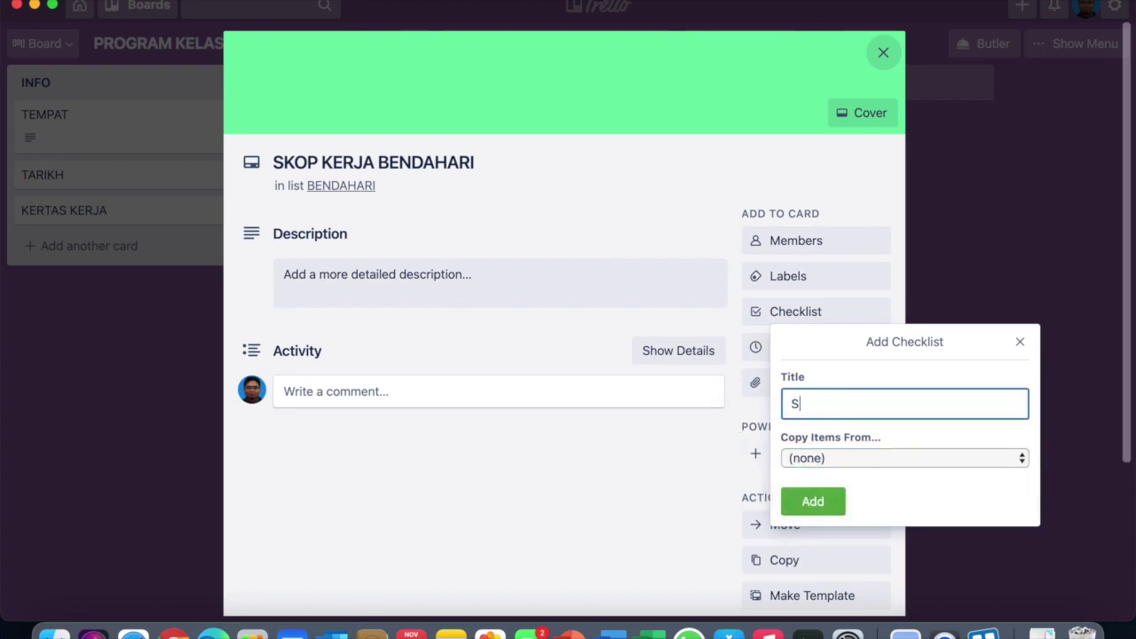
type("ENARAI TUGSAN")
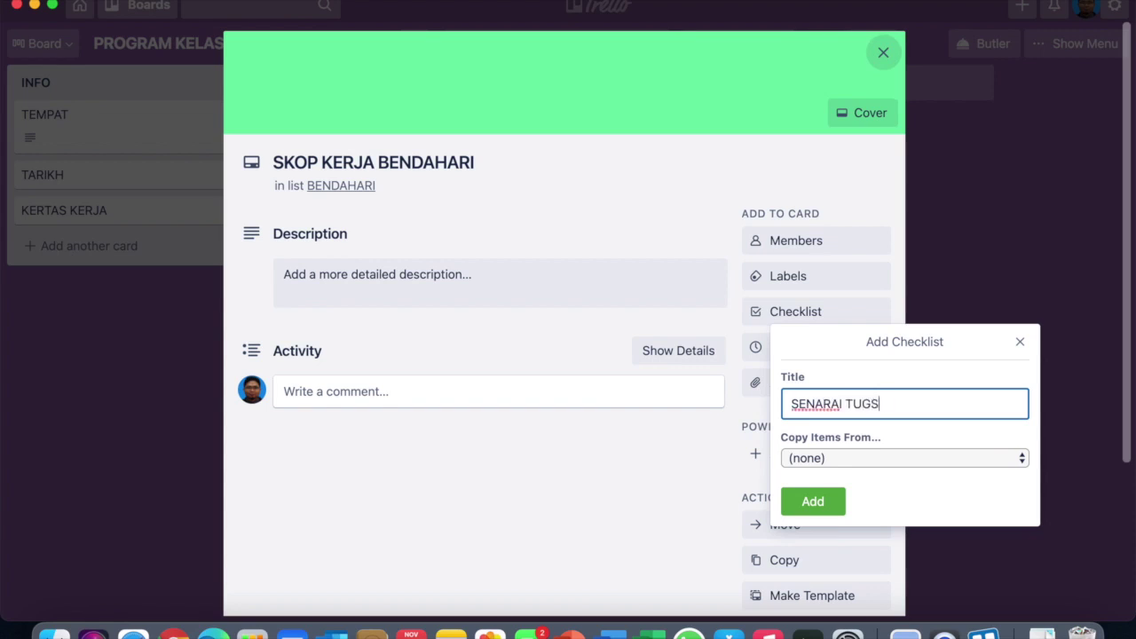
key("BackSpace")
key("BackSpace")
type("ASAN BENDAHARI")
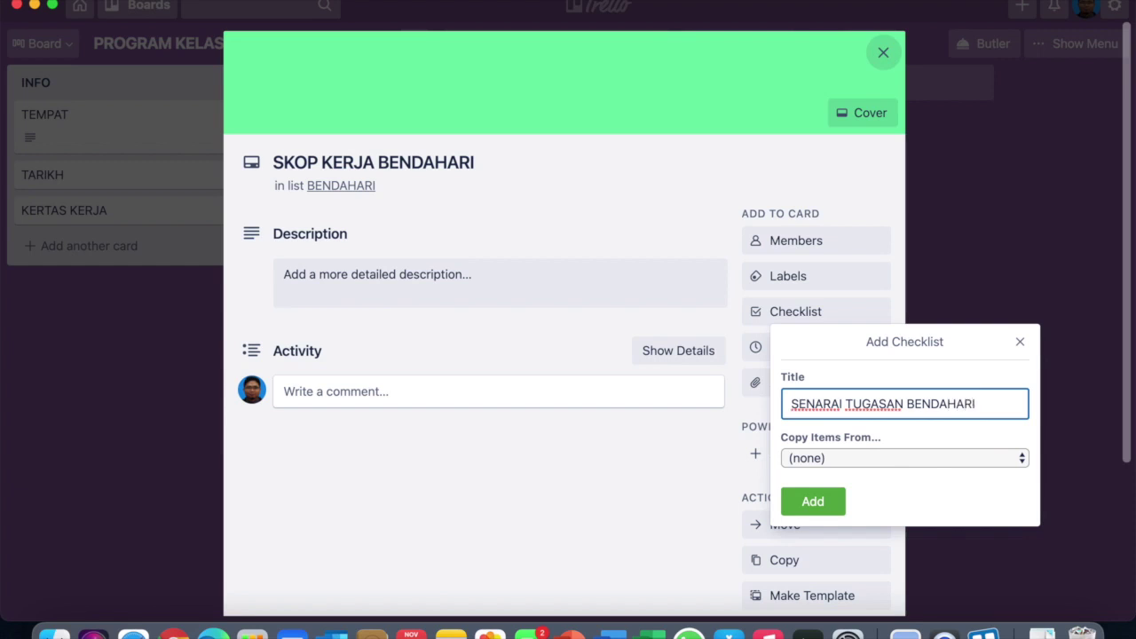
left_click(809, 503)
- Add the checklist item "berbincang dengan penyelaras dan guru besar mengenai kewangan" to SENARAI TUGASAN BENDAHARI
left_click(458, 411)
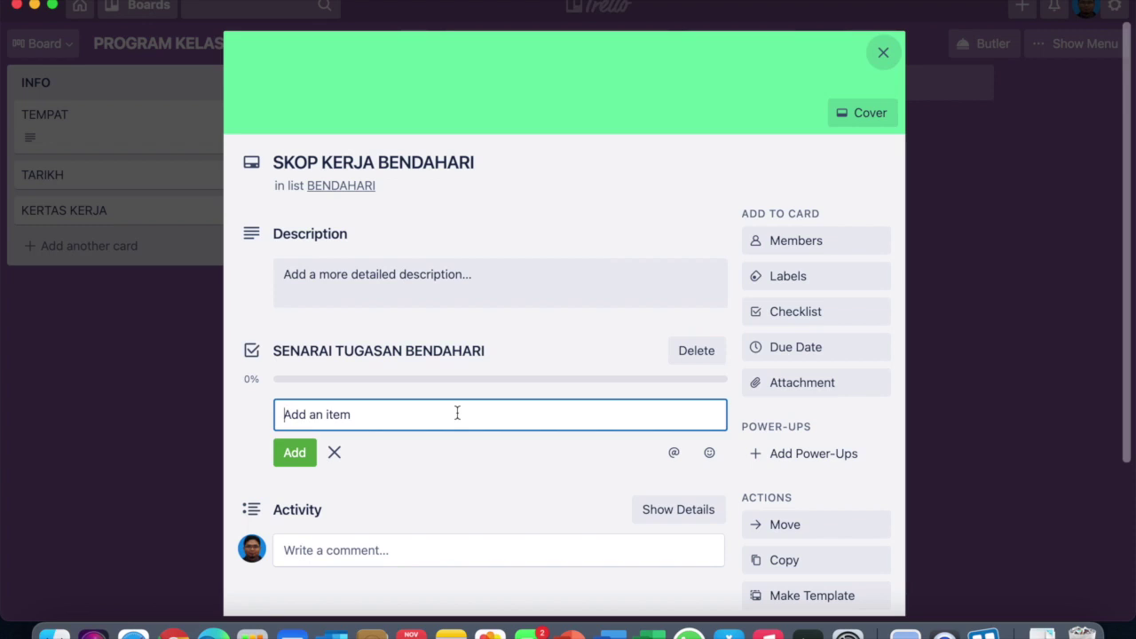
type("meye")
key("BackSpace")
key("BackSpace")
key("BackSpace")
key("BackSpace")
type("berbincang dengan ")
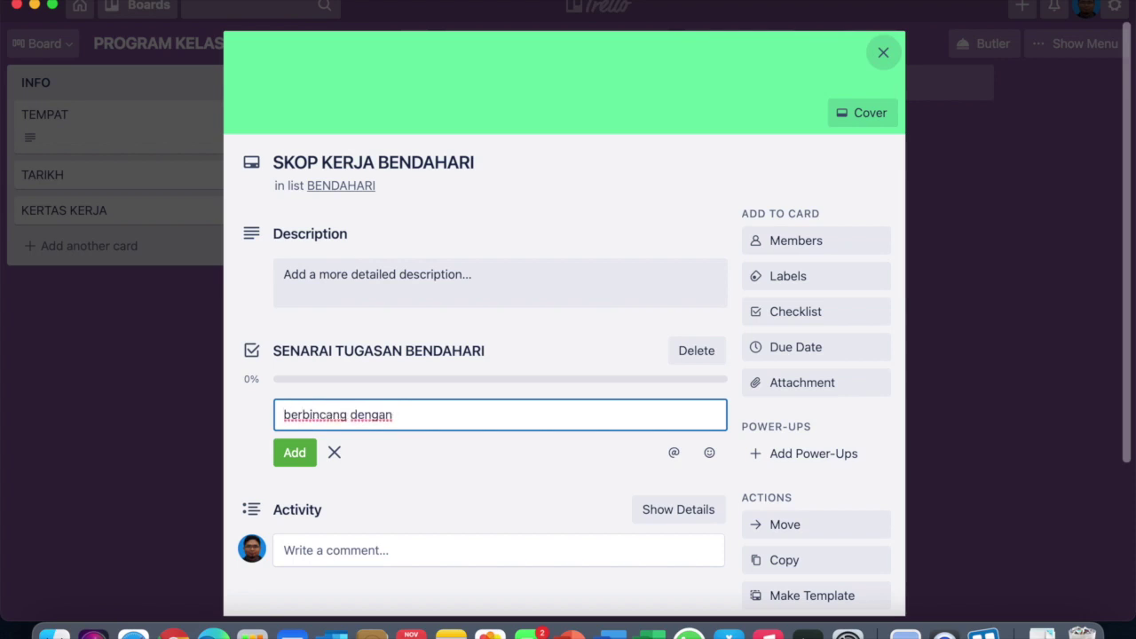
type("penyelaras dan guru besar")
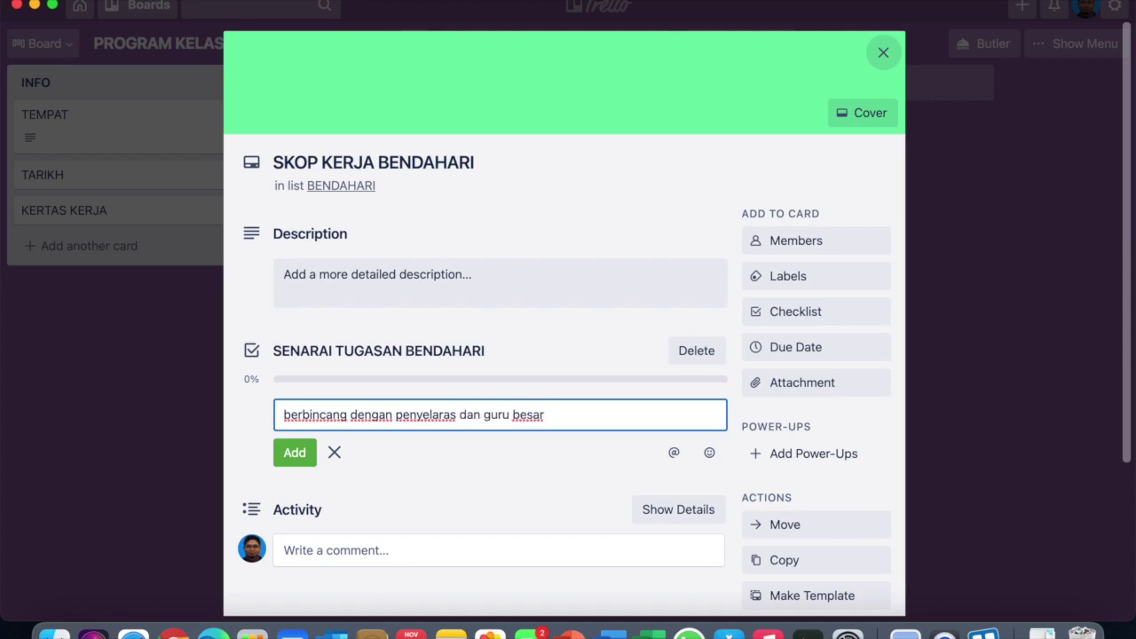
type(" mengenai kewangan")
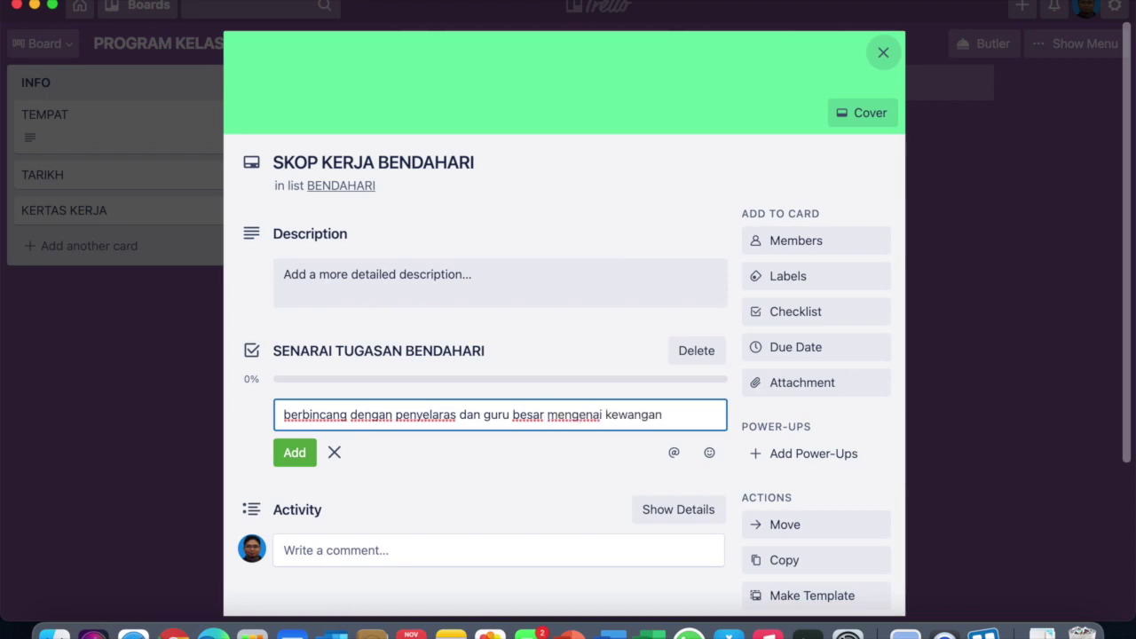
left_click(294, 453)
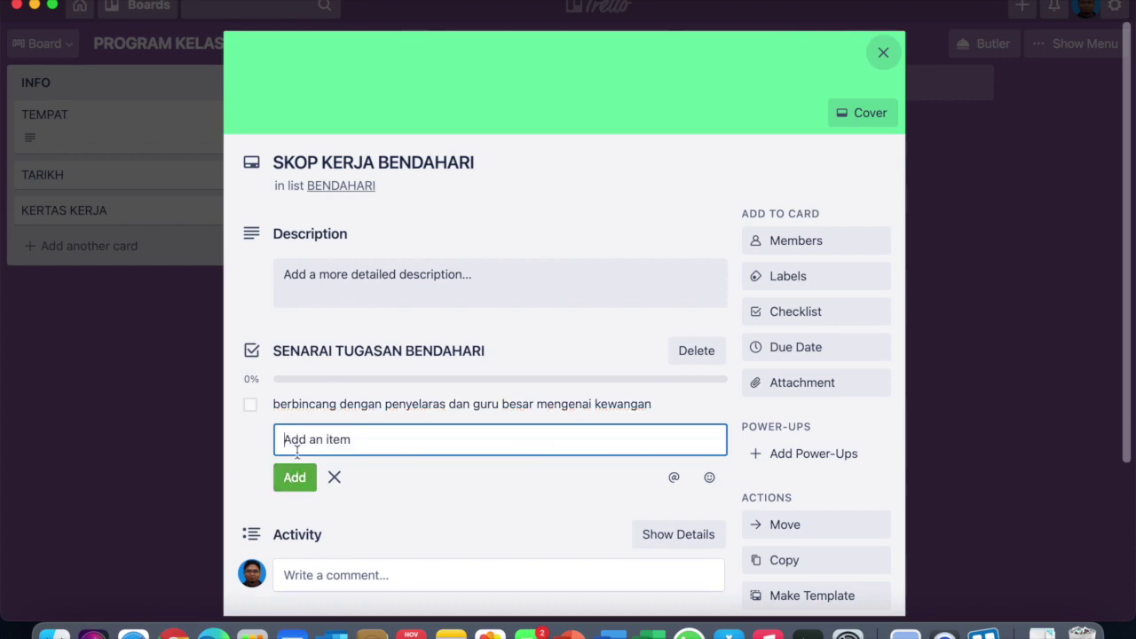
- Mark the berbincang dengan penyelaras checklist item as complete and close the card
scroll(298, 453, "down", 1)
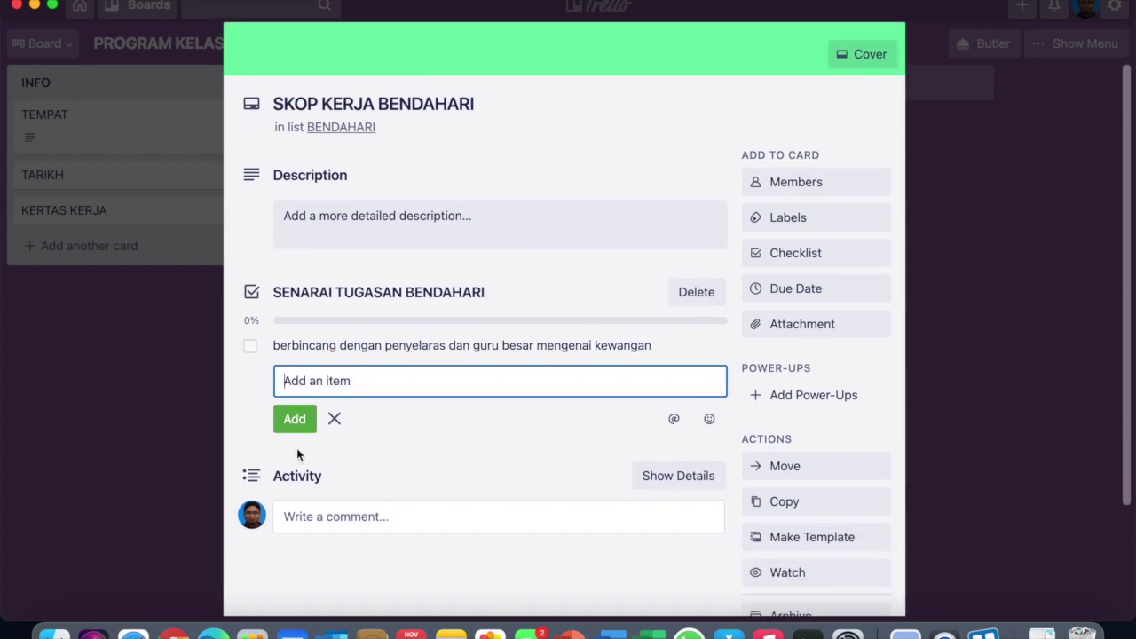
left_click(253, 349)
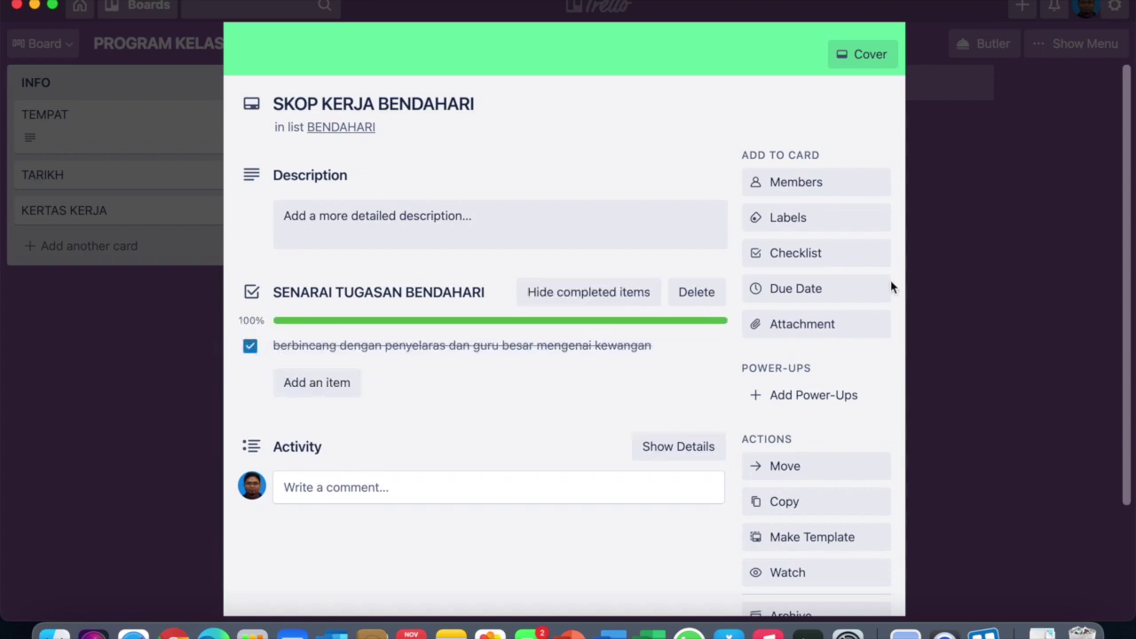
left_click(952, 289)
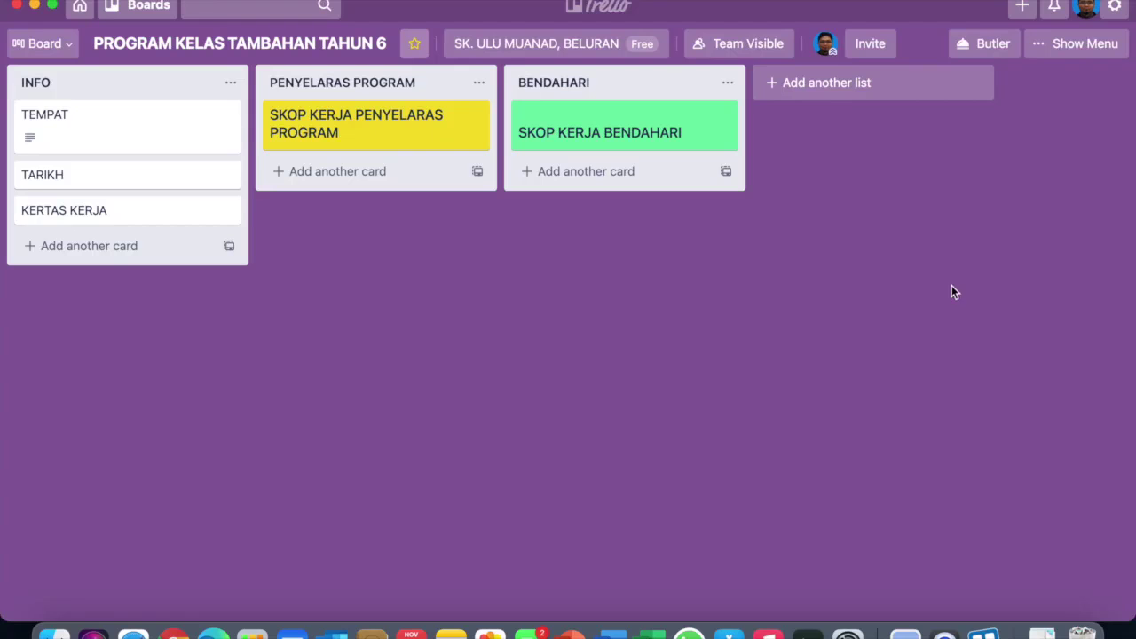
- Add a fourth list titled MAKANAN to the board
left_click(858, 90)
left_click(857, 89)
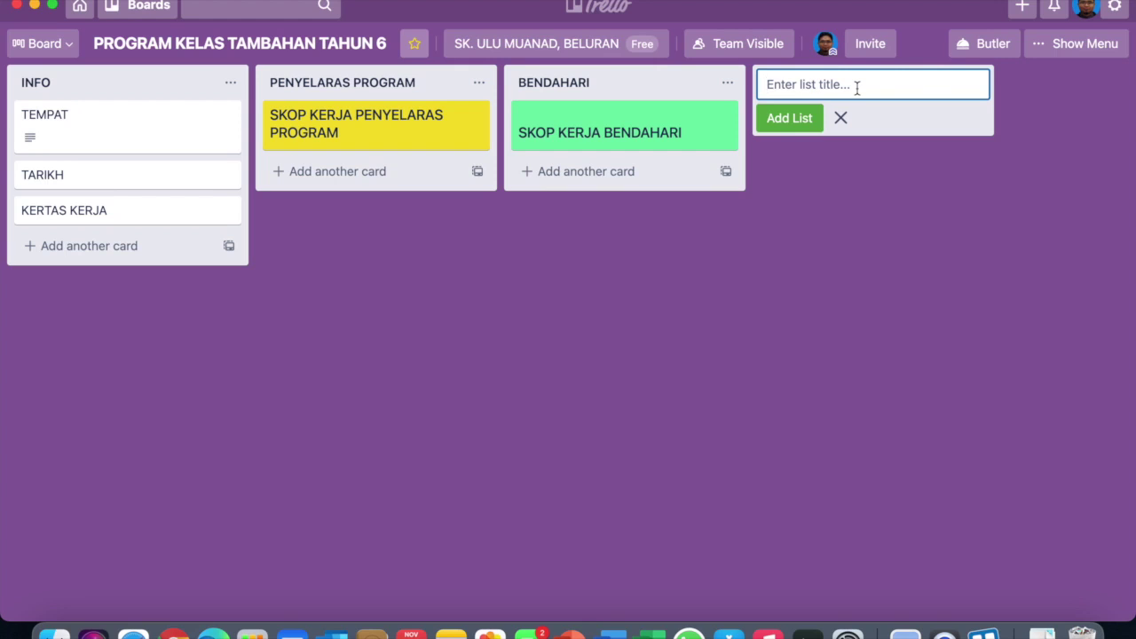
type("MAKANAN")
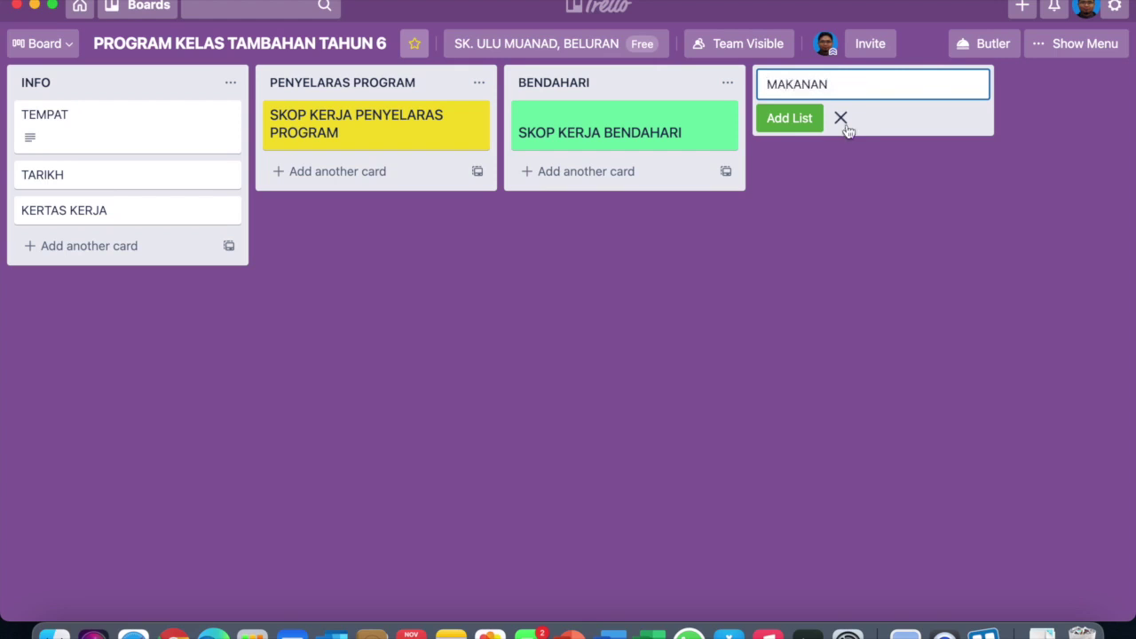
left_click(793, 127)
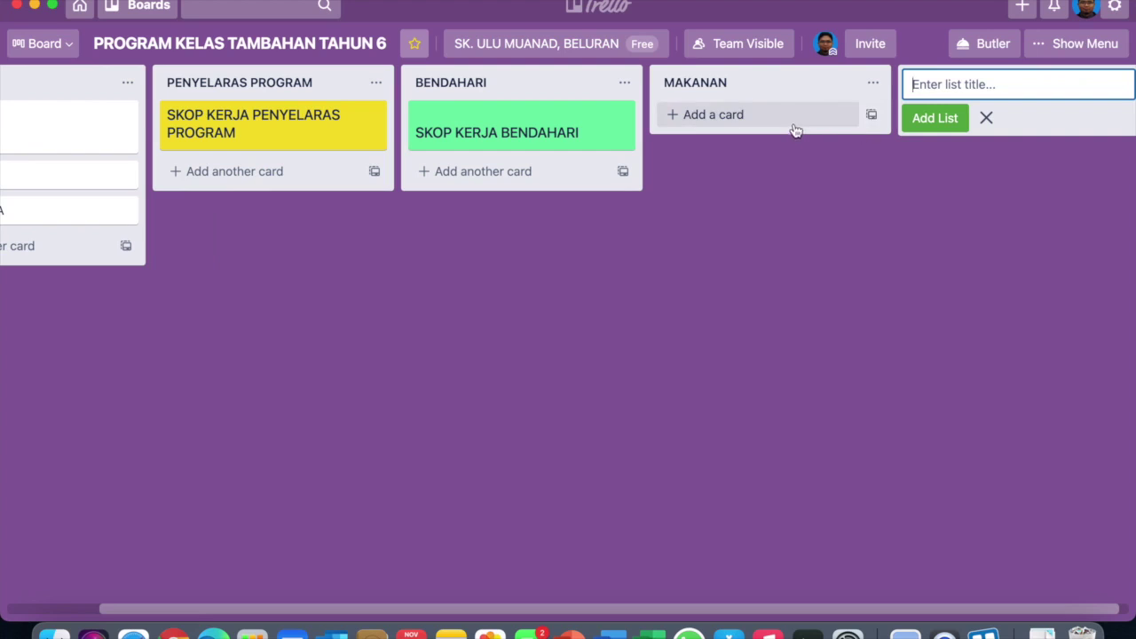
- Add a card titled SKOP KERJA MAKANAN to the MAKANAN list
left_click(794, 129)
type("SKO")
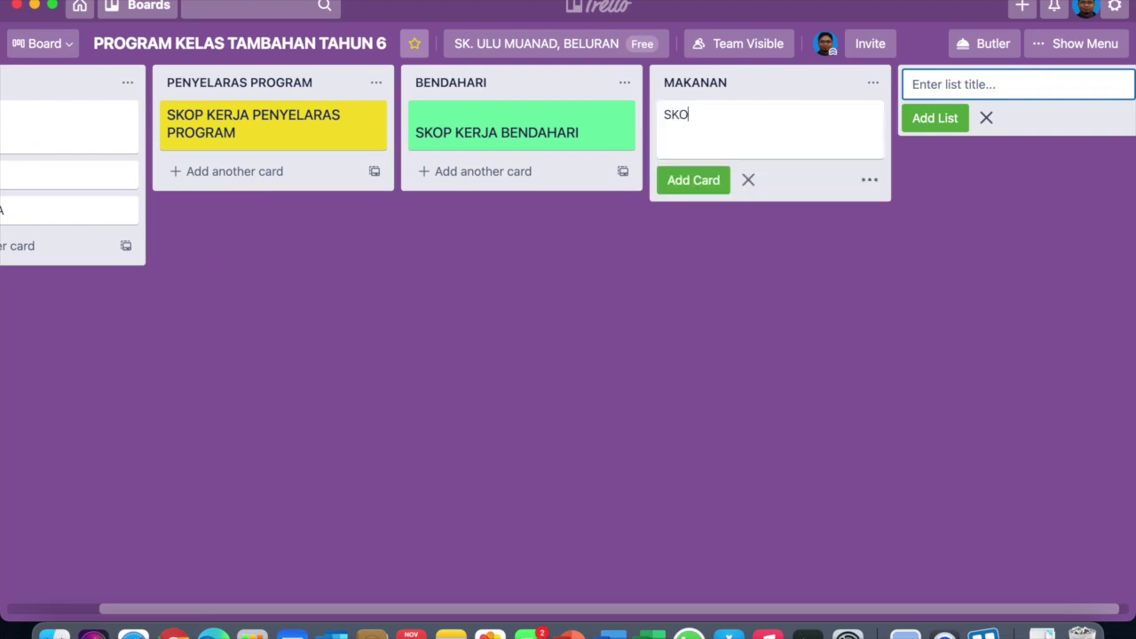
type("P KERJA MAKANAN")
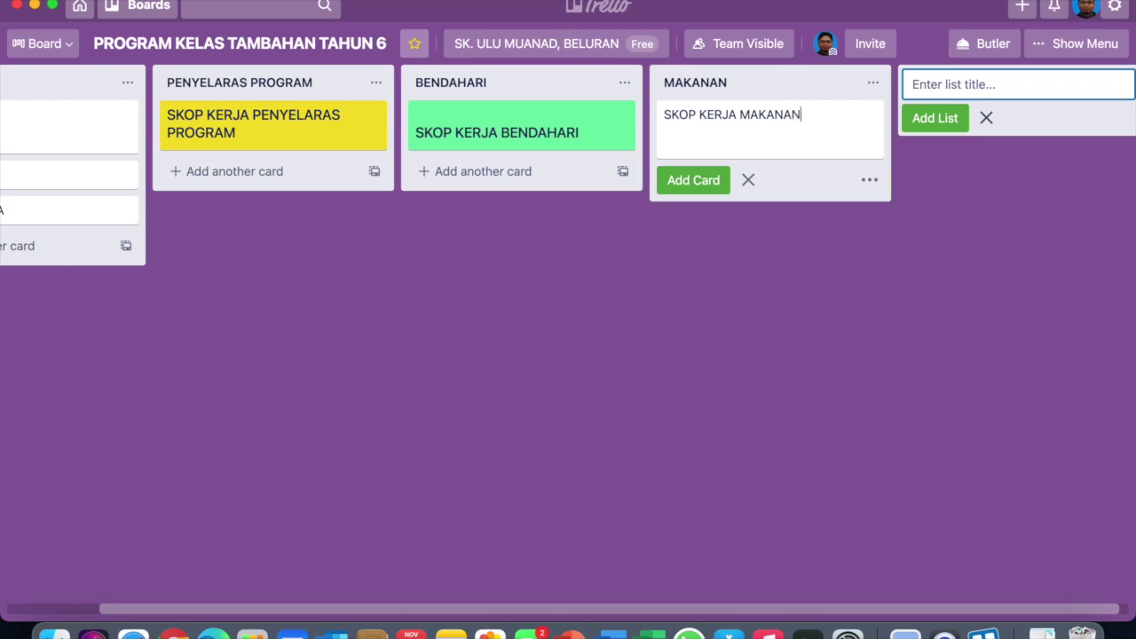
left_click(693, 180)
- Give the SKOP KERJA MAKANAN card an orange cover in the full-card size and close the card
left_click(843, 117)
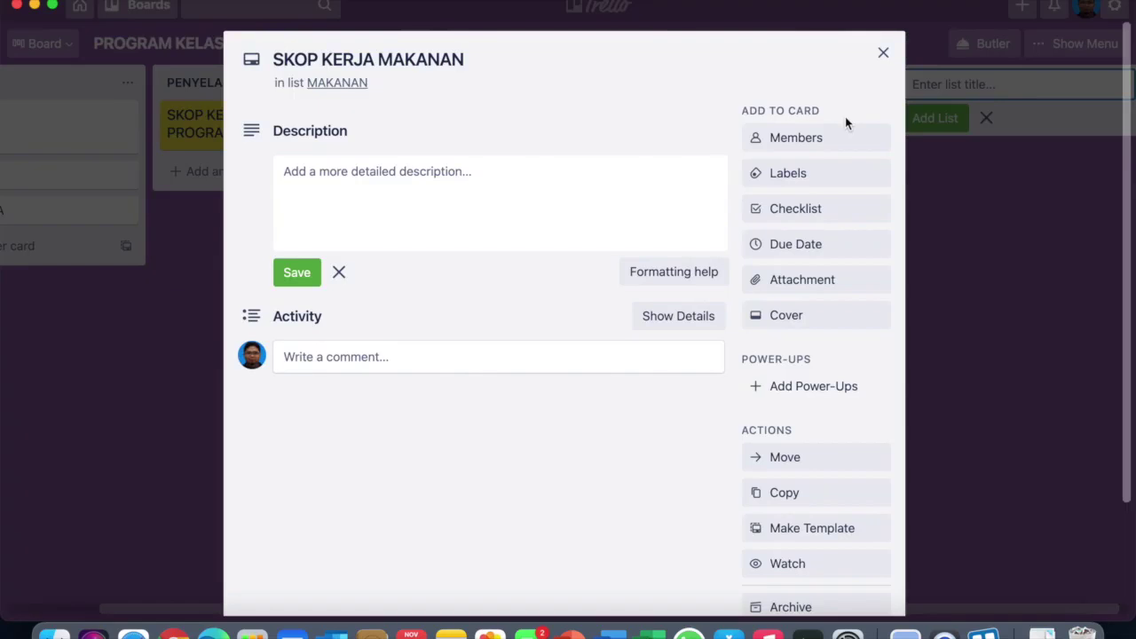
left_click(804, 314)
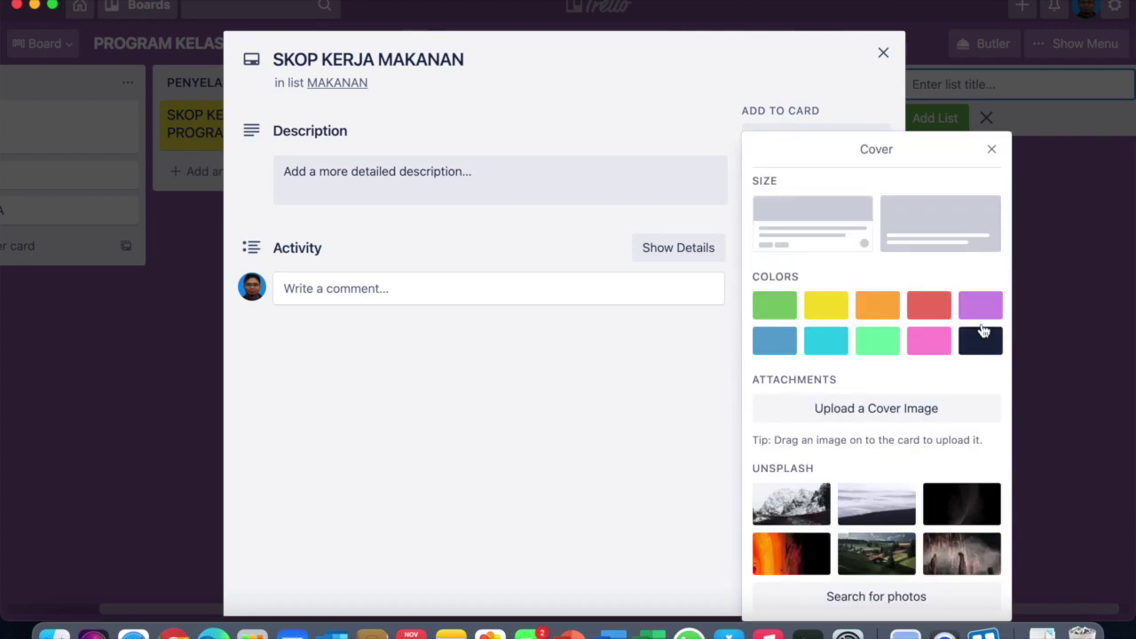
left_click(877, 306)
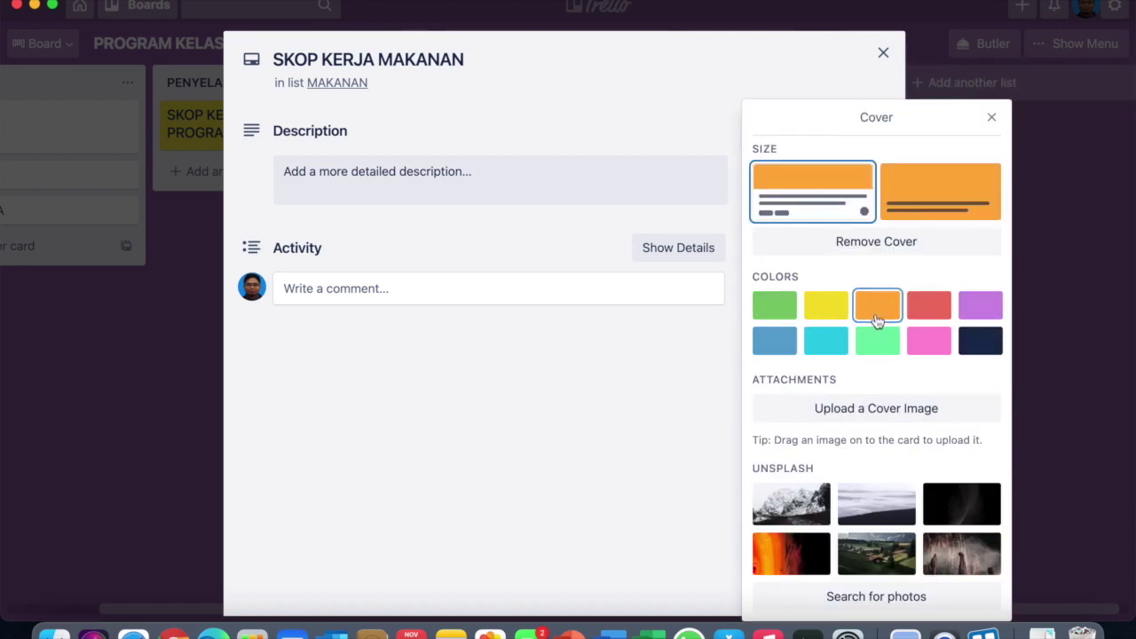
left_click(950, 191)
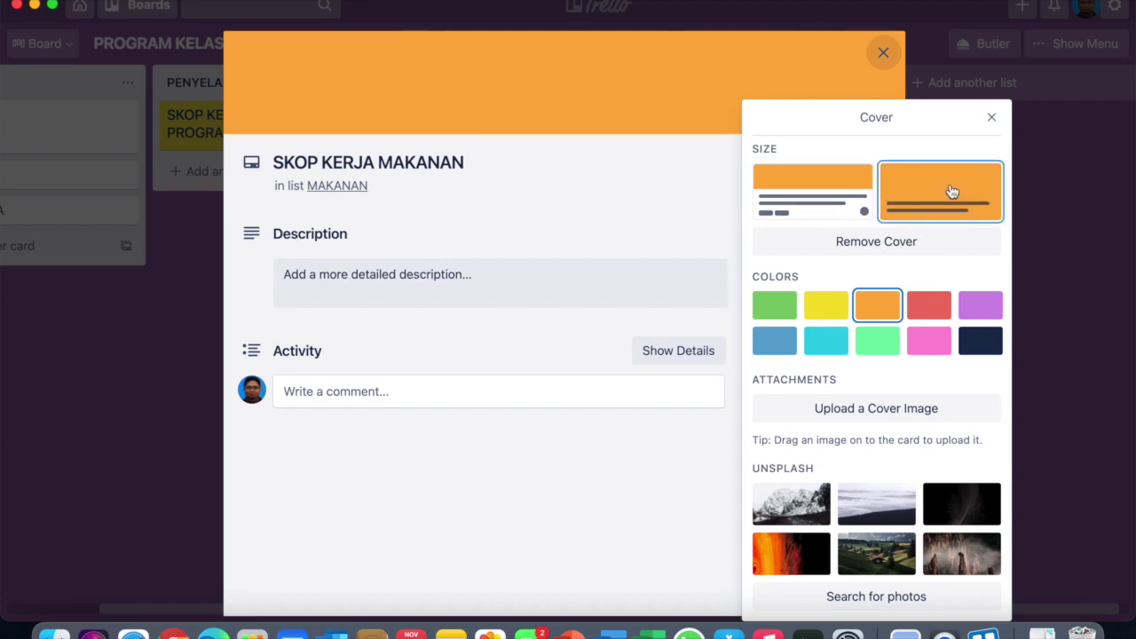
left_click(826, 193)
left_click(955, 201)
left_click(850, 196)
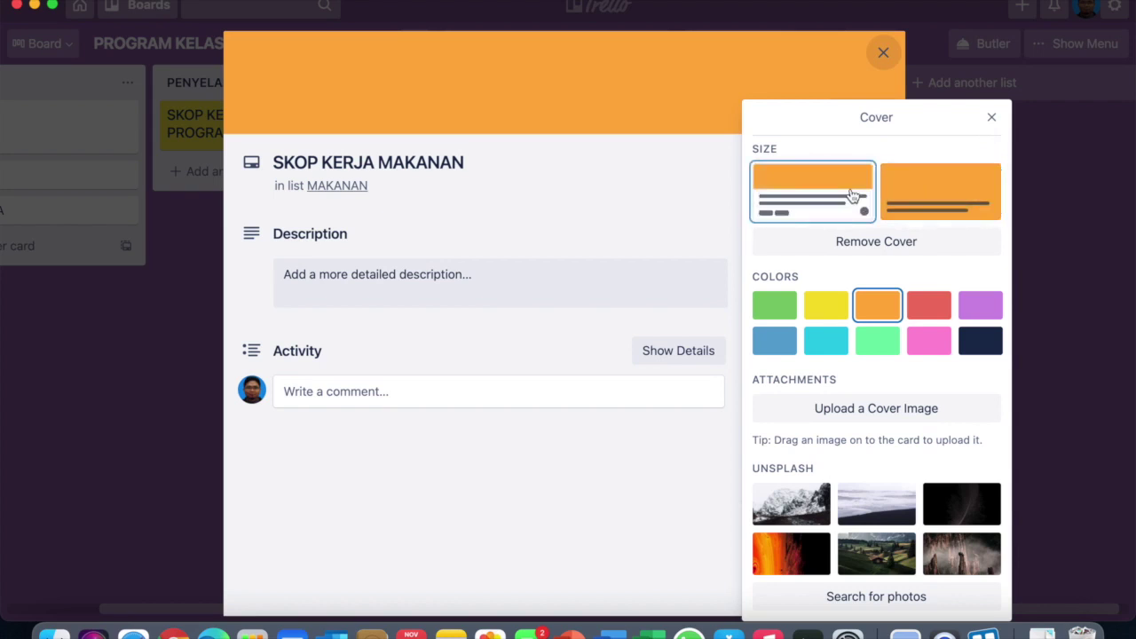
left_click(955, 185)
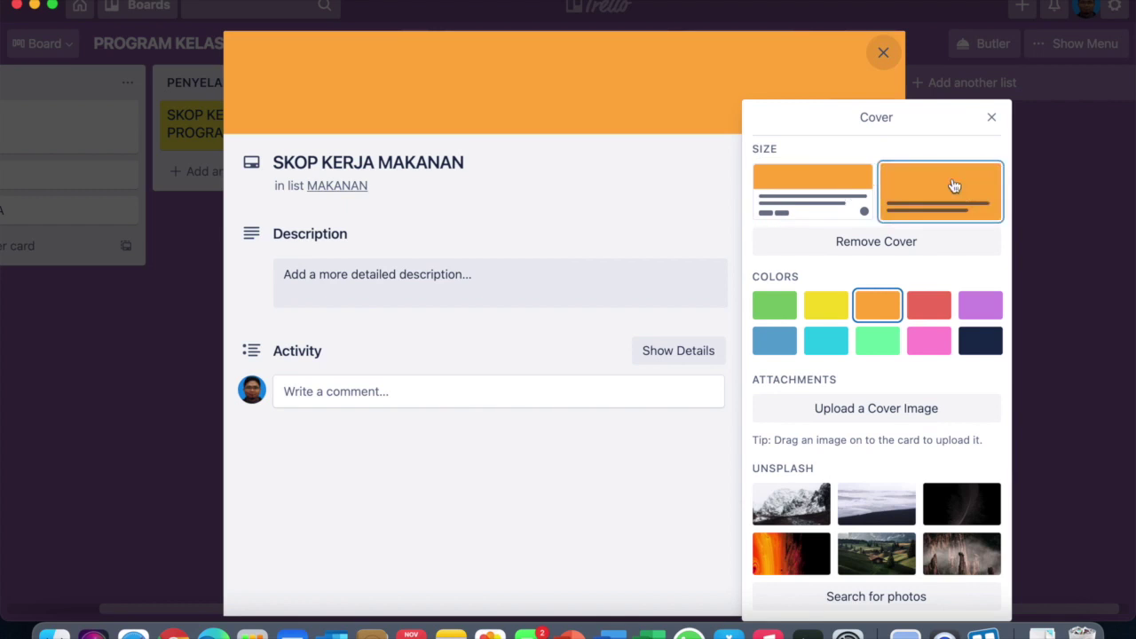
left_click(991, 117)
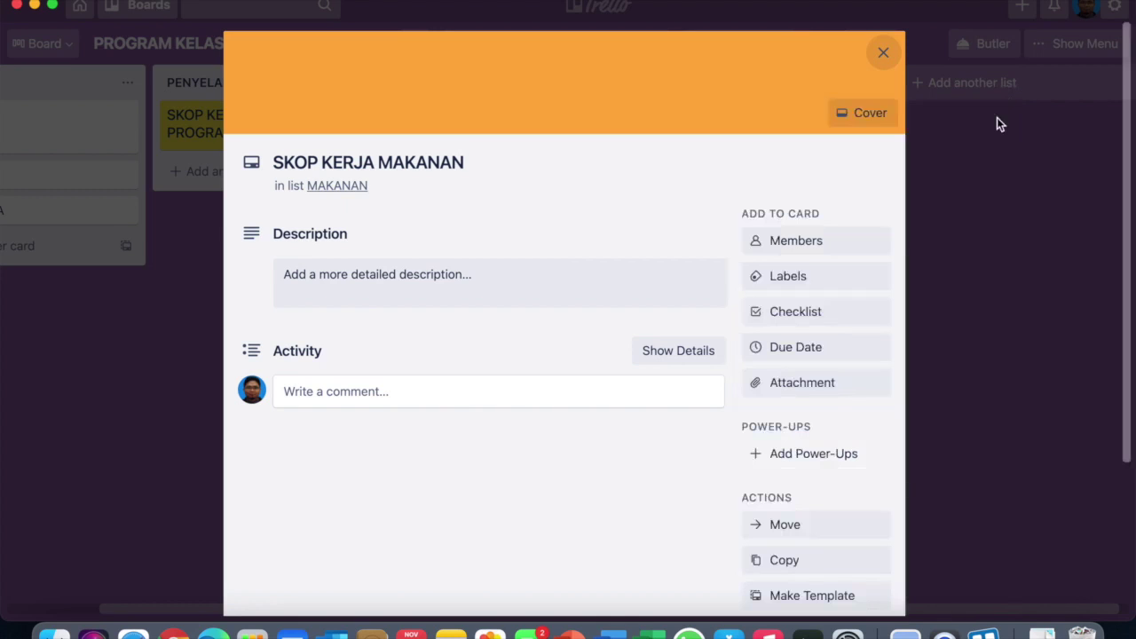
left_click(885, 53)
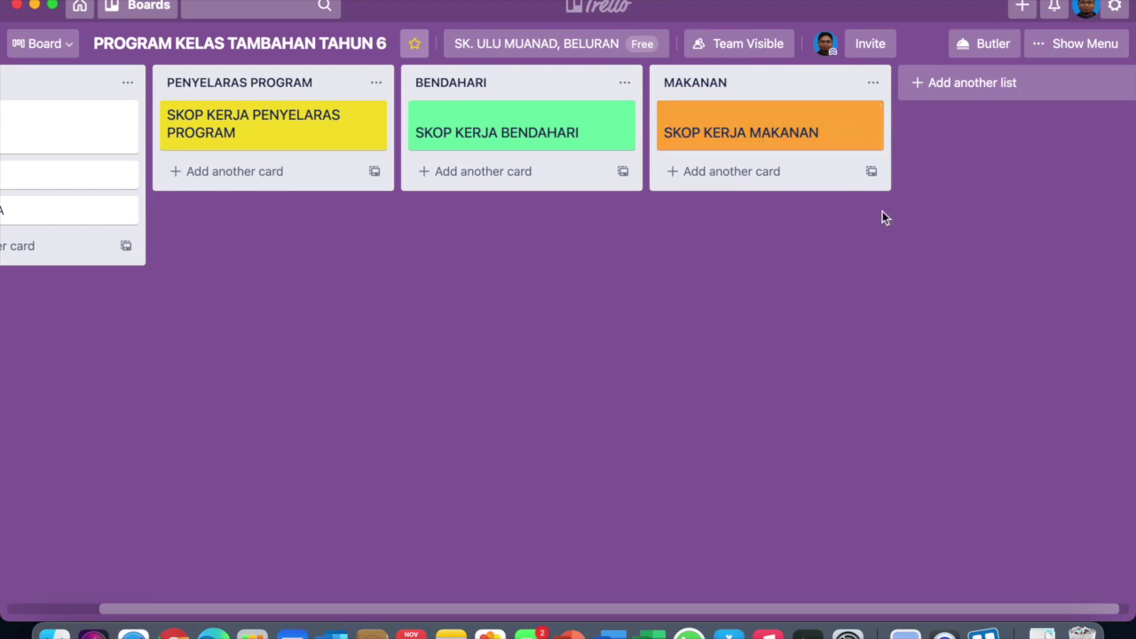
- Add a checklist titled SENARAI TUGASAN MAKANAN to the SKOP KERJA MAKANAN card, without copying items from another checklist
left_click(792, 141)
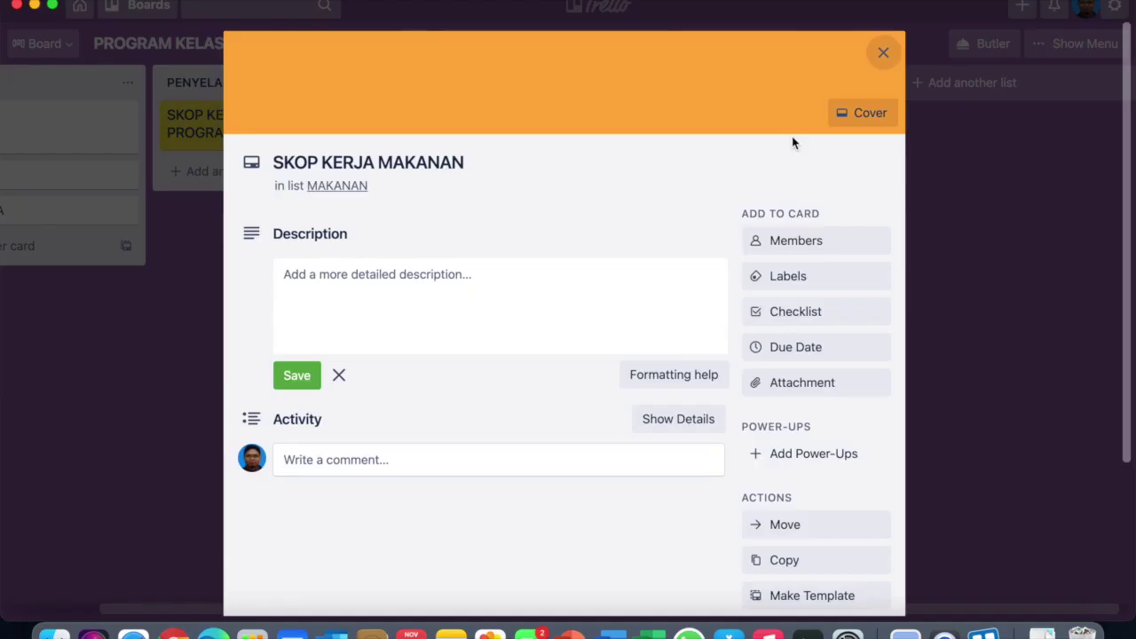
left_click(778, 321)
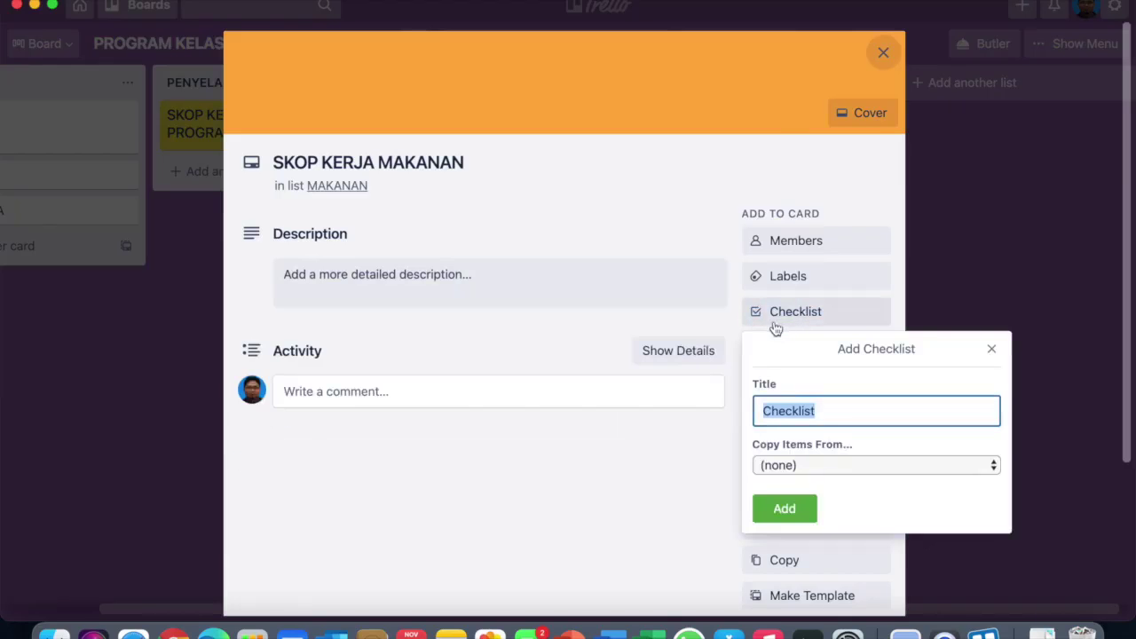
left_click(817, 470)
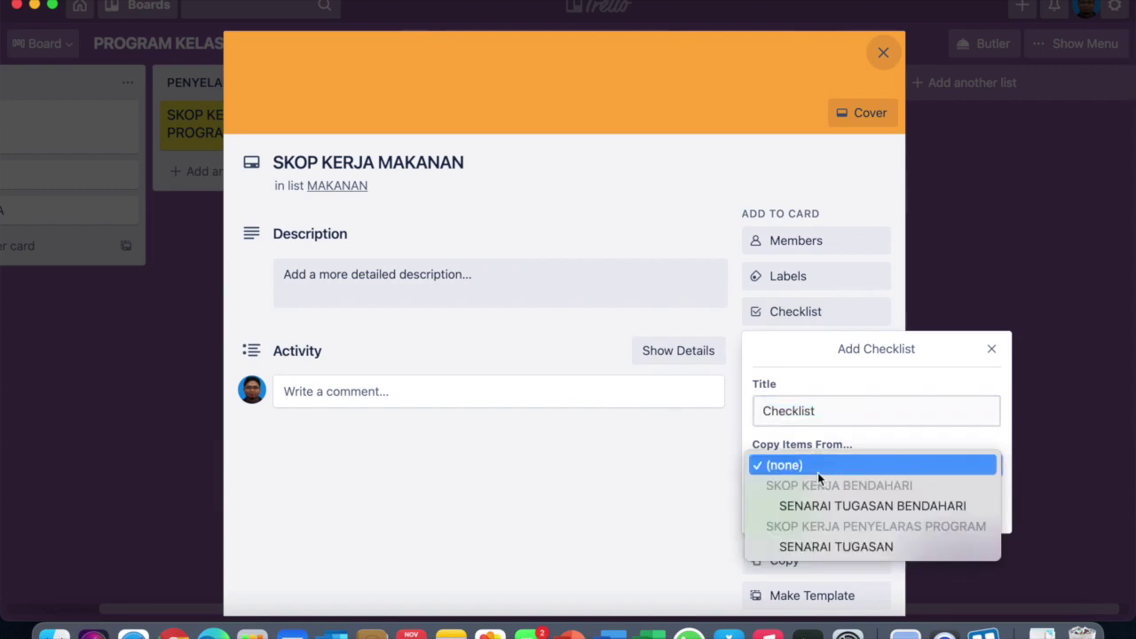
left_click(849, 411)
left_click(849, 410)
left_click(849, 411)
key("super+a")
type("SE")
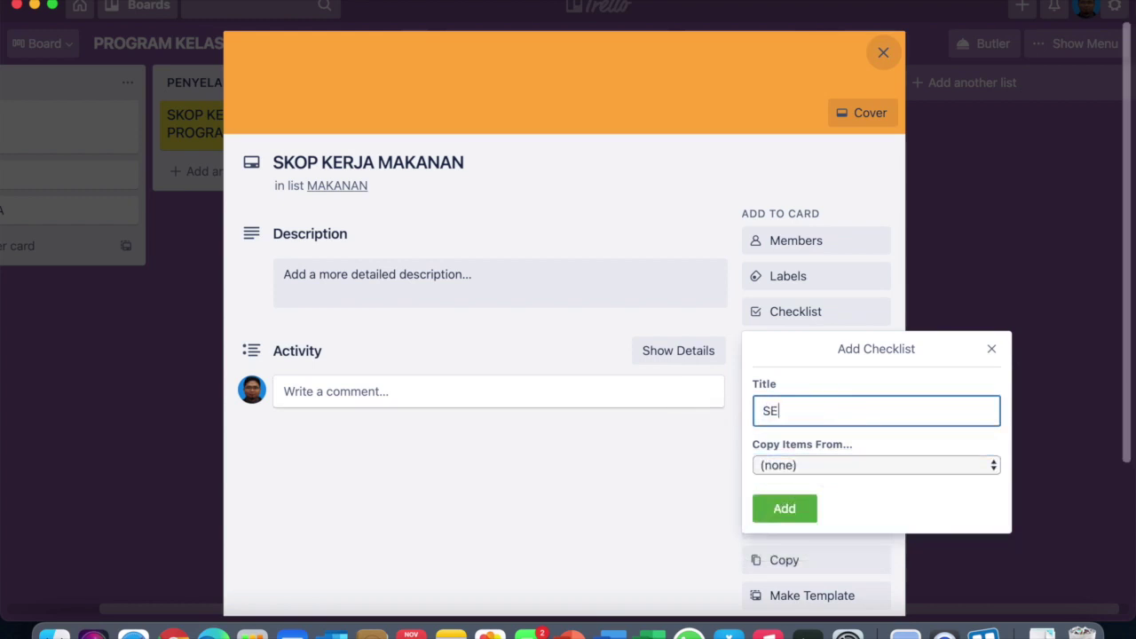
type("NARAI TUGASAN MAKANAN")
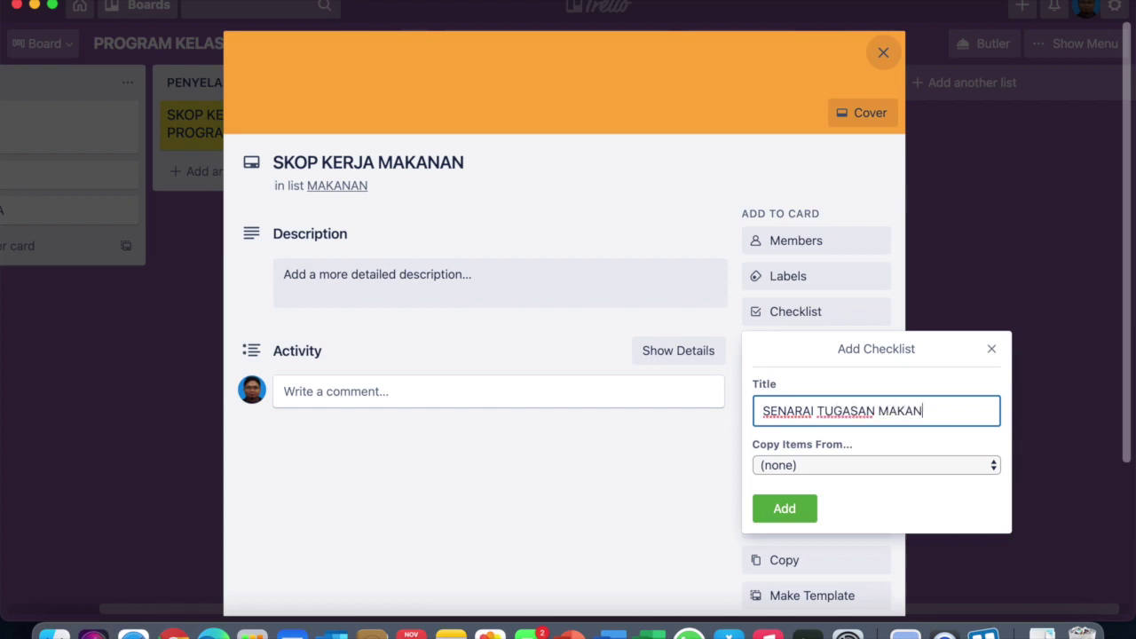
left_click(773, 513)
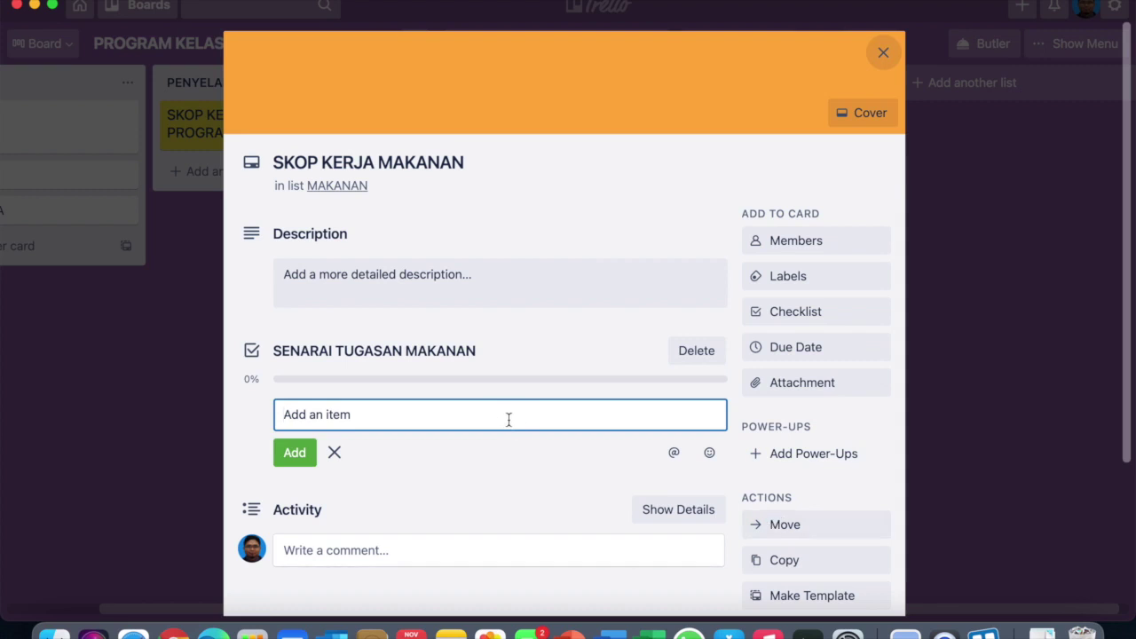
- Add the items "Menyediakan menu.", "Berbincang dengan wakil kantin." and "Memantau pemberian makanan kepada pelajar." to the SENARAI TUGASAN MAKANAN checklist
type("Menyediakan menu.")
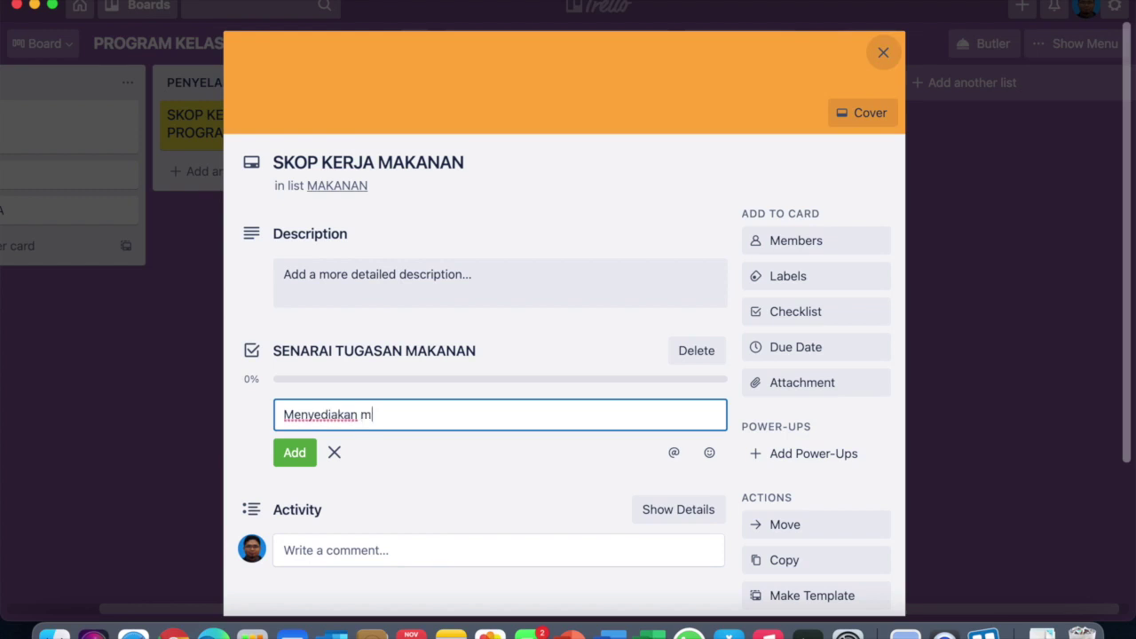
left_click(297, 453)
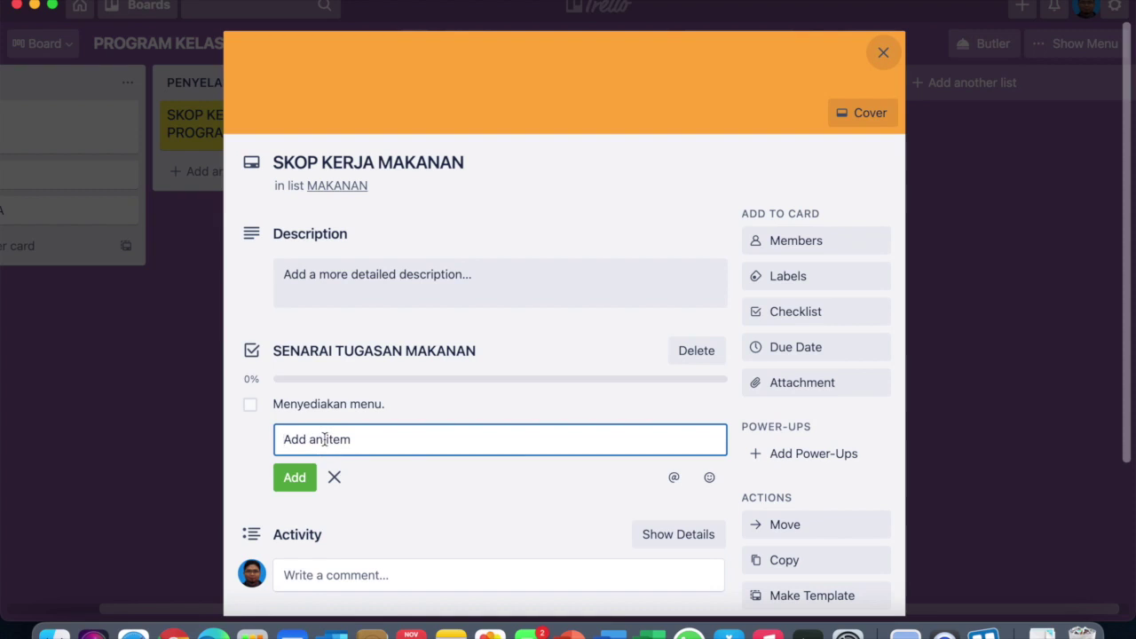
type("Berbincang dengan ")
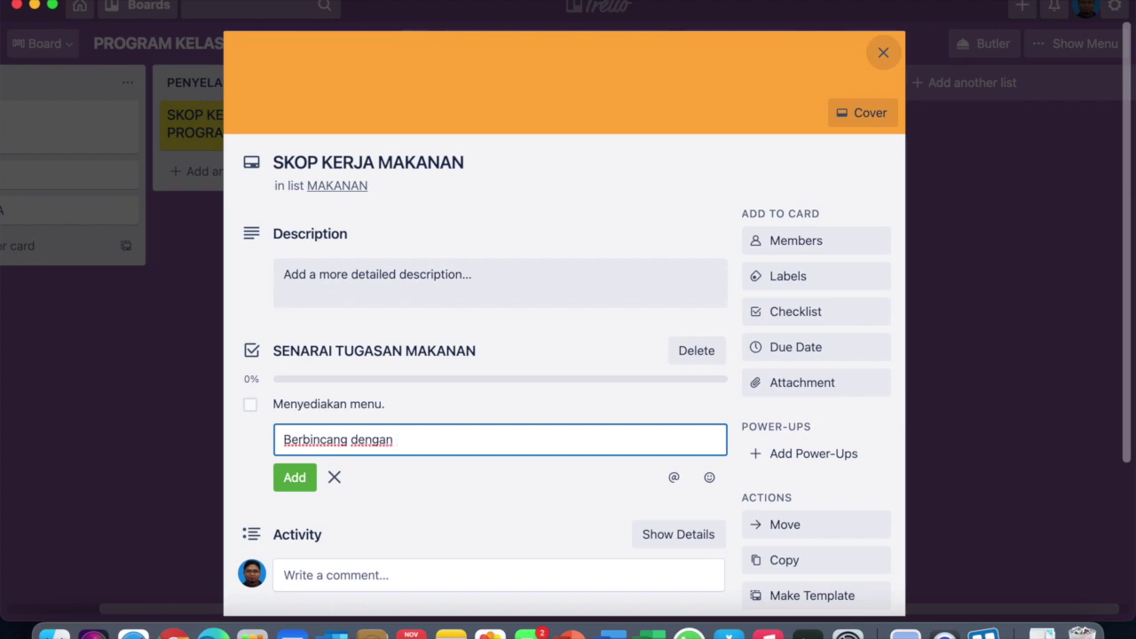
type("wakil kantin.")
left_click(294, 478)
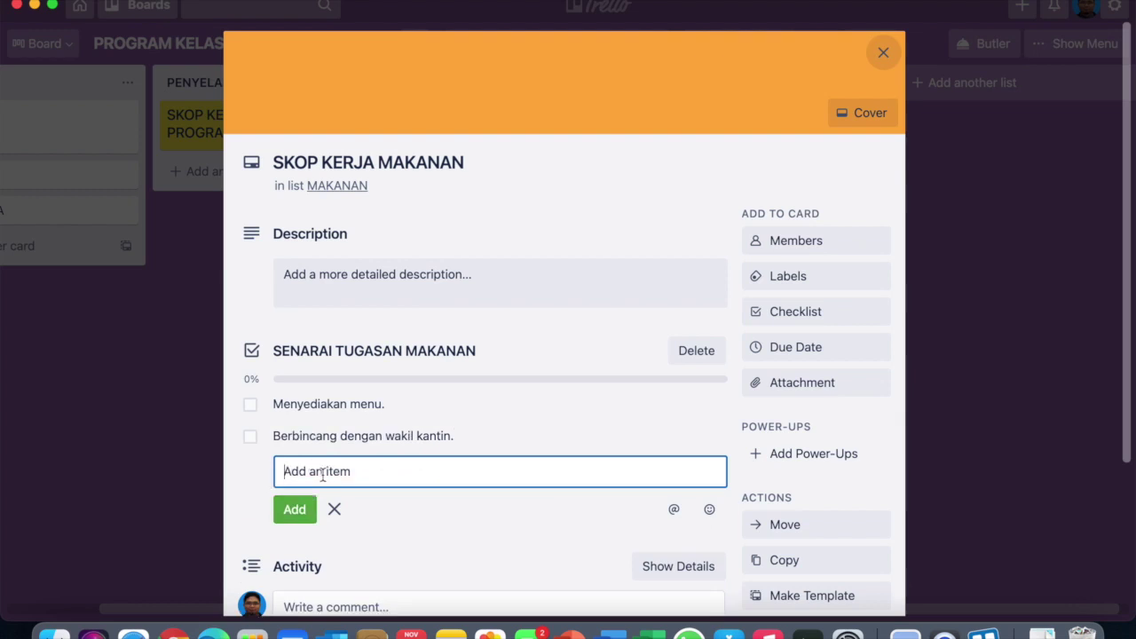
type("Memantau pemberian makanan kepada pelajar.")
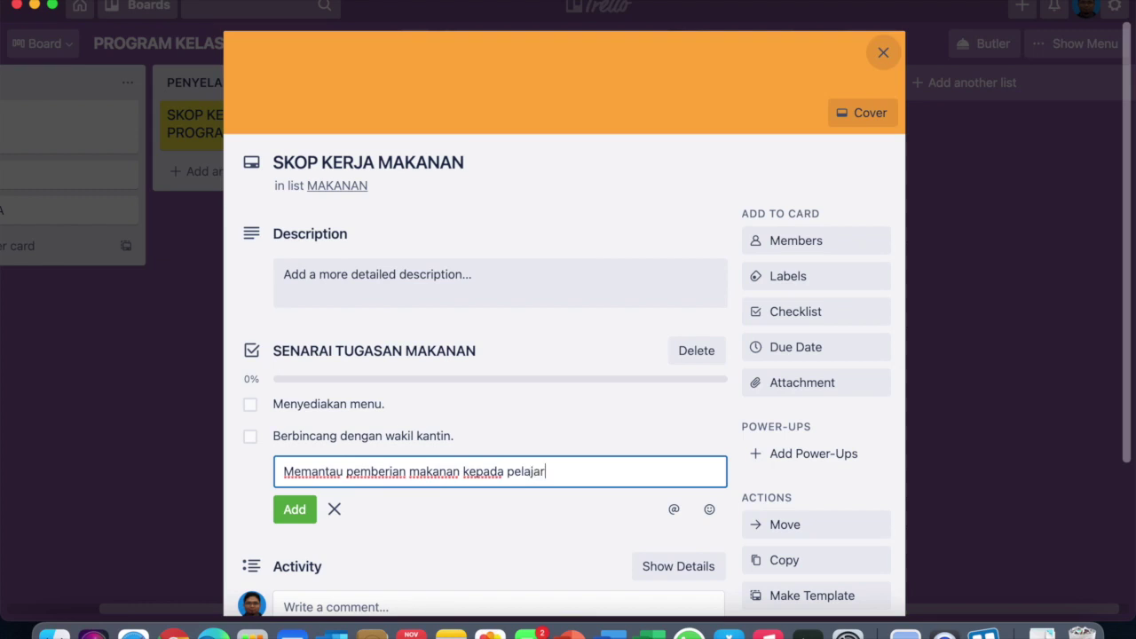
left_click(284, 503)
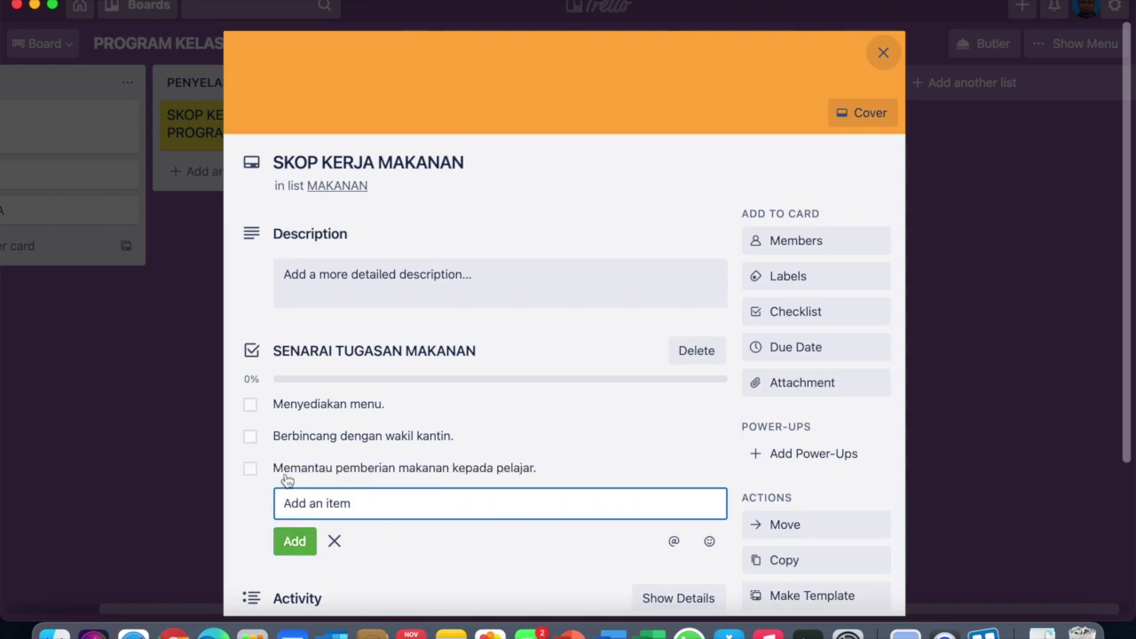
- Mark the Menyediakan menu and Berbincang dengan wakil kantin checklist items as complete and close the card
left_click(251, 405)
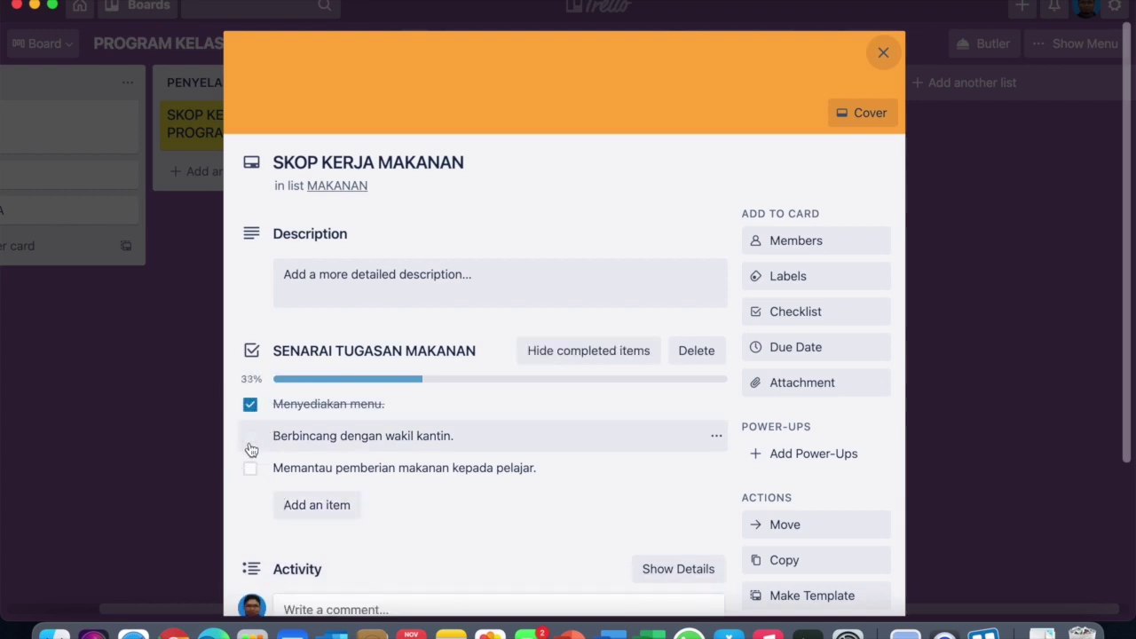
left_click(251, 437)
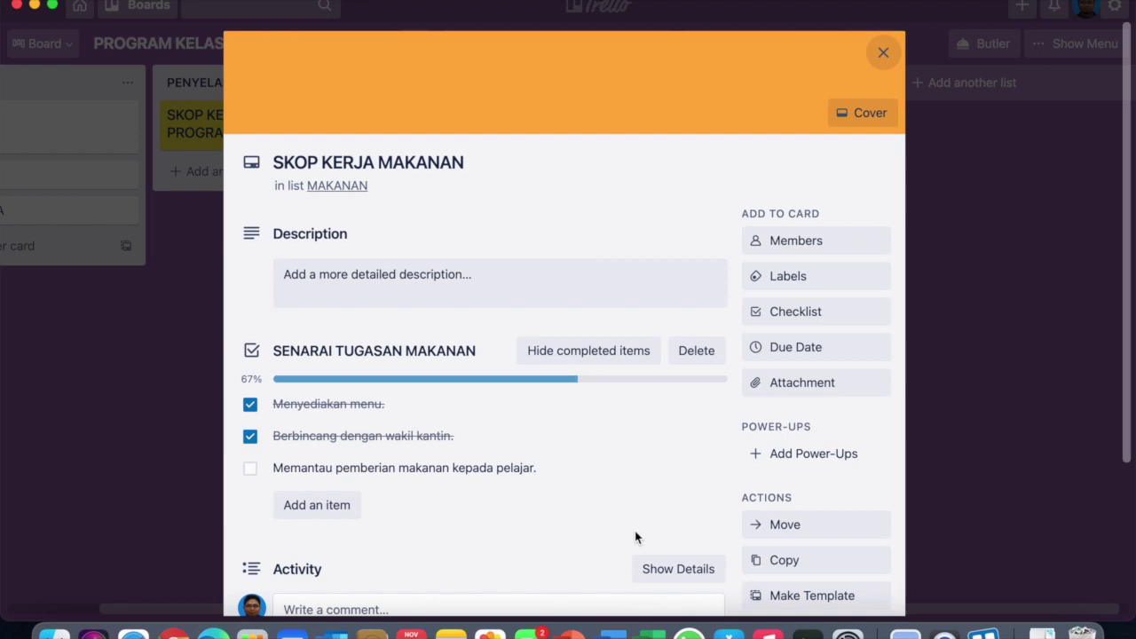
left_click(887, 58)
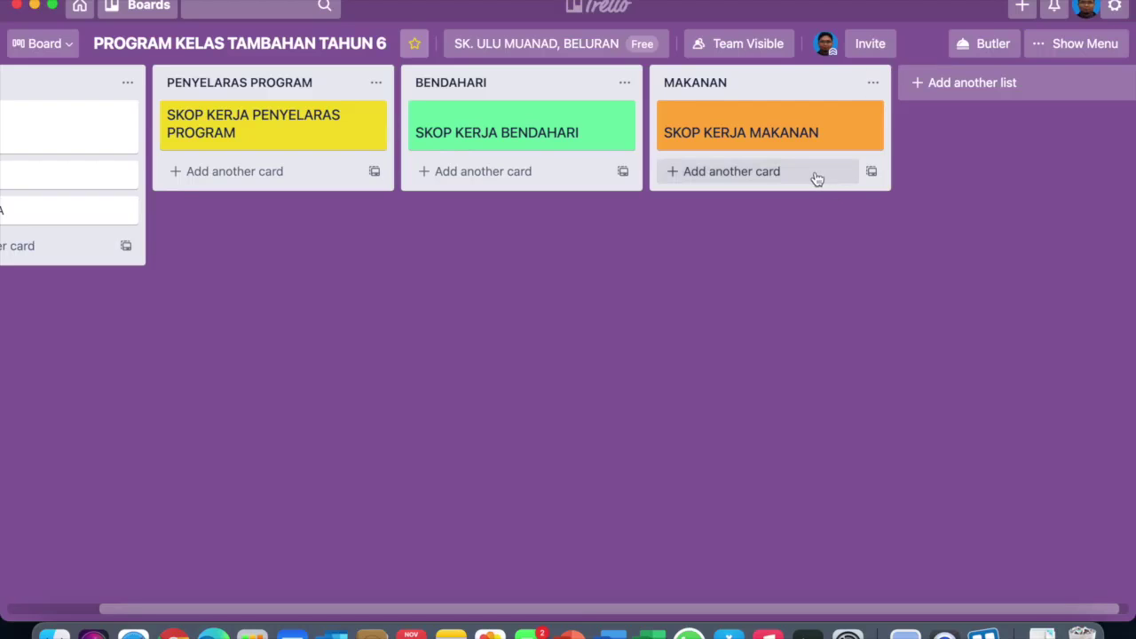
- Add a second card titled INVOIS to the MAKANAN list
left_click(746, 174)
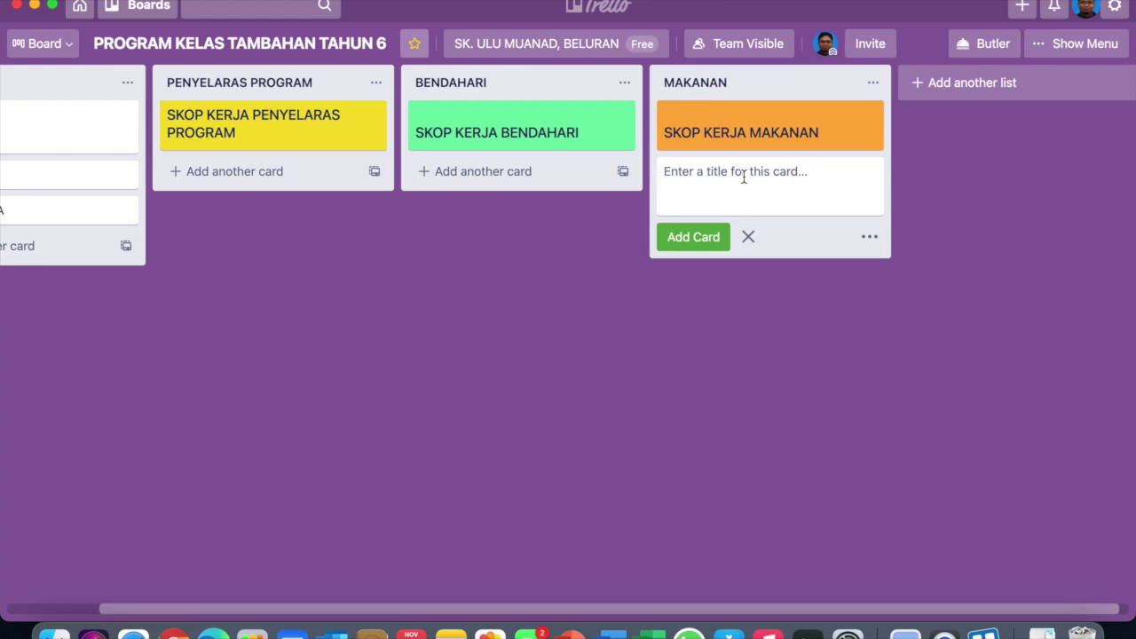
type("INVOIS")
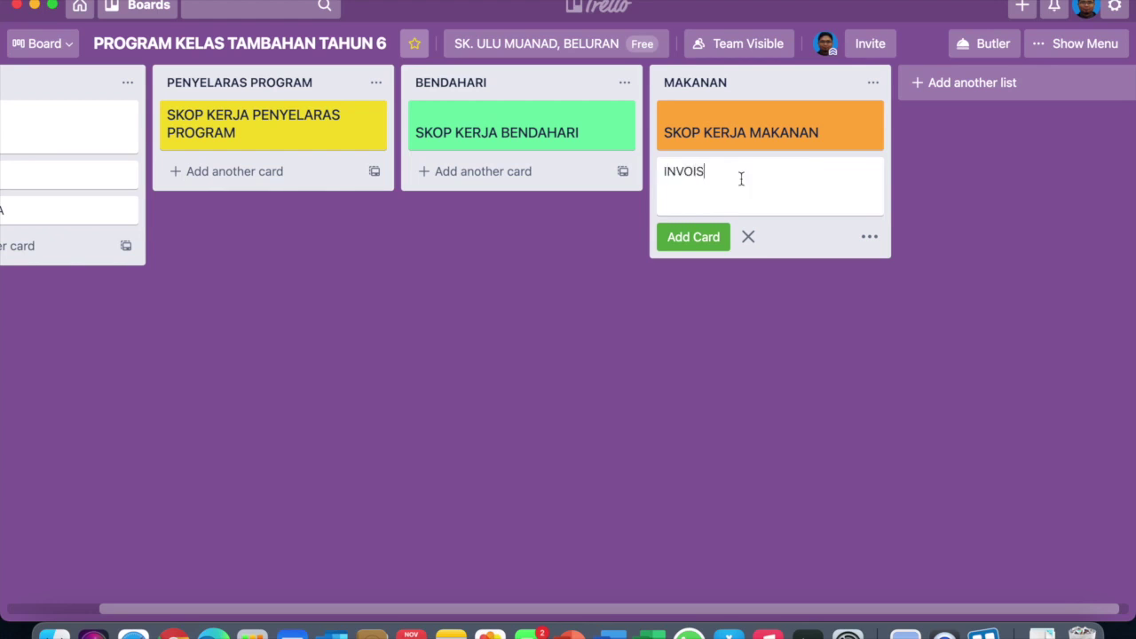
left_click(697, 236)
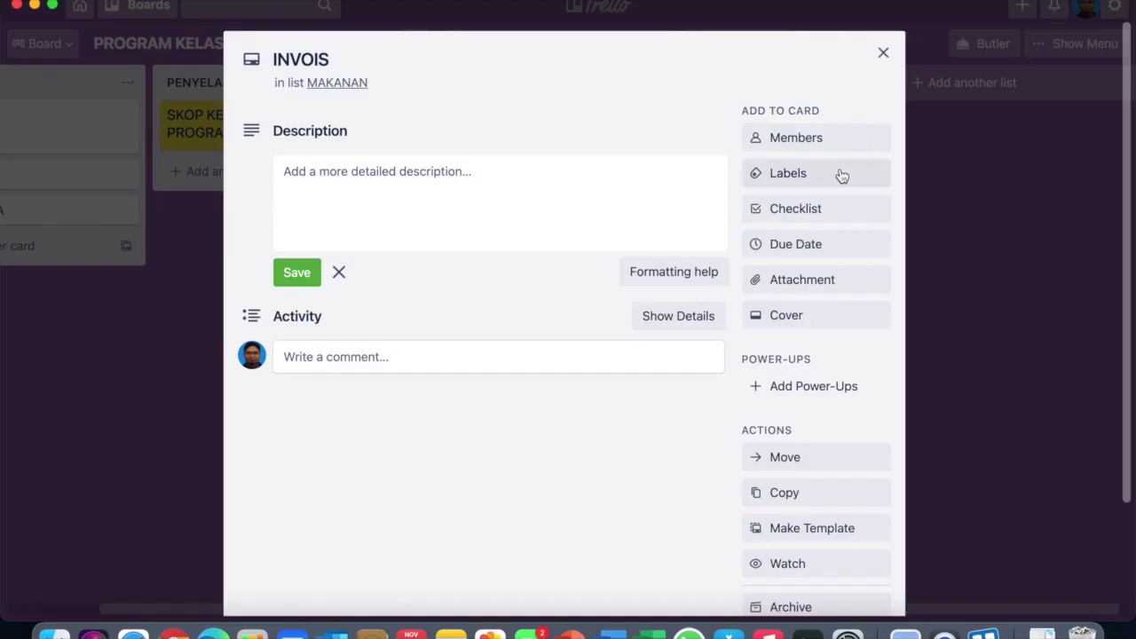
- Give the INVOIS card an orange cover in the full-card size and close the card
left_click(844, 174)
left_click(811, 318)
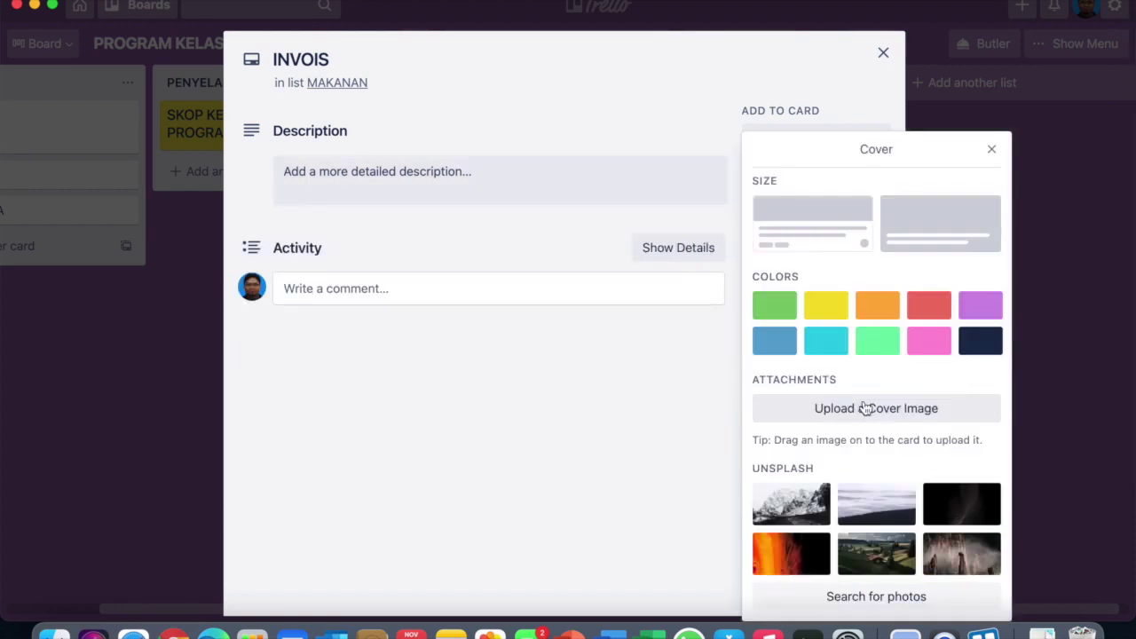
left_click(884, 307)
left_click(941, 190)
left_click(992, 118)
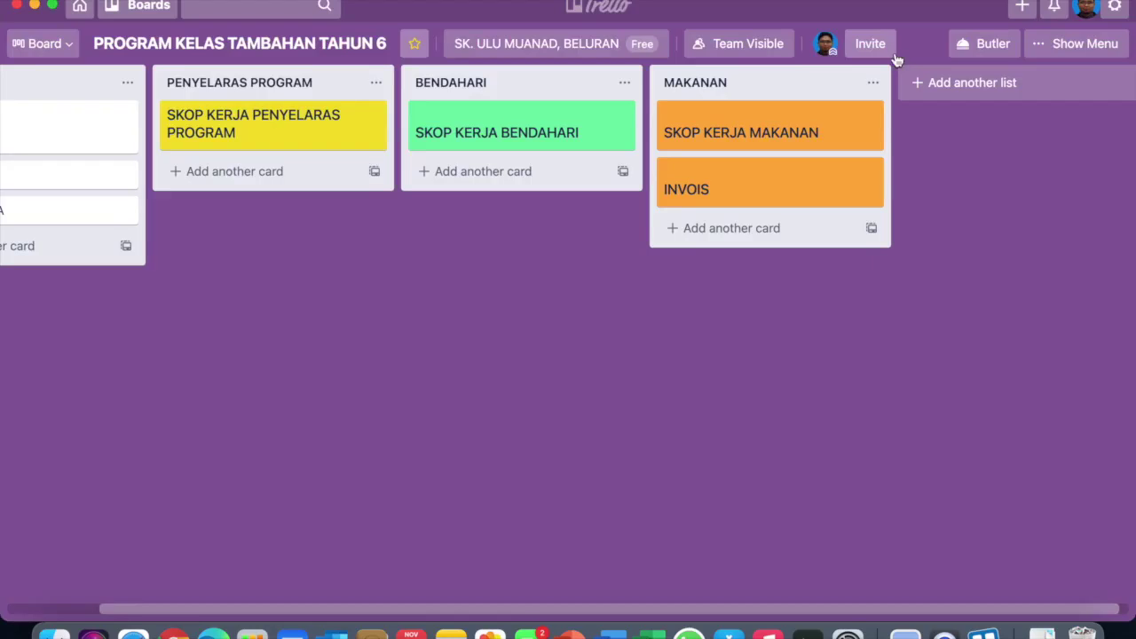
- View the attachment source options of the INVOIS card, close the card without attaching anything and return to the whole board
left_click(750, 184)
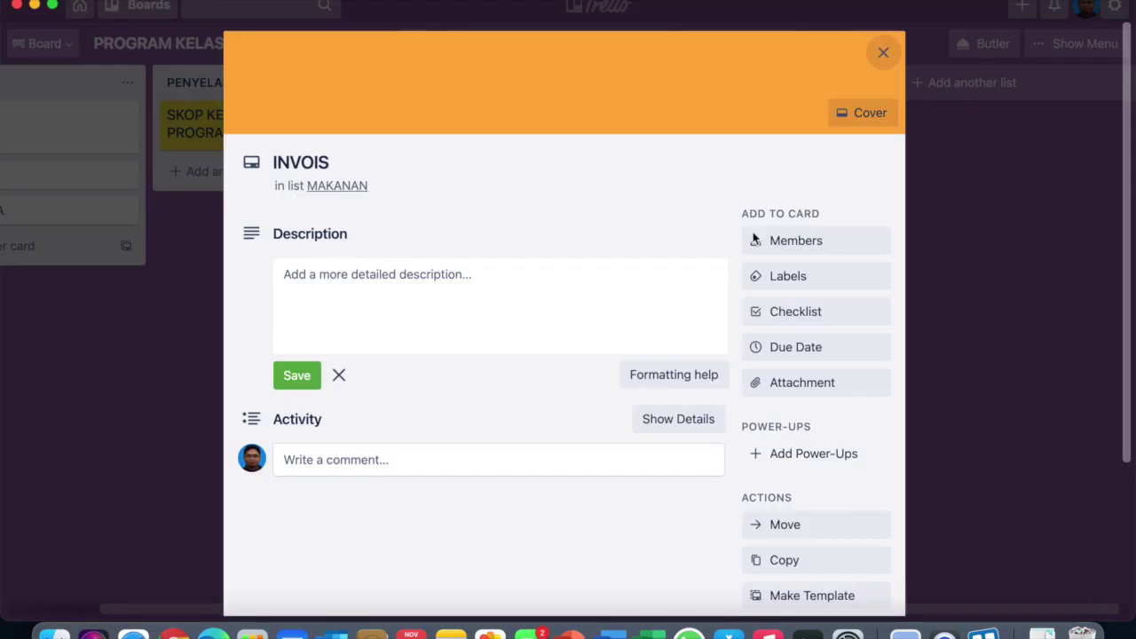
left_click(785, 383)
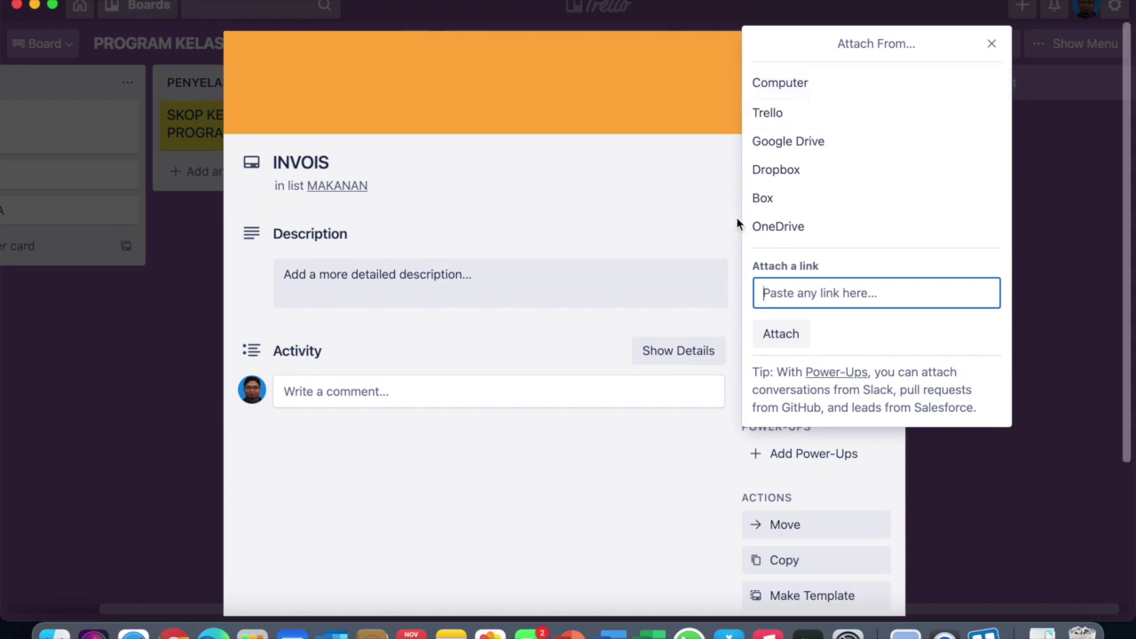
left_click(993, 44)
left_click(883, 53)
scroll(641, 291, "left", 2)
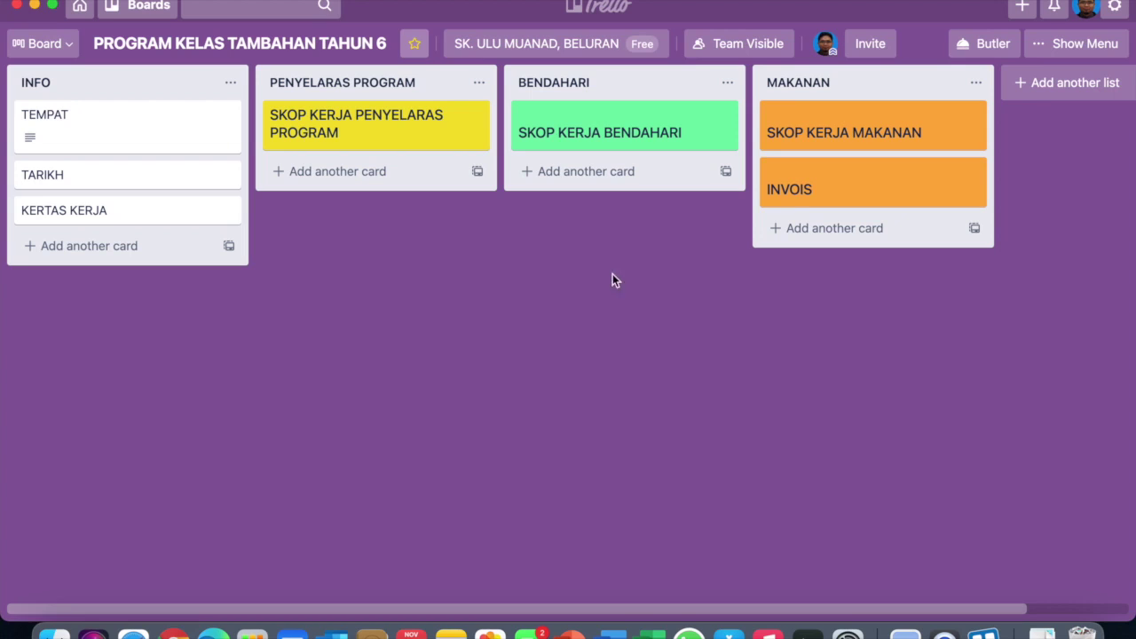
- Look over the home feed and open the starred board KEJOHANAN SUKAN OLAHRAGA TAHUNAN UM 2020 from the boards overview
left_click(79, 7)
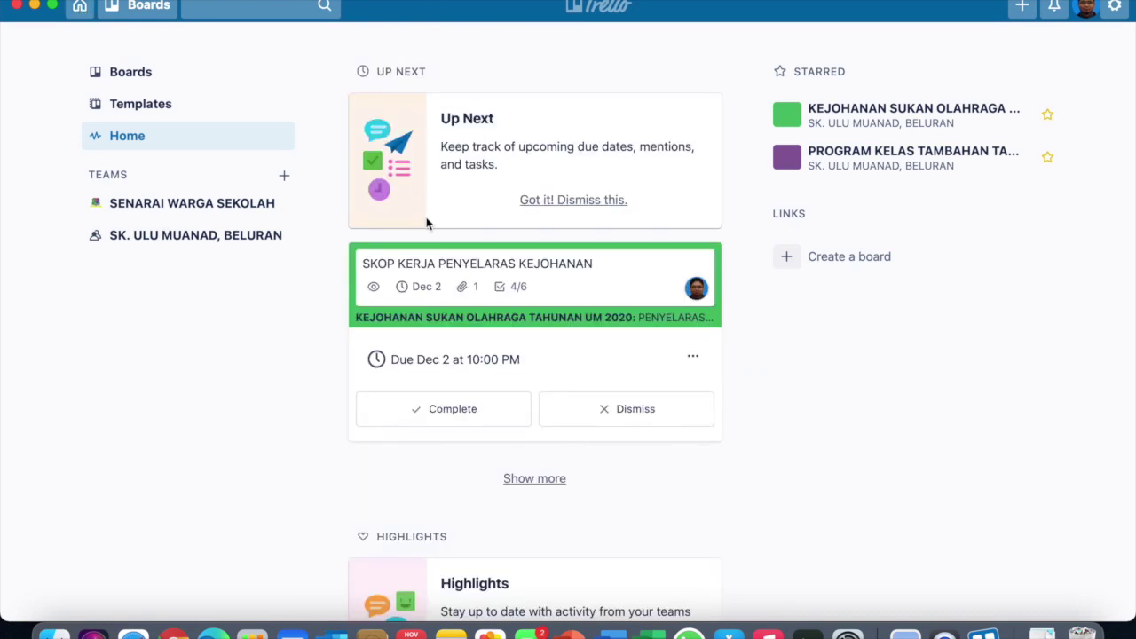
scroll(426, 222, "down", 10)
scroll(426, 223, "up", 10)
left_click(209, 80)
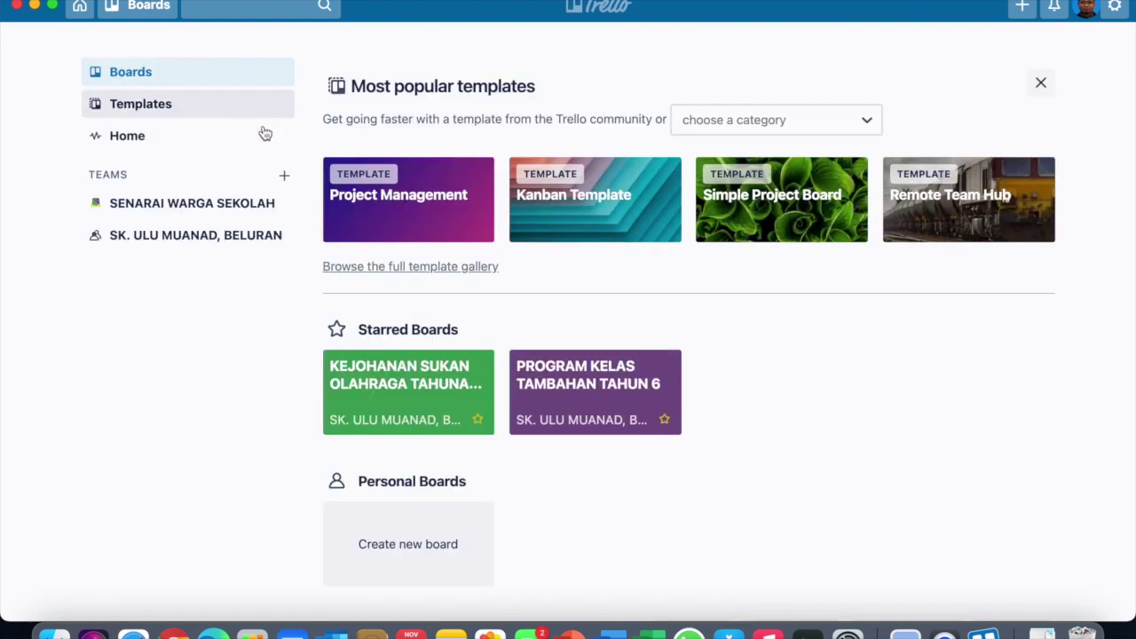
left_click(388, 413)
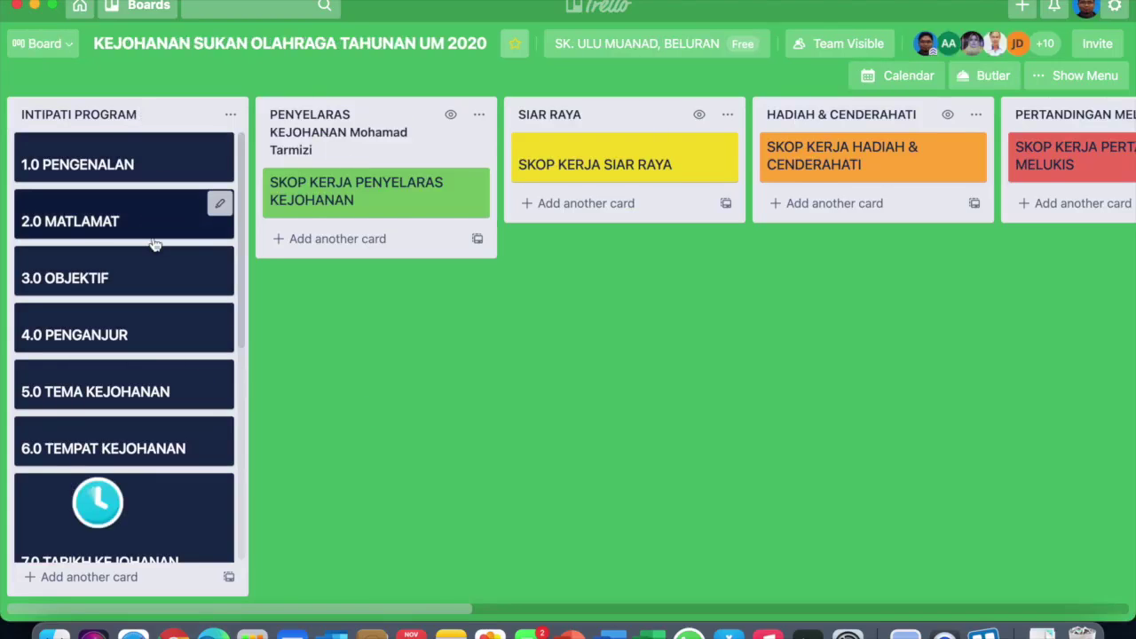
- Examine the cards in the INTIPATI PROGRAM list and the committee and competition lists across the board
scroll(154, 245, "down", 5)
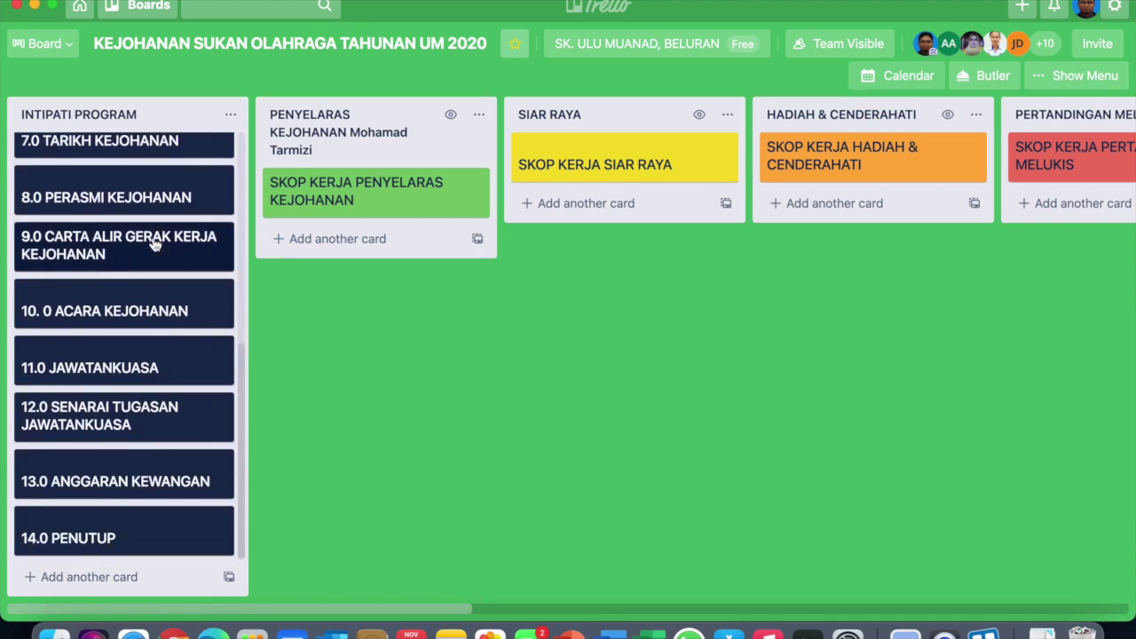
scroll(154, 245, "up", 3)
scroll(155, 245, "up", 3)
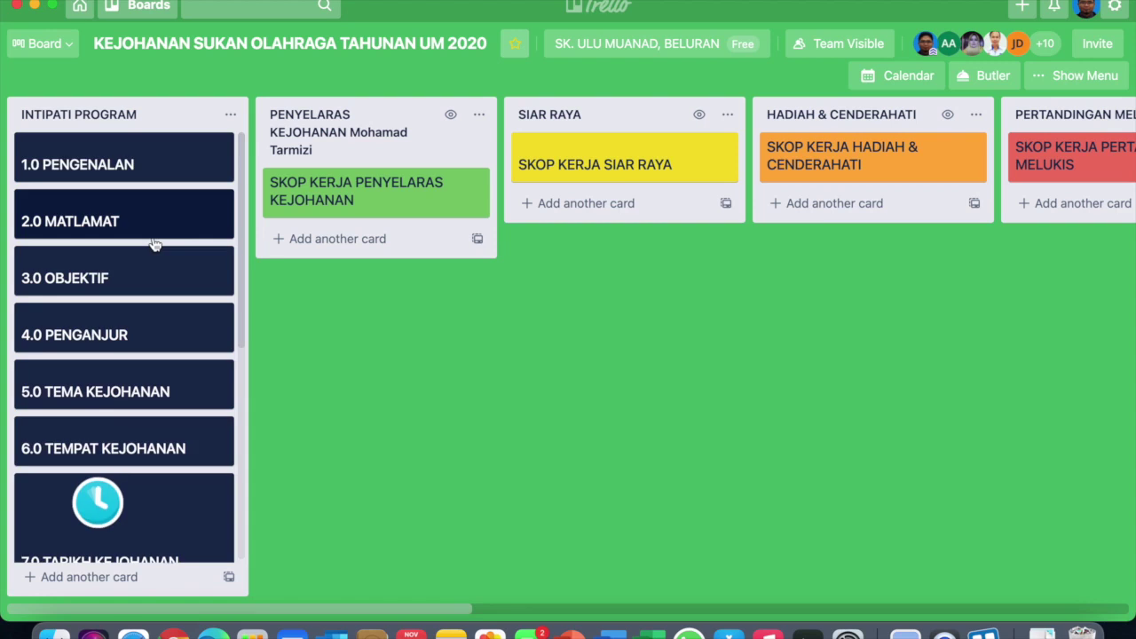
scroll(155, 245, "down", 2)
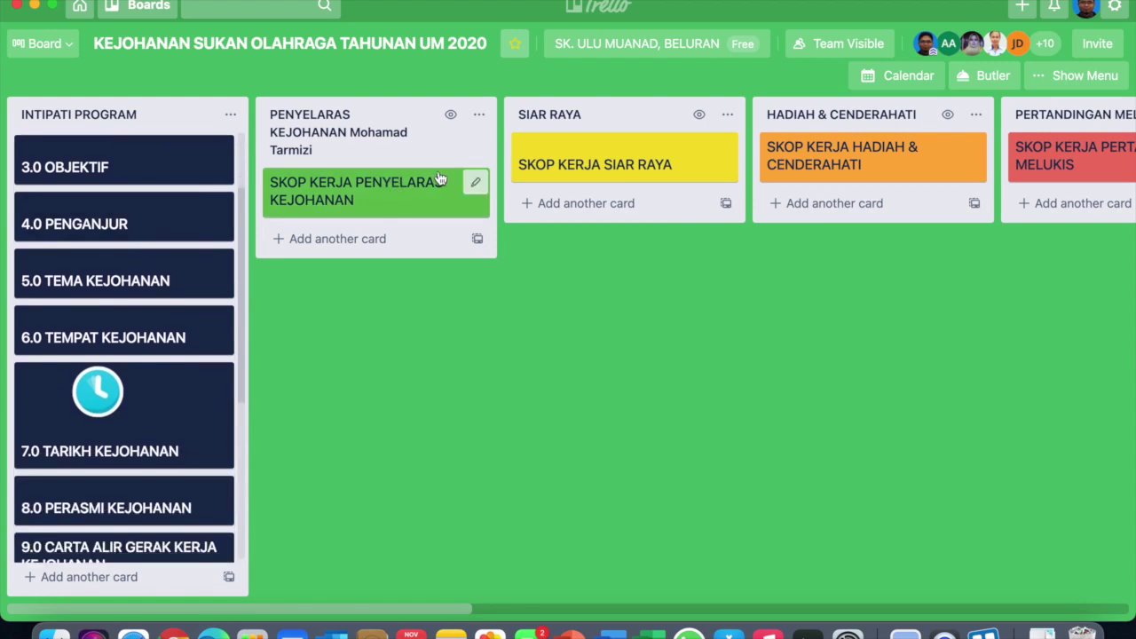
scroll(438, 179, "right", 5)
scroll(438, 178, "right", 5)
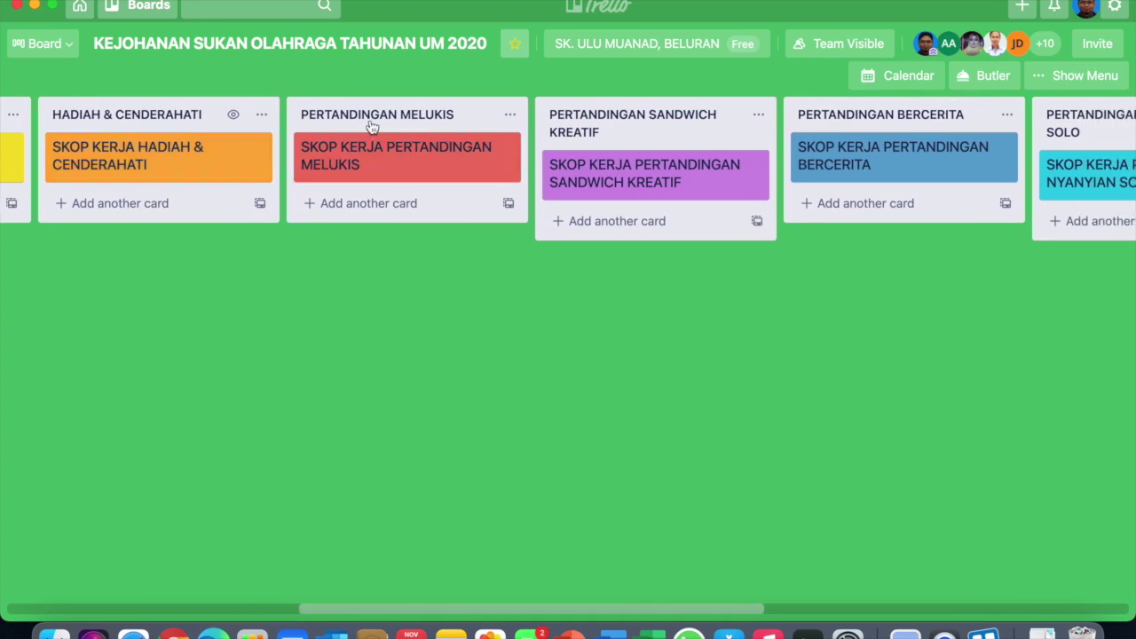
scroll(761, 159, "right", 3)
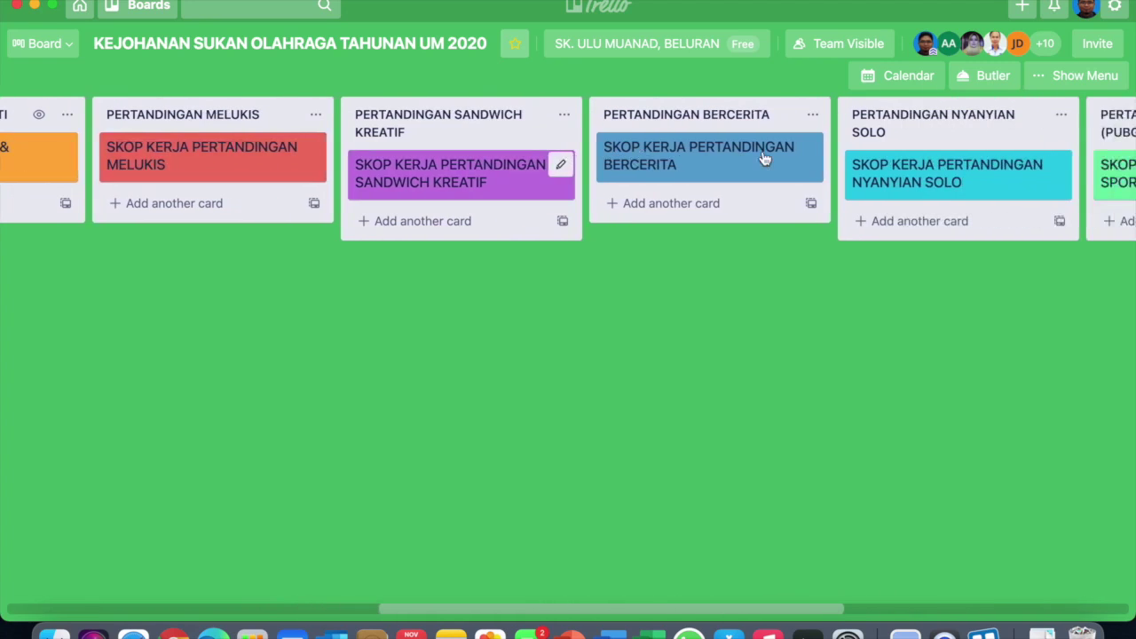
scroll(699, 266, "right", 7)
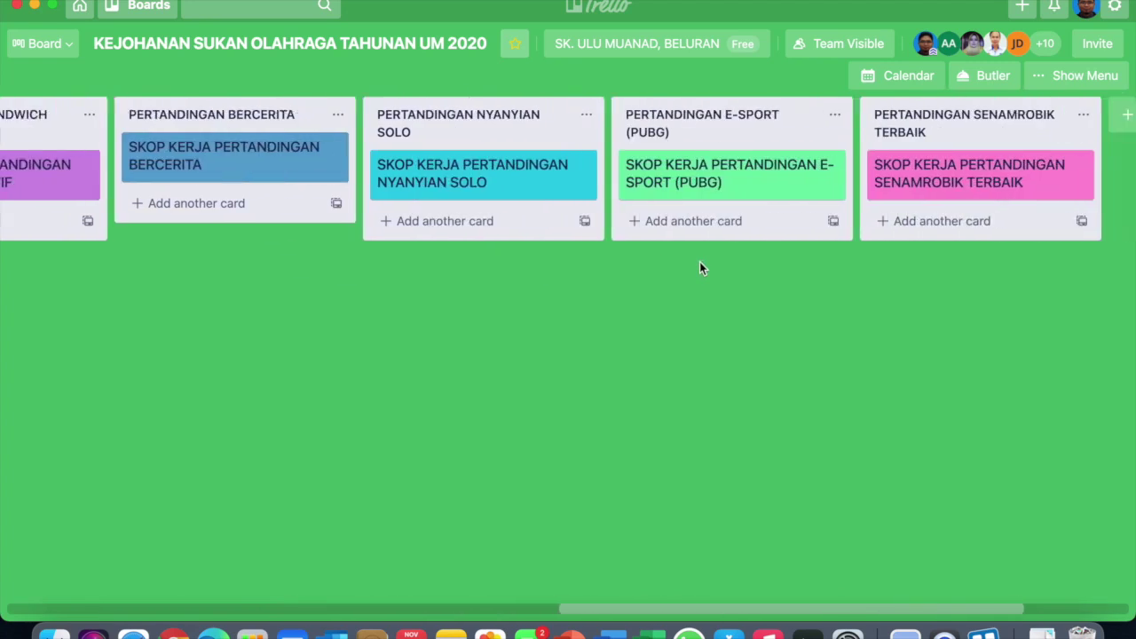
scroll(699, 268, "right", 3)
- Open the SKOP KERJA PERTANDINGAN SANDWICH KREATIF card and review its MY TASK Pertandingan checklist
scroll(699, 268, "left", 5)
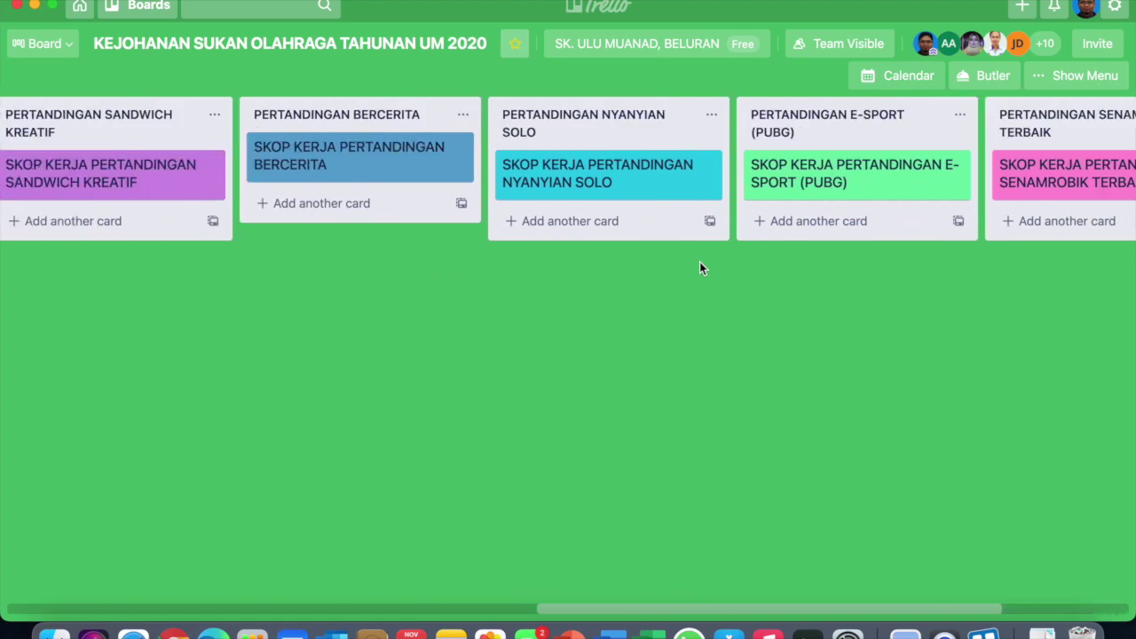
scroll(699, 265, "left", 7)
left_click(642, 177)
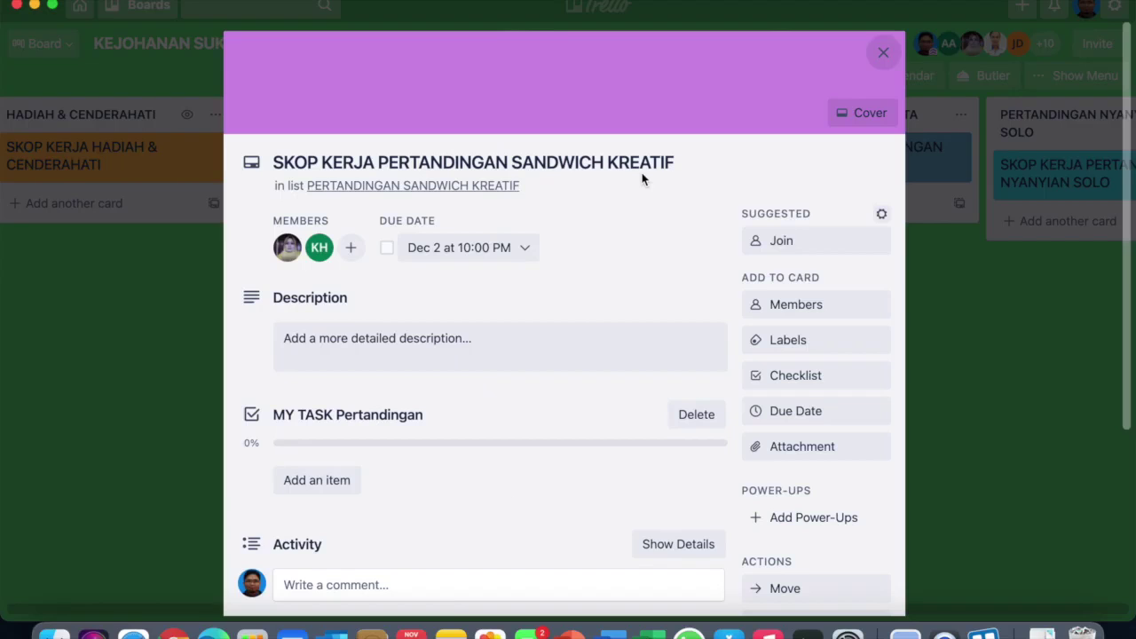
scroll(582, 364, "down", 5)
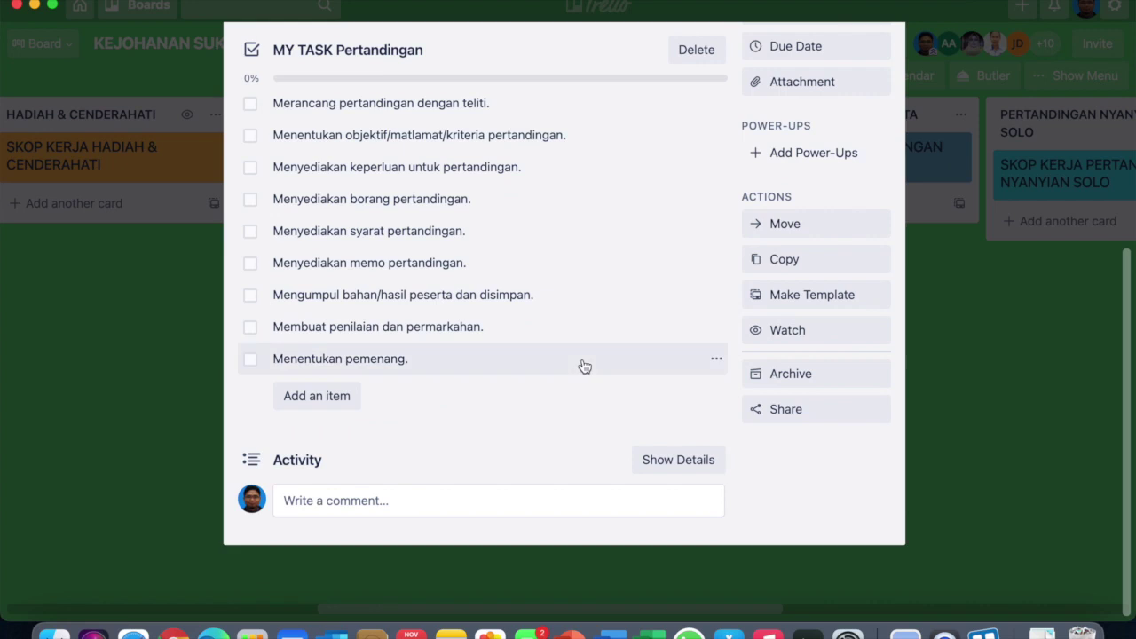
- Try ticking off the first items of the MY TASK Pertandingan checklist and clear the ticks again
scroll(584, 365, "up", 2)
scroll(584, 366, "down", 1)
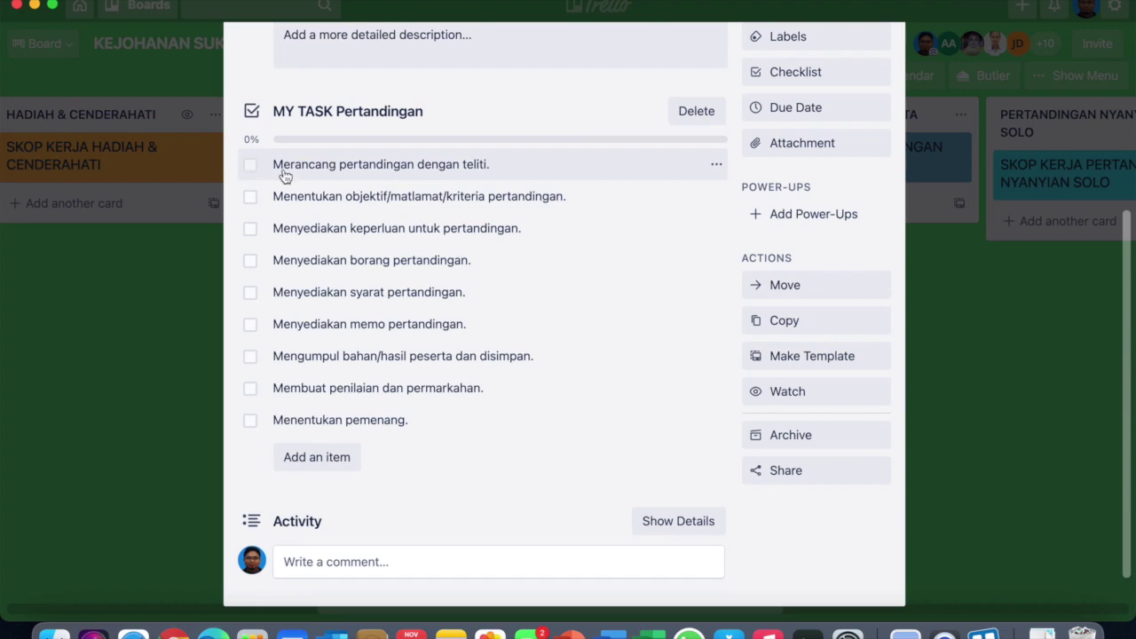
left_click(251, 166)
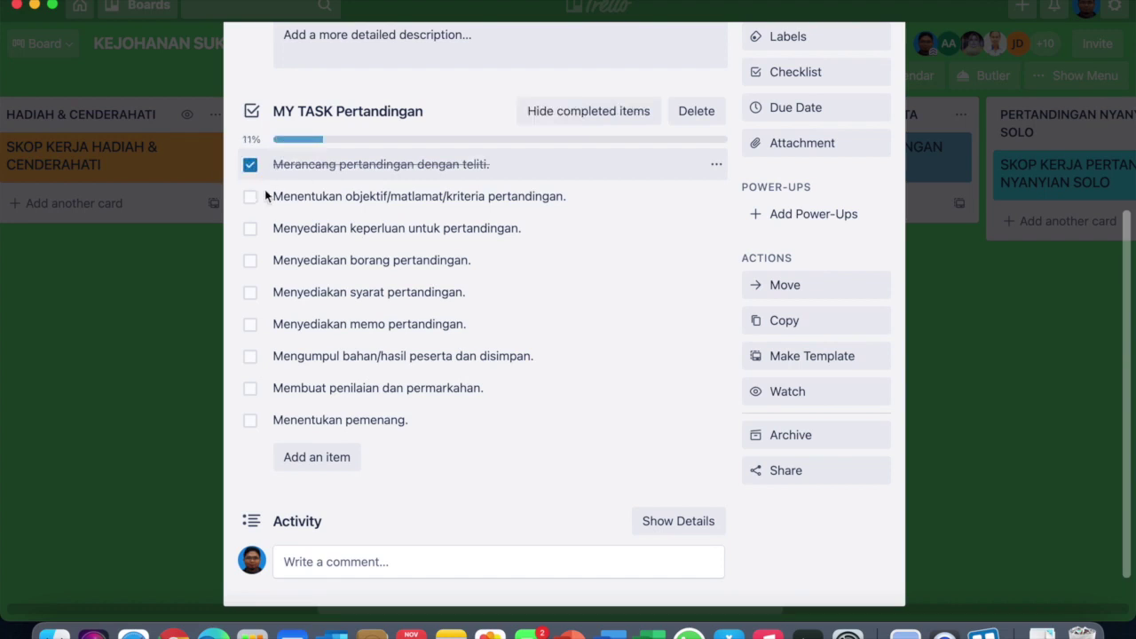
left_click(250, 196)
left_click(252, 229)
left_click(254, 232)
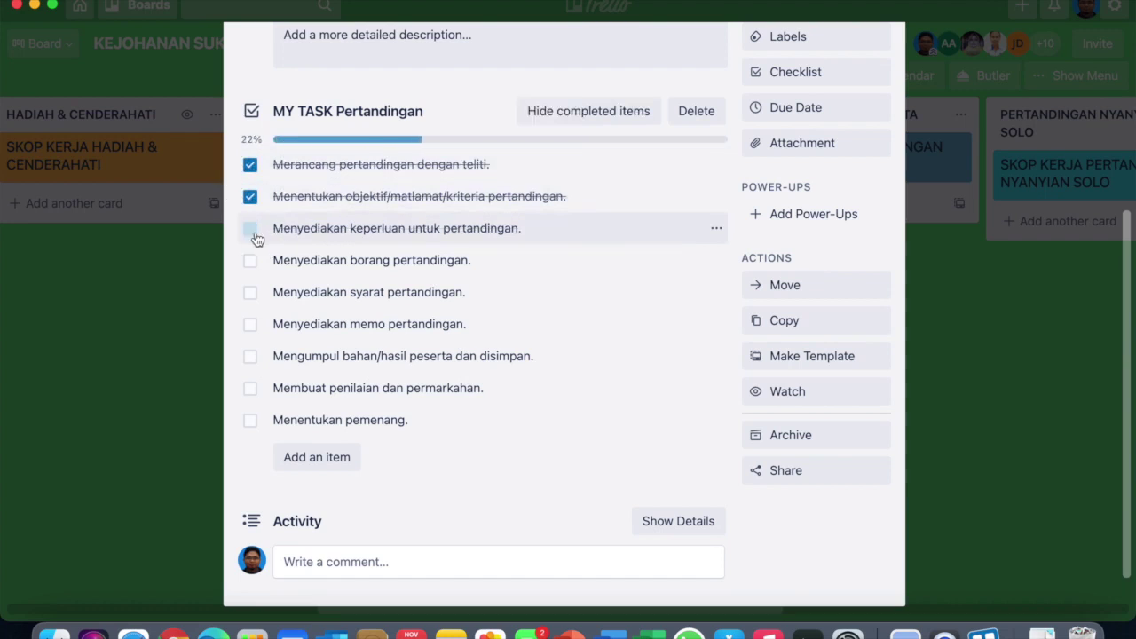
left_click(250, 198)
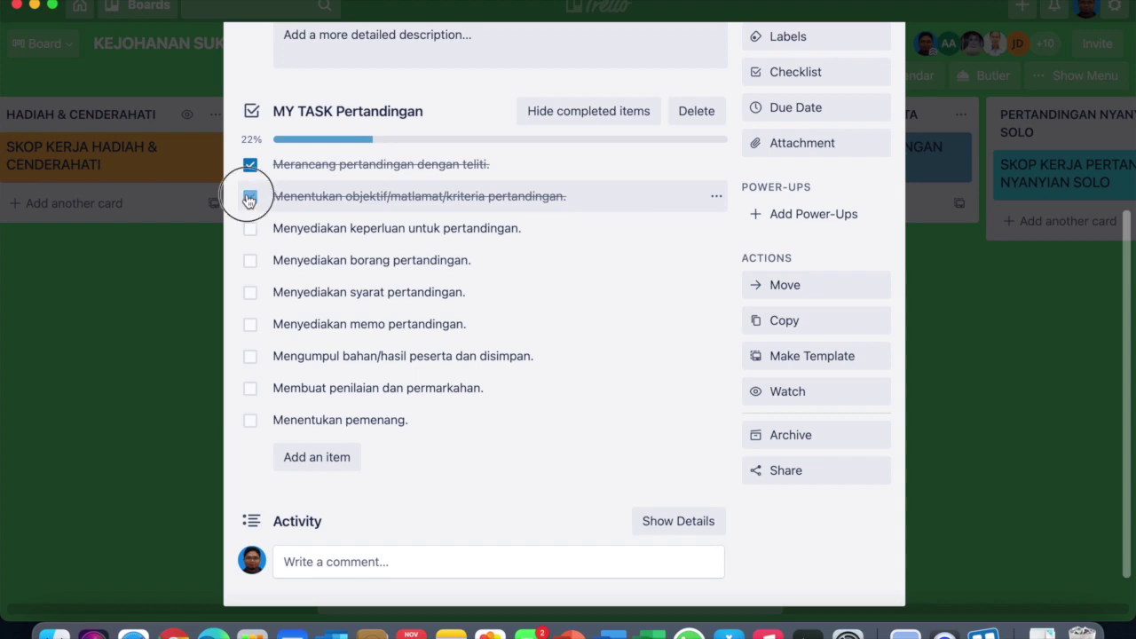
left_click(250, 165)
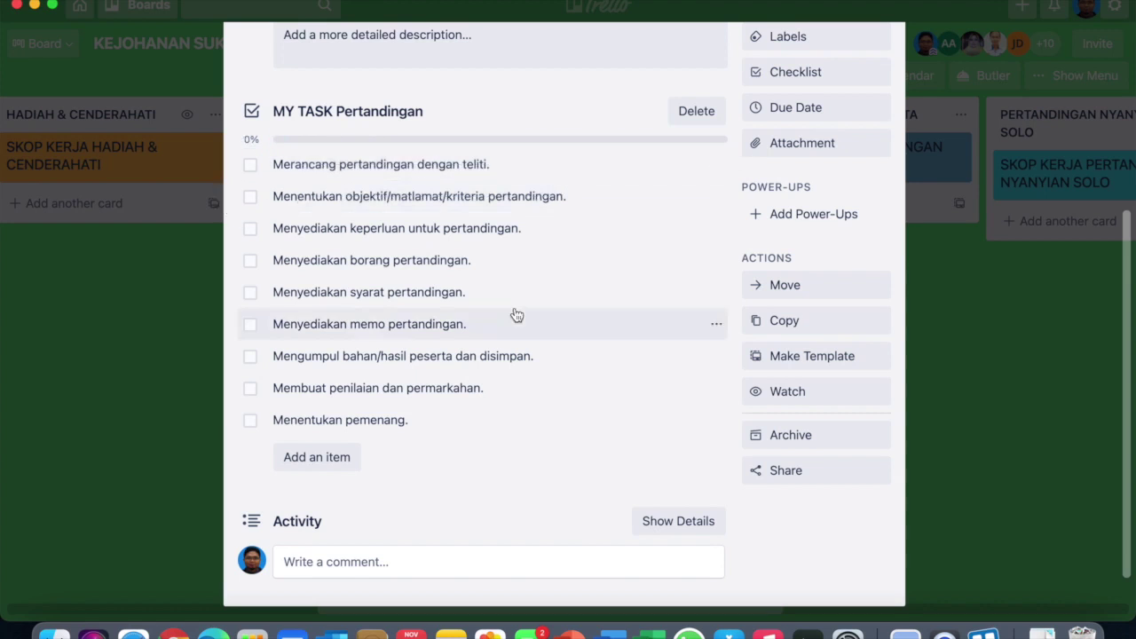
- Close the SKOP KERJA PERTANDINGAN SANDWICH KREATIF card and look over all the lists from INTIPATI PROGRAM to PERTANDINGAN SENAMROBIK TERBAIK
scroll(515, 315, "up", 5)
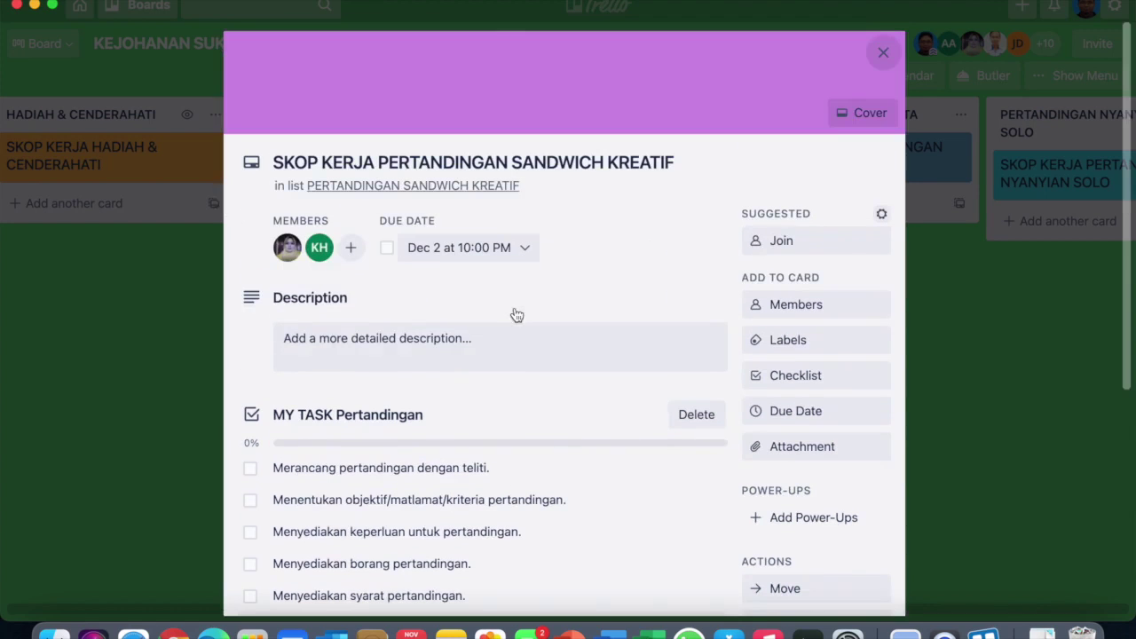
left_click(883, 53)
scroll(665, 218, "left", 10)
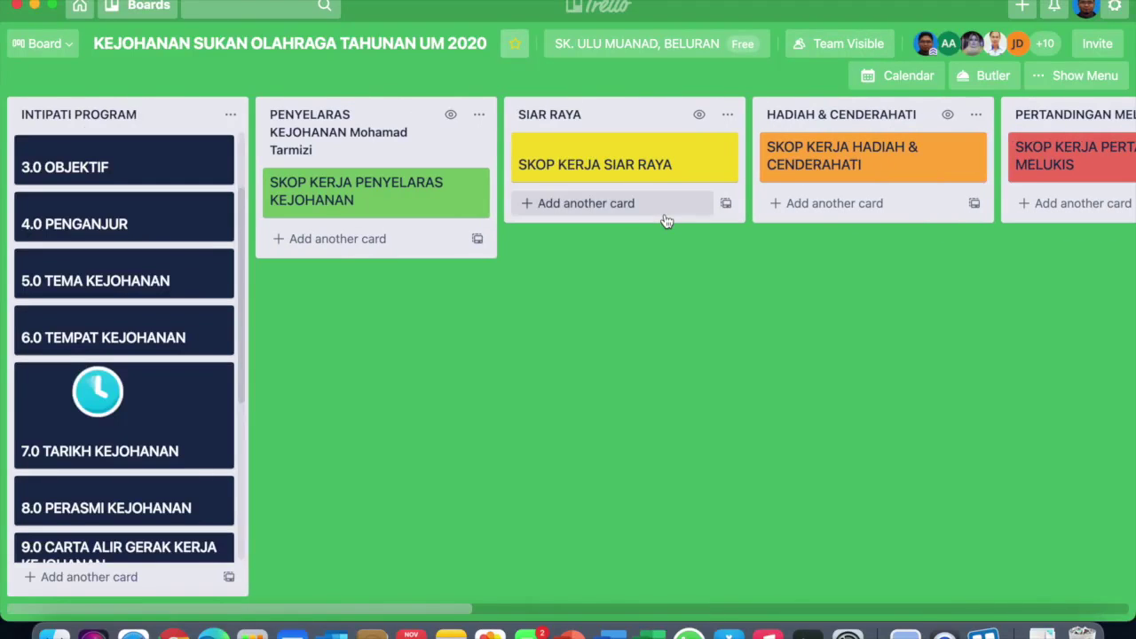
scroll(665, 221, "right", 15)
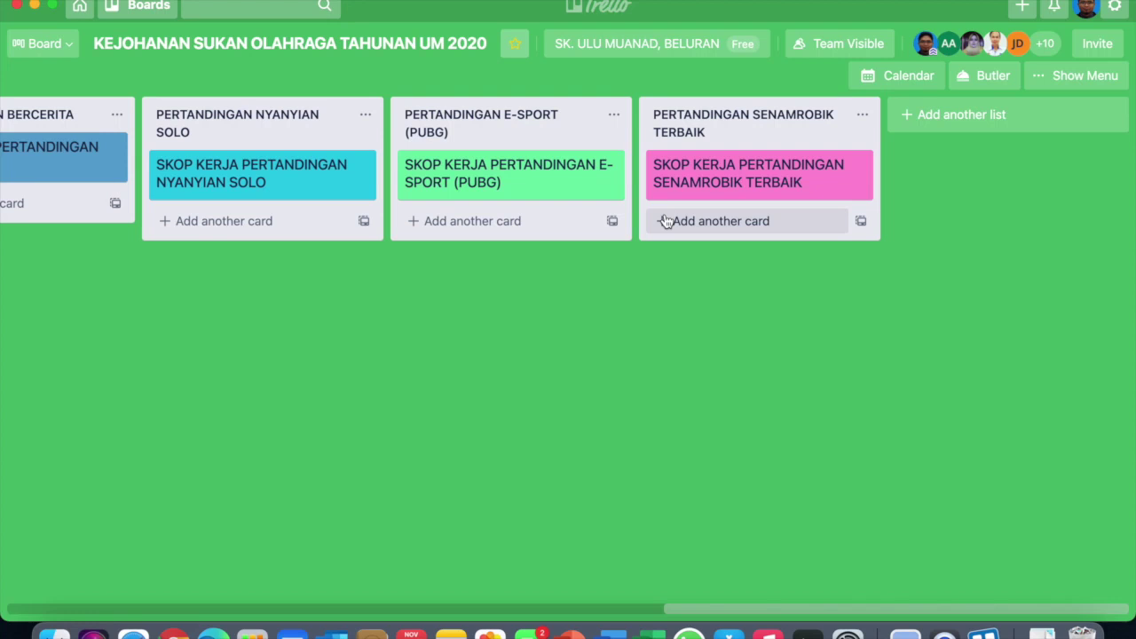
scroll(666, 221, "left", 15)
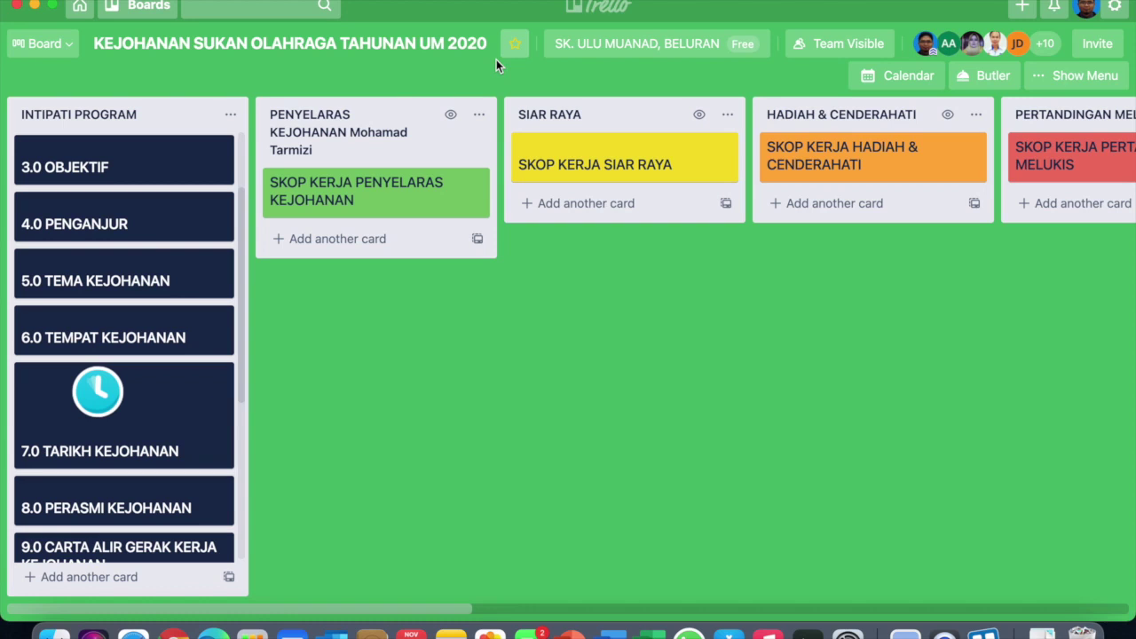
- Open the SKOP KERJA PENYELARAS KEJOHANAN card and add two more board members to it
left_click(403, 165)
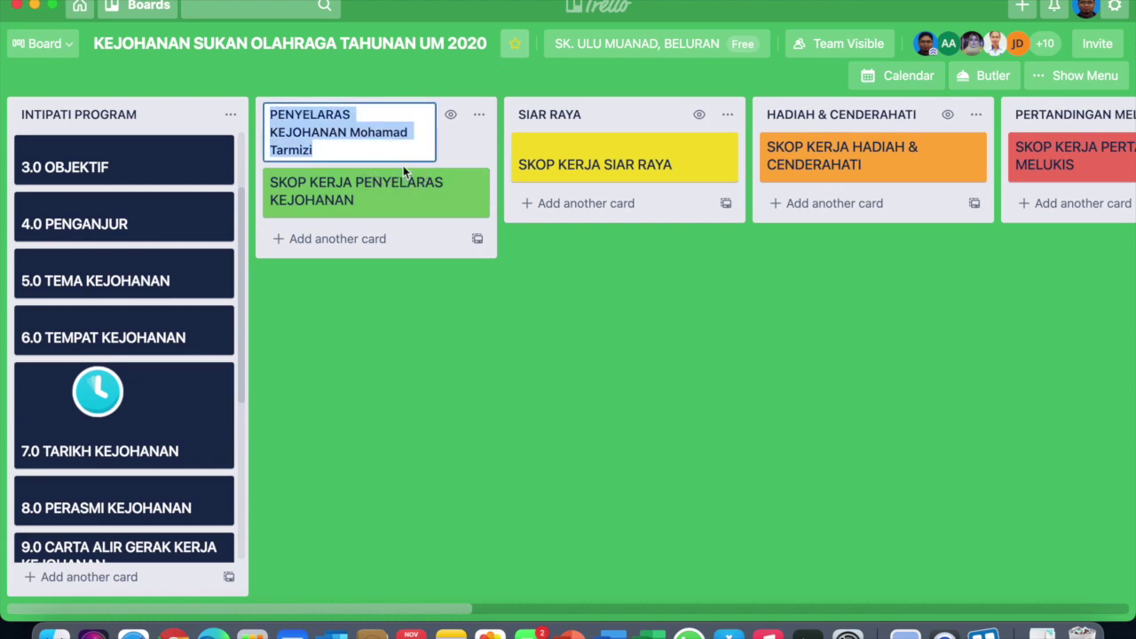
left_click(441, 185)
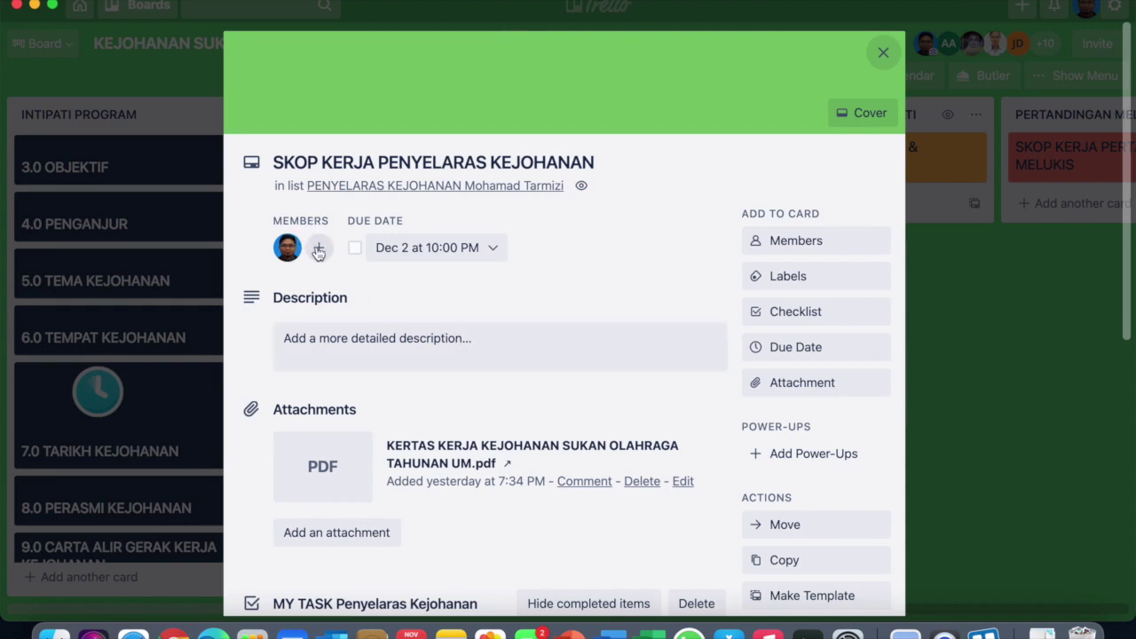
left_click(817, 254)
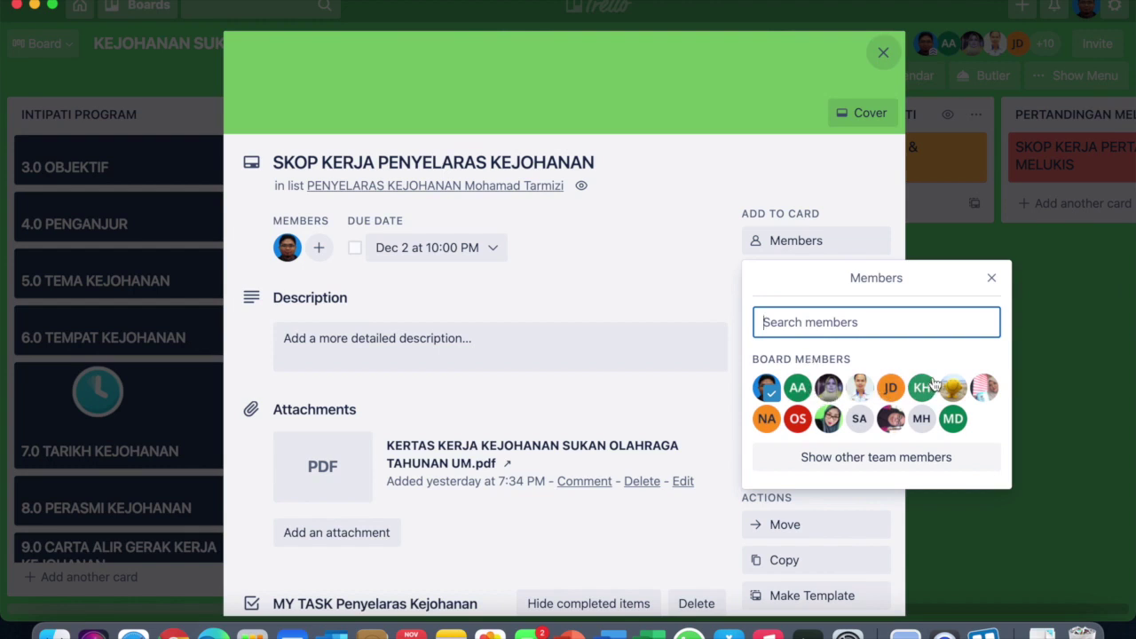
left_click(799, 424)
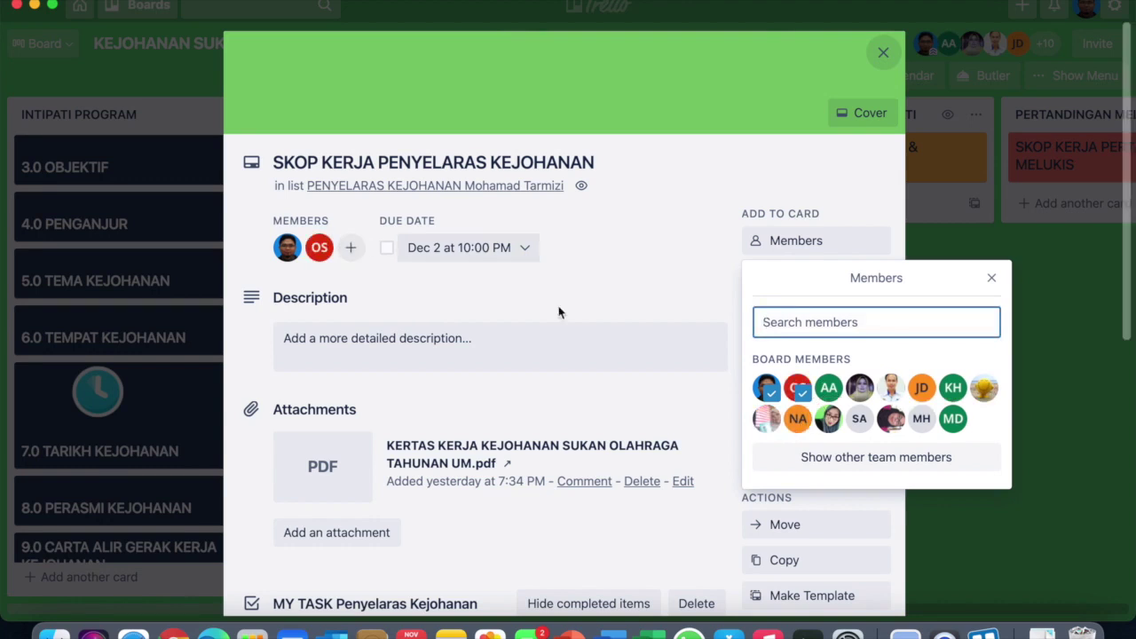
left_click(891, 395)
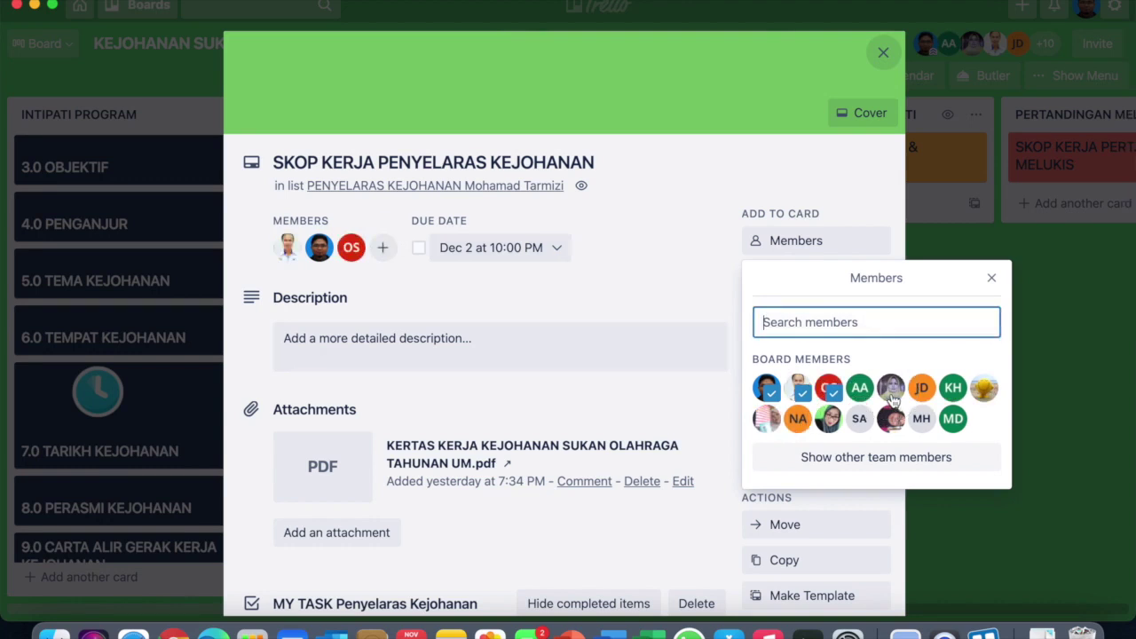
left_click(511, 294)
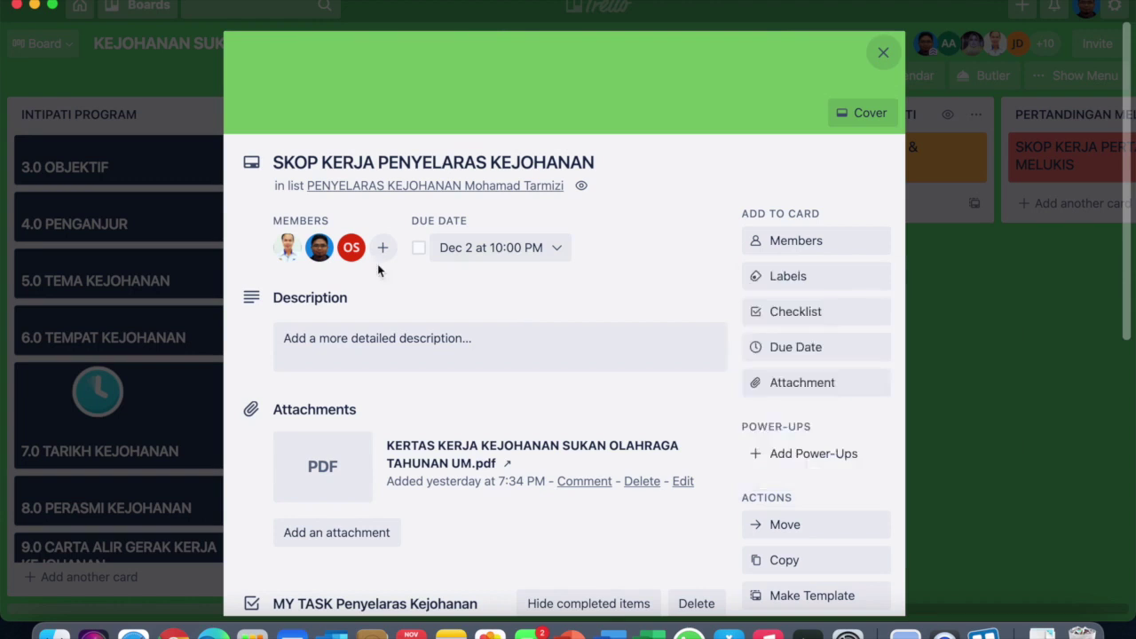
- Remove the two newly added members from the SKOP KERJA PENYELARAS KEJOHANAN card
left_click(351, 248)
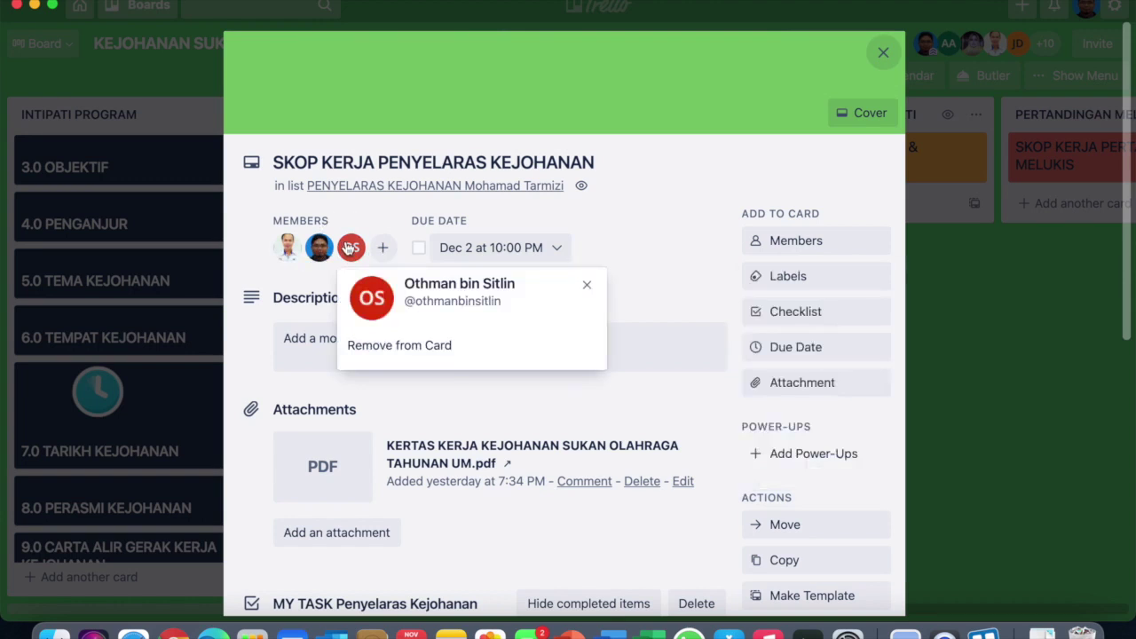
left_click(436, 349)
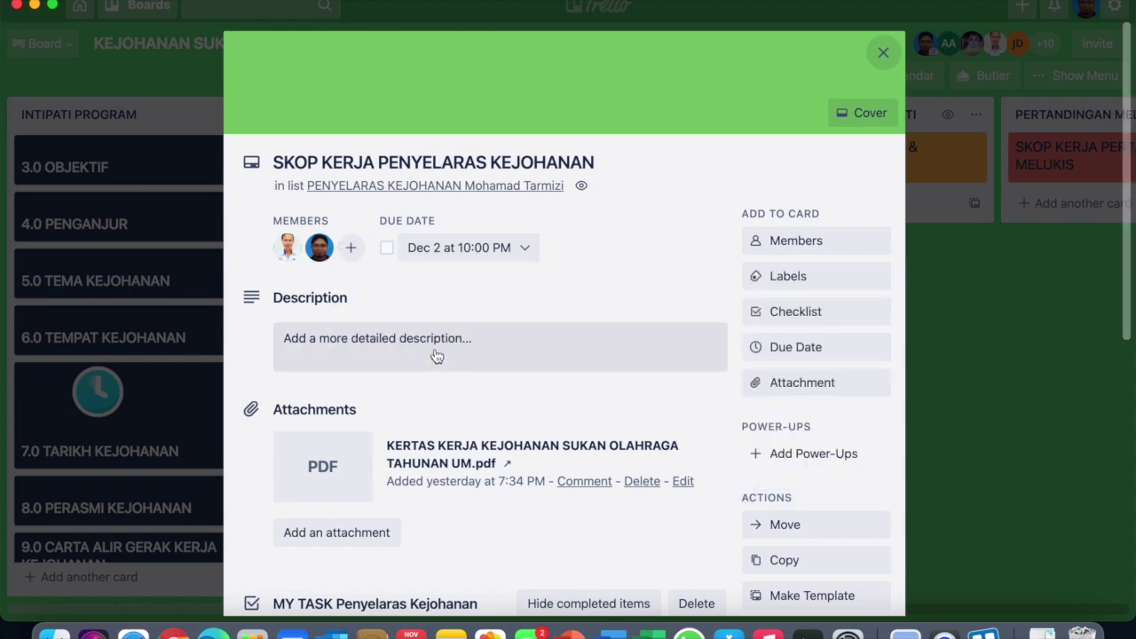
left_click(287, 245)
left_click(340, 342)
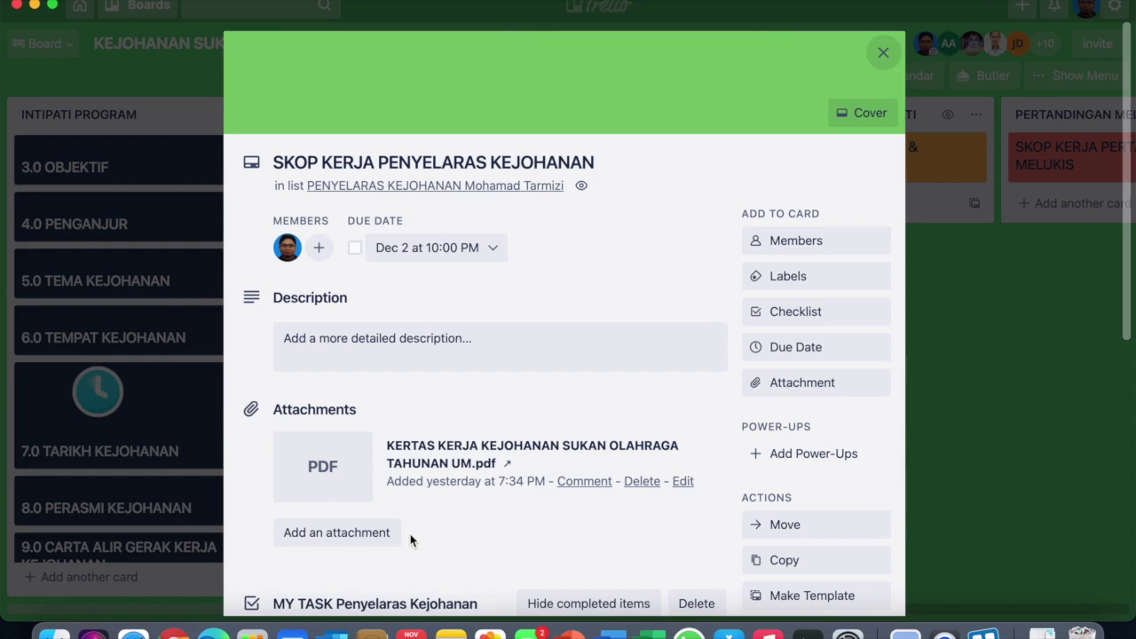
- Review the PDF attachment, MY TASK Penyelaras Kejohanan checklist and comment area of the card, and close it
scroll(410, 539, "down", 5)
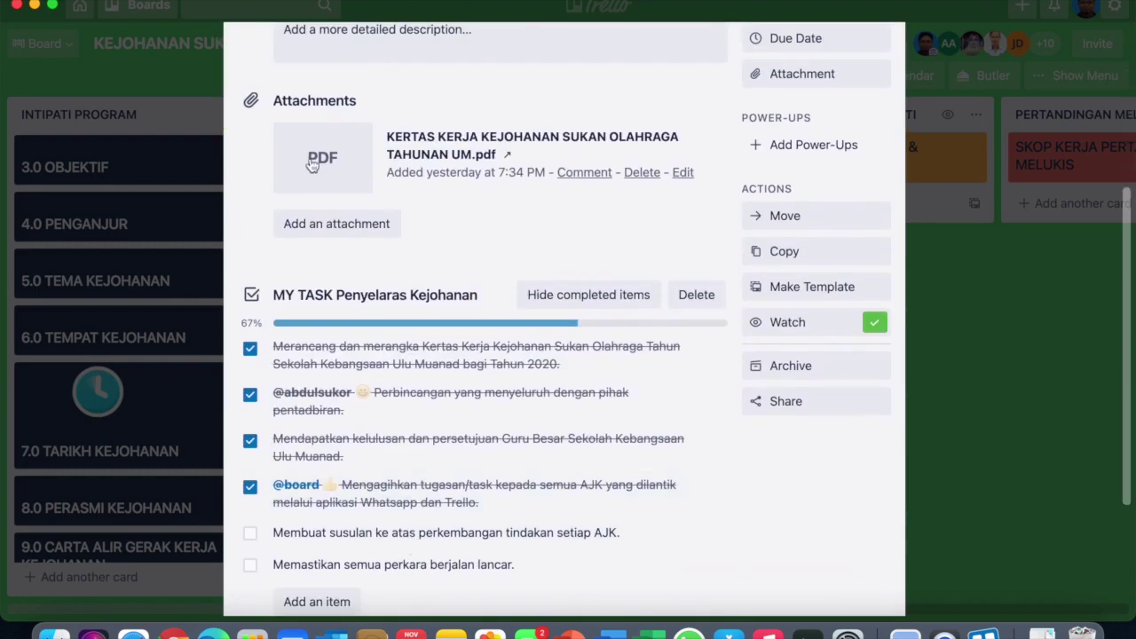
scroll(530, 181, "down", 2)
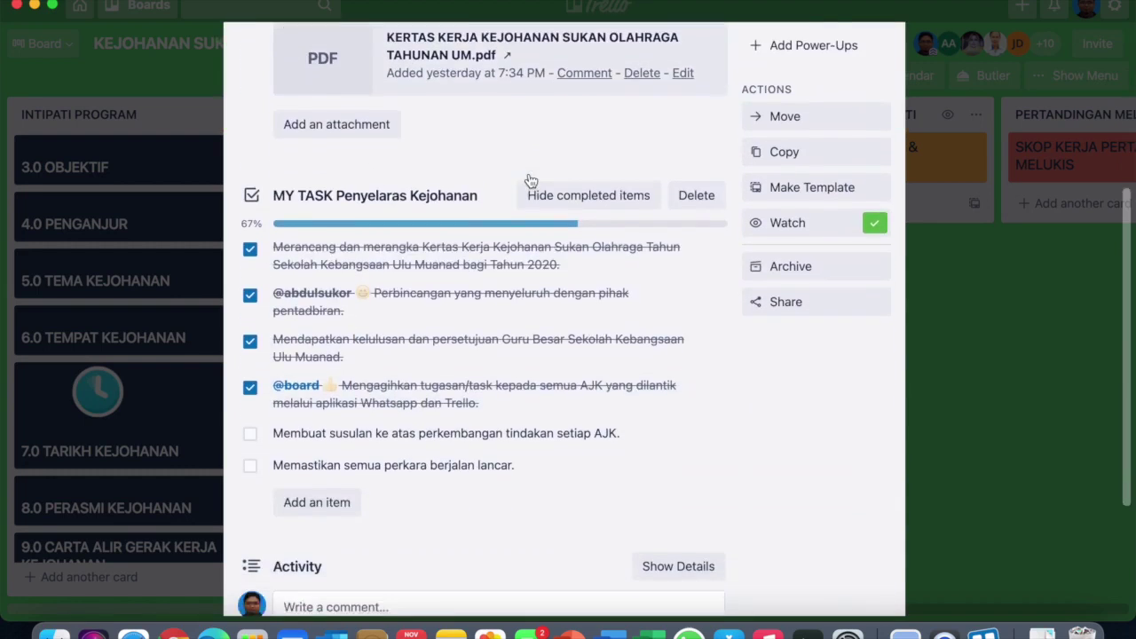
scroll(427, 418, "down", 2)
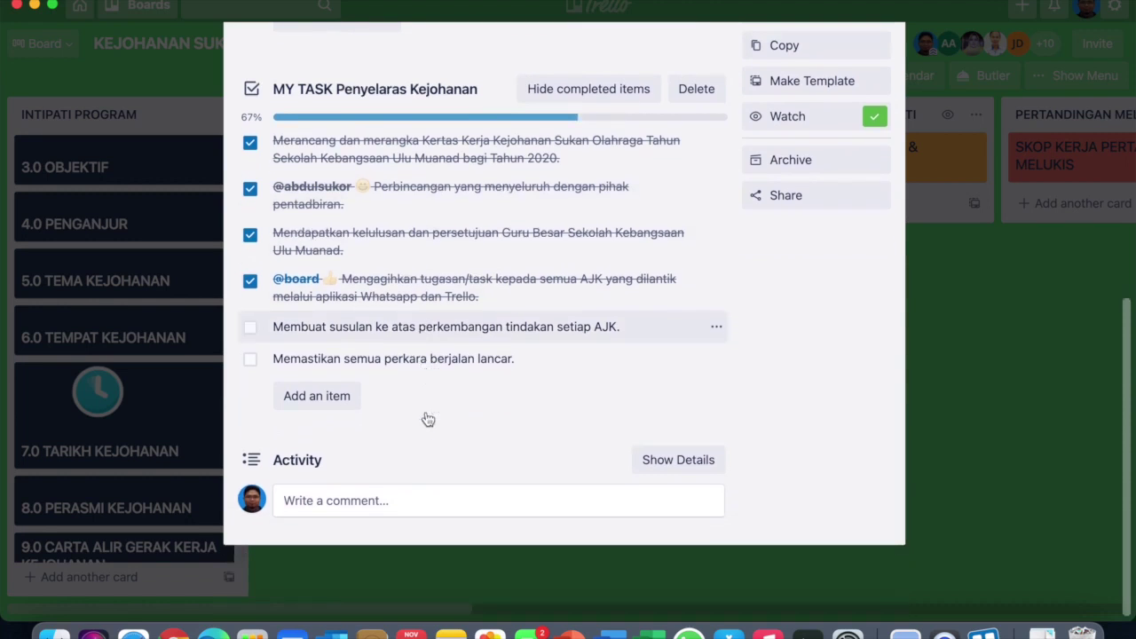
left_click(401, 515)
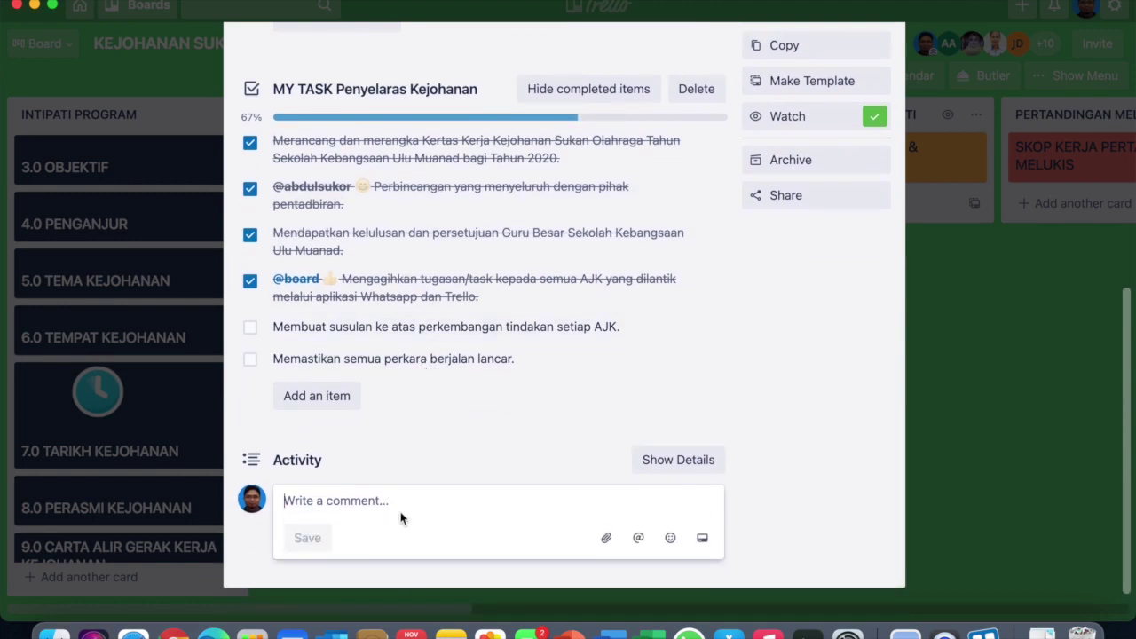
scroll(400, 518, "up", 10)
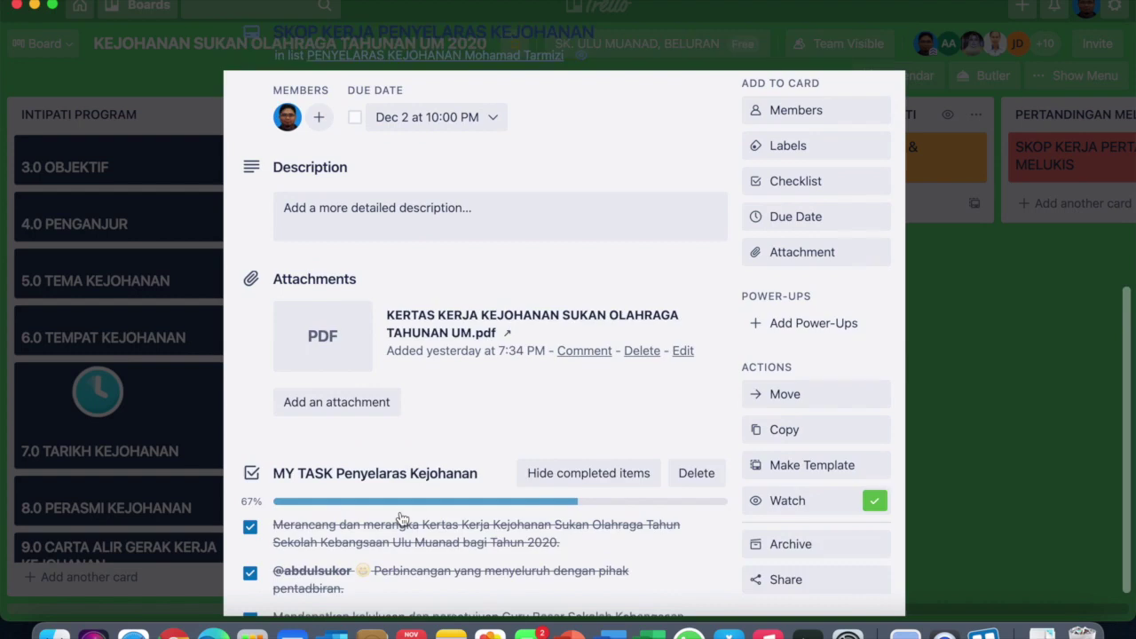
scroll(401, 518, "up", 1)
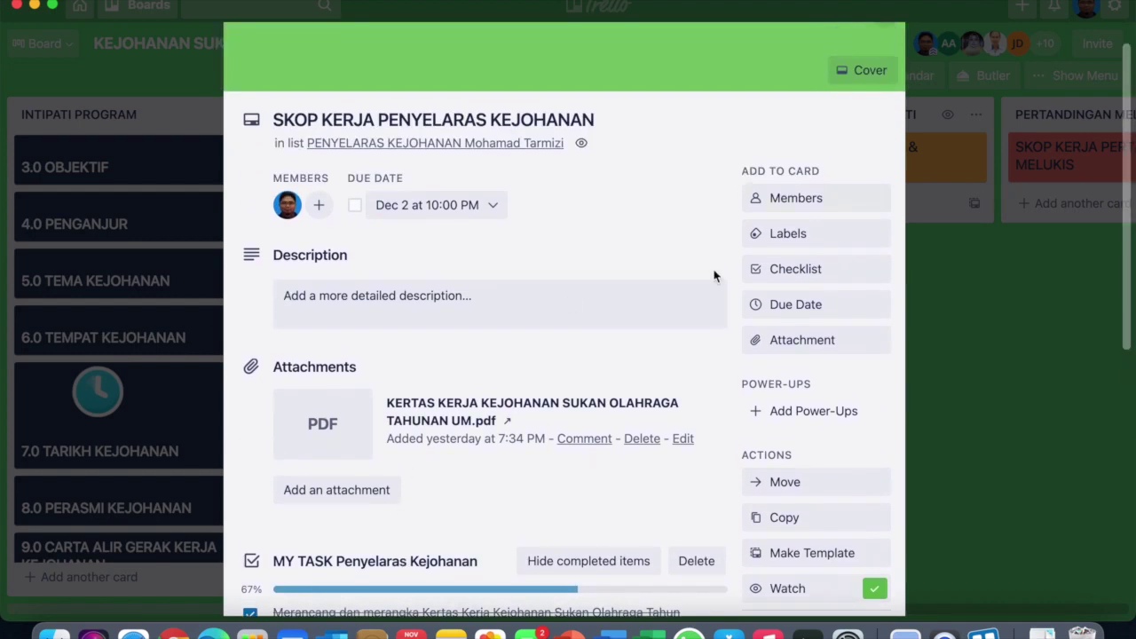
scroll(717, 267, "up", 1)
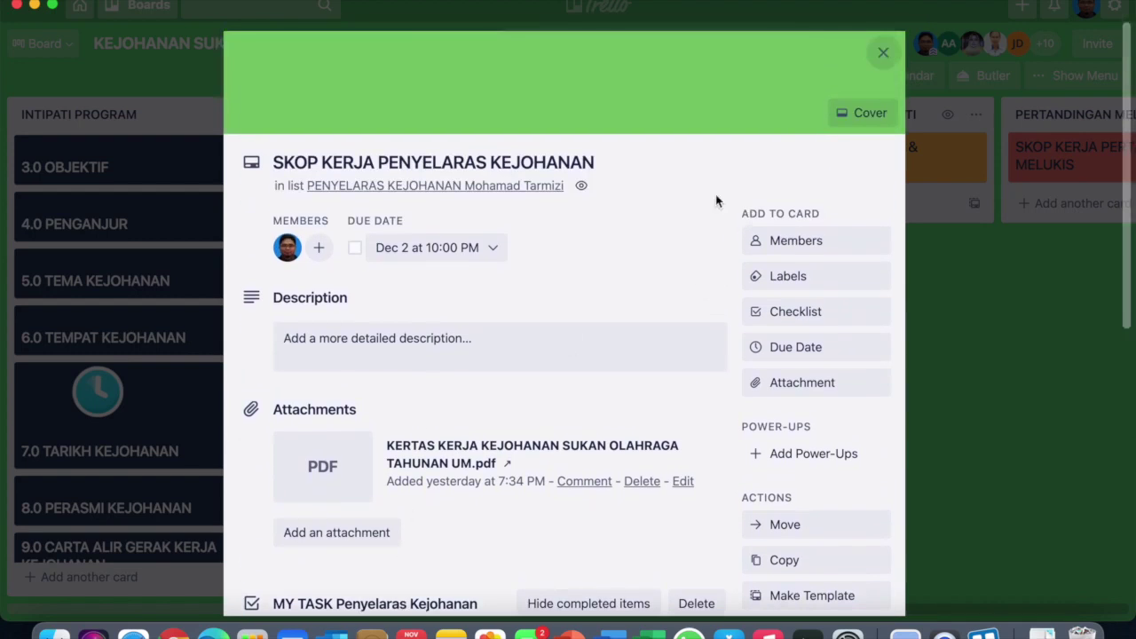
left_click(883, 53)
- Look across the board's lists, open the SKOP KERJA HADIAH & CENDERAHATI card and review its MY TASK checklist
scroll(774, 278, "right", 15)
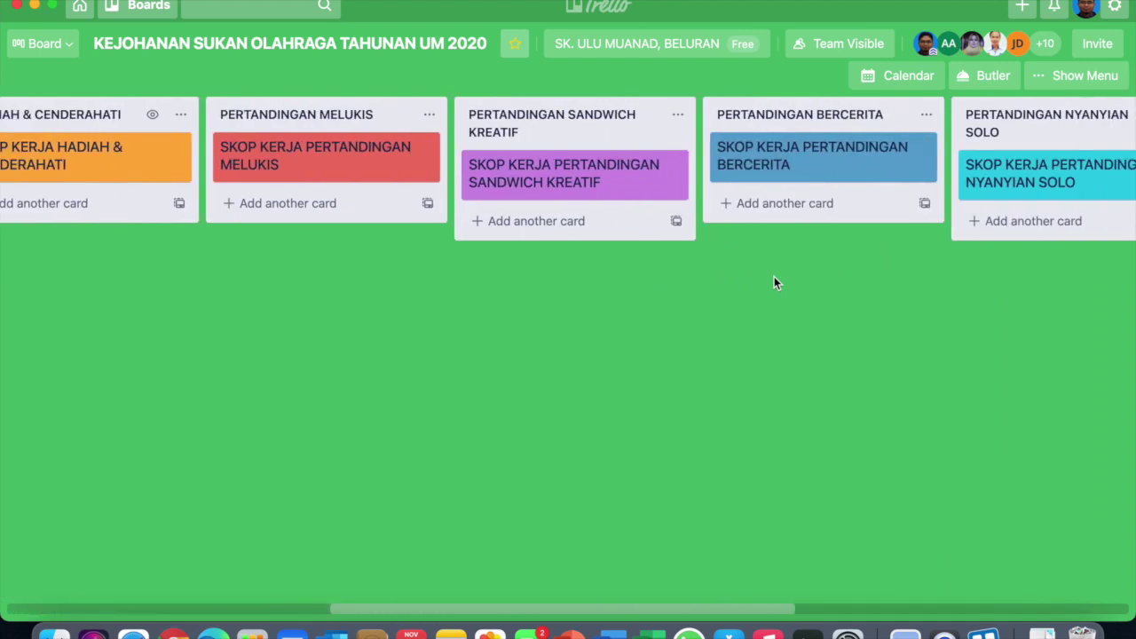
scroll(774, 277, "left", 15)
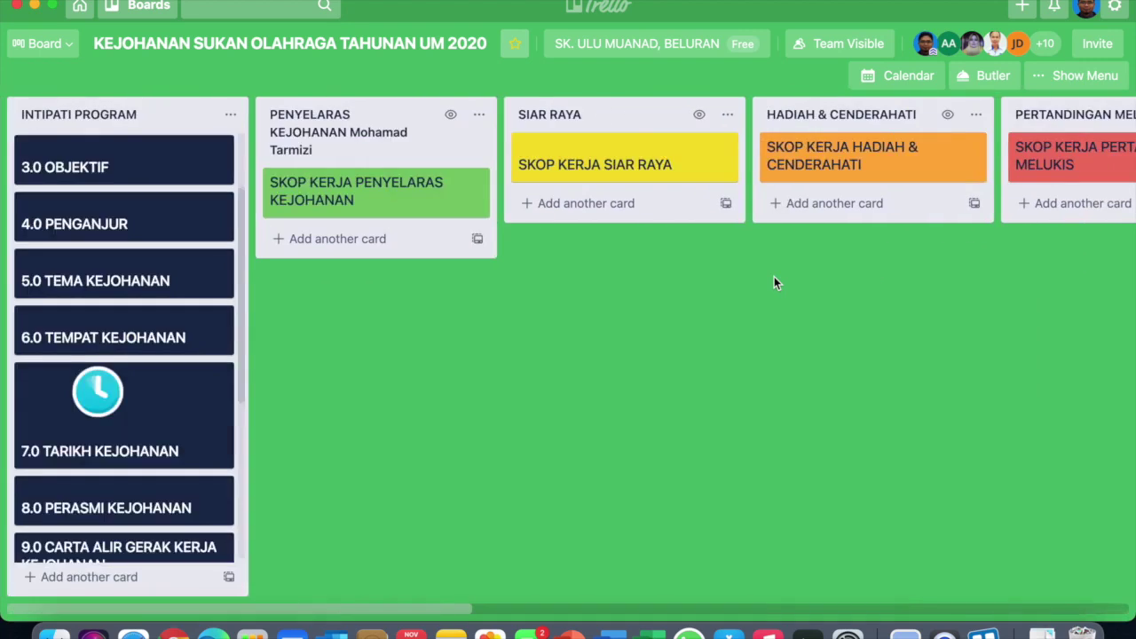
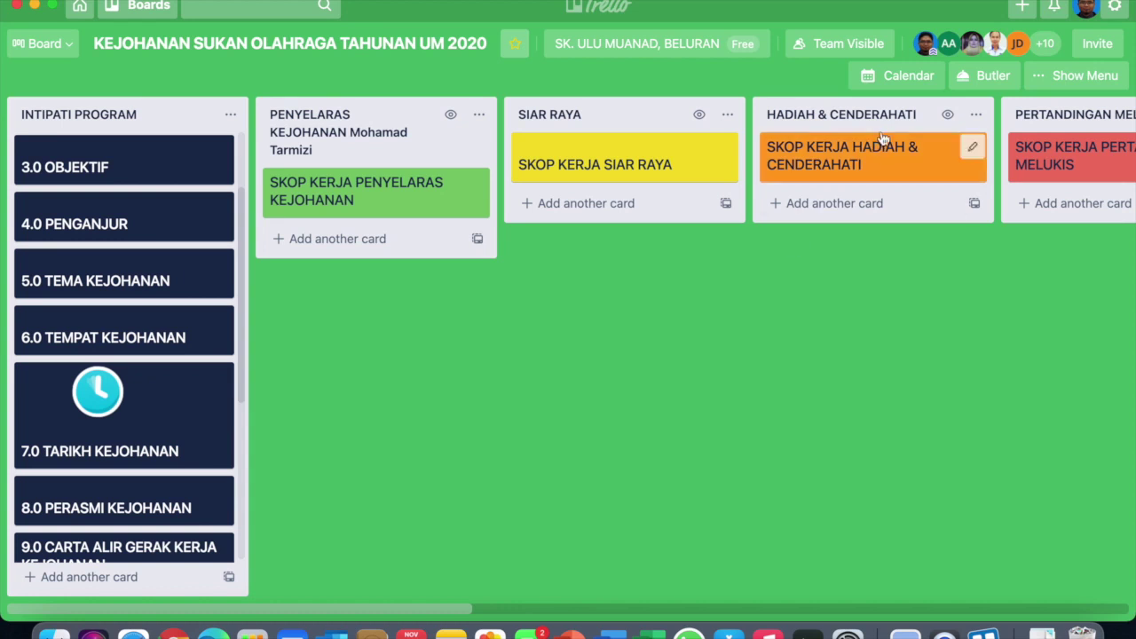
scroll(877, 178, "right", 7)
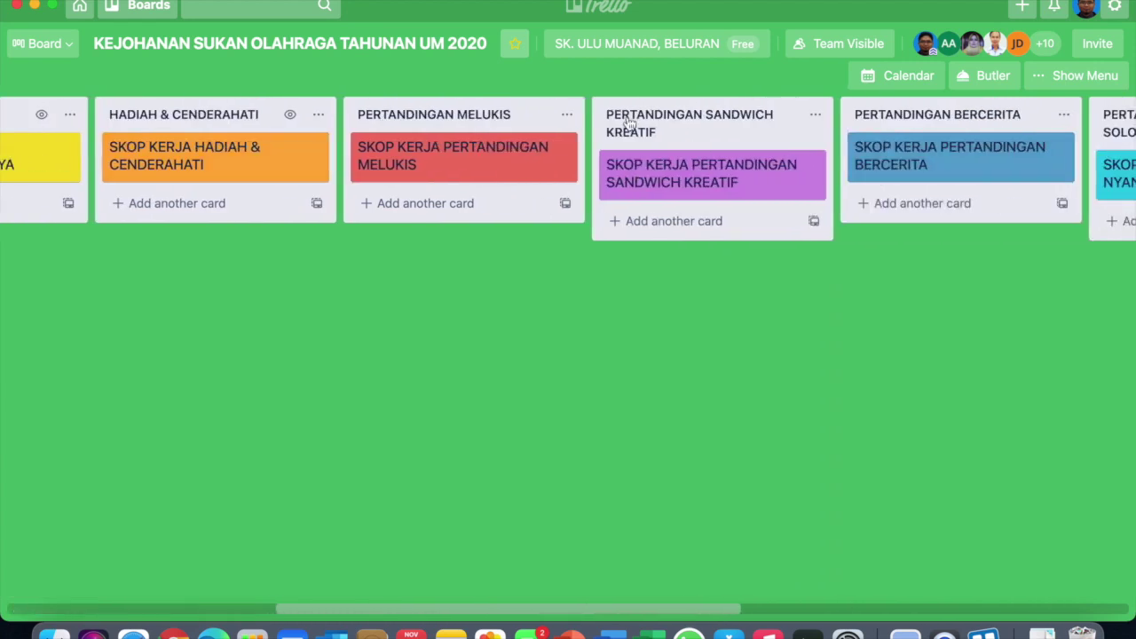
scroll(533, 125, "left", 1)
left_click(260, 151)
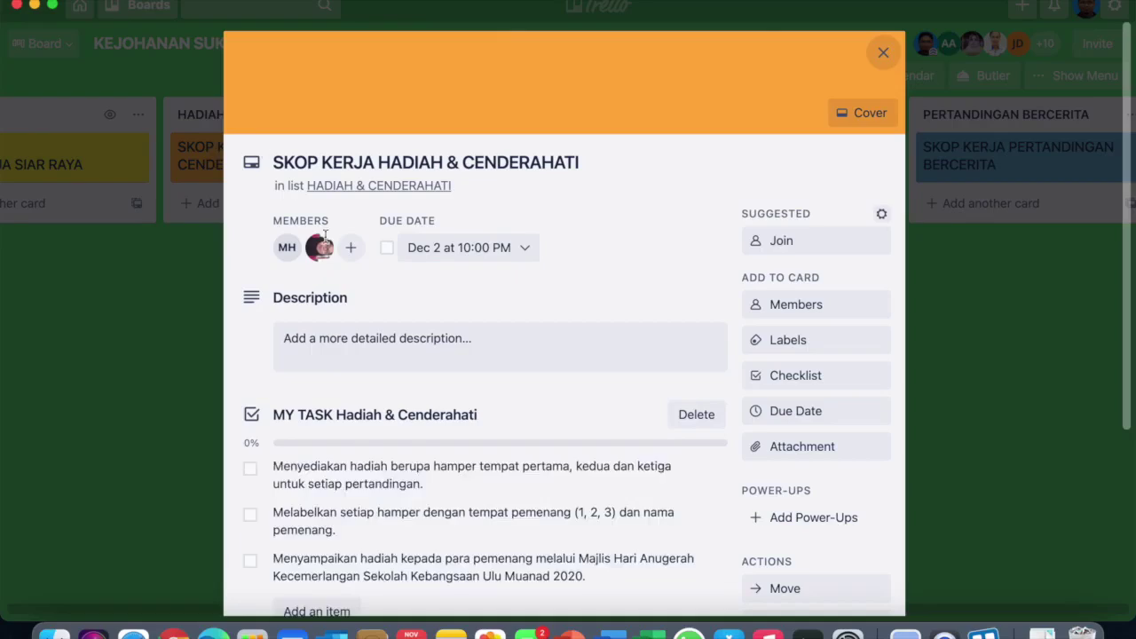
scroll(354, 284, "down", 5)
- Begin a comment mentioning a board member on the SKOP KERJA HADIAH & CENDERAHATI card and join the card
left_click(353, 451)
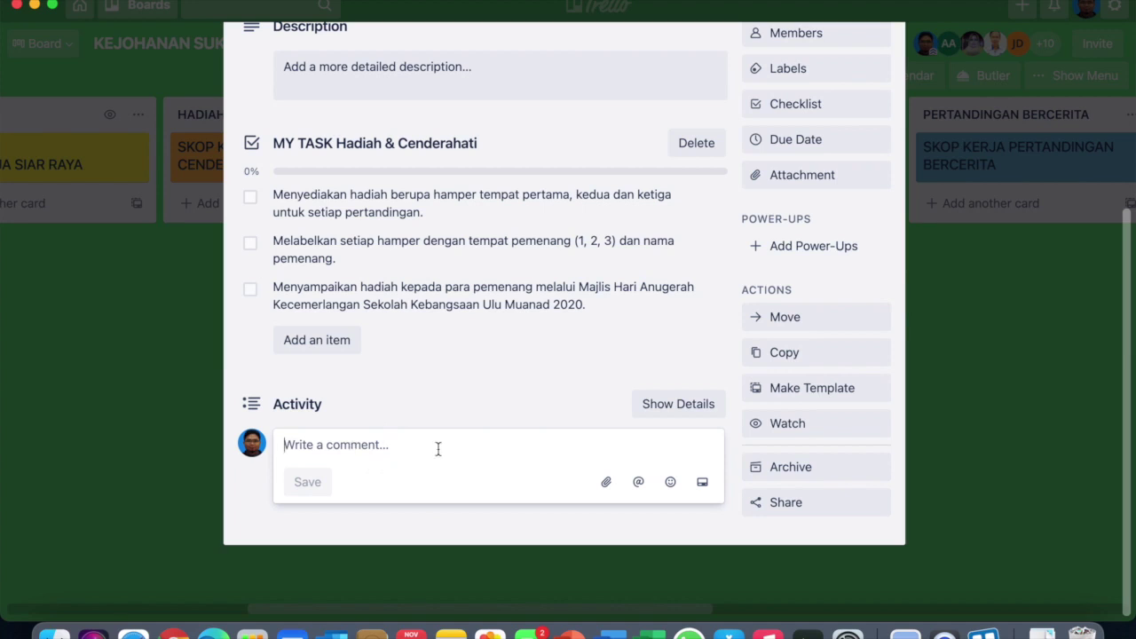
left_click(636, 483)
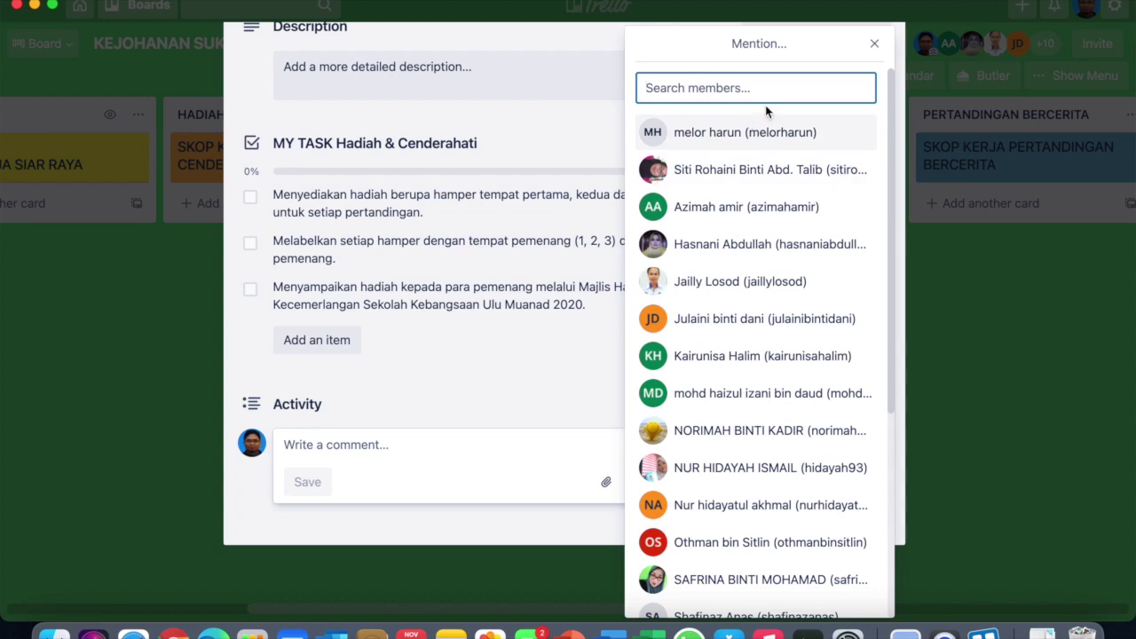
type("tar")
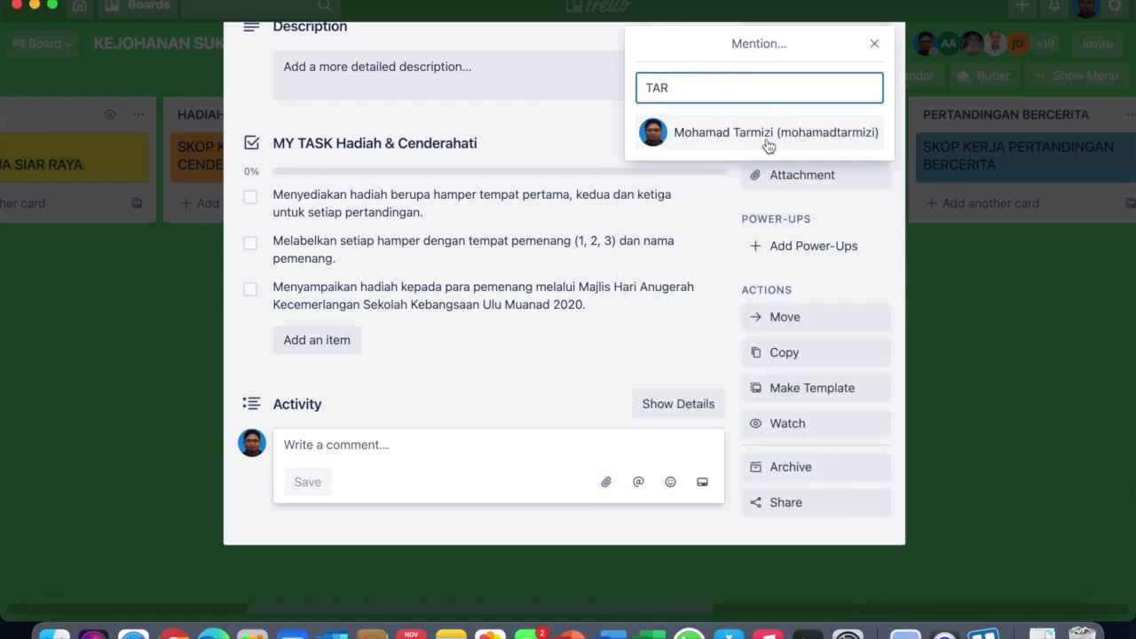
left_click(768, 140)
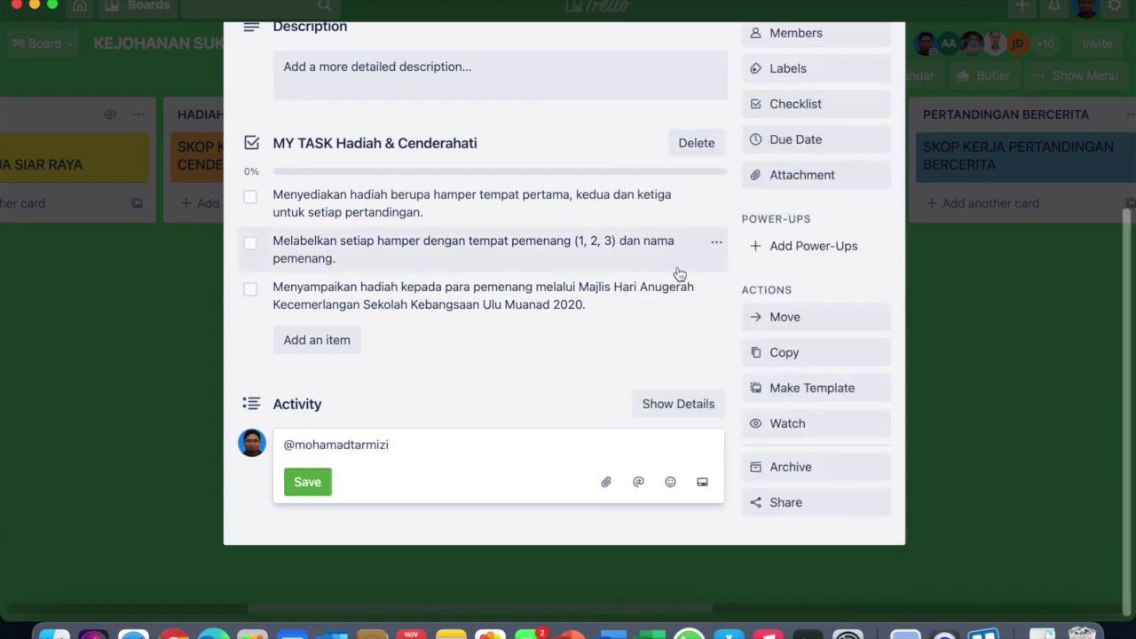
key("space")
left_click(540, 454)
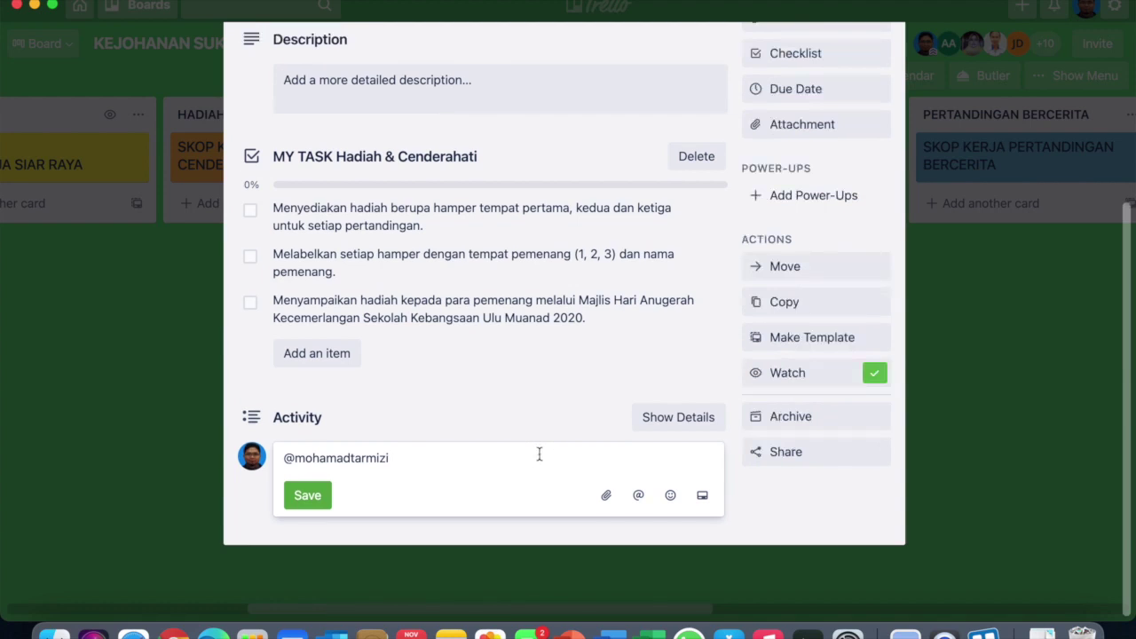
- Write "nak hadiah apa selain hamper?" after the mention and save the comment
type("MACA")
key("BackSpace")
key("BackSpace")
key("BackSpace")
key("BackSpace")
type("nak hadiah apa")
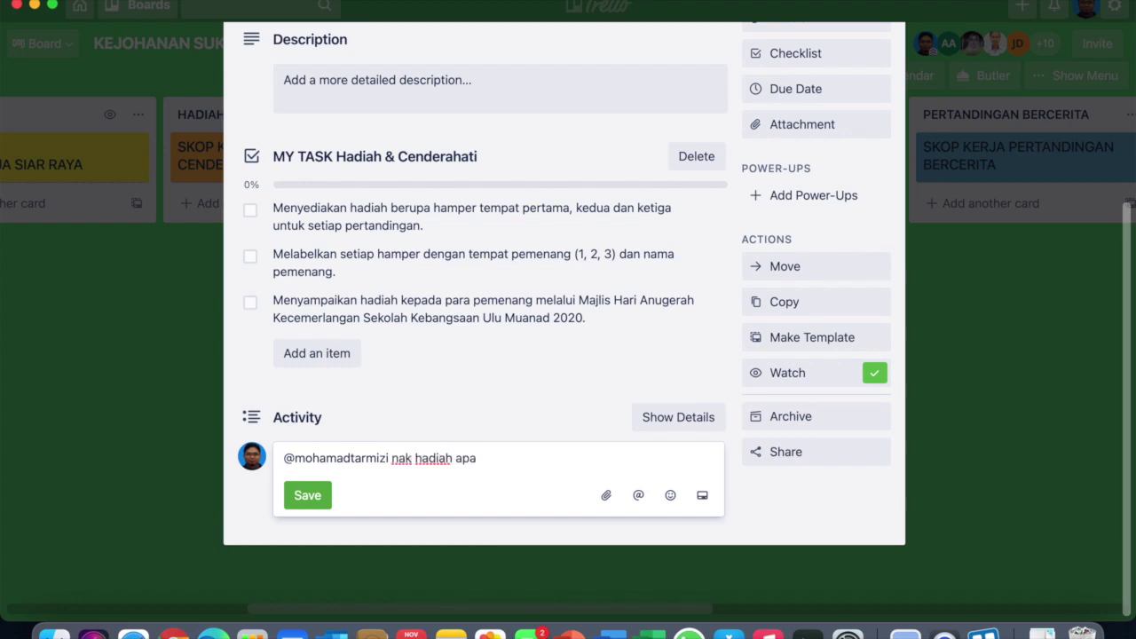
type(" selain hamper?")
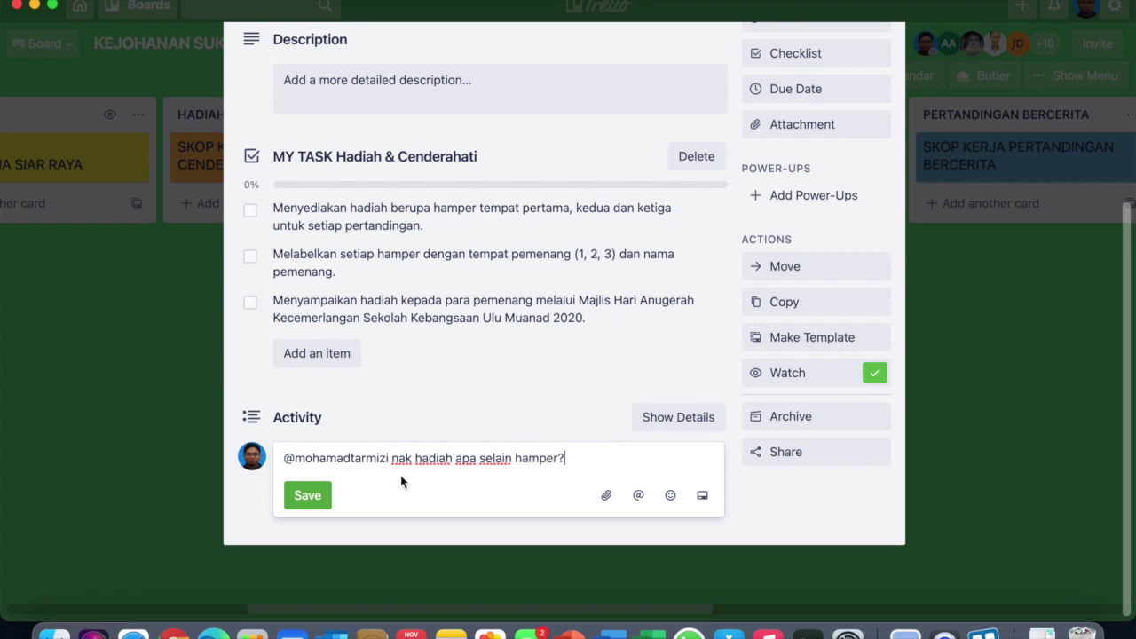
left_click(307, 495)
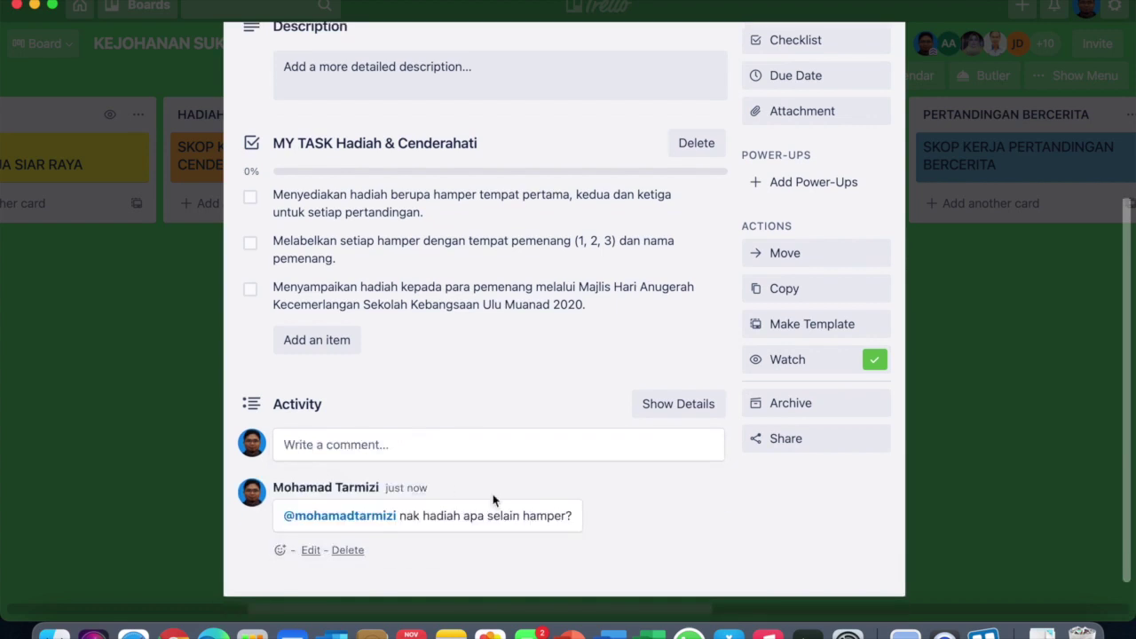
- Delete the comment about the hamper prizes permanently and close the SKOP KERJA HADIAH & CENDERAHATI card
left_click(348, 550)
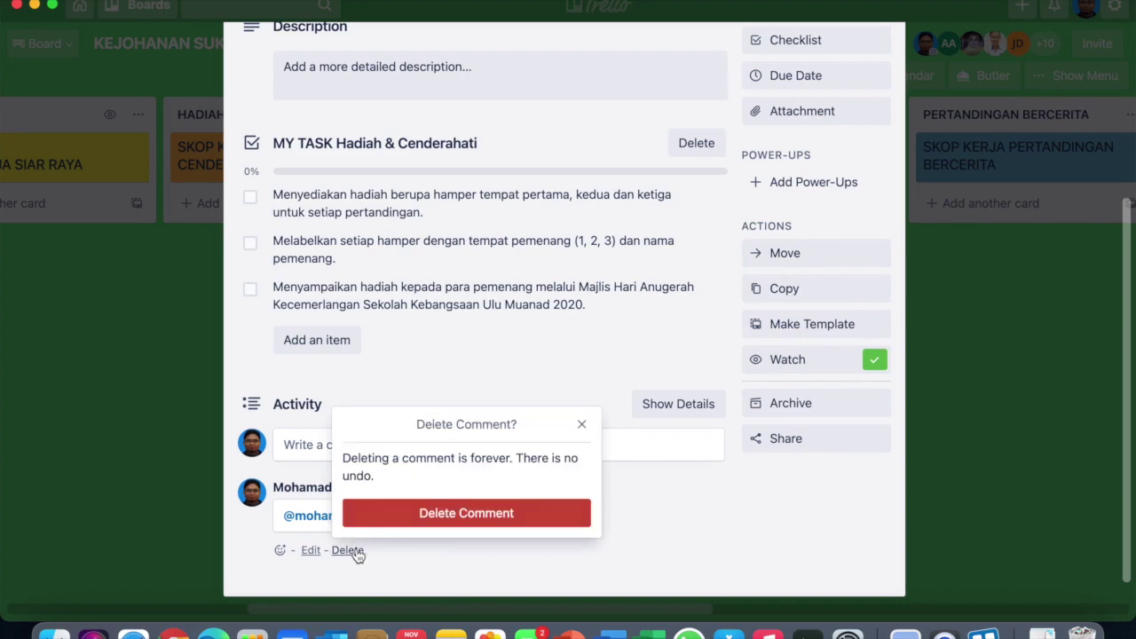
left_click(445, 521)
scroll(448, 522, "up", 5)
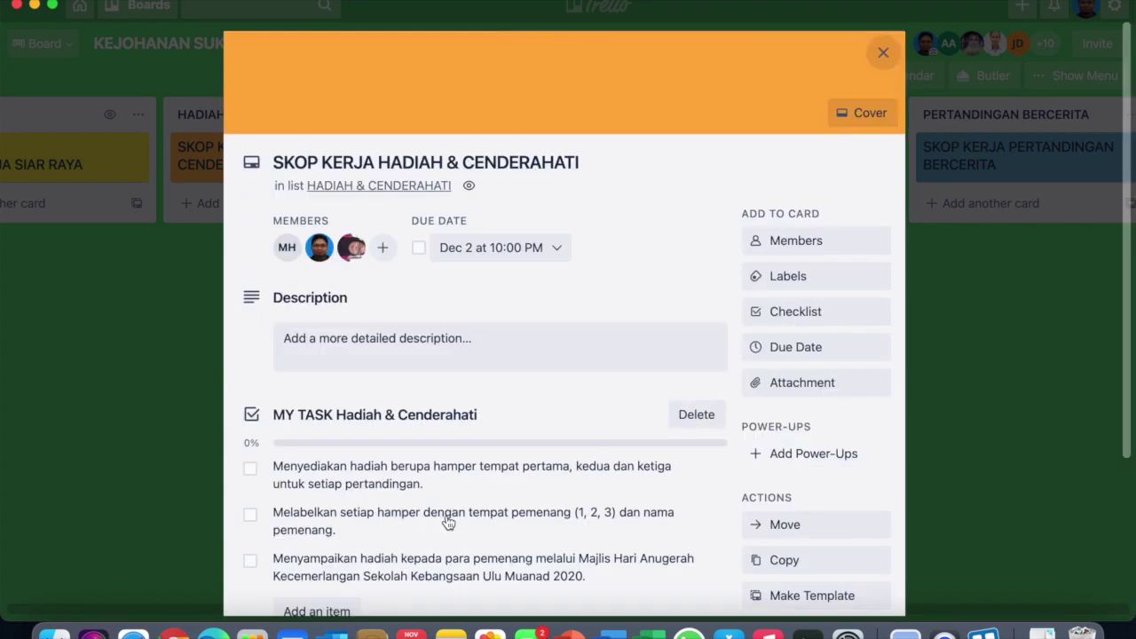
left_click(896, 51)
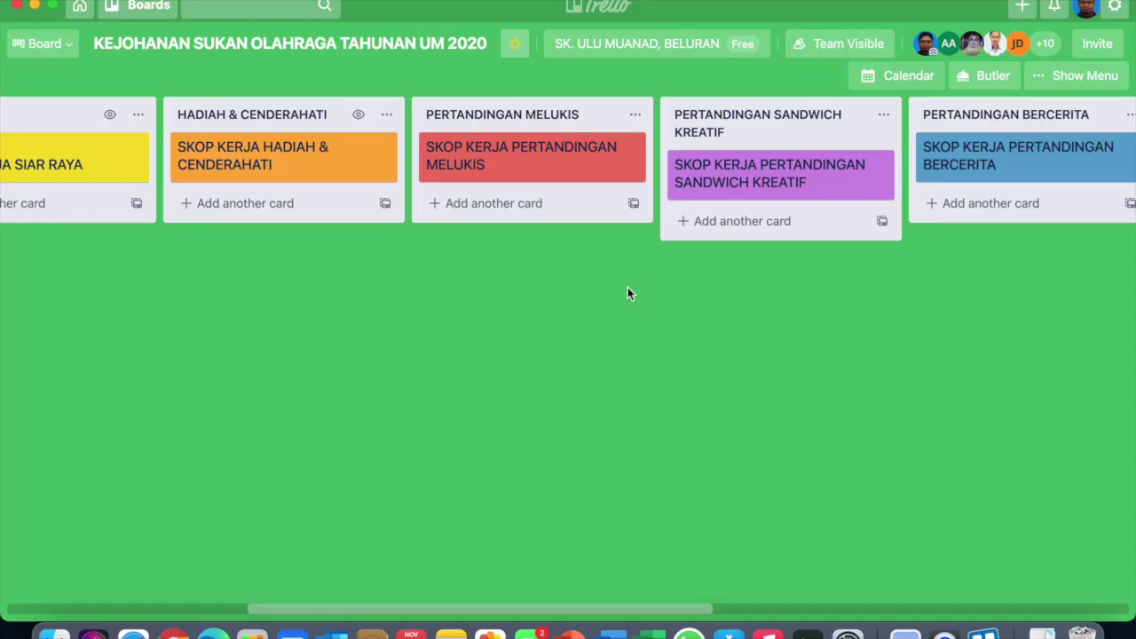
- Review the descriptions of the 1.0 PENGENALAN and 2.0 MATLAMAT cards in the INTIPATI PROGRAM list, closing each card
scroll(627, 294, "left", 6)
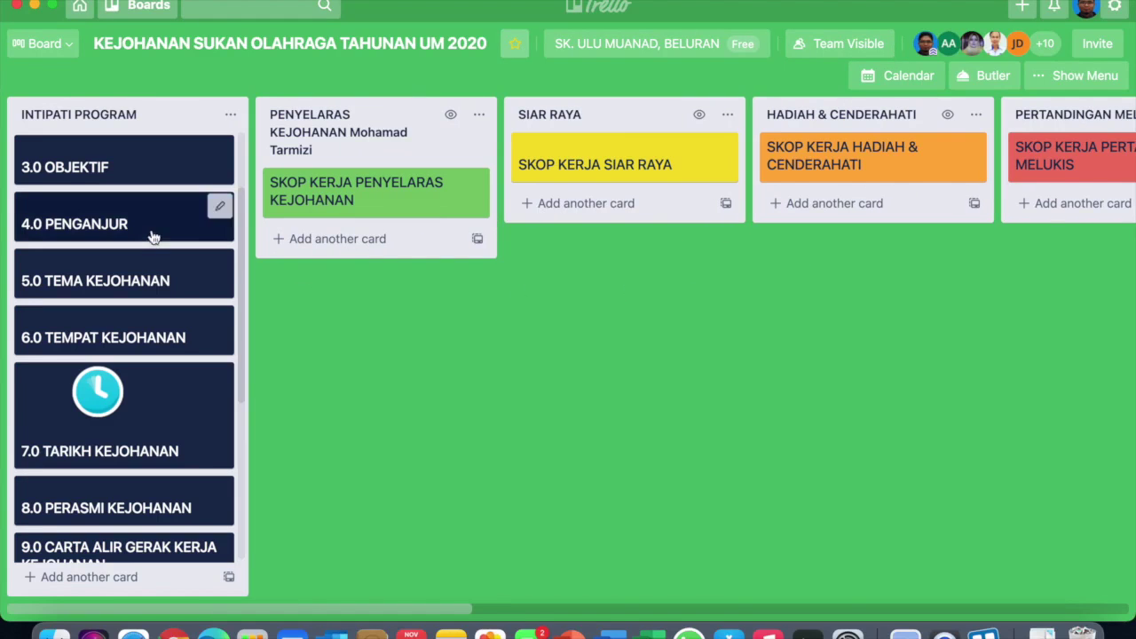
scroll(106, 337, "up", 2)
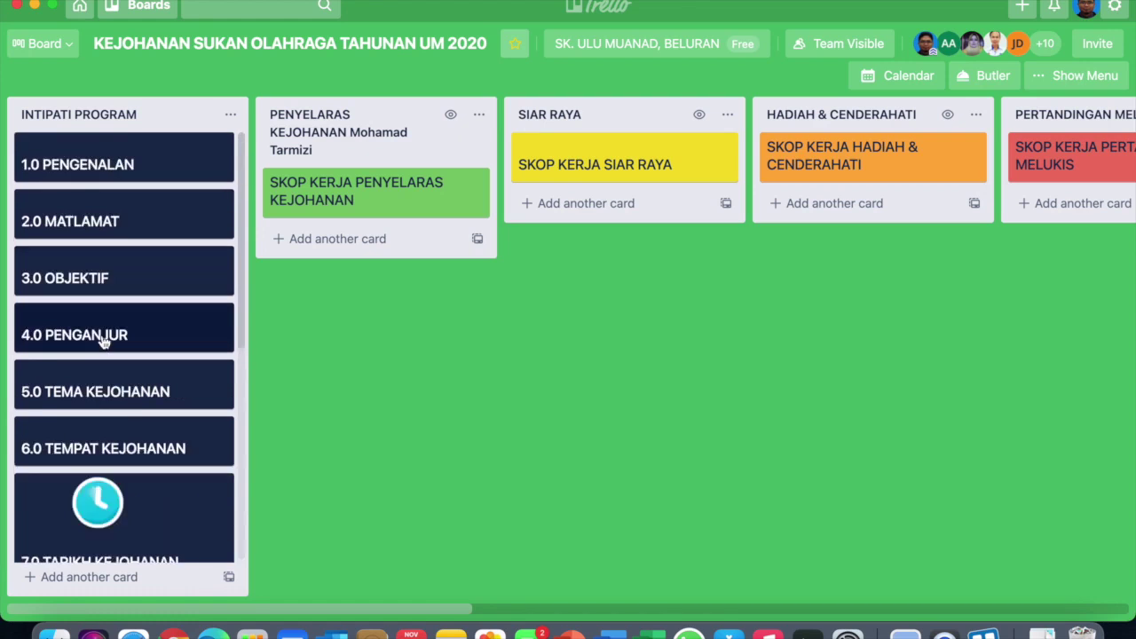
left_click(101, 158)
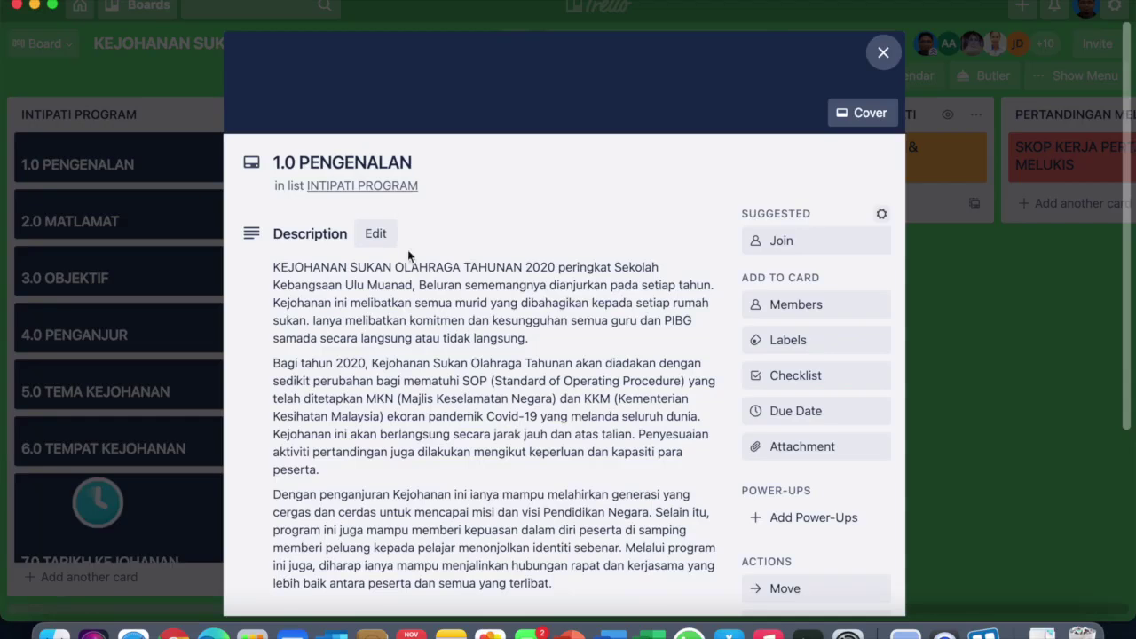
scroll(407, 250, "down", 5)
scroll(407, 250, "up", 5)
left_click(188, 194)
left_click(151, 220)
scroll(416, 354, "down", 2)
scroll(416, 354, "up", 2)
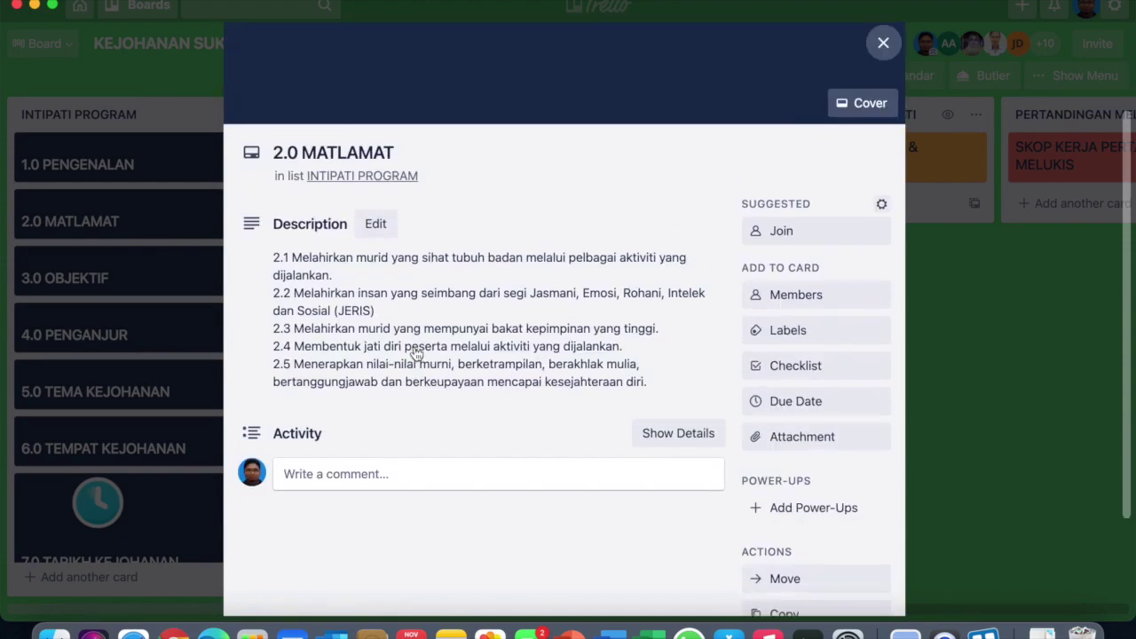
left_click(140, 272)
- Review the description of the 3.0 OBJEKTIF card, close it and look through the remaining INTIPATI PROGRAM cards
left_click(140, 273)
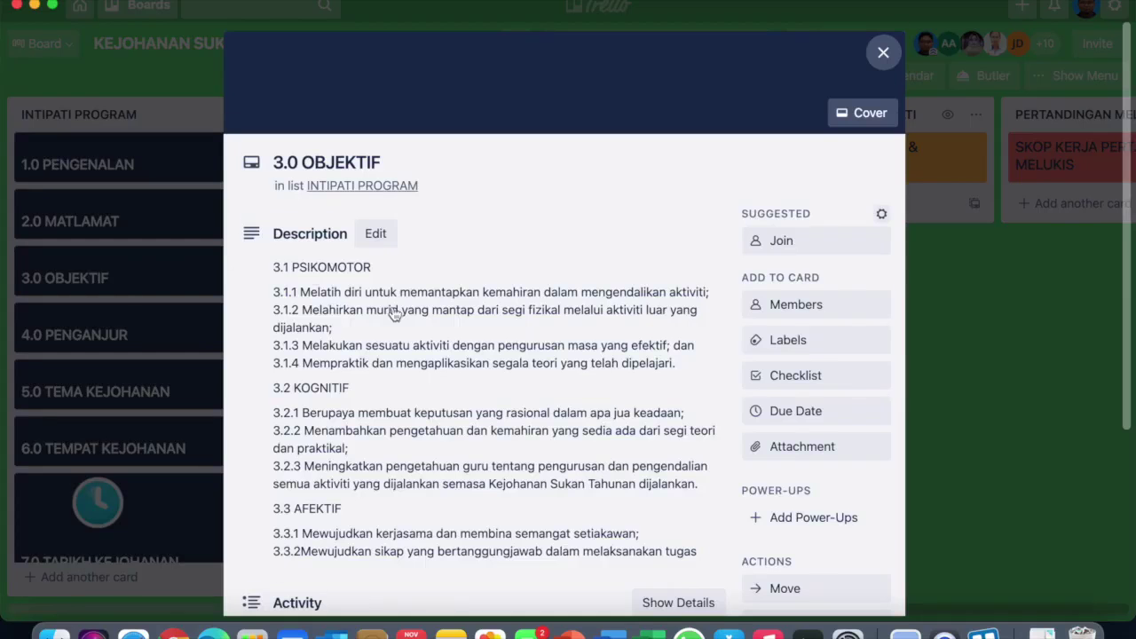
scroll(392, 309, "down", 3)
scroll(392, 307, "up", 3)
left_click(80, 343)
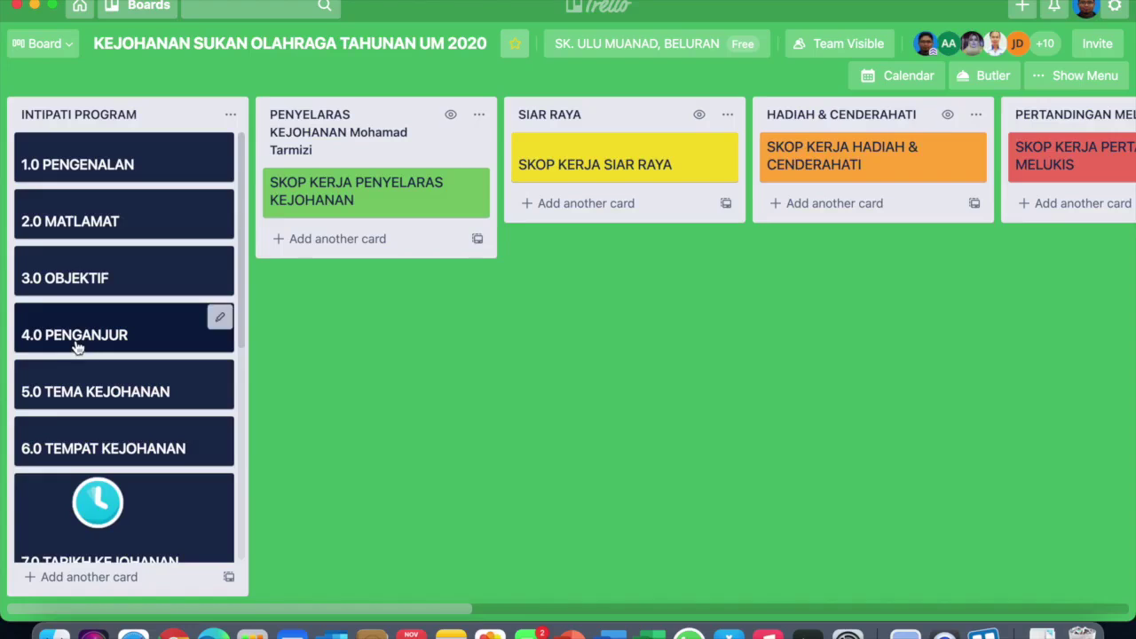
scroll(157, 405, "down", 5)
scroll(160, 411, "up", 1)
scroll(159, 411, "up", 5)
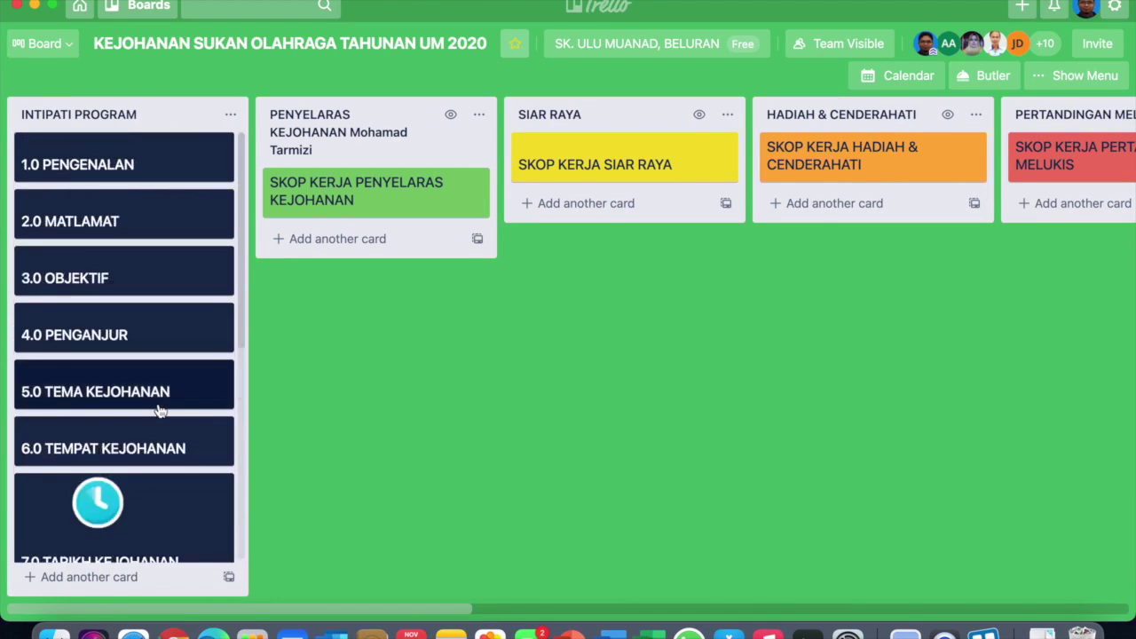
- Look over the competition lists, review the members, due date and checklist of the SKOP KERJA PERTANDINGAN BERCERITA card, and close it
scroll(499, 440, "right", 10)
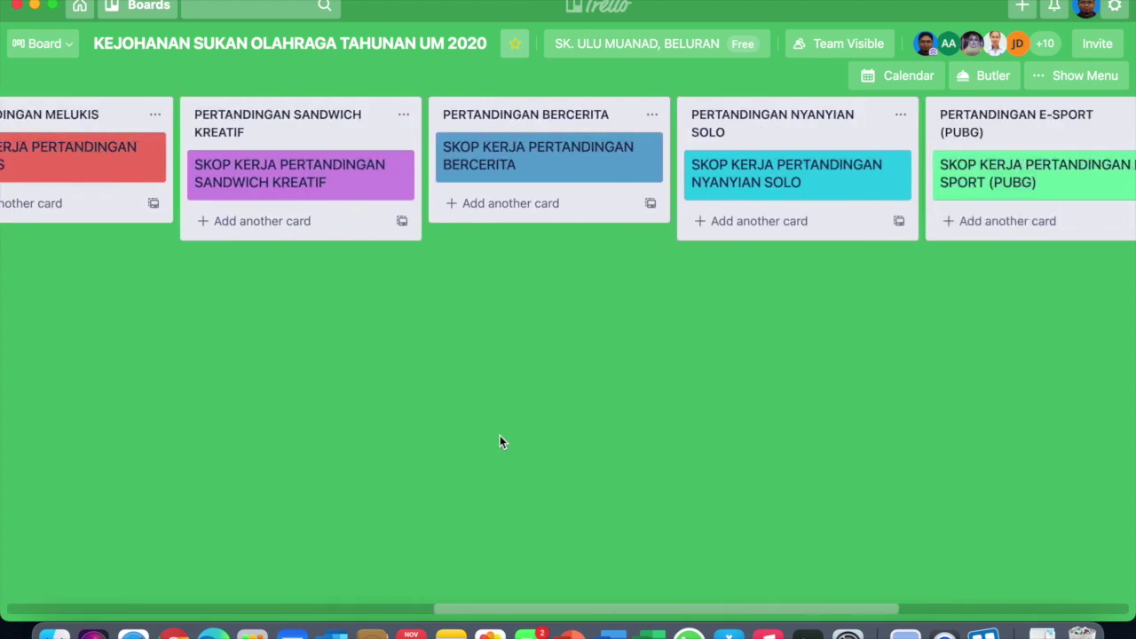
scroll(499, 441, "right", 1)
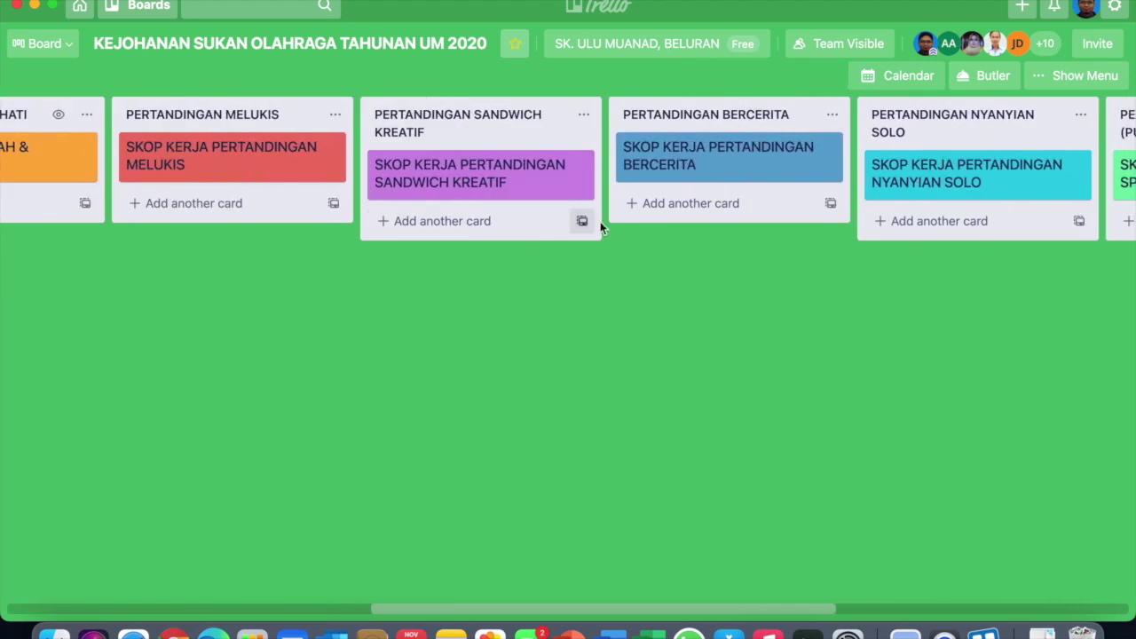
scroll(599, 221, "right", 5)
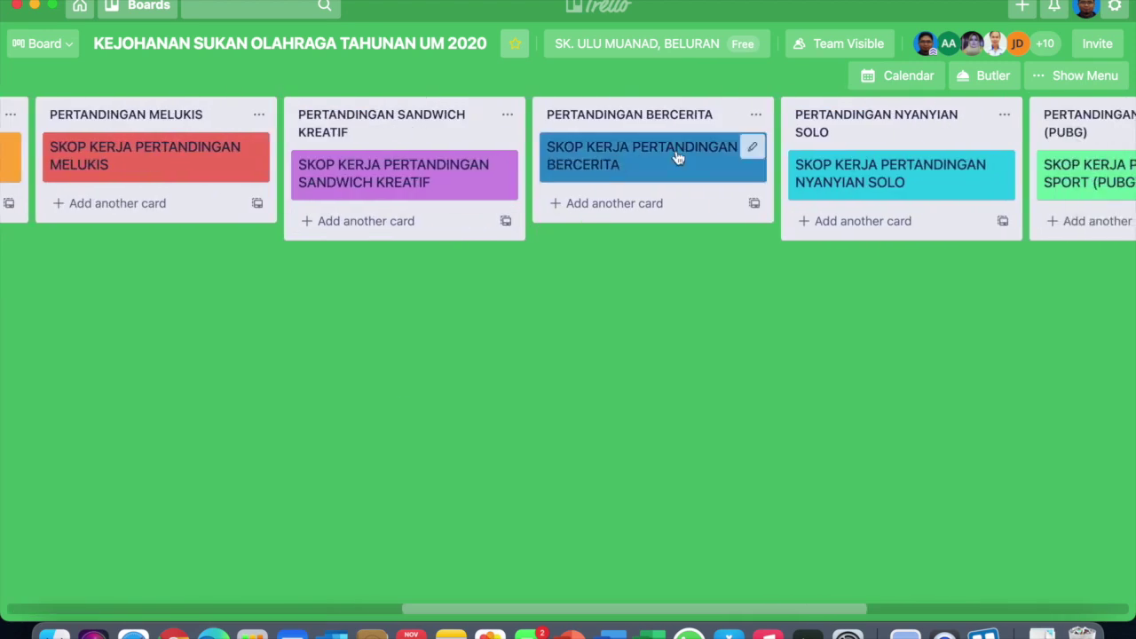
left_click(676, 158)
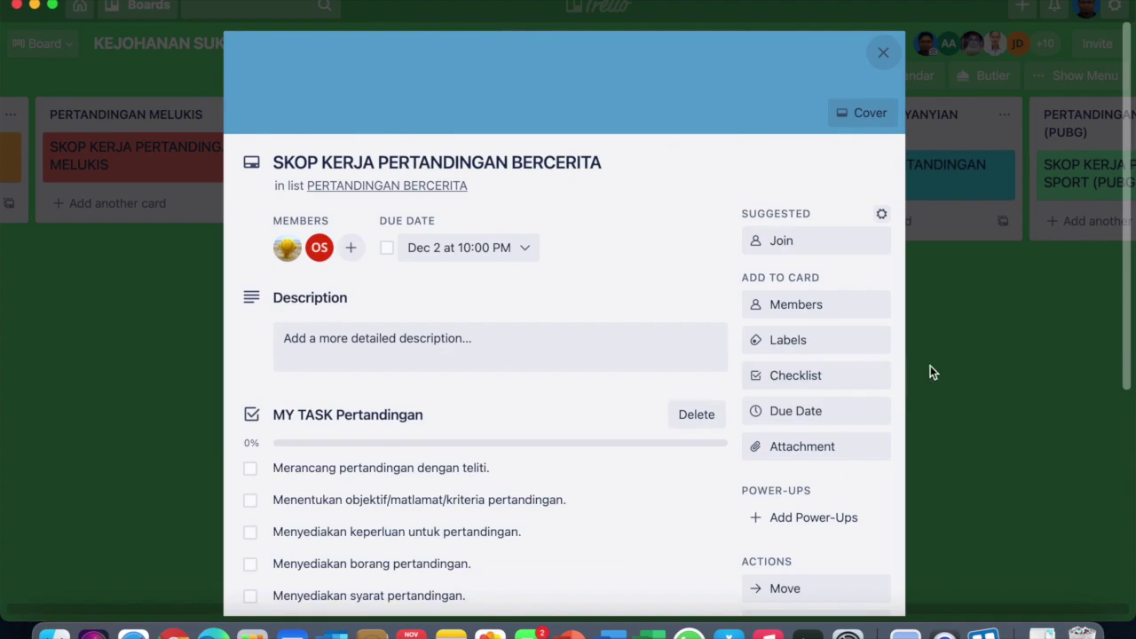
left_click(929, 367)
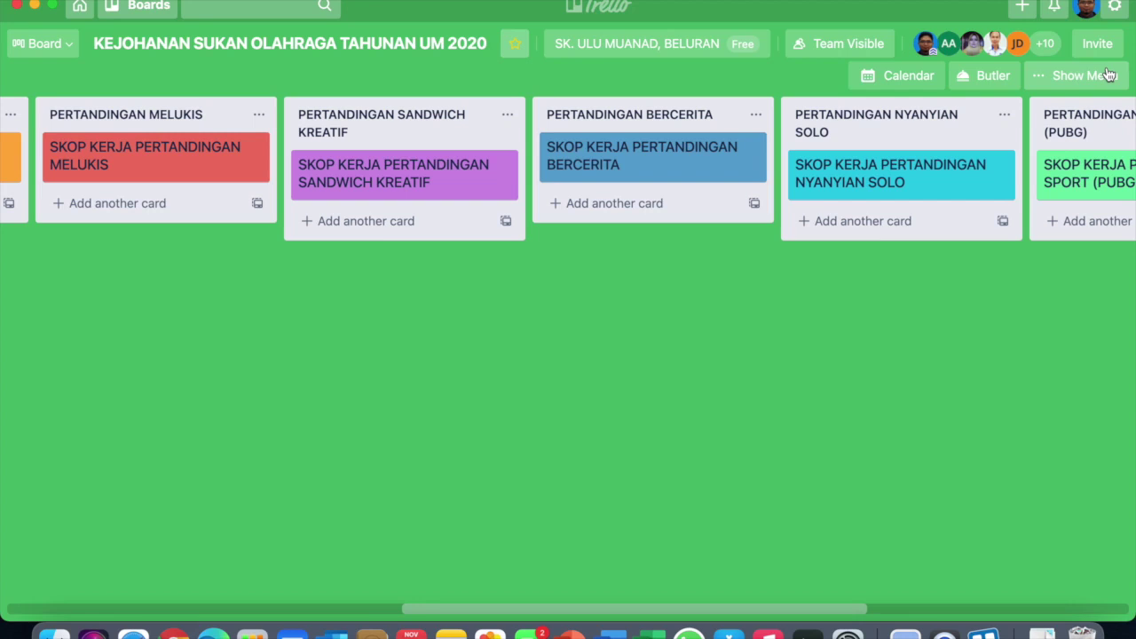
- Open the board's sticker collection and place the red heart sticker on the SKOP KERJA PERTANDINGAN SANDWICH KREATIF card
left_click(1105, 75)
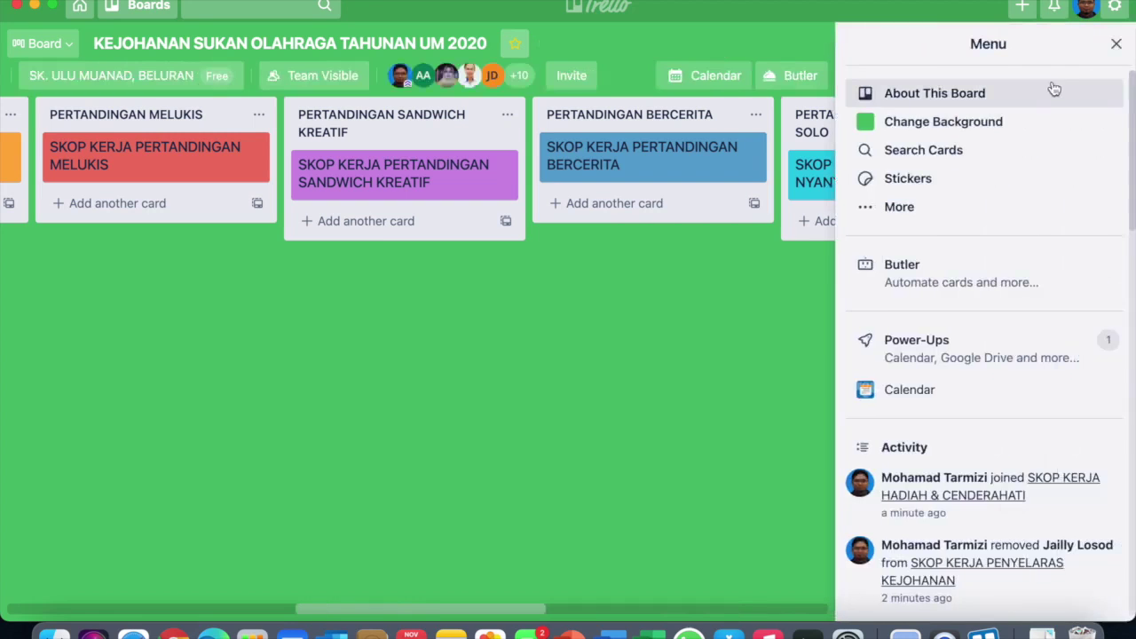
left_click(978, 180)
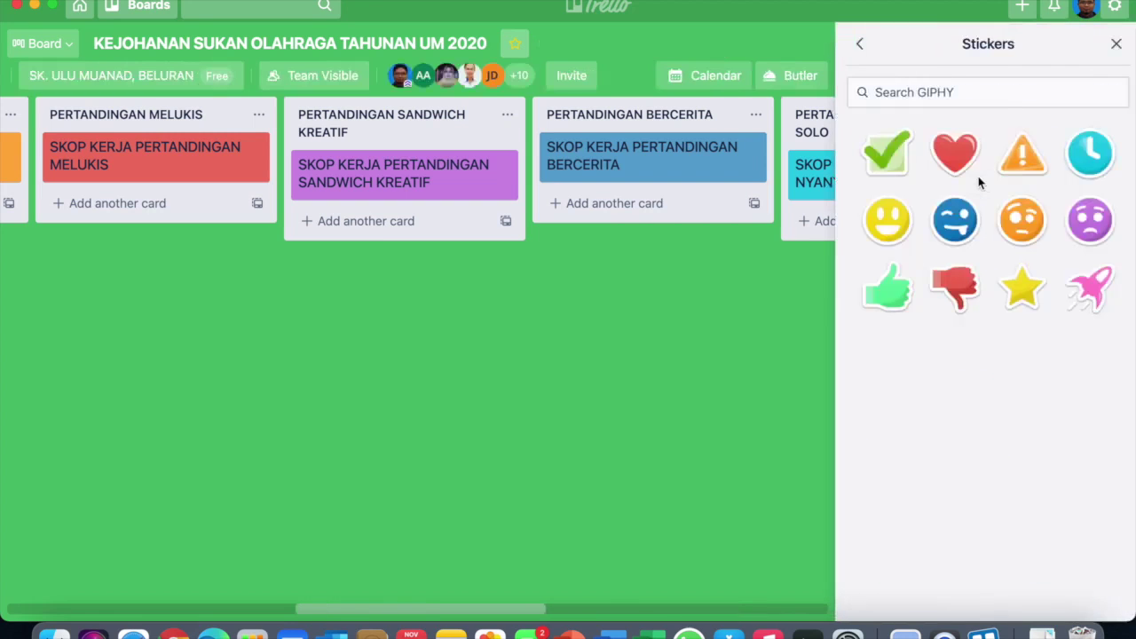
left_click_drag(956, 147, 420, 179)
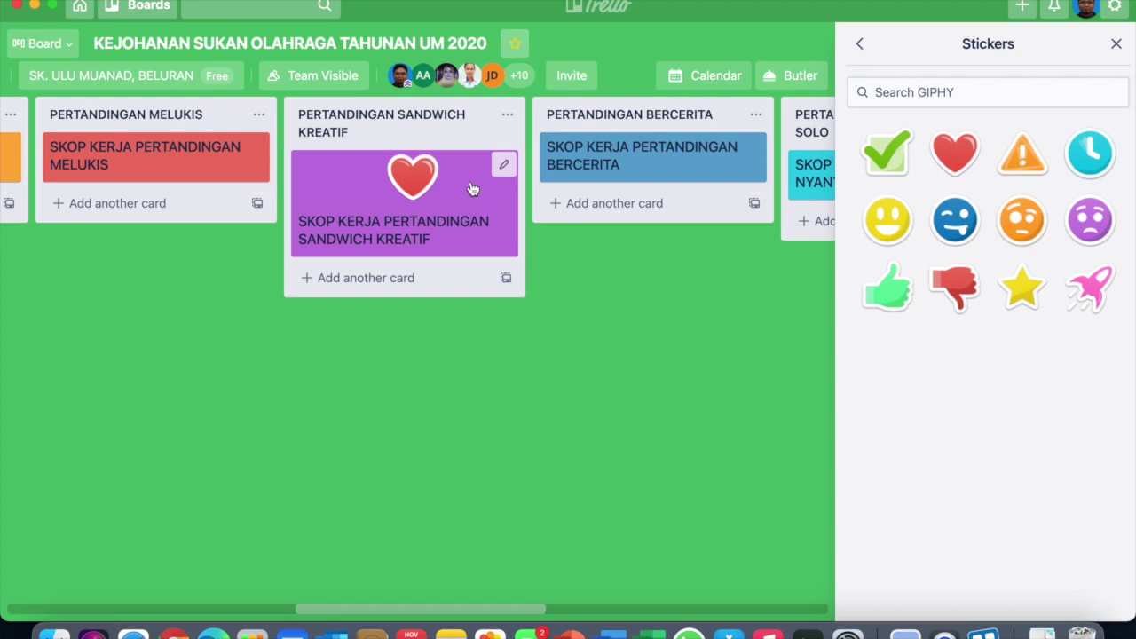
- Place the red thumbs-down sticker on the SKOP KERJA PERTANDINGAN NYANYIAN SOLO card
scroll(496, 300, "right", 5)
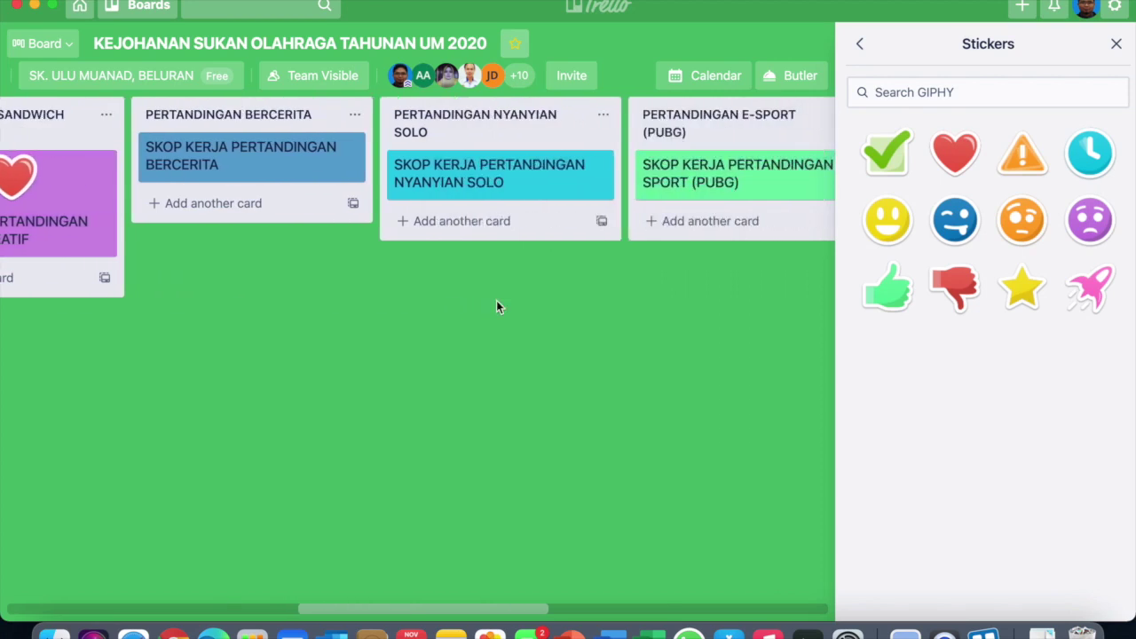
scroll(496, 300, "right", 1)
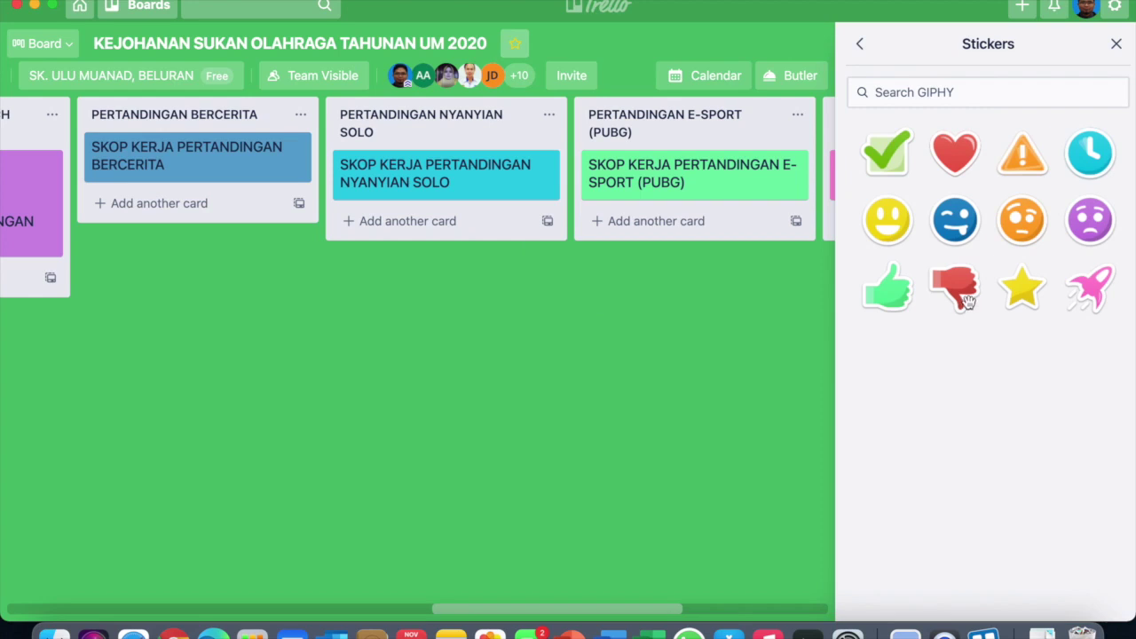
left_click_drag(967, 300, 448, 181)
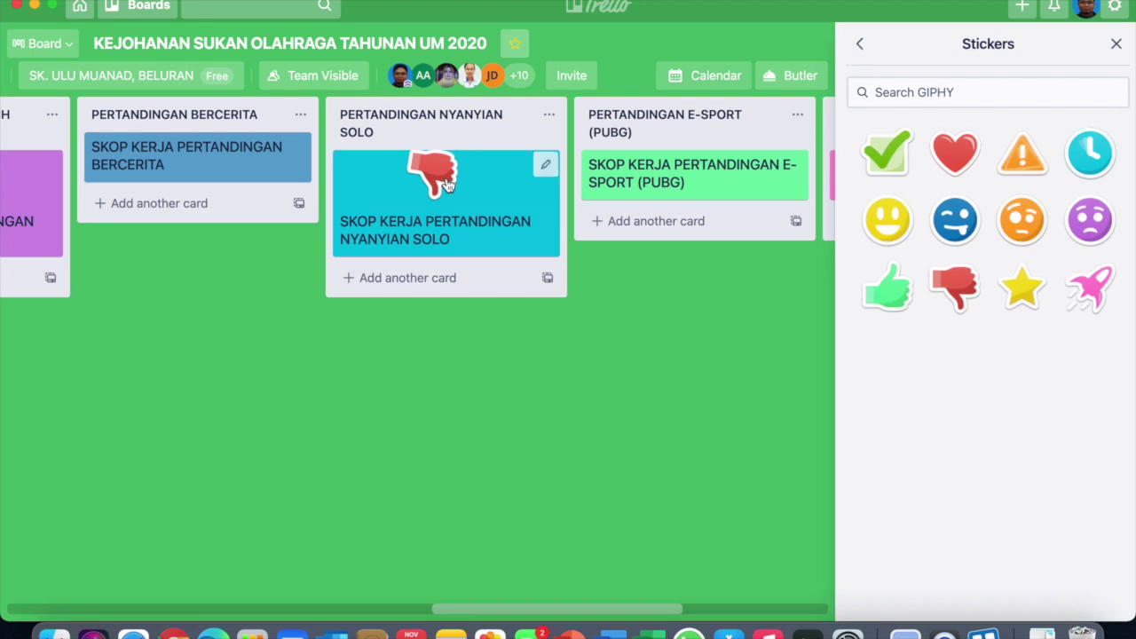
- Place the pink rocket sticker on the SKOP KERJA PERTANDINGAN SENAMROBIK TERBAIK card, close the stickers and look across the board
scroll(428, 279, "right", 5)
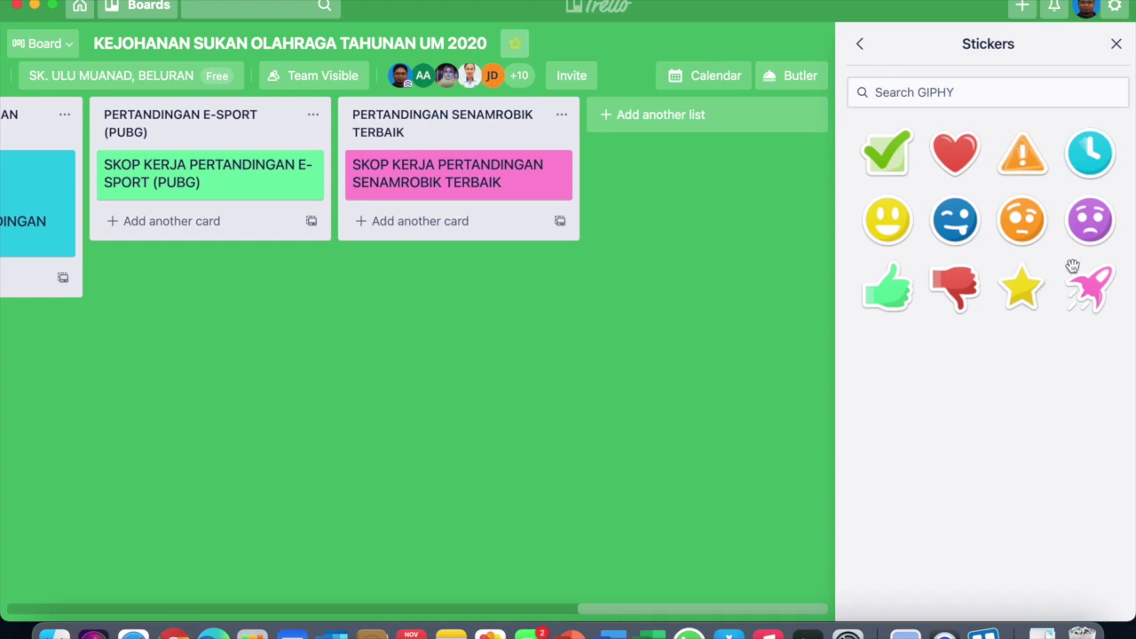
left_click_drag(1087, 297, 460, 191)
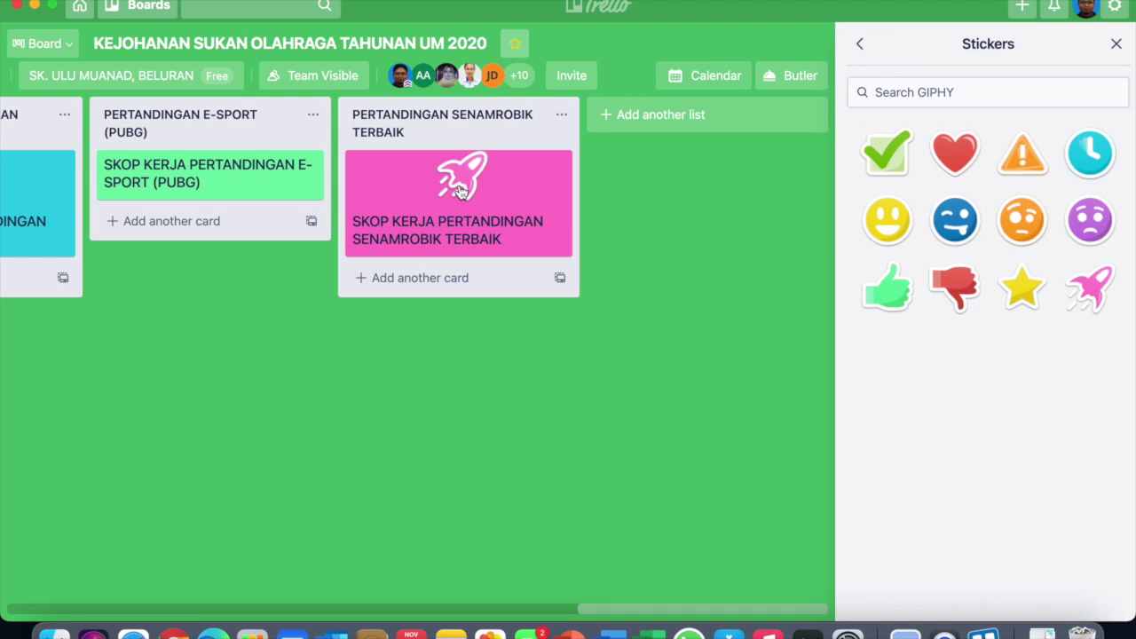
scroll(459, 190, "left", 10)
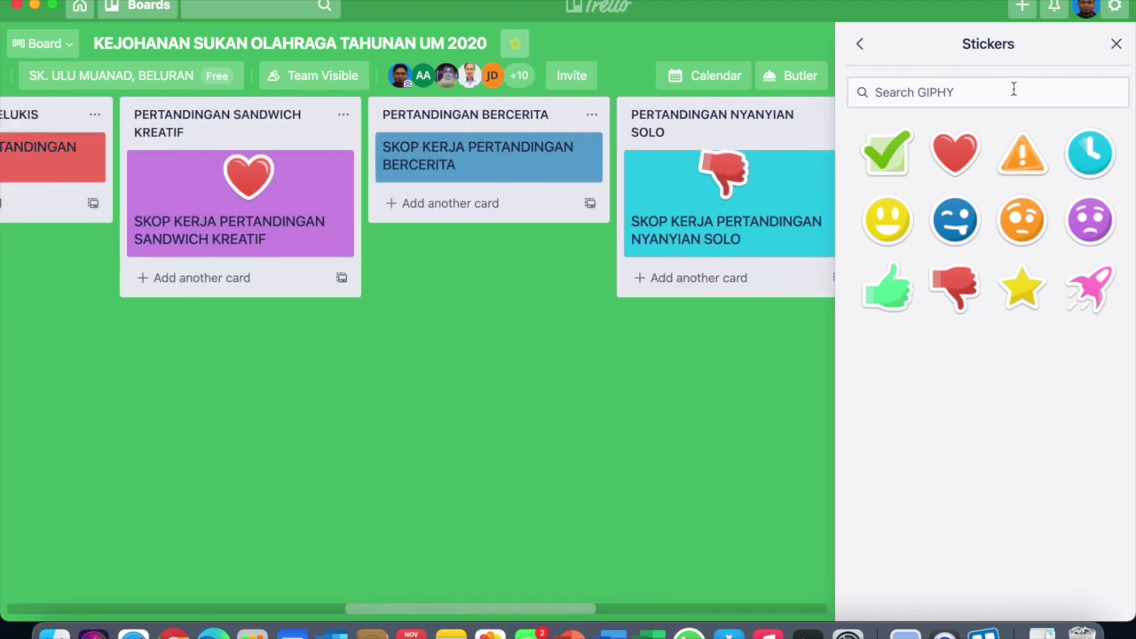
left_click(1115, 49)
scroll(582, 325, "left", 15)
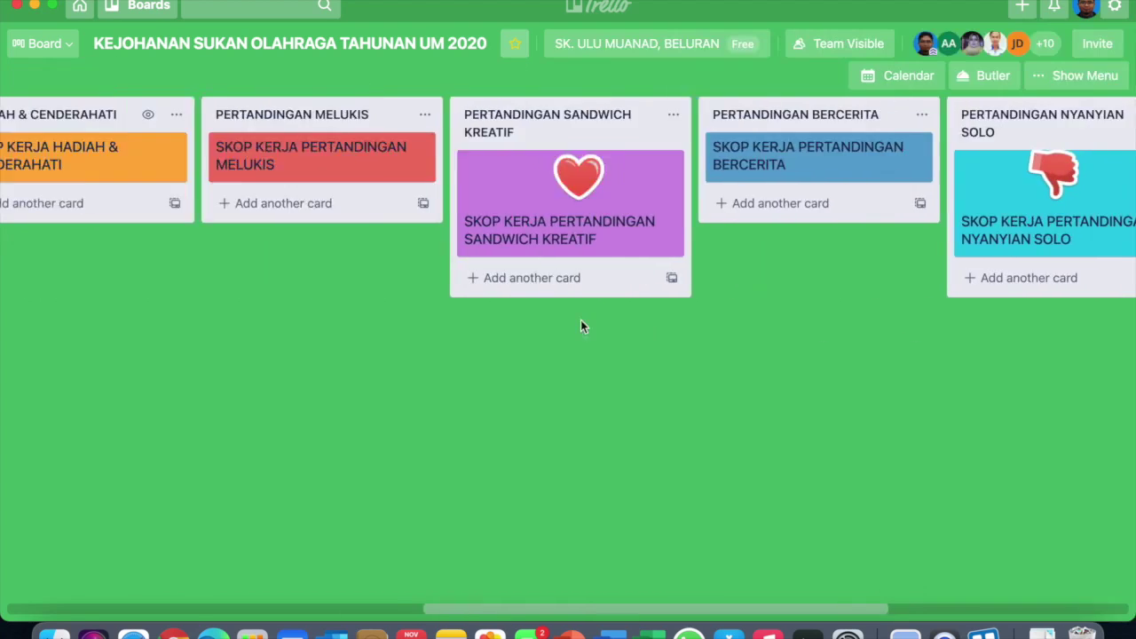
scroll(580, 325, "right", 15)
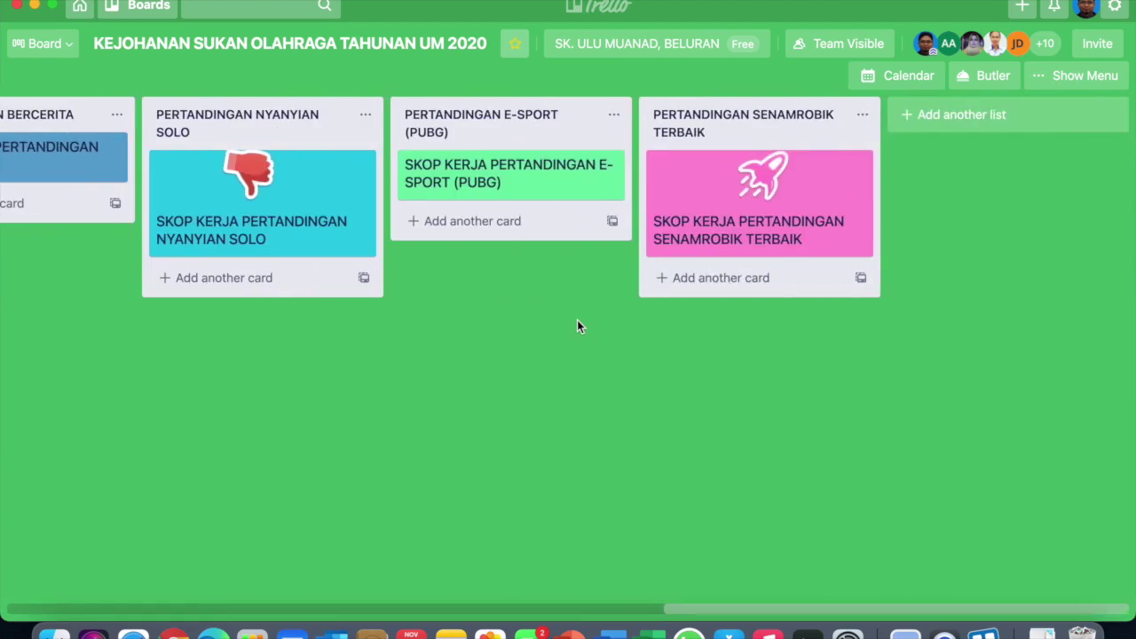
scroll(576, 326, "left", 20)
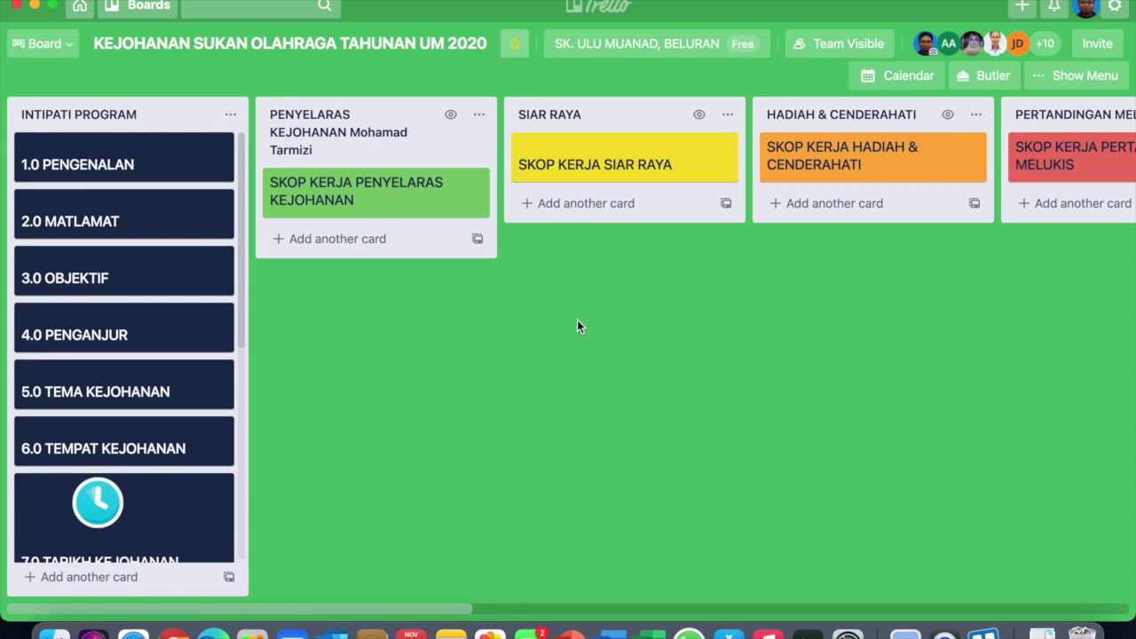
- Add the item "pastikan cederahati berada dalam keadaan baik." to the MY TASK checklist on the SKOP KERJA HADIAH & CENDERAHATI card
scroll(577, 326, "right", 5)
left_click(748, 164)
scroll(591, 375, "down", 5)
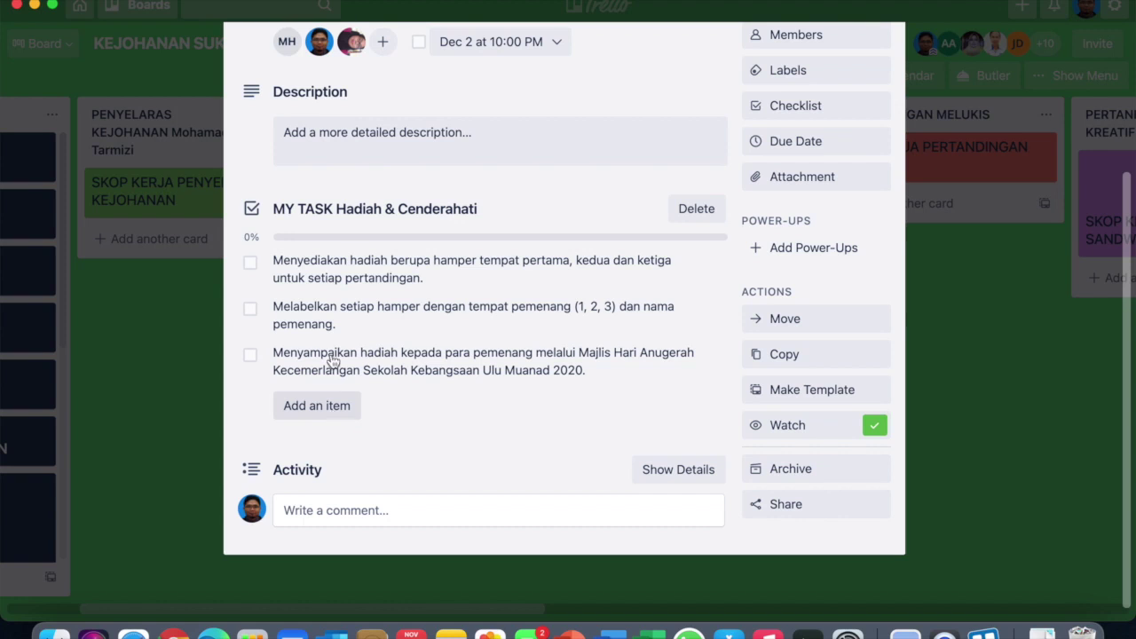
scroll(383, 191, "up", 5)
scroll(383, 191, "down", 5)
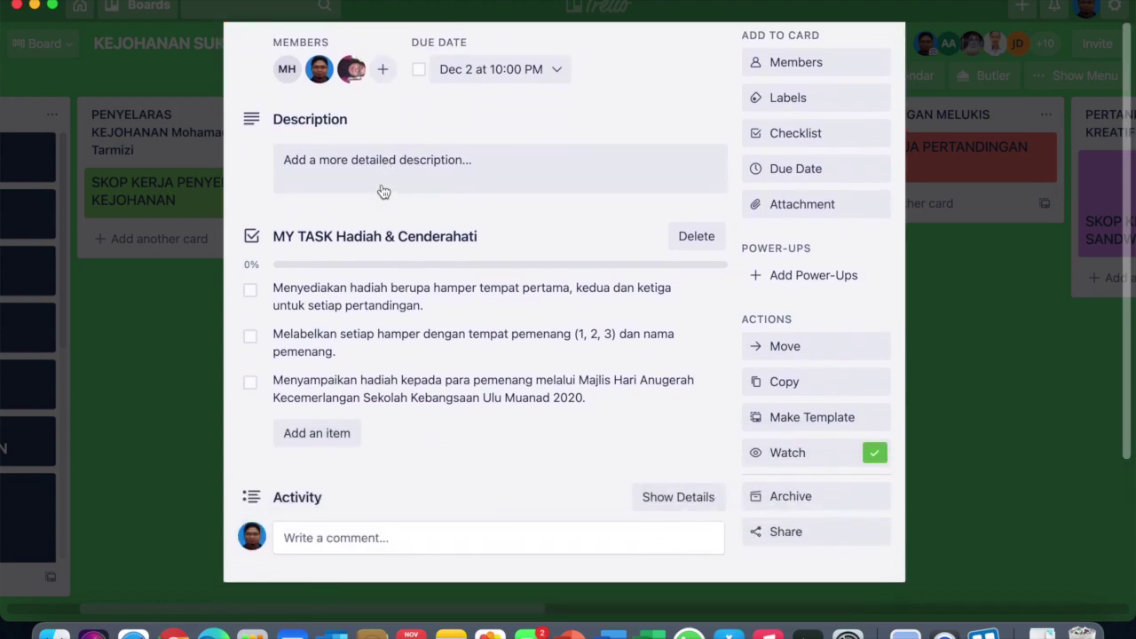
left_click(337, 435)
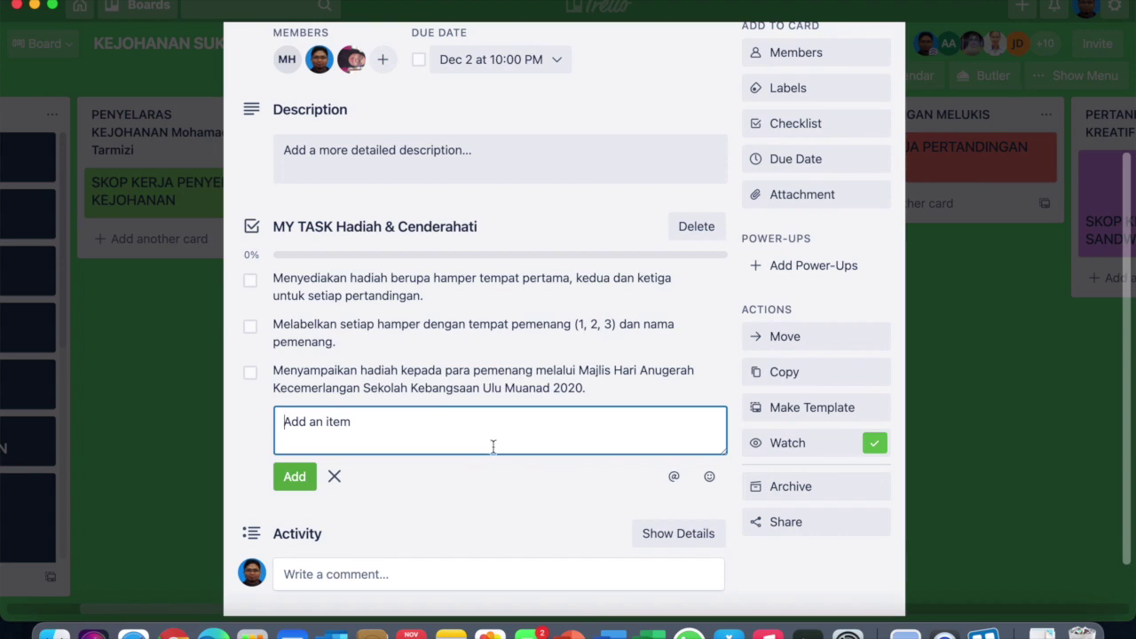
type("pastikan cederahati berada dalam keadaan baik.")
left_click(294, 477)
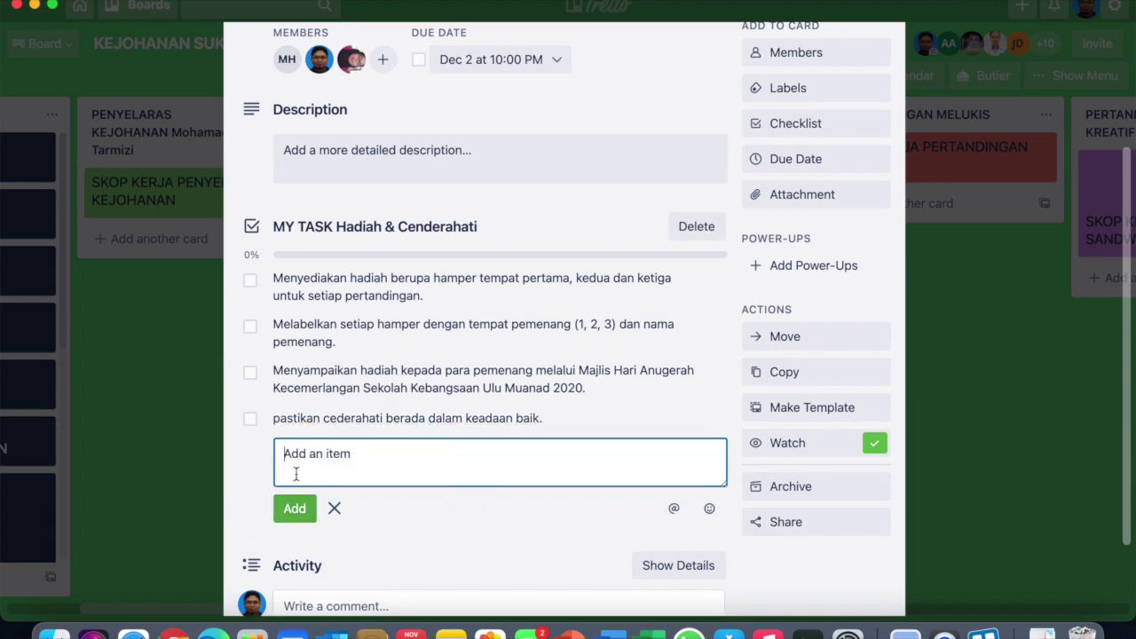
- Check the extended checklist on the SKOP KERJA HADIAH & CENDERAHATI card, close the card and return to the board's first lists
scroll(295, 474, "up", 3)
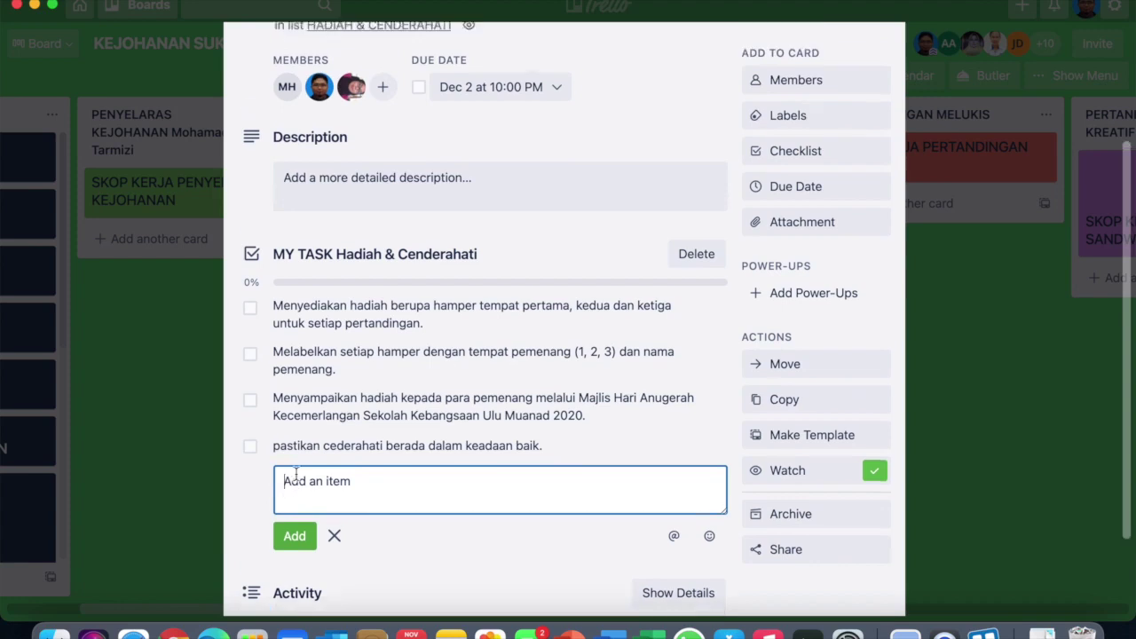
scroll(294, 477, "down", 5)
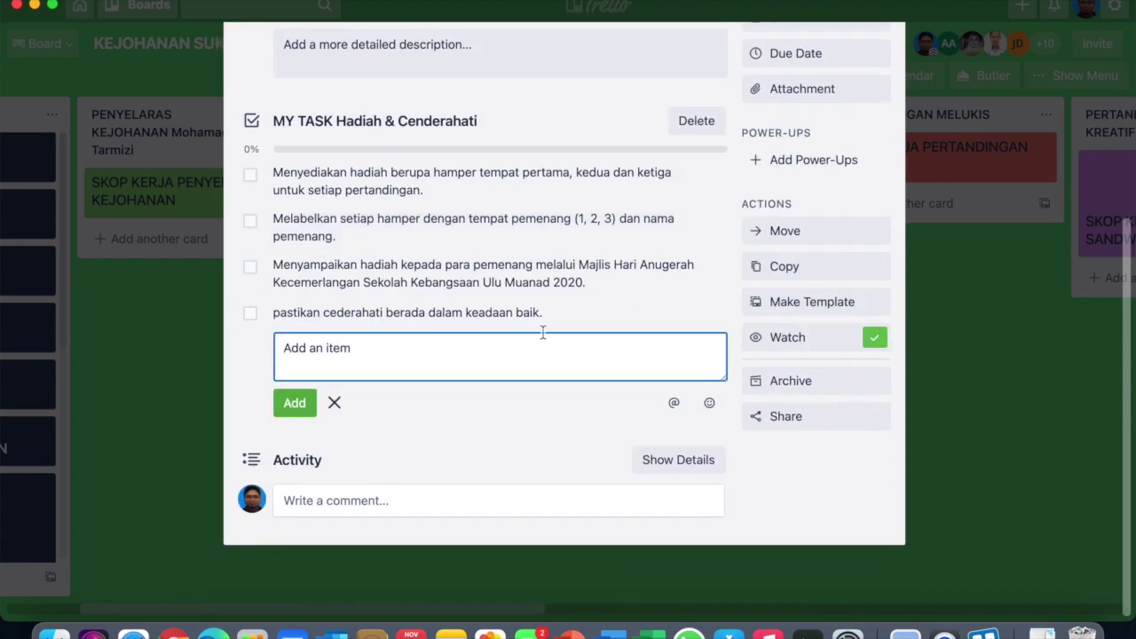
left_click(956, 364)
scroll(956, 364, "up", 3)
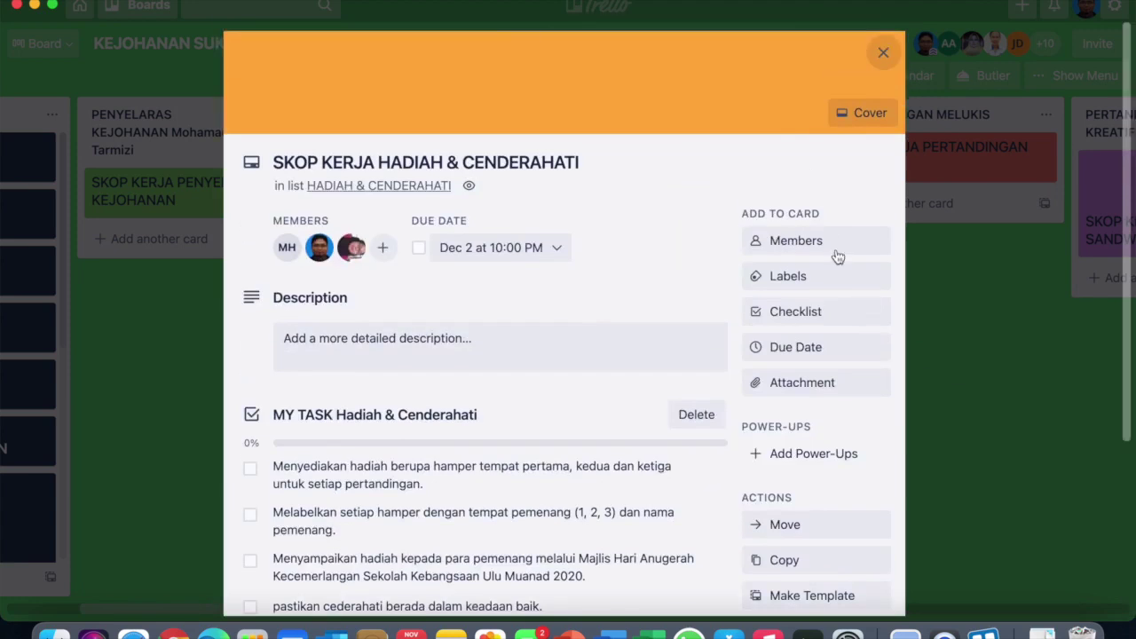
left_click(884, 55)
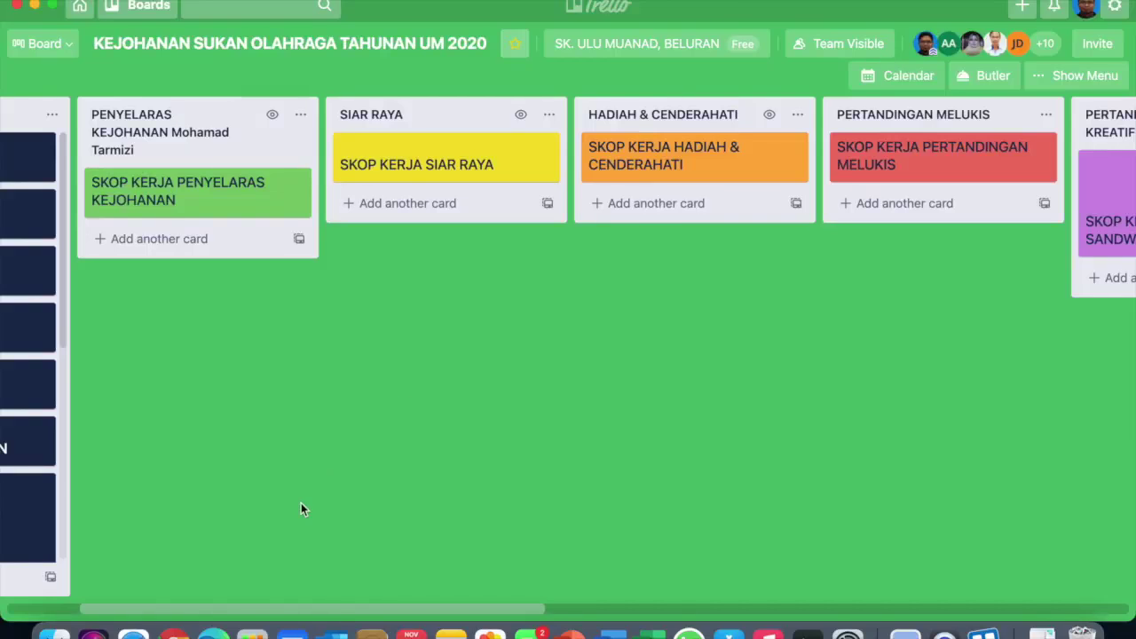
scroll(300, 503, "left", 4)
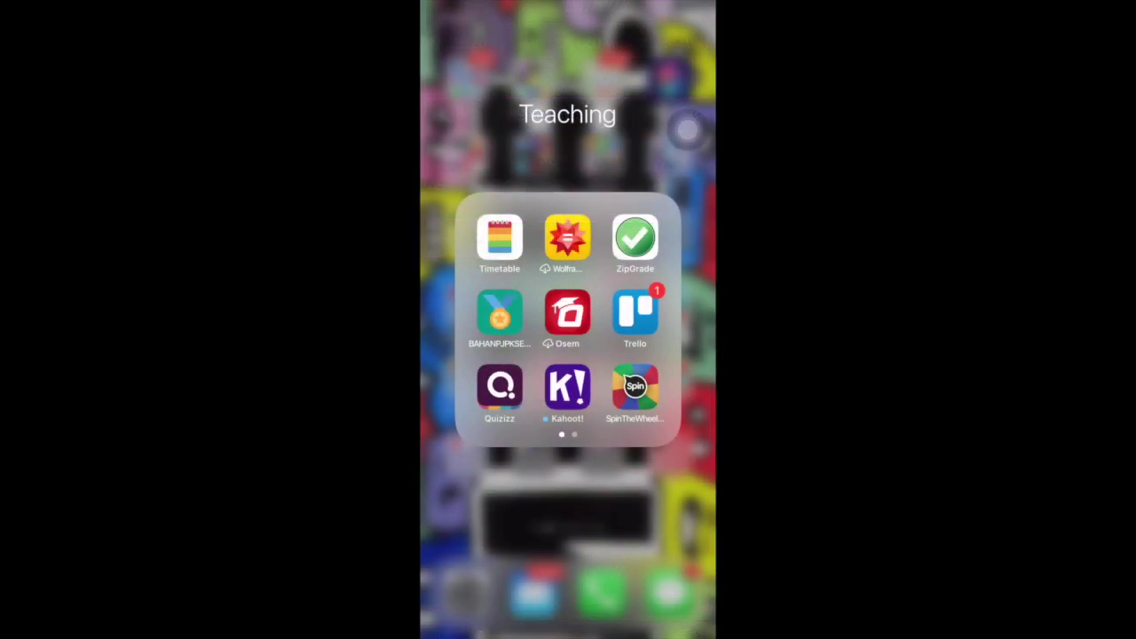
- Switch to the Trello mobile app and open the KEJOHANAN SUKAN OLAHRAGA board from the starred boards
left_click(634, 311)
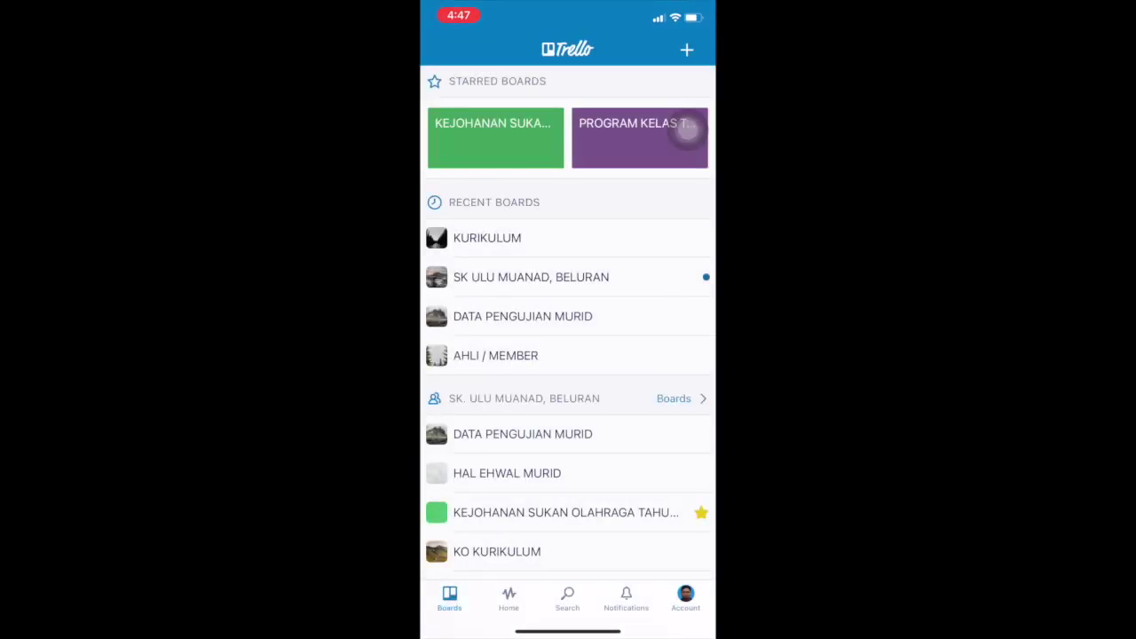
scroll(568, 355, "down", 3)
scroll(568, 355, "up", 4)
left_click(495, 169)
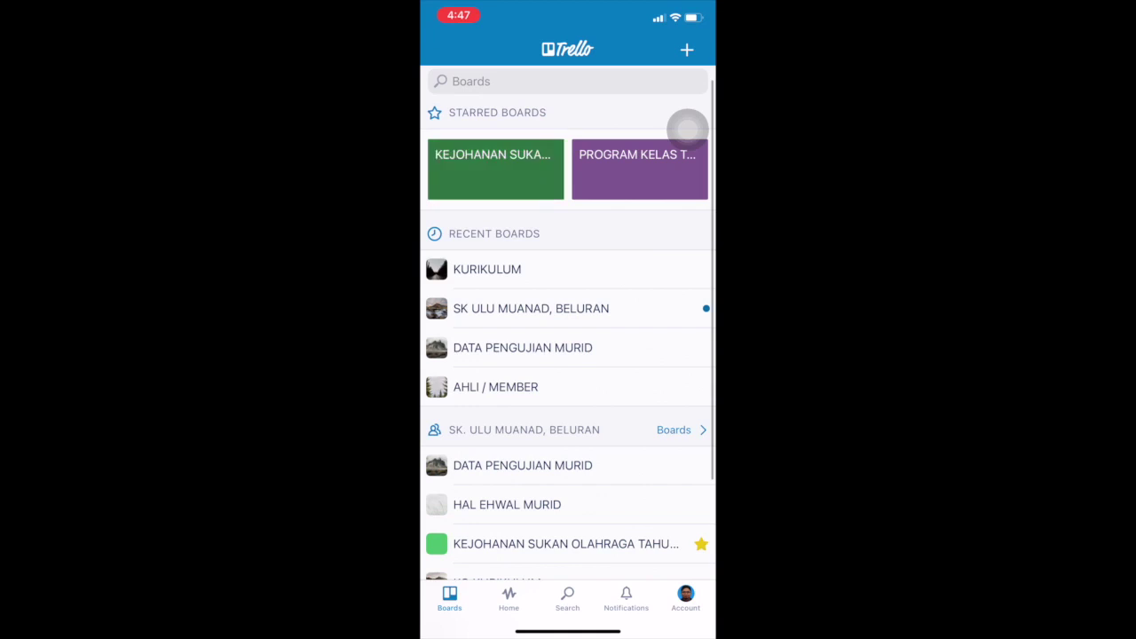
- Look through all the lists on the mobile board up to its end and return to the INTIPATI PROGRAM list
scroll(568, 328, "right", 3)
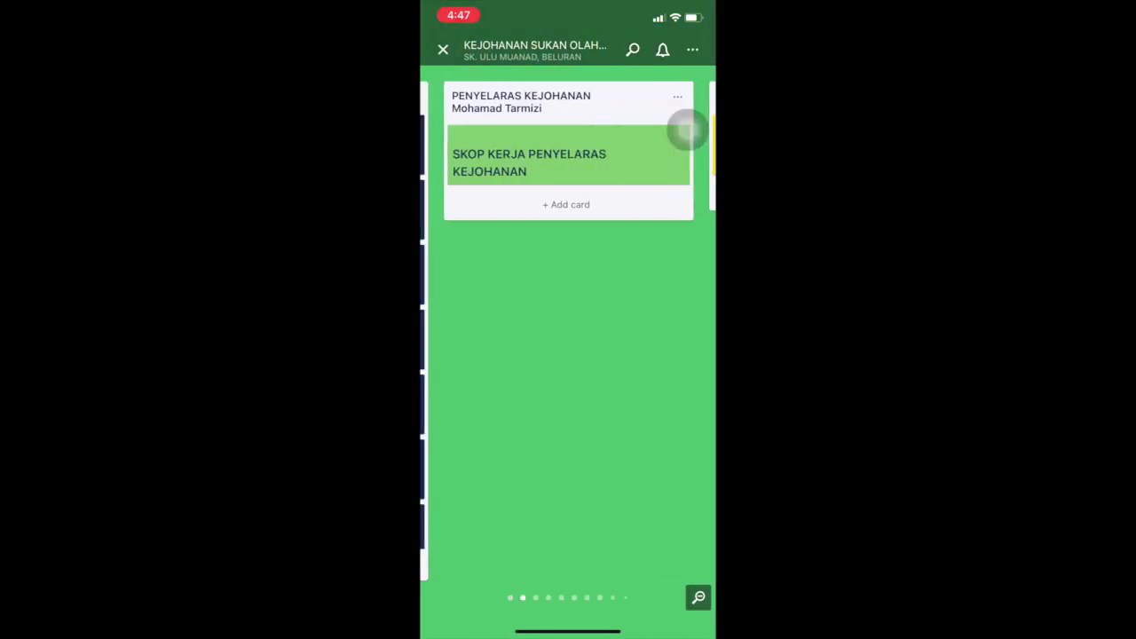
scroll(568, 328, "right", 3)
scroll(687, 130, "right", 3)
scroll(687, 131, "right", 3)
scroll(688, 131, "right", 3)
scroll(687, 131, "right", 3)
scroll(687, 130, "right", 3)
scroll(687, 130, "right", 3)
scroll(688, 130, "right", 3)
scroll(688, 130, "right", 3)
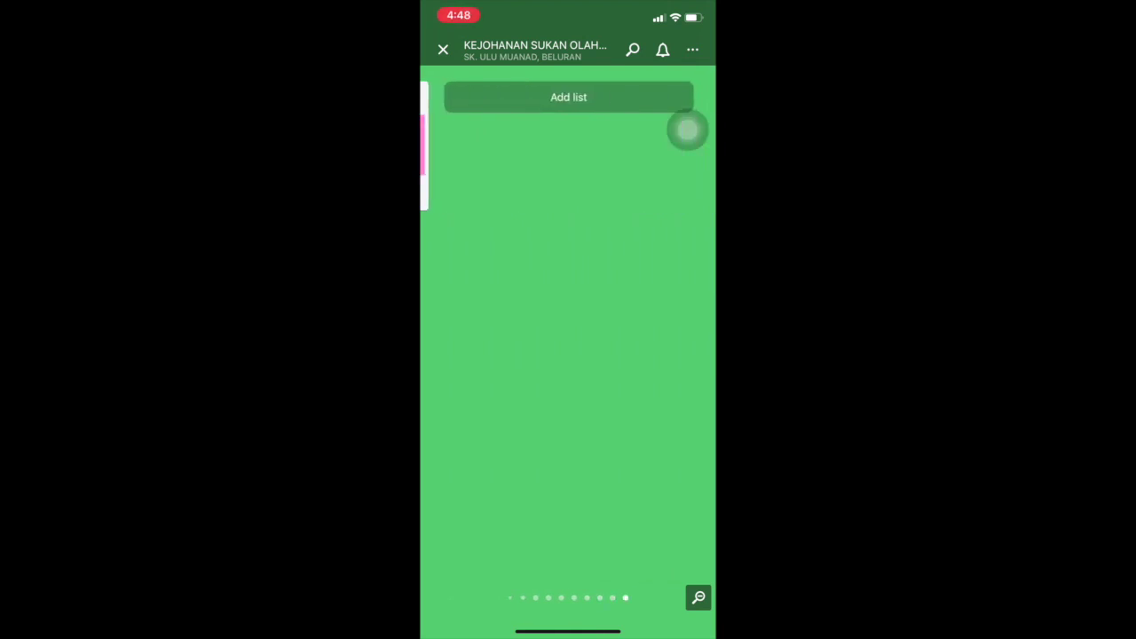
scroll(688, 130, "left", 3)
scroll(688, 131, "left", 3)
scroll(688, 131, "left", 3)
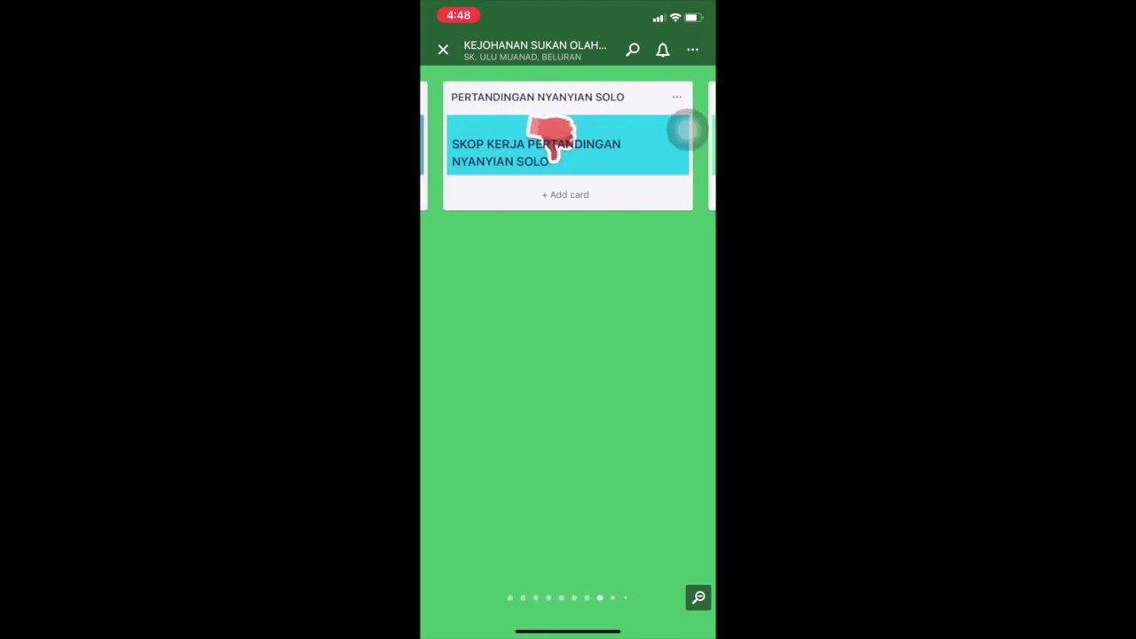
scroll(687, 131, "left", 3)
scroll(688, 130, "left", 3)
scroll(687, 131, "left", 3)
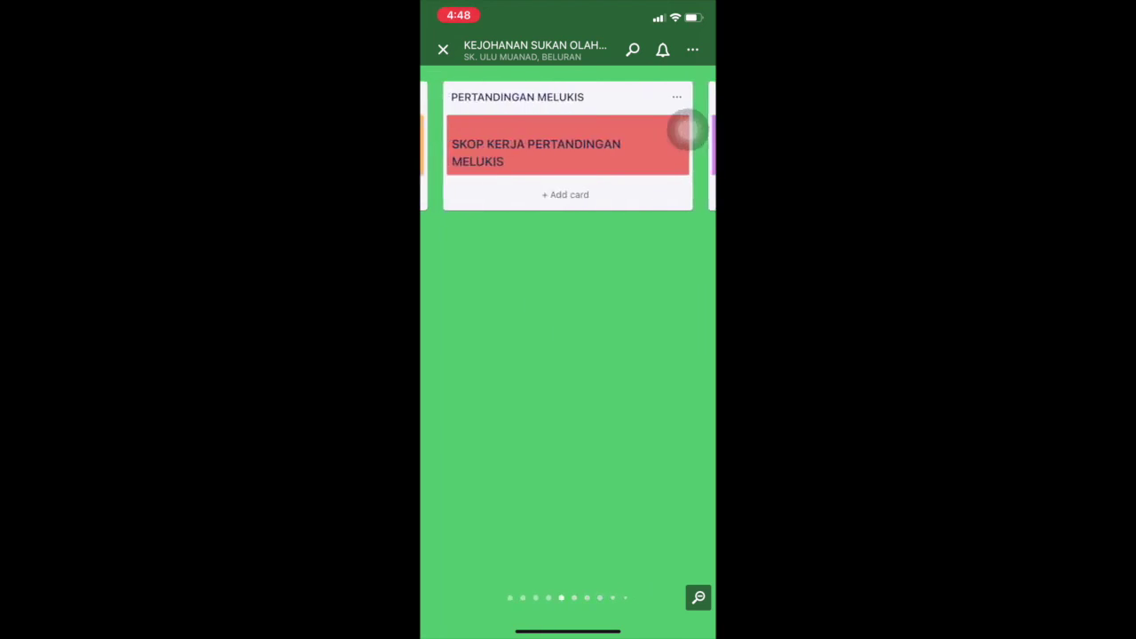
scroll(687, 131, "left", 3)
scroll(688, 131, "left", 3)
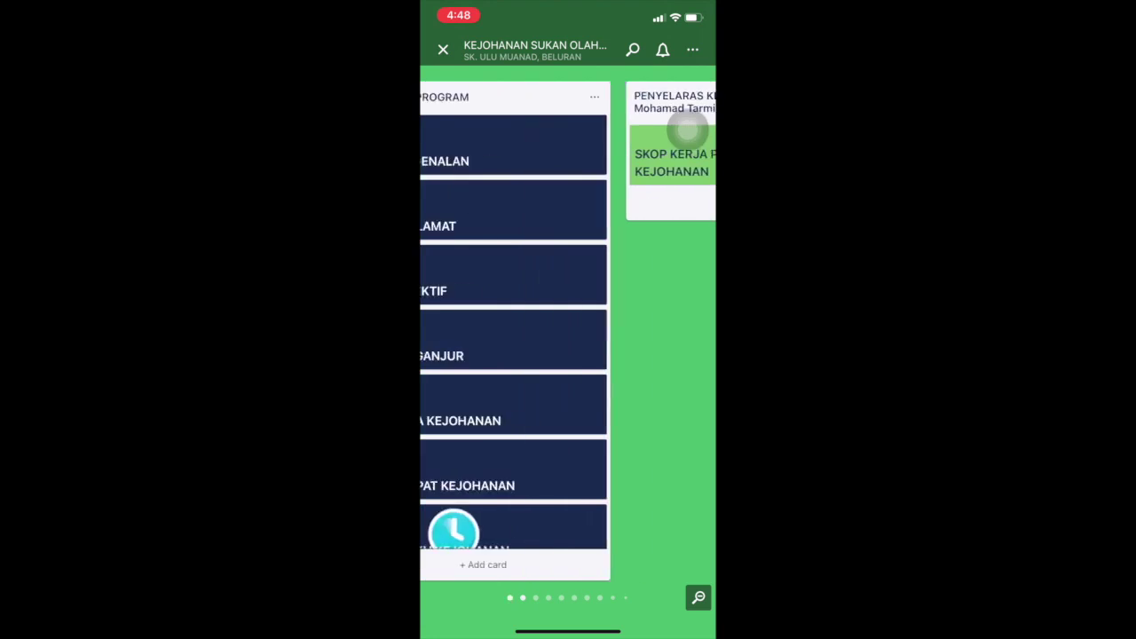
- Open the 2.0 MATLAMAT card, expand its description, review the card's content and activity, and close it
left_click(568, 210)
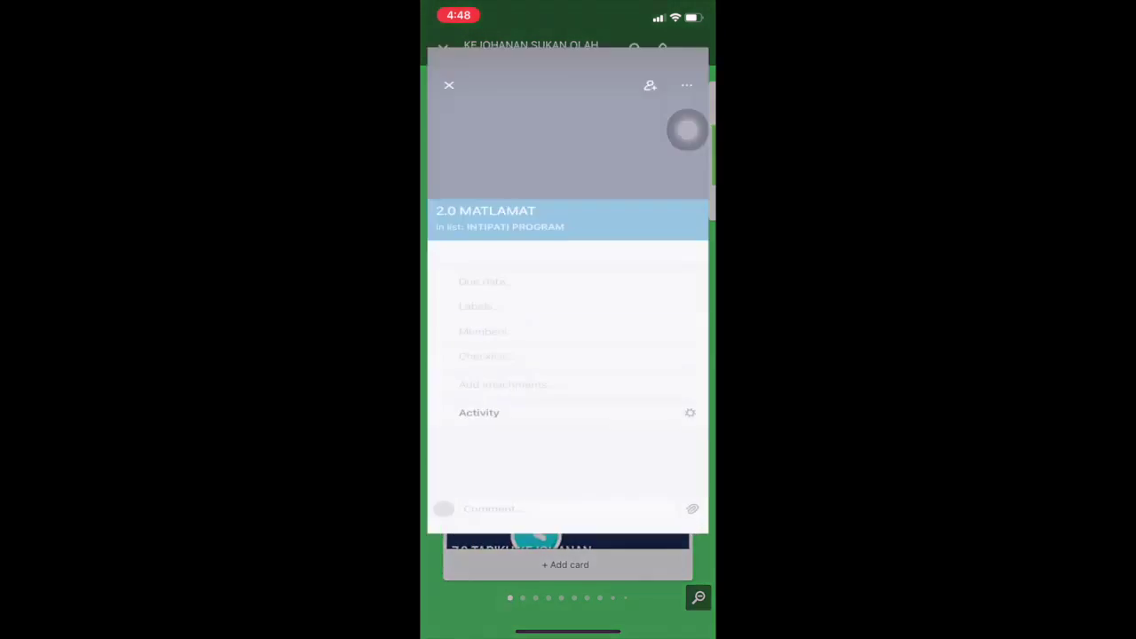
left_click(568, 426)
scroll(568, 355, "down", 3)
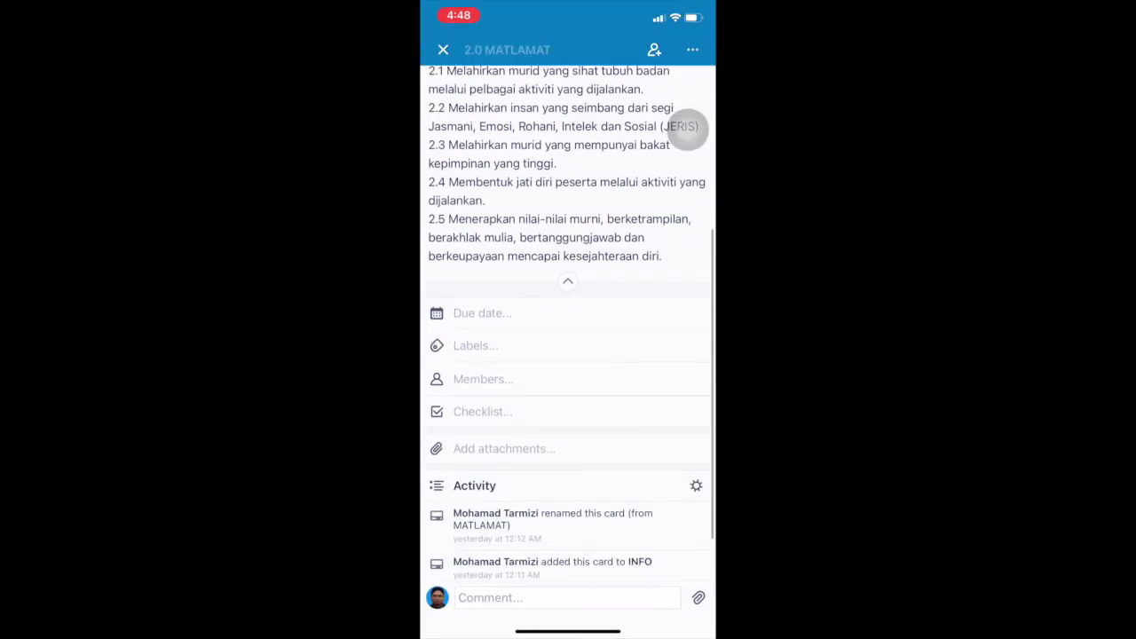
scroll(568, 354, "up", 2)
left_click_drag(568, 266, 568, 372)
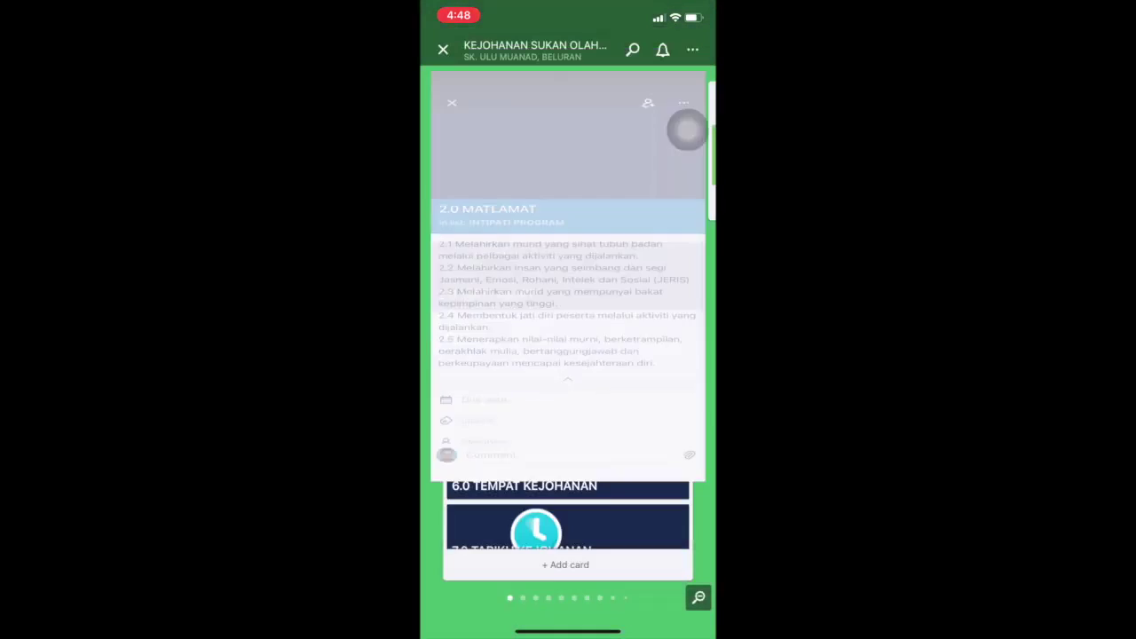
- Review the attachment, MY TASK checklist and activity of the SKOP KERJA PENYELARAS KEJOHANAN card, and close it
scroll(568, 355, "right", 3)
left_click(687, 130)
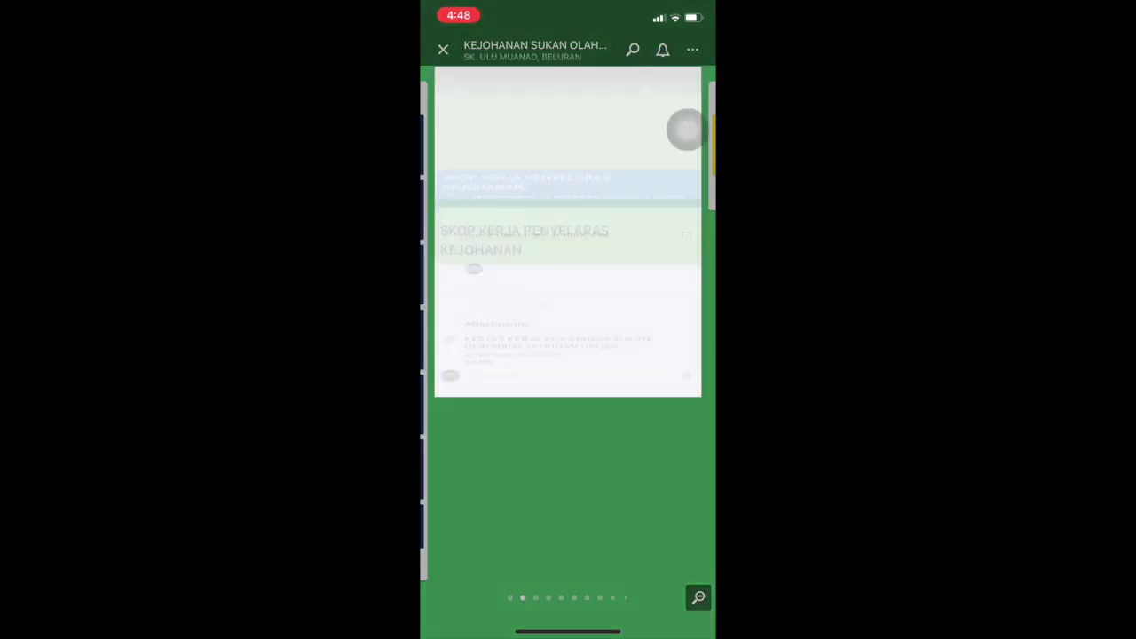
scroll(687, 130, "down", 5)
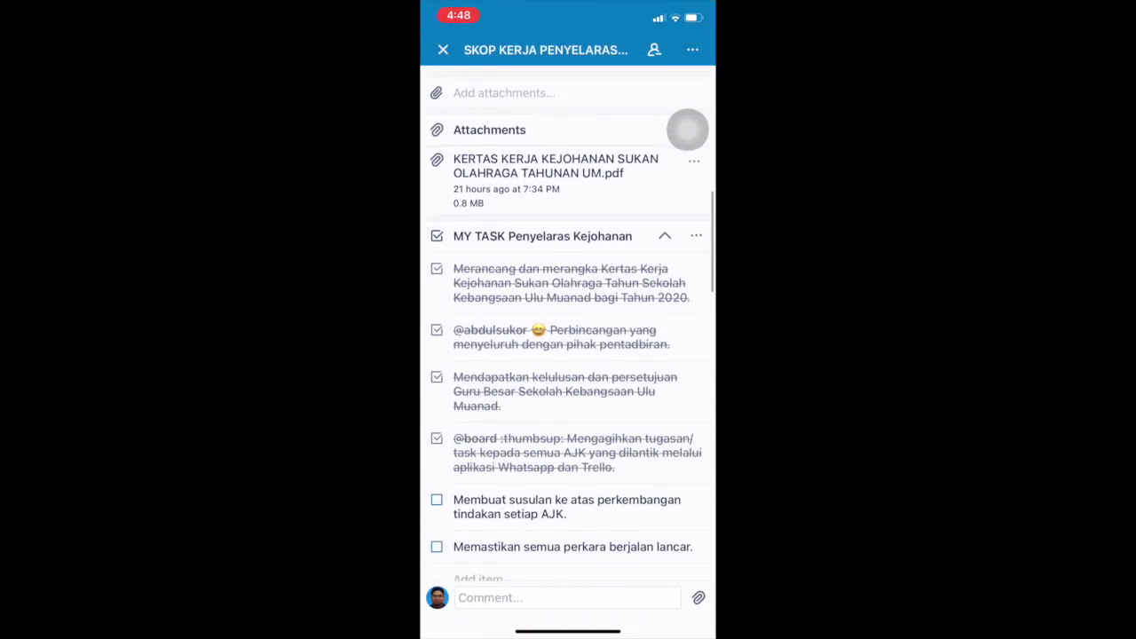
scroll(567, 337, "up", 2)
scroll(568, 337, "down", 2)
scroll(568, 337, "down", 4)
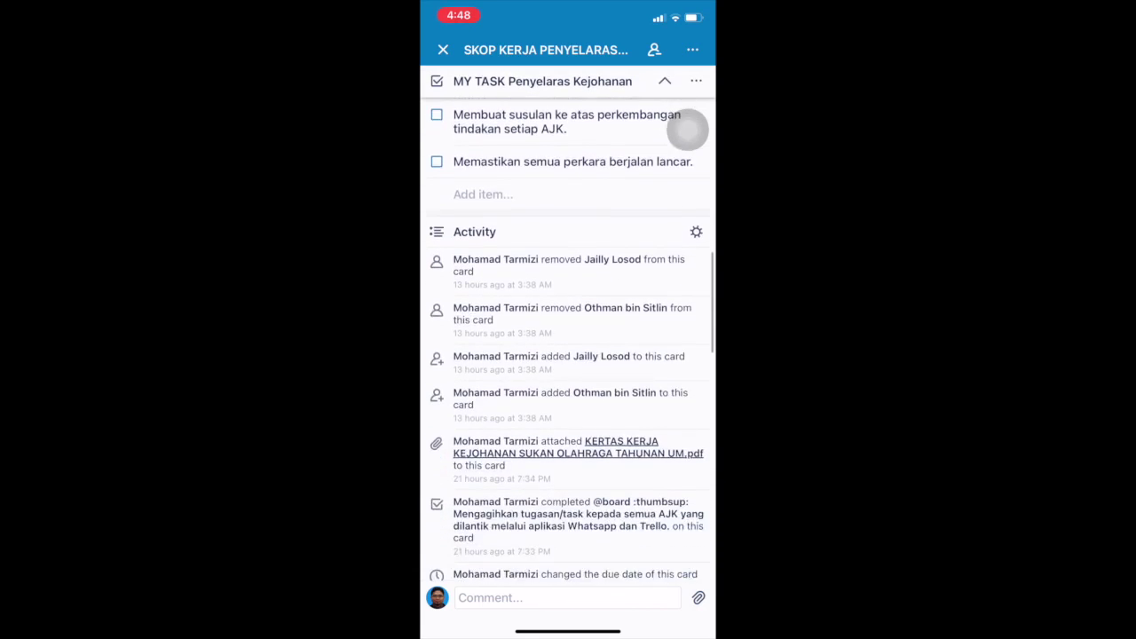
key("Escape")
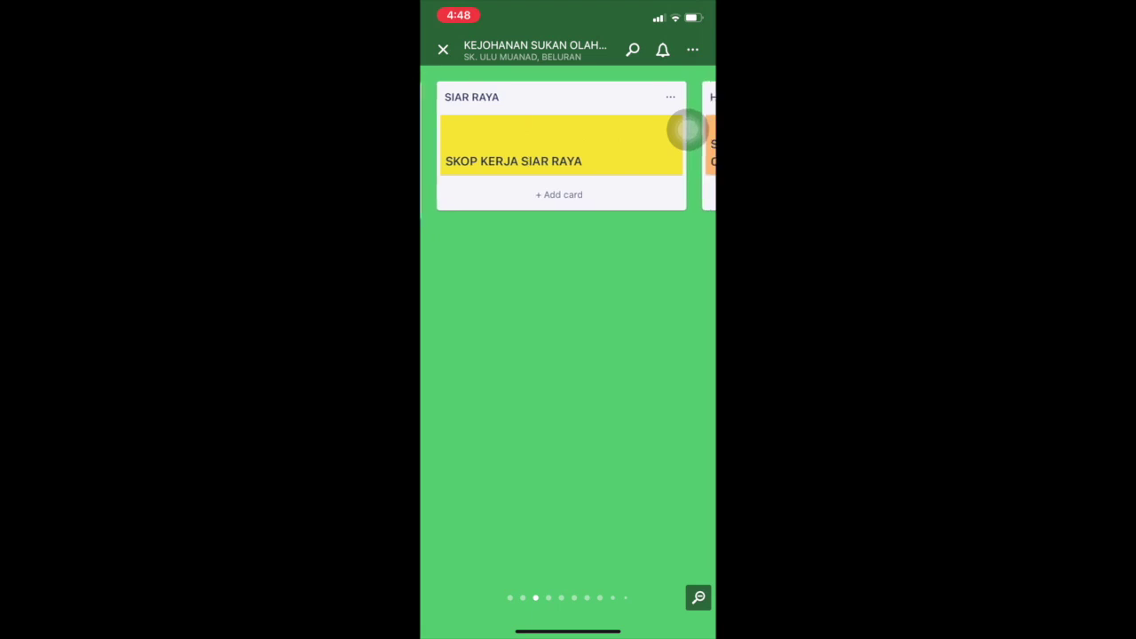
- Review the MY TASK checklist, comment and activity of the SKOP KERJA SIAR RAYA card, and close it
left_click(688, 130)
scroll(688, 130, "down", 5)
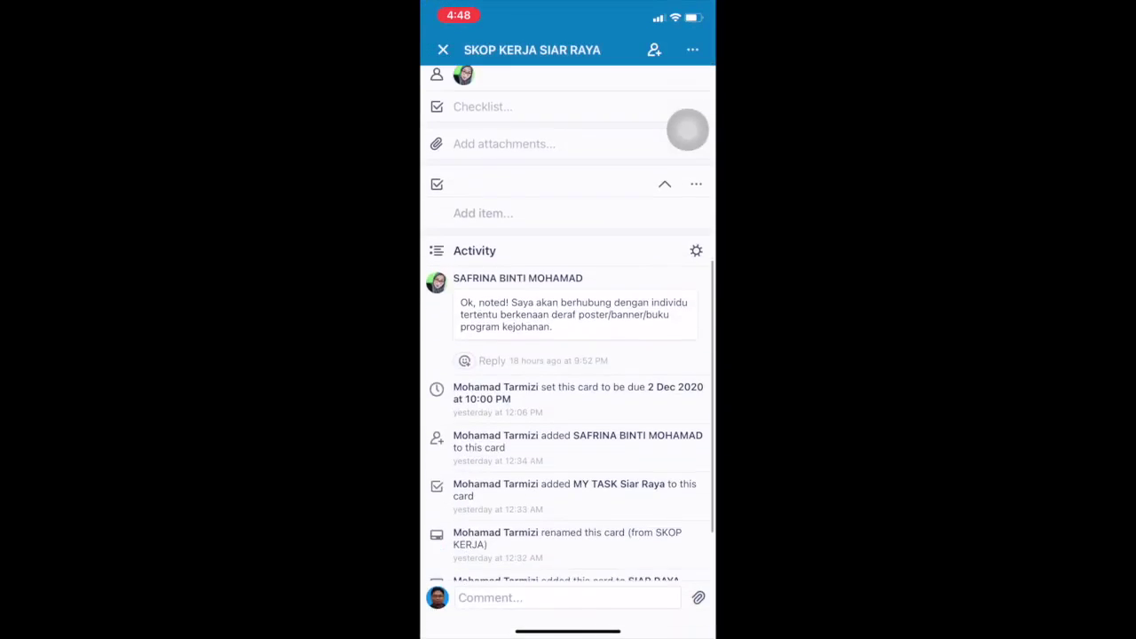
scroll(687, 131, "up", 3)
scroll(687, 130, "down", 4)
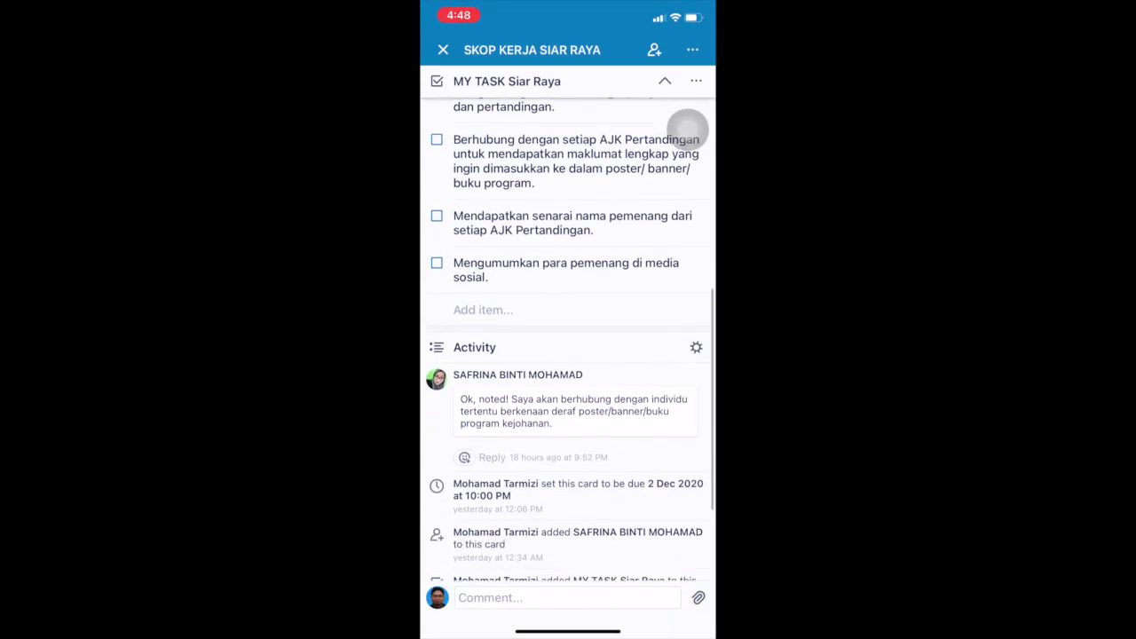
scroll(688, 130, "down", 1)
key("Escape")
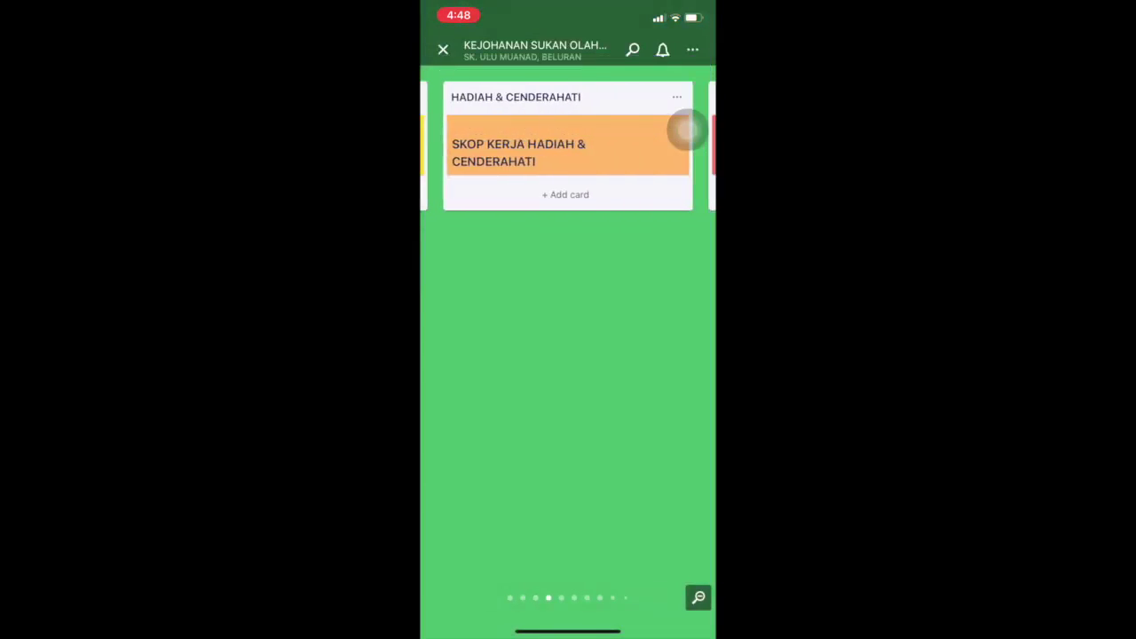
- Find the SKOP KERJA PERTANDINGAN BERCERITA card on the mobile board, review its due date, members and checklist, and close it
scroll(687, 131, "right", 5)
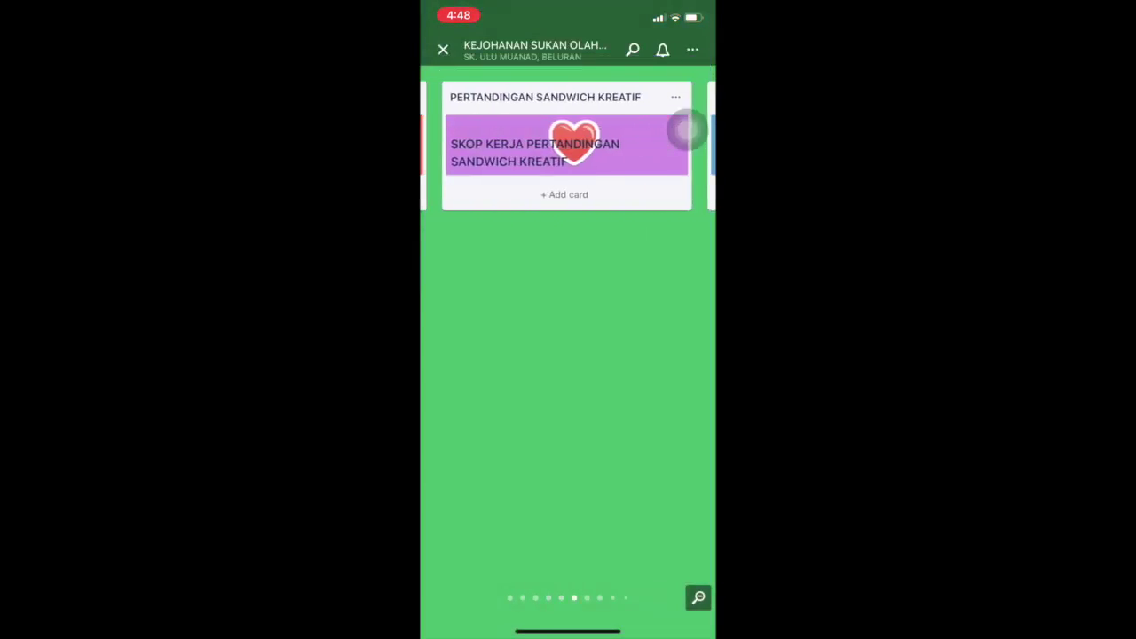
left_click(687, 130)
scroll(687, 131, "down", 5)
scroll(687, 130, "down", 2)
scroll(688, 130, "up", 4)
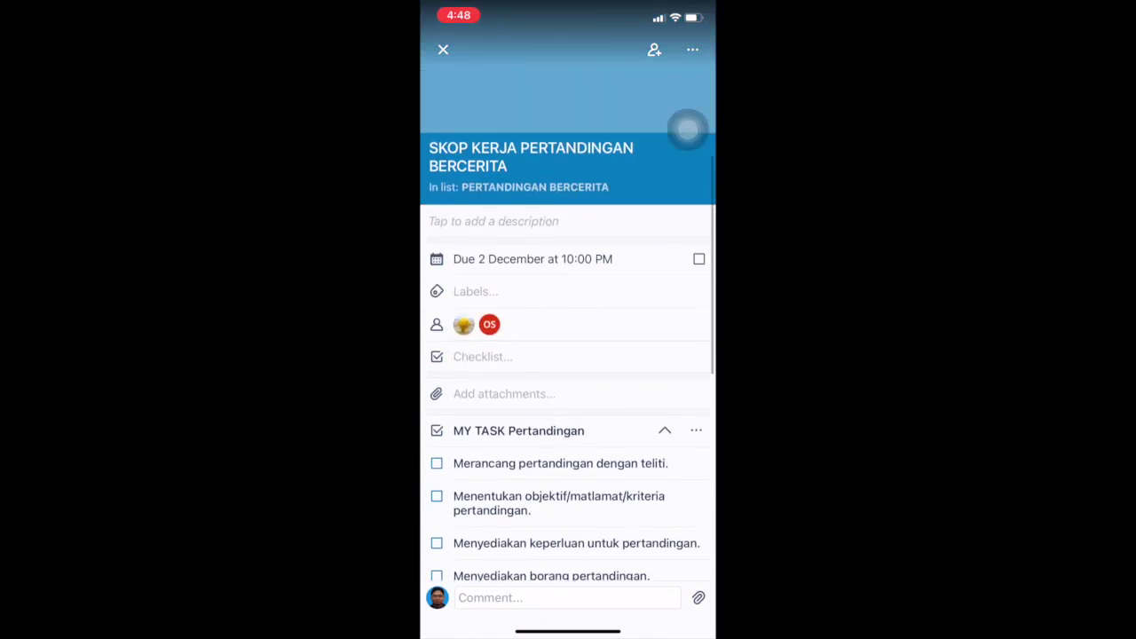
left_click(443, 49)
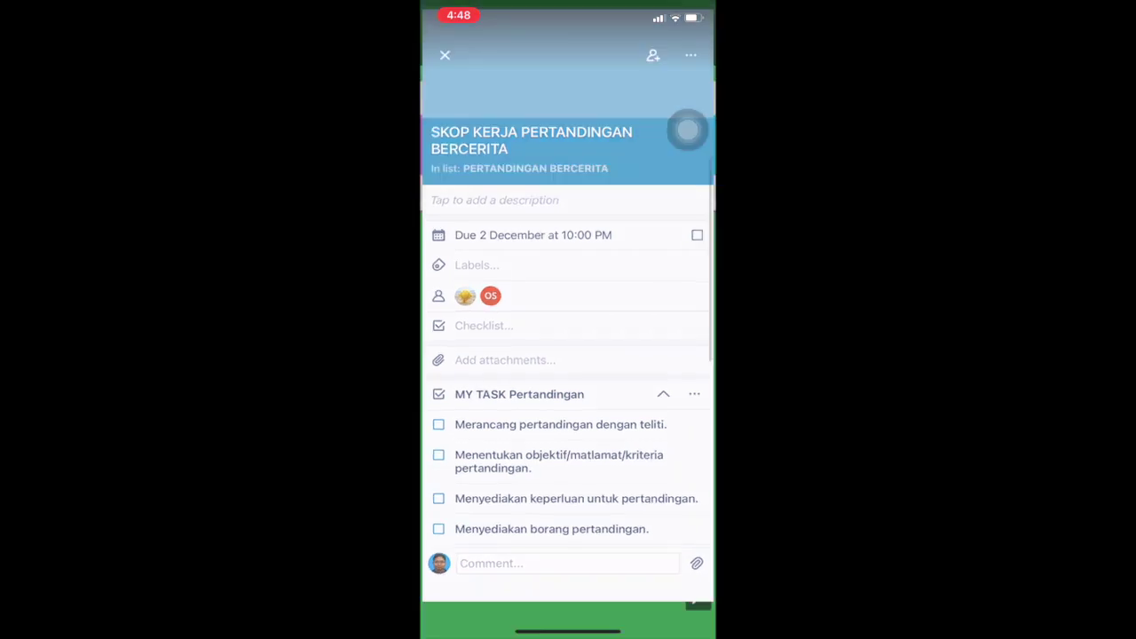
- Look over the remaining competition lists and close the board to return to the boards overview
scroll(568, 146, "right", 5)
scroll(687, 130, "right", 5)
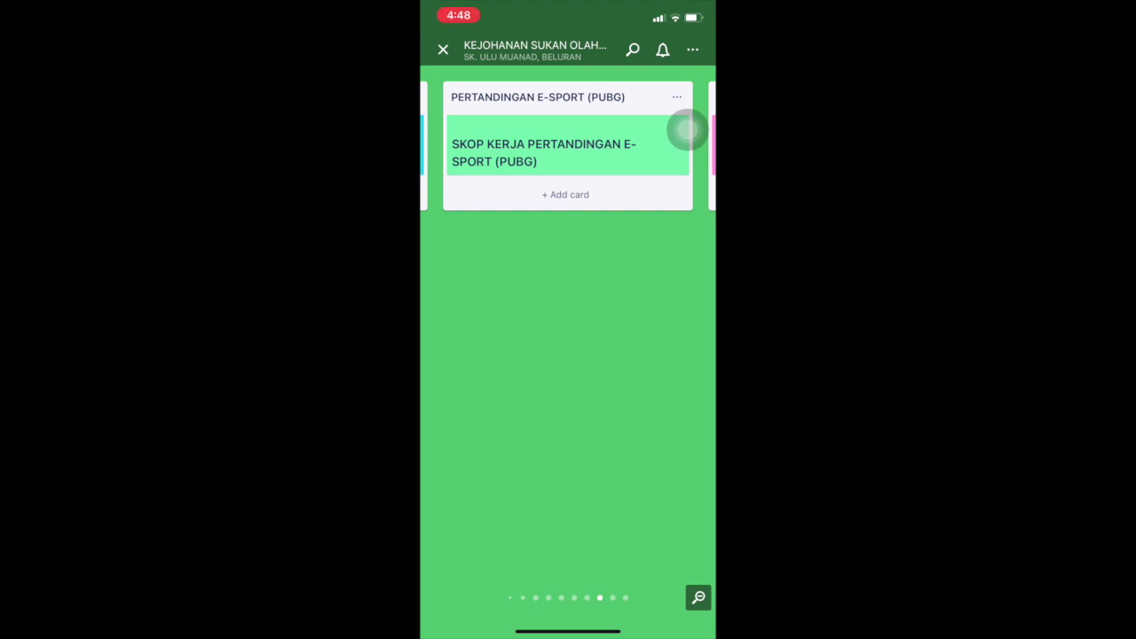
left_click(443, 50)
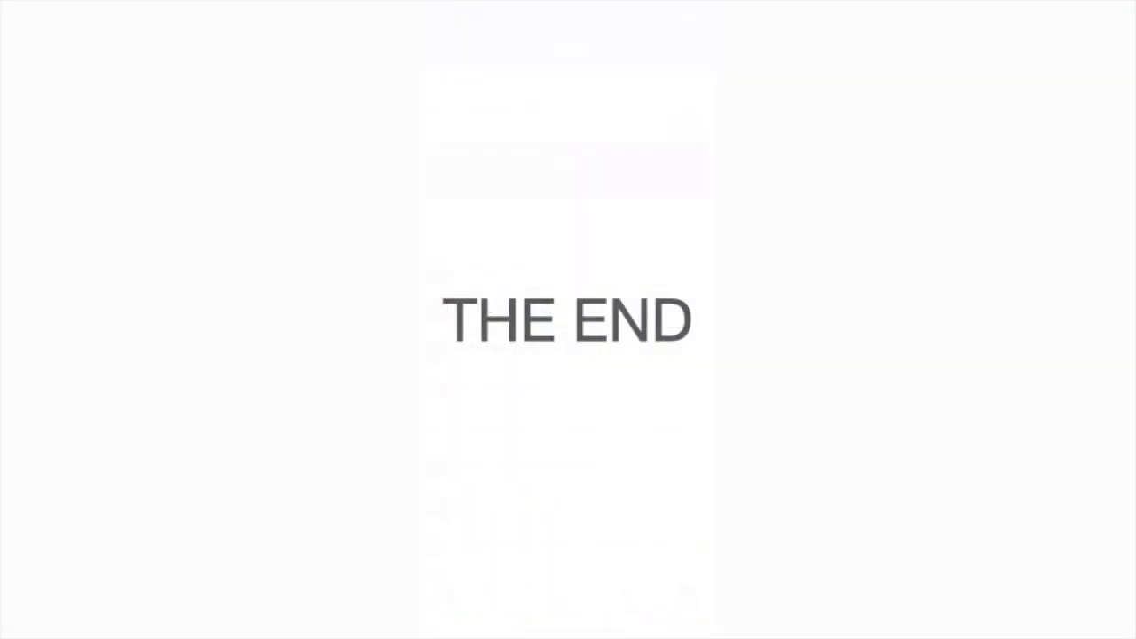